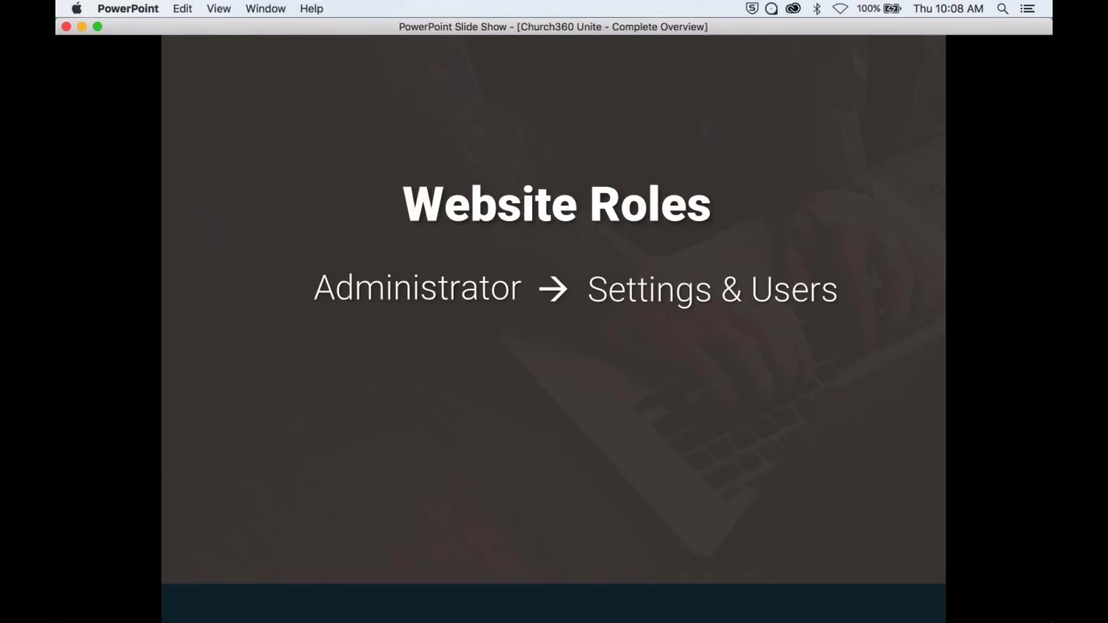
{"action": "key", "text": "Right"}
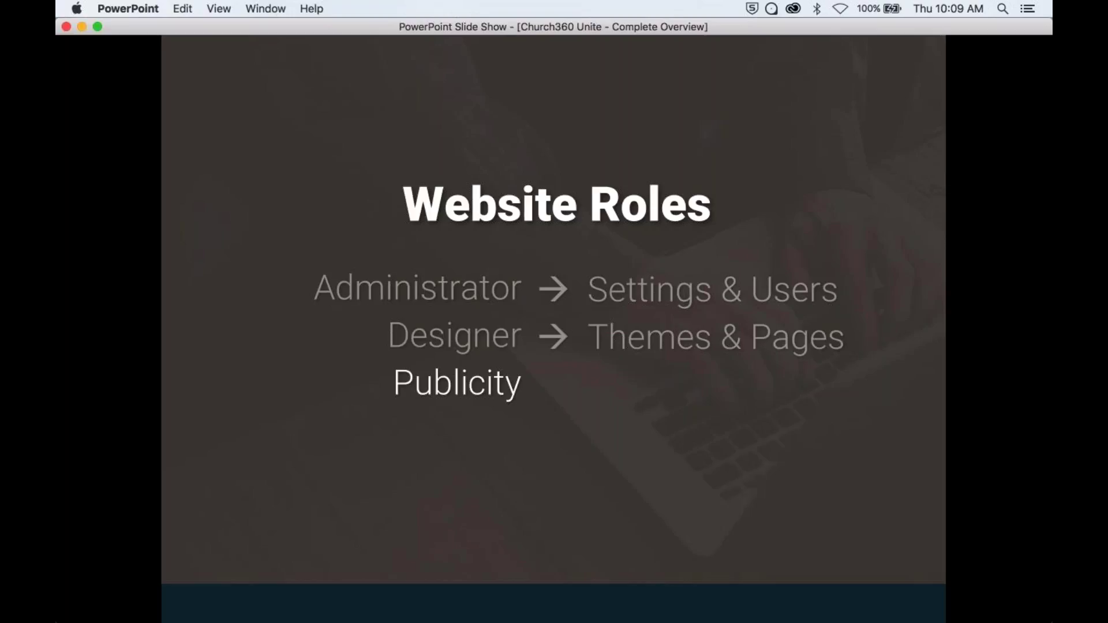
{"action": "key", "text": "Right"}
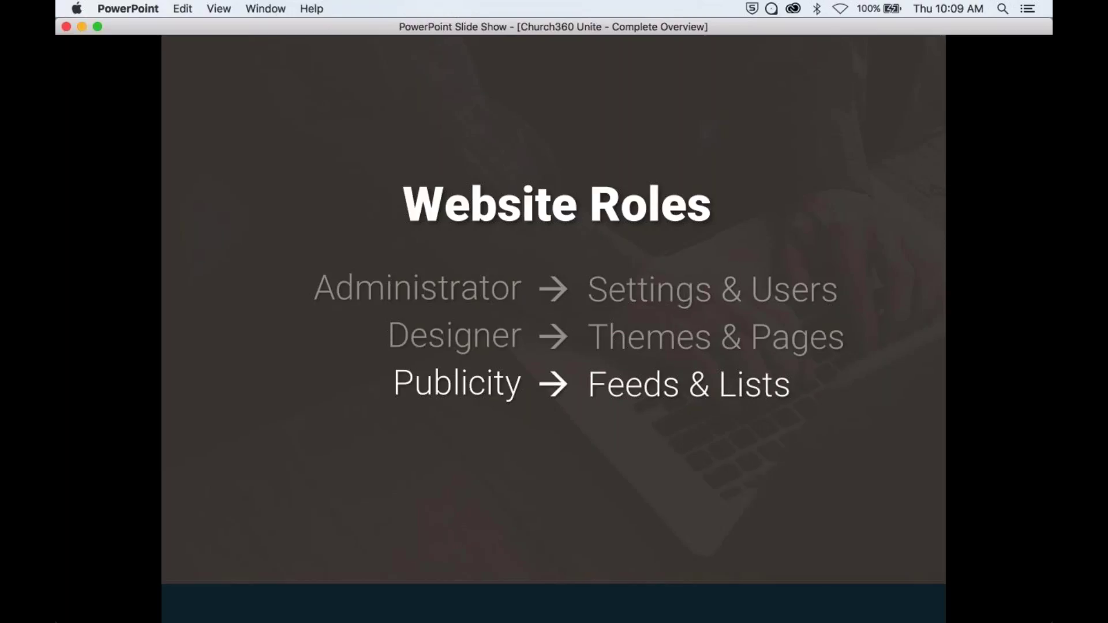
{"action": "key", "text": "Right"}
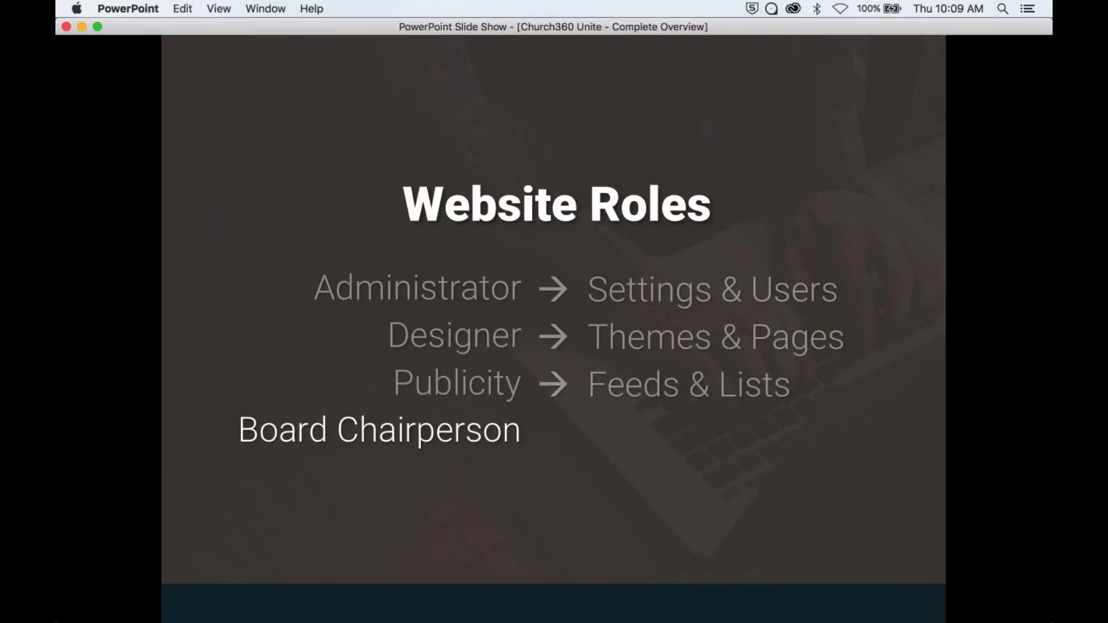
{"action": "key", "text": "Right"}
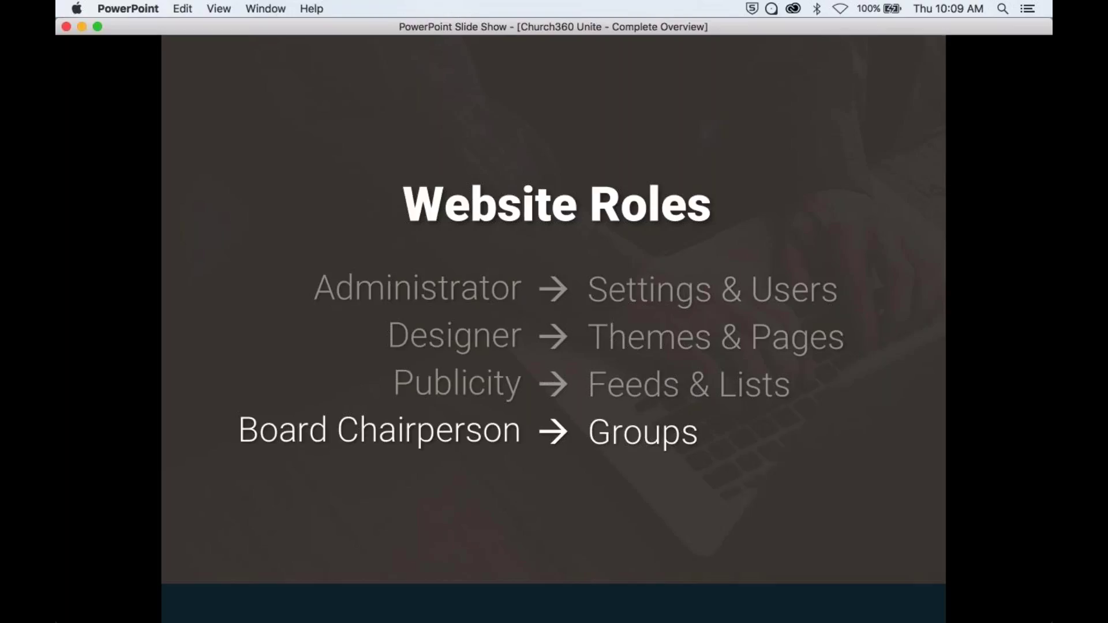
{"action": "key", "text": "Right"}
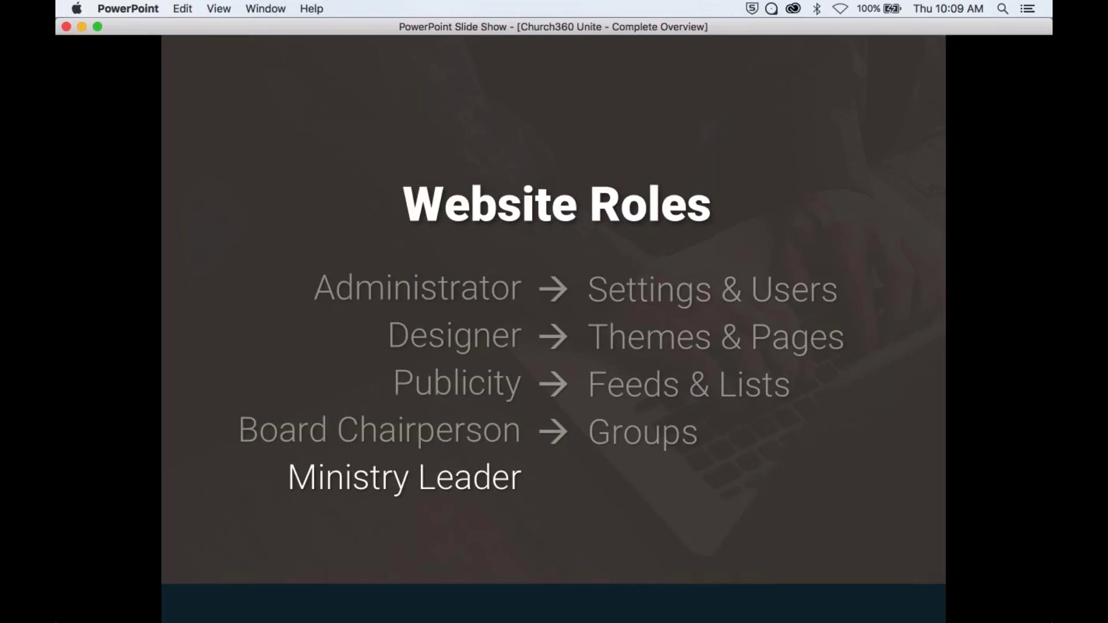
{"action": "key", "text": "Right"}
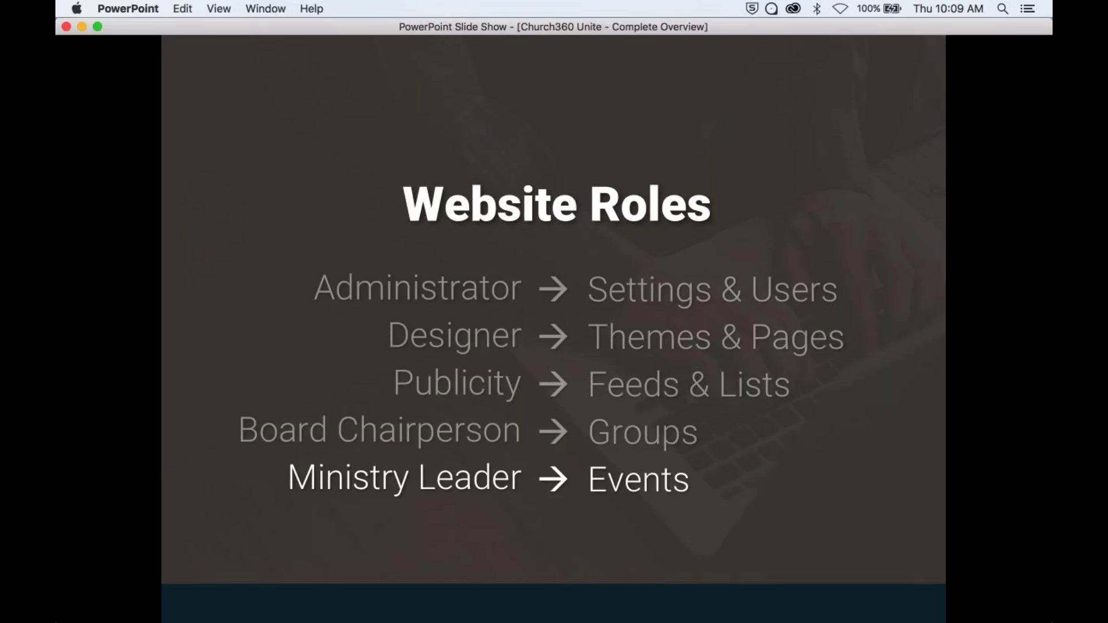
{"action": "key", "text": "Right"}
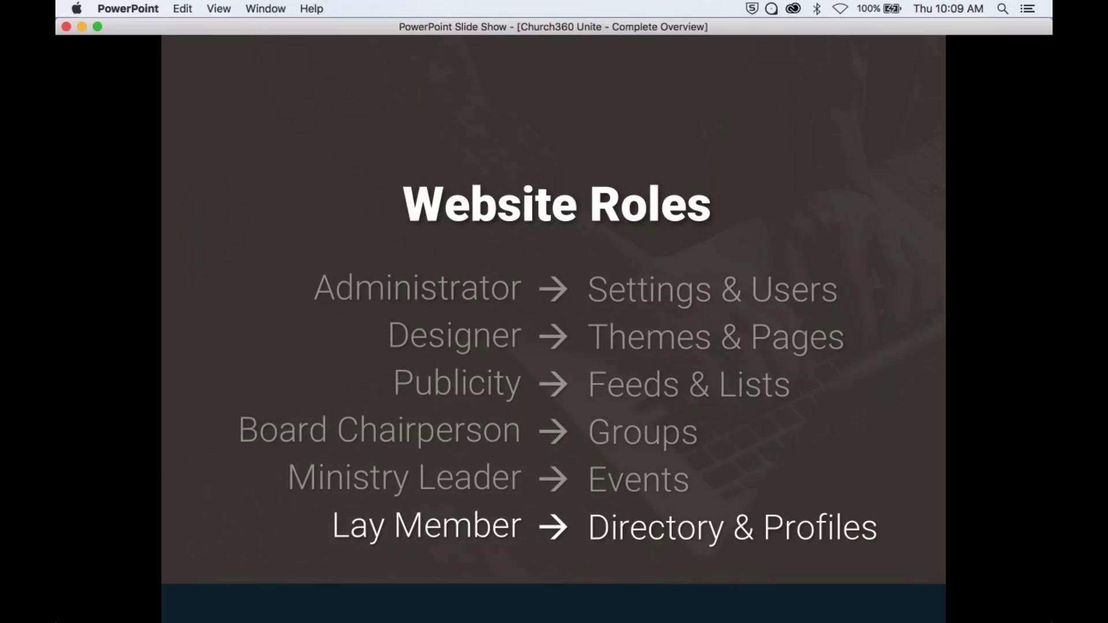
{"action": "key", "text": "Right"}
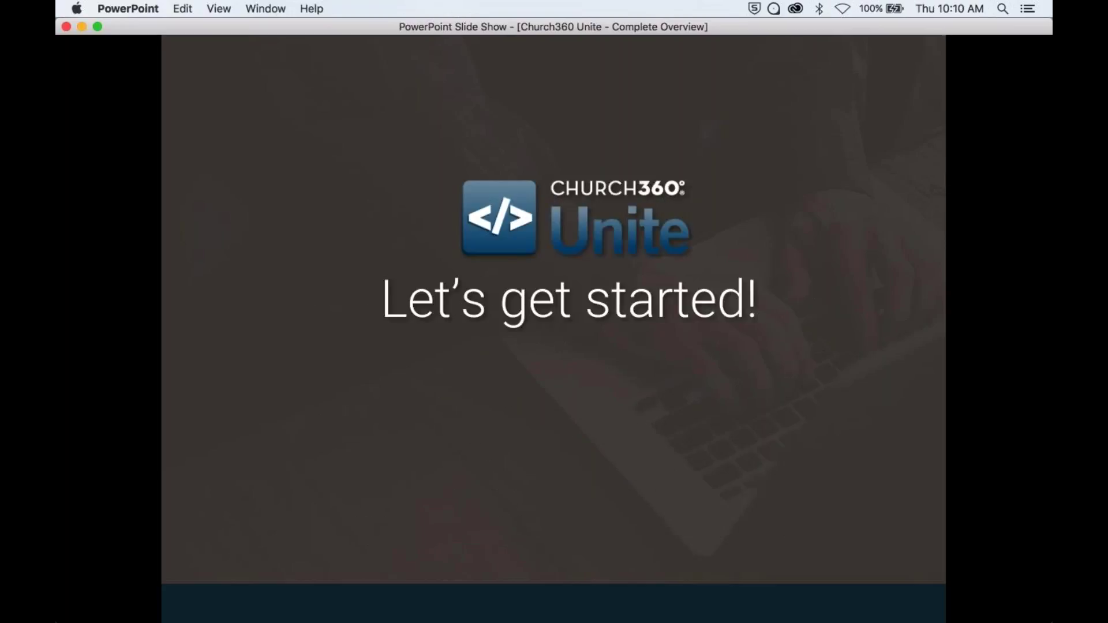
Switch to Chrome and view the church website's user list and account settings.
{"action": "key", "text": "super+Tab"}
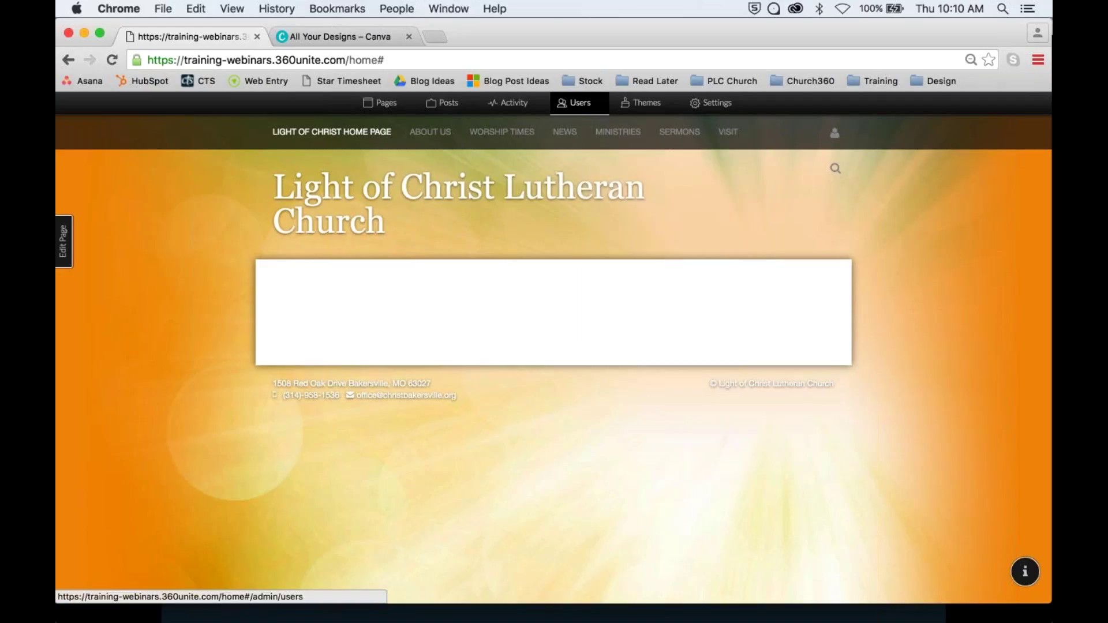
{"action": "left_click", "coordinate": [578, 107]}
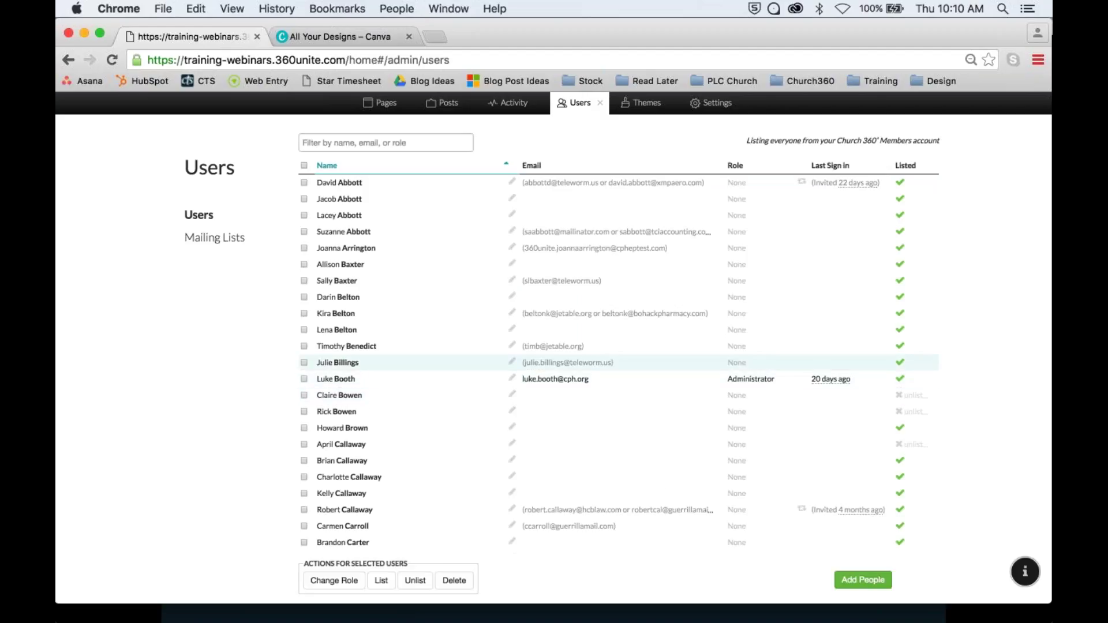
{"action": "left_click", "coordinate": [711, 103]}
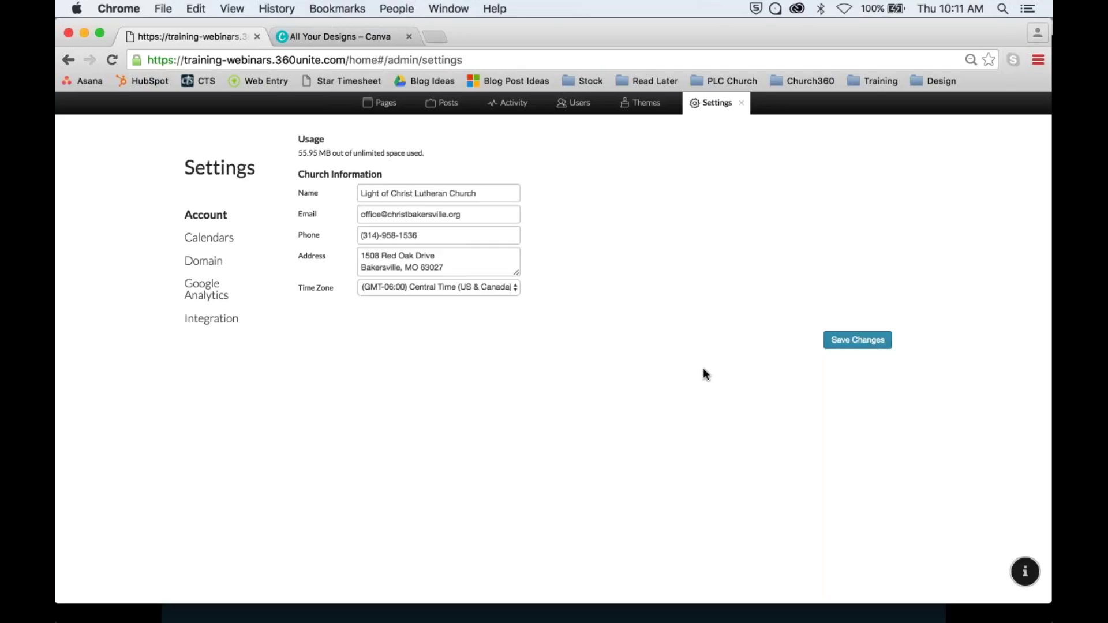
{"action": "left_click", "coordinate": [741, 103]}
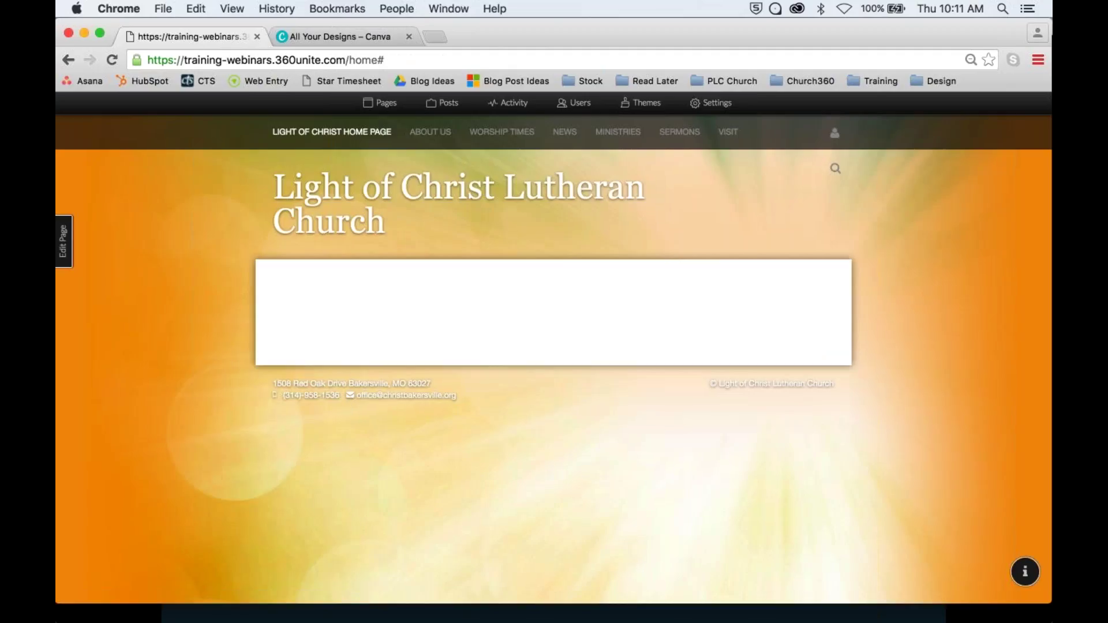
{"action": "left_click", "coordinate": [713, 103]}
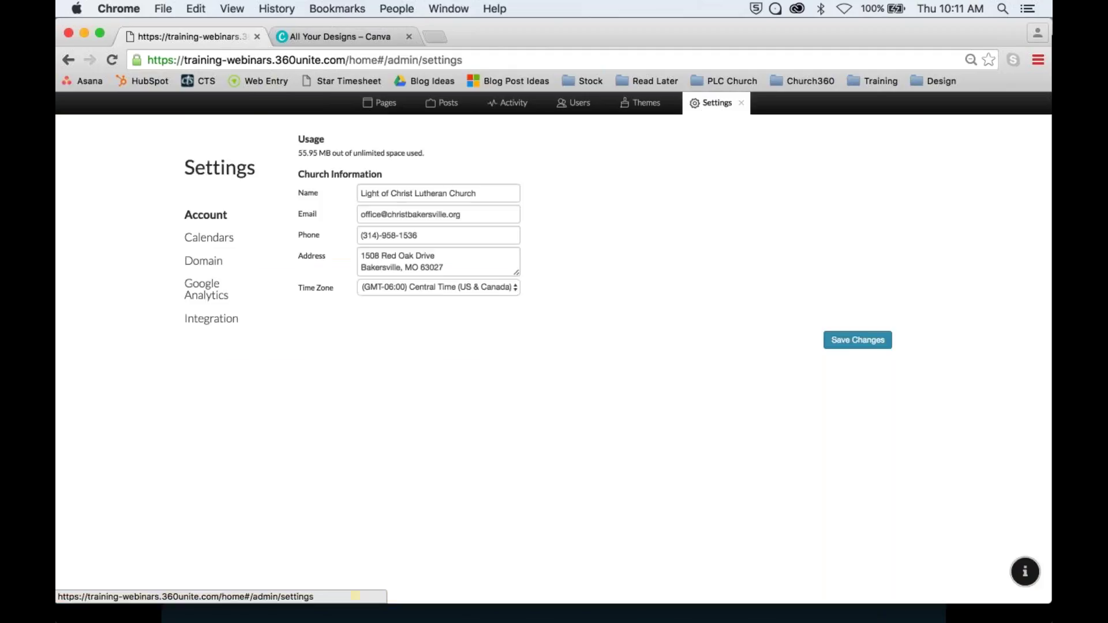
{"action": "left_click", "coordinate": [227, 238]}
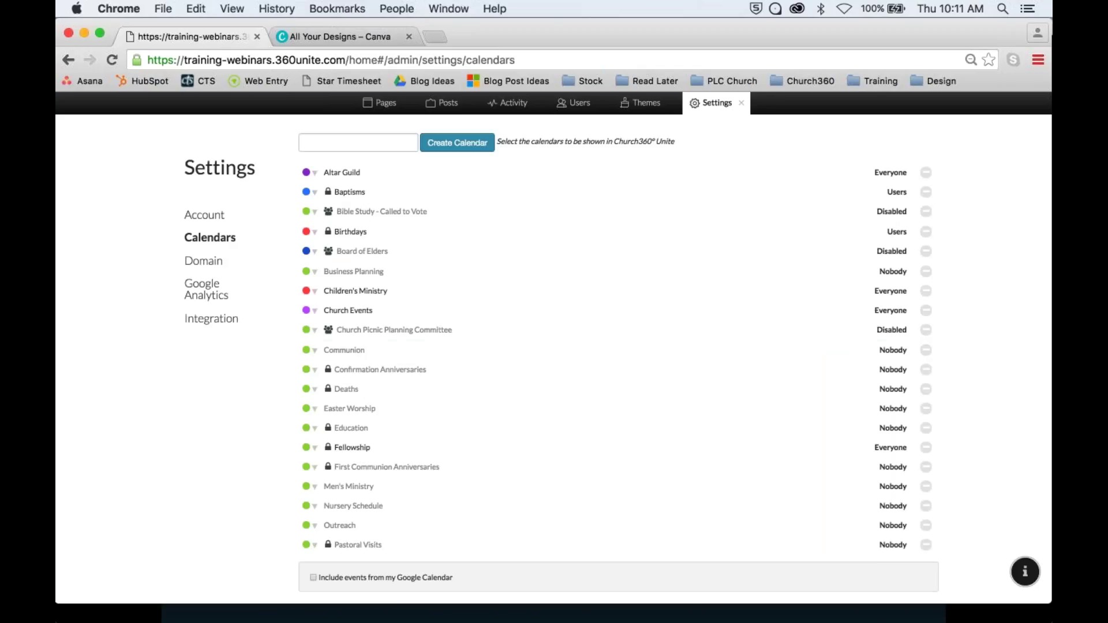
{"action": "left_click", "coordinate": [189, 266]}
{"action": "type", "text": "www."}
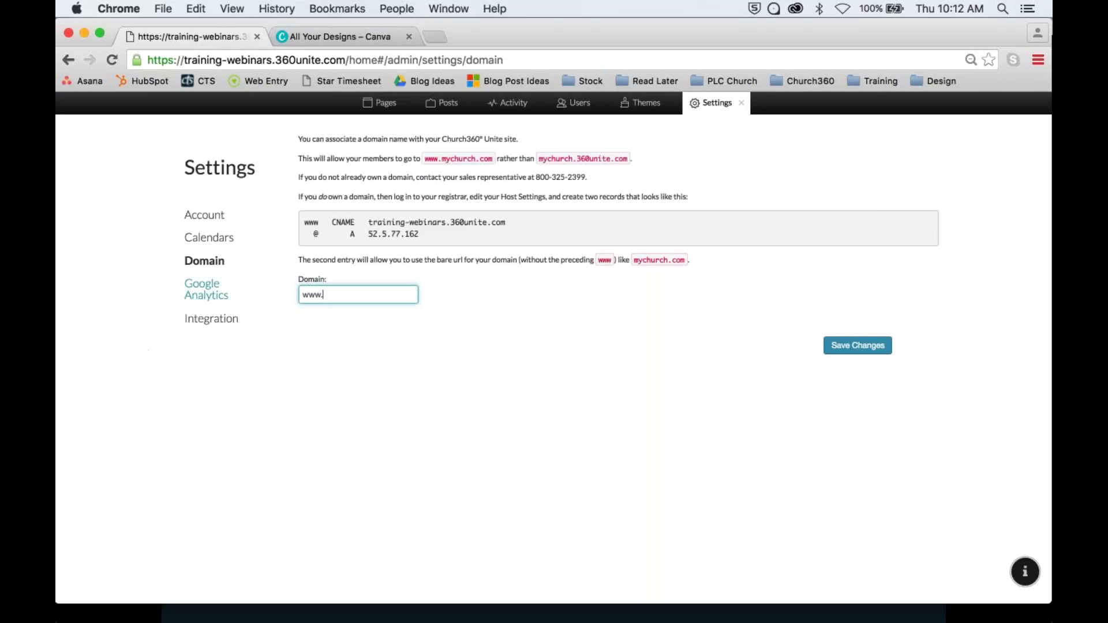
{"action": "left_click", "coordinate": [206, 290]}
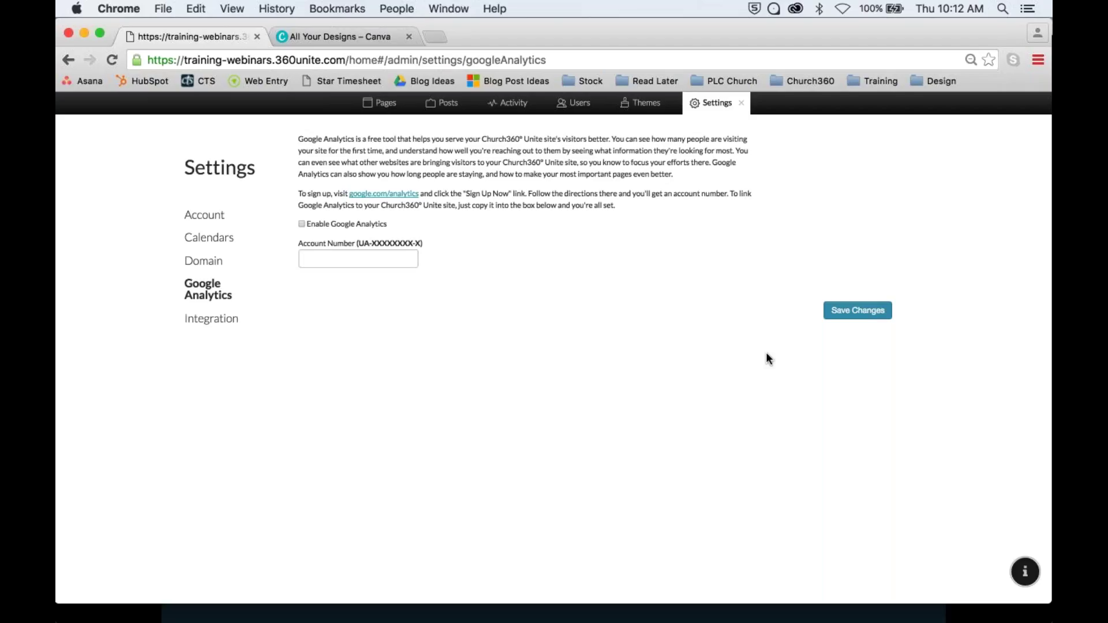
{"action": "left_click", "coordinate": [220, 319]}
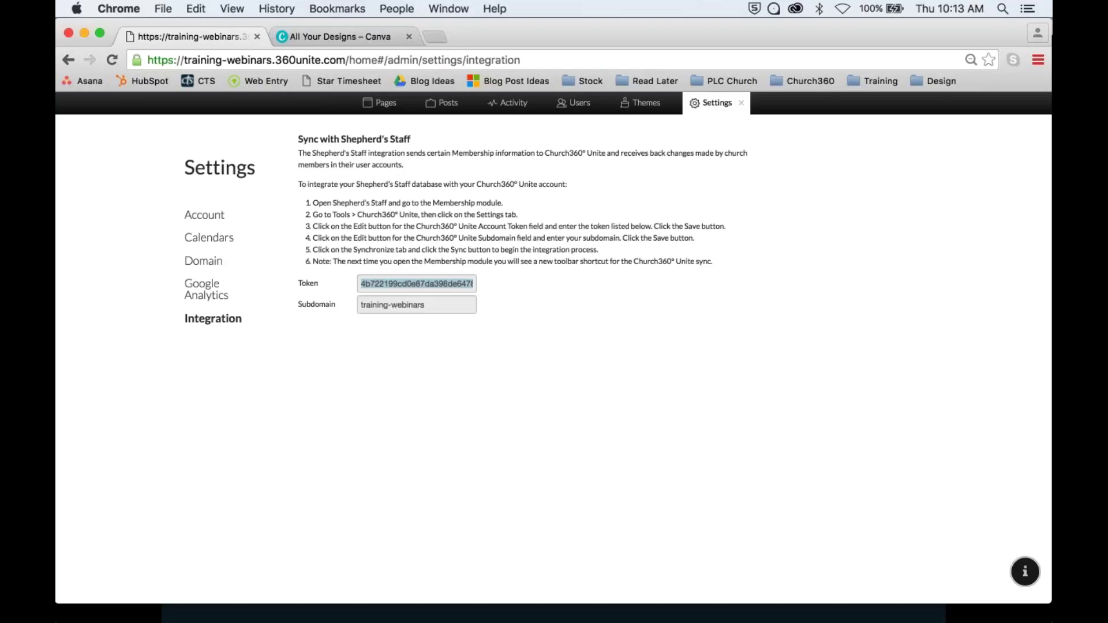
Sort the website's user list by role and view the form for adding people, leaving it without adding anyone.
{"action": "left_click", "coordinate": [574, 103]}
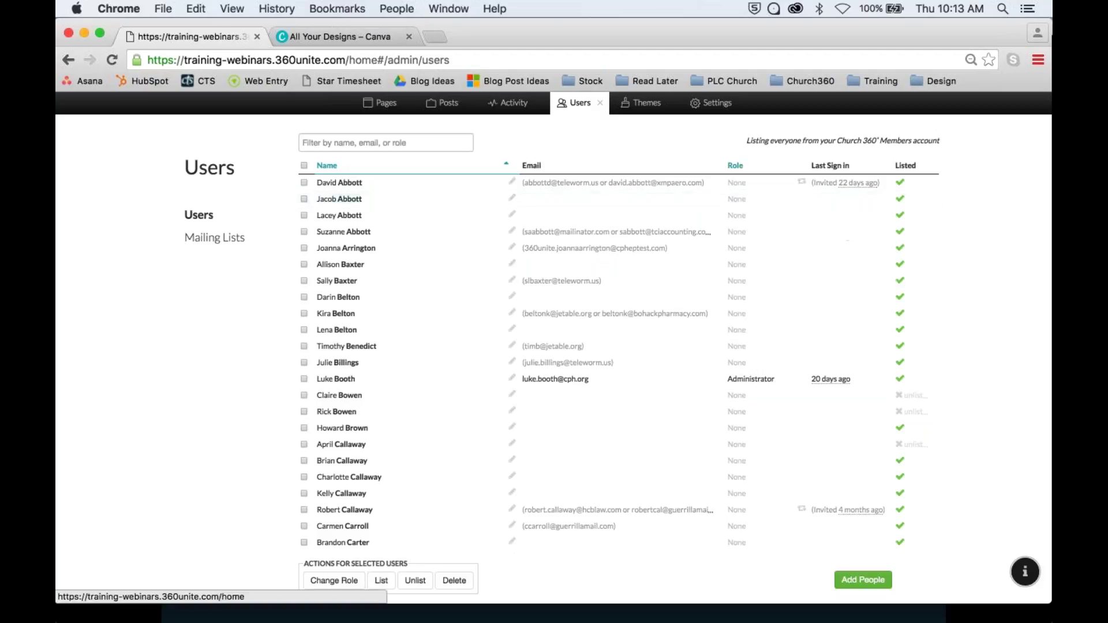
{"action": "left_click", "coordinate": [735, 166]}
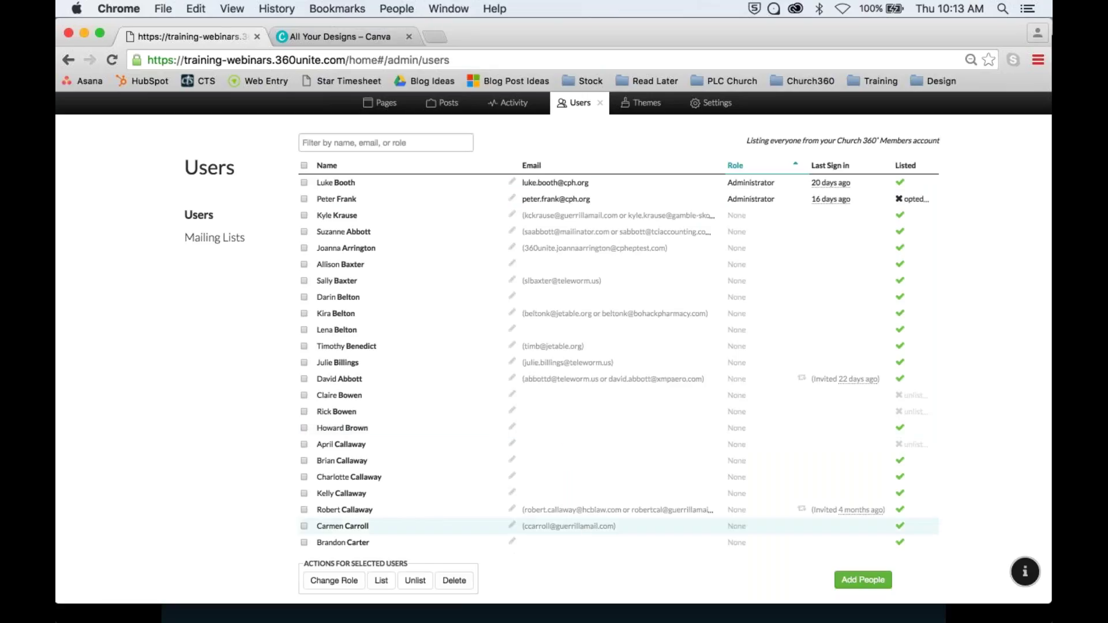
{"action": "left_click", "coordinate": [863, 579]}
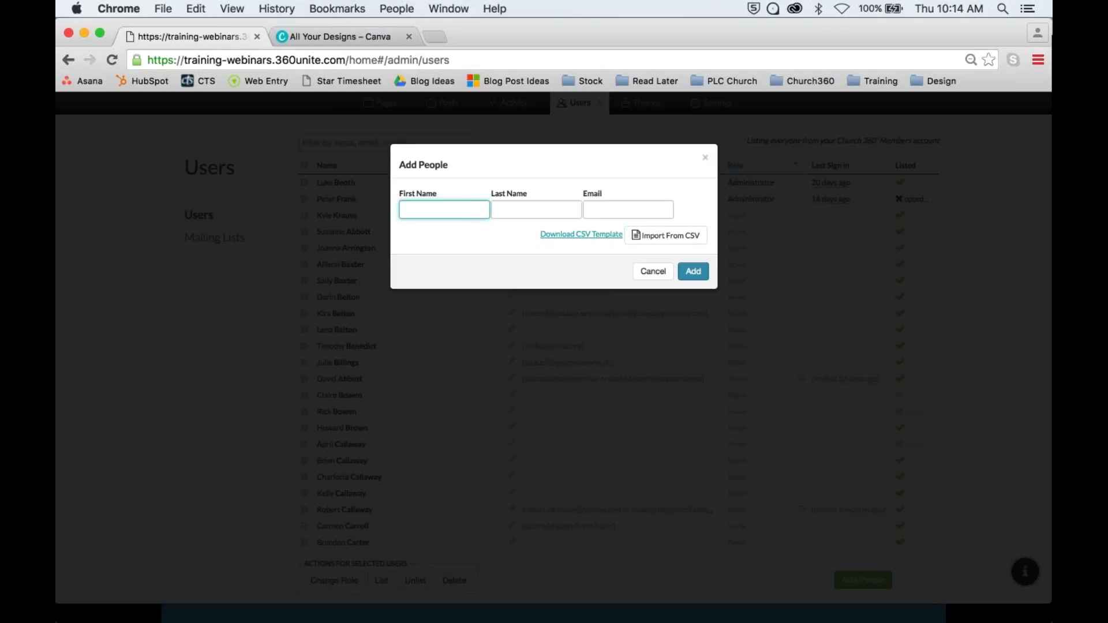
{"action": "left_click", "coordinate": [653, 272]}
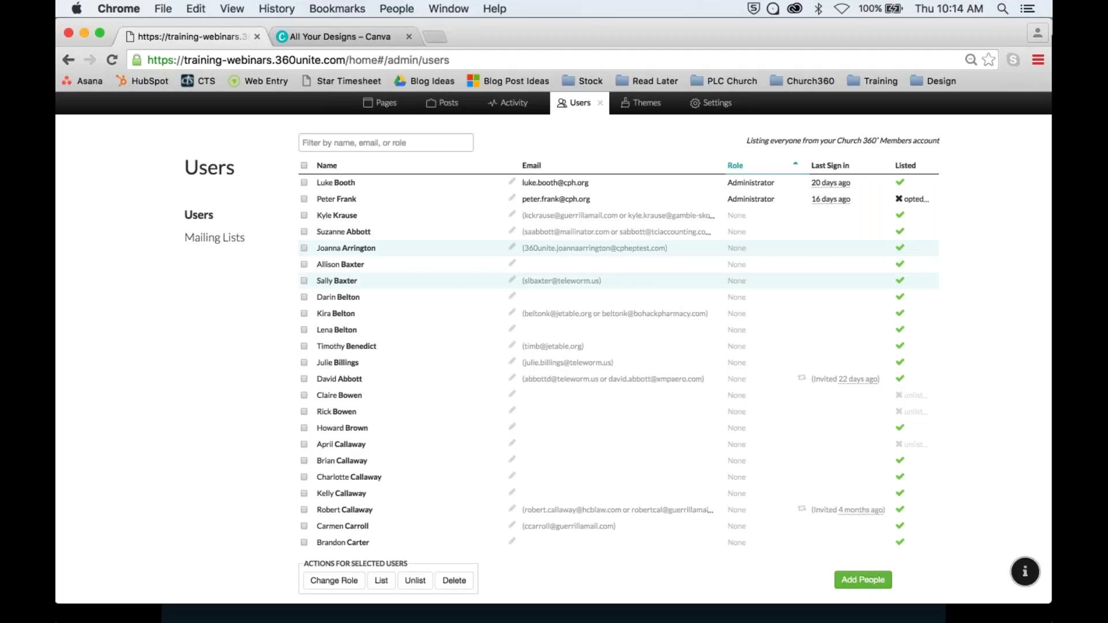
Filter the users by the intended designer's first name and change the role of the match that has an email address to Designer.
{"action": "left_click", "coordinate": [358, 142]}
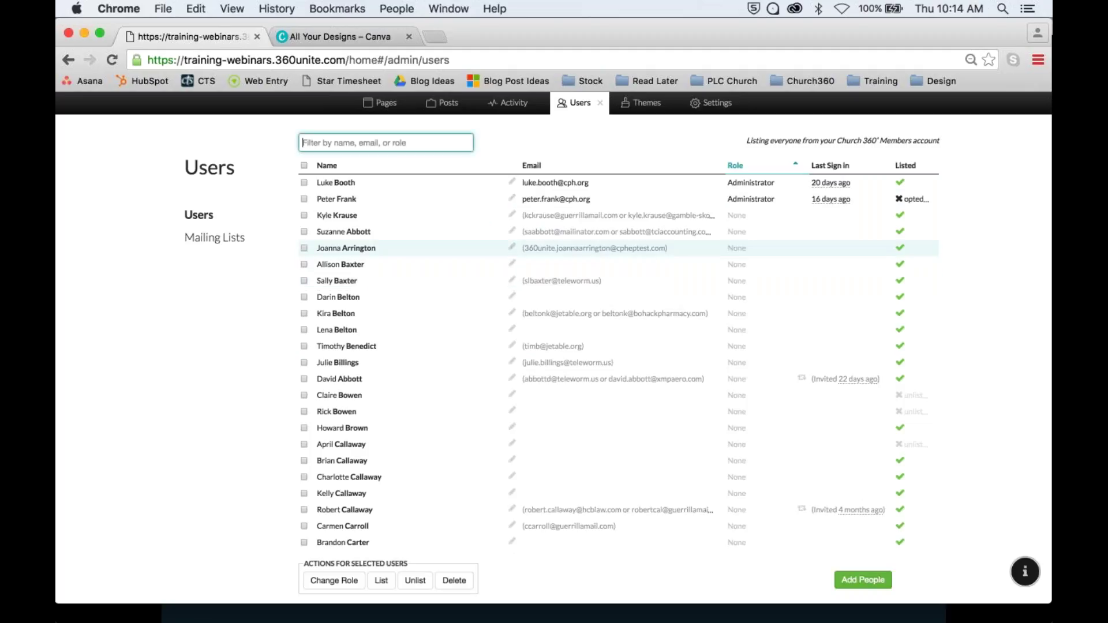
{"action": "type", "text": "jason"}
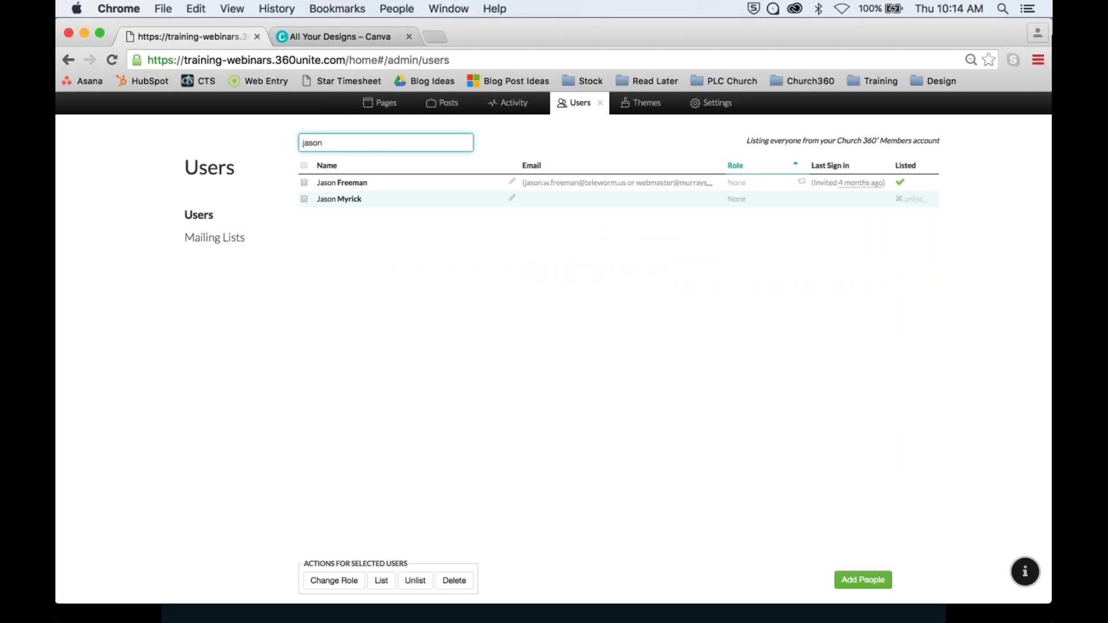
{"action": "left_click", "coordinate": [304, 183]}
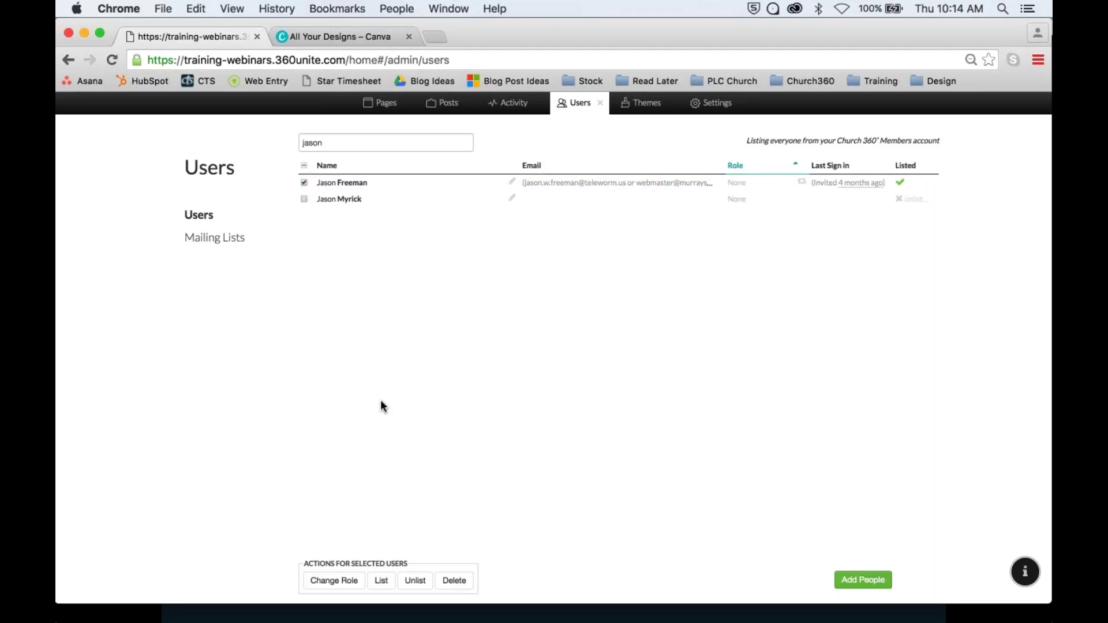
{"action": "left_click", "coordinate": [334, 581]}
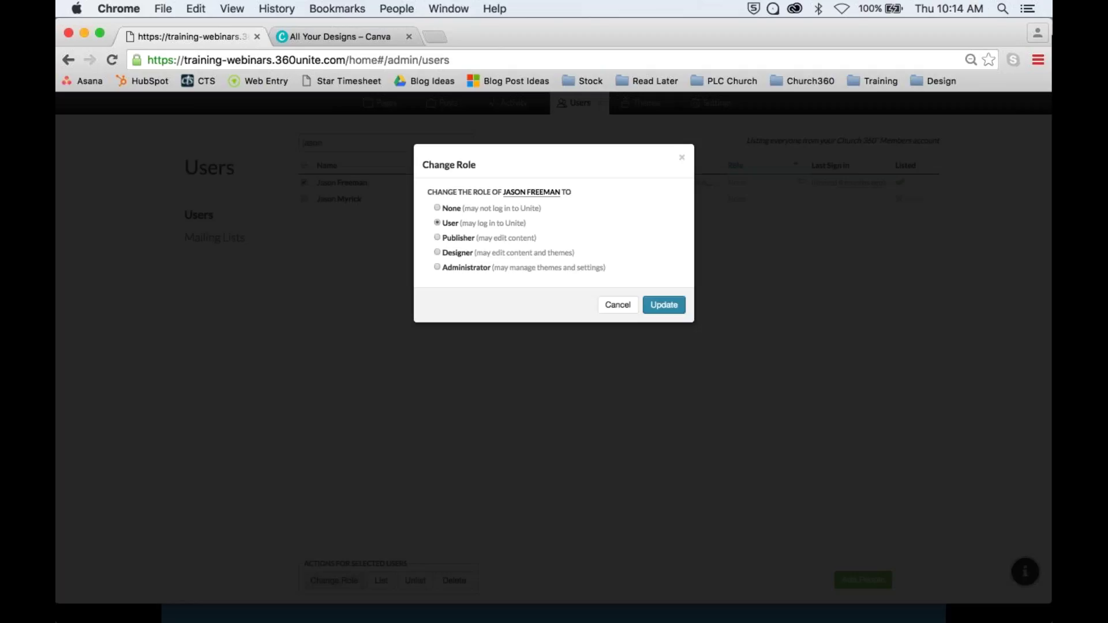
{"action": "left_click", "coordinate": [449, 270]}
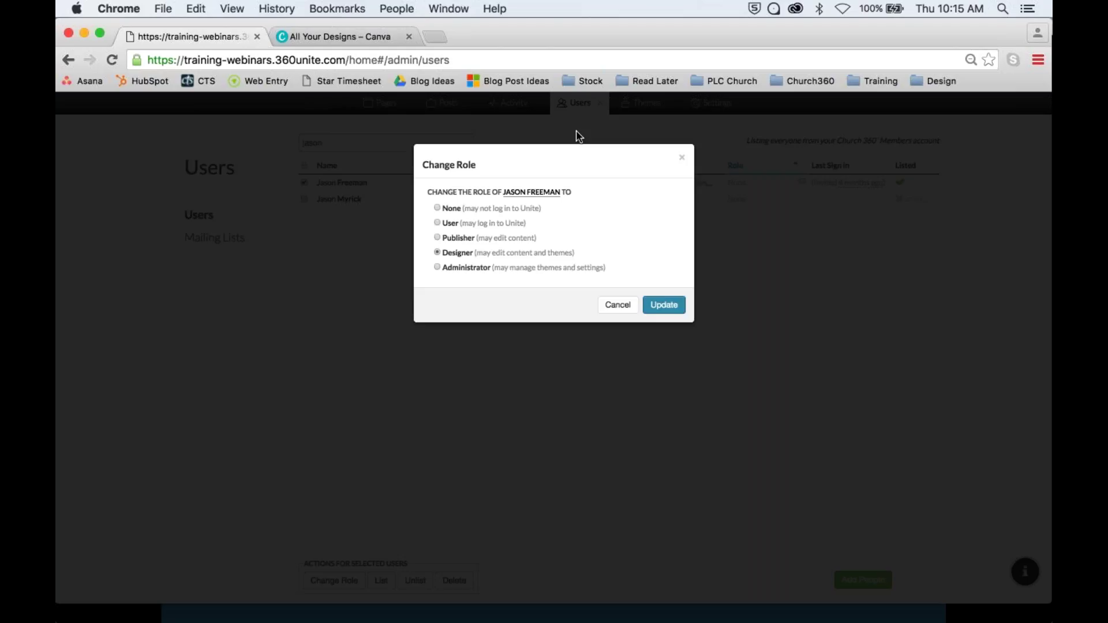
{"action": "left_click", "coordinate": [663, 305]}
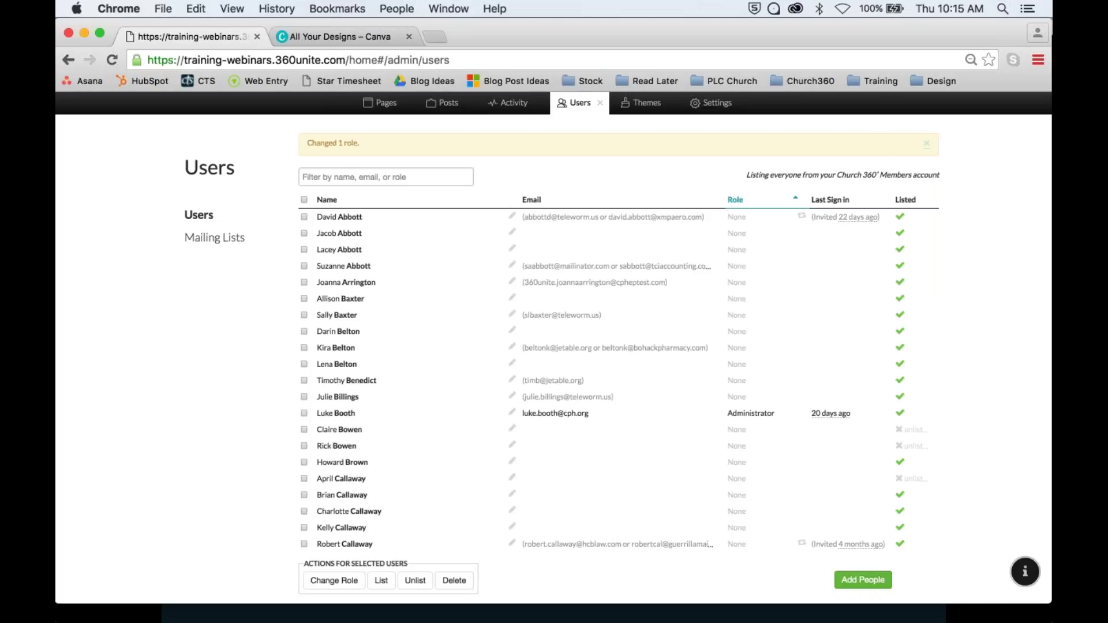
Reload the user list and sort it by role to check the assigned roles.
{"action": "left_click", "coordinate": [113, 59]}
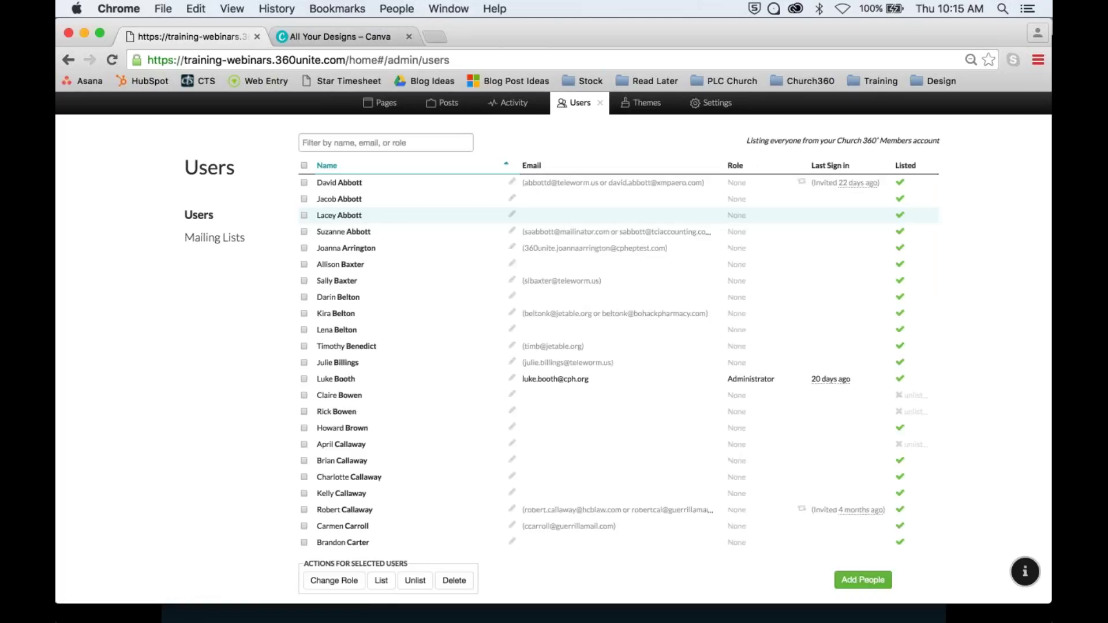
{"action": "left_click", "coordinate": [735, 165]}
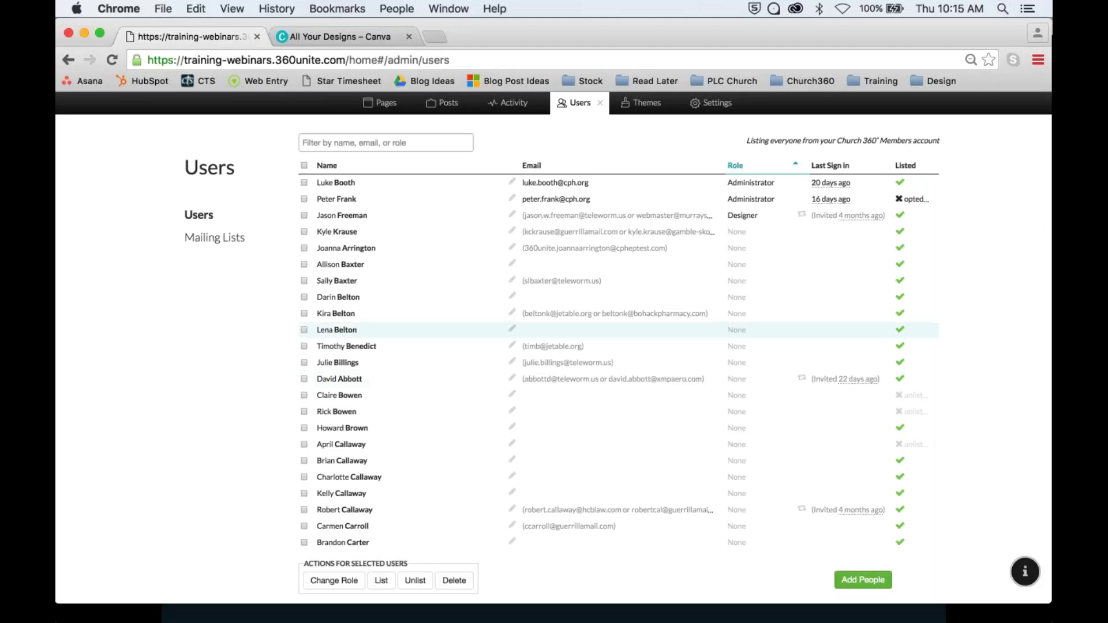
{"action": "scroll", "coordinate": [568, 369], "scroll_direction": "down", "scroll_amount": 3}
{"action": "scroll", "coordinate": [617, 358], "scroll_direction": "up", "scroll_amount": 3}
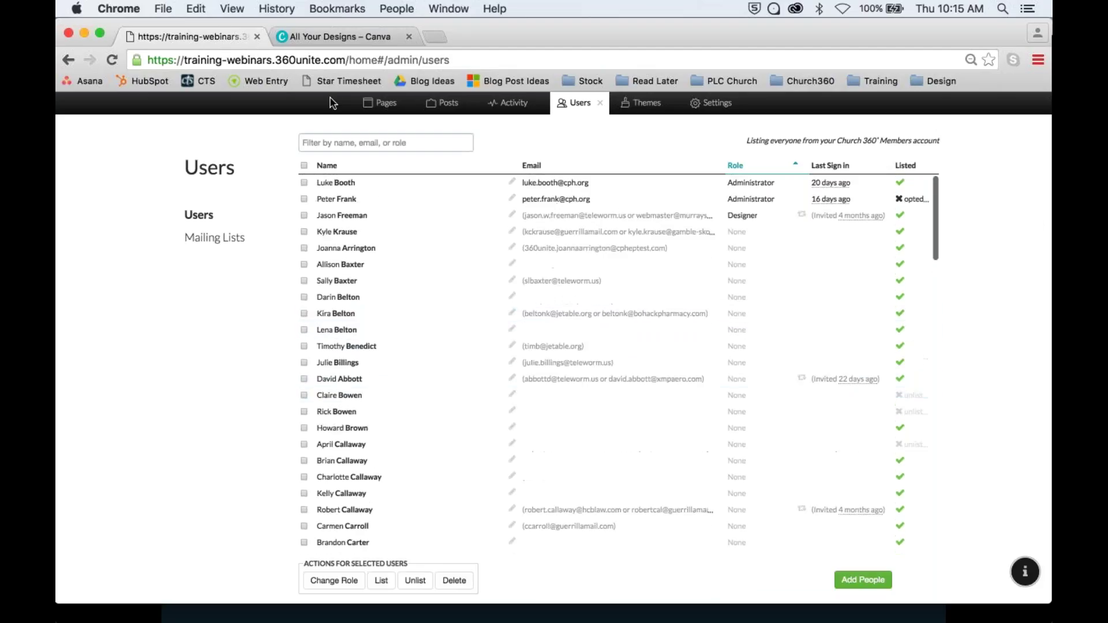
Filter the users by the next person's first name and change that person's role to Administrator.
{"action": "left_click", "coordinate": [385, 142]}
{"action": "type", "text": "Tamika"}
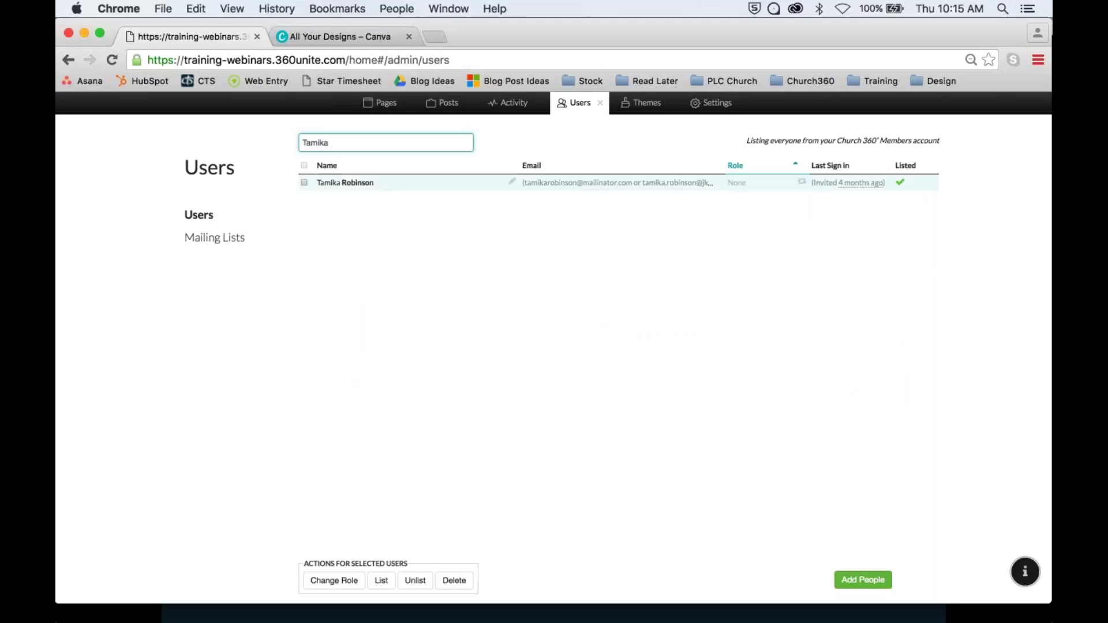
{"action": "left_click", "coordinate": [303, 182]}
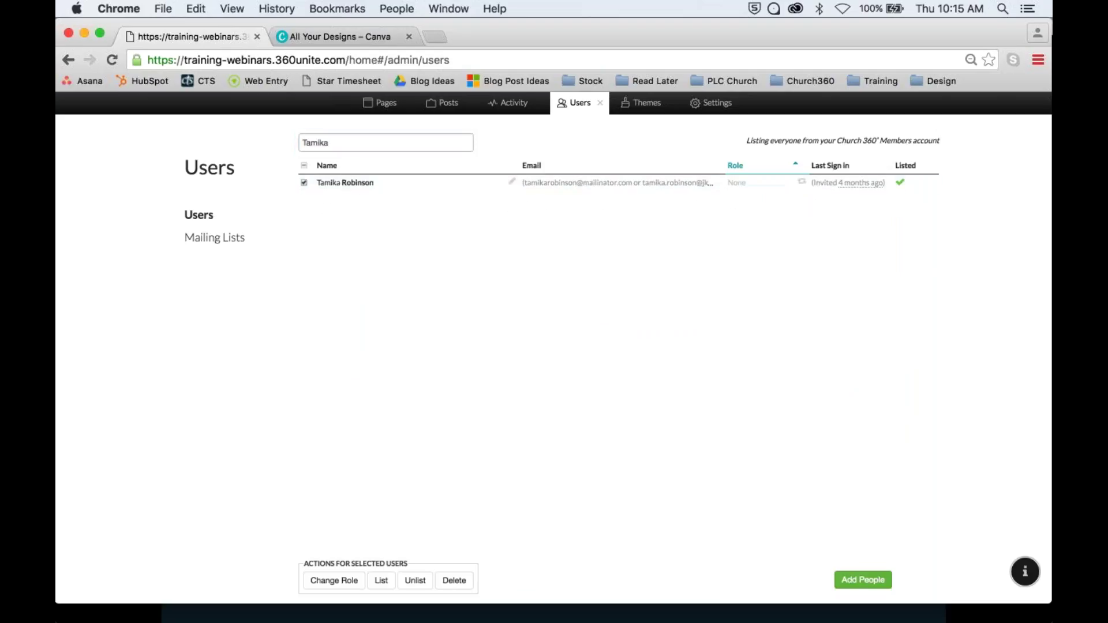
{"action": "left_click", "coordinate": [333, 581]}
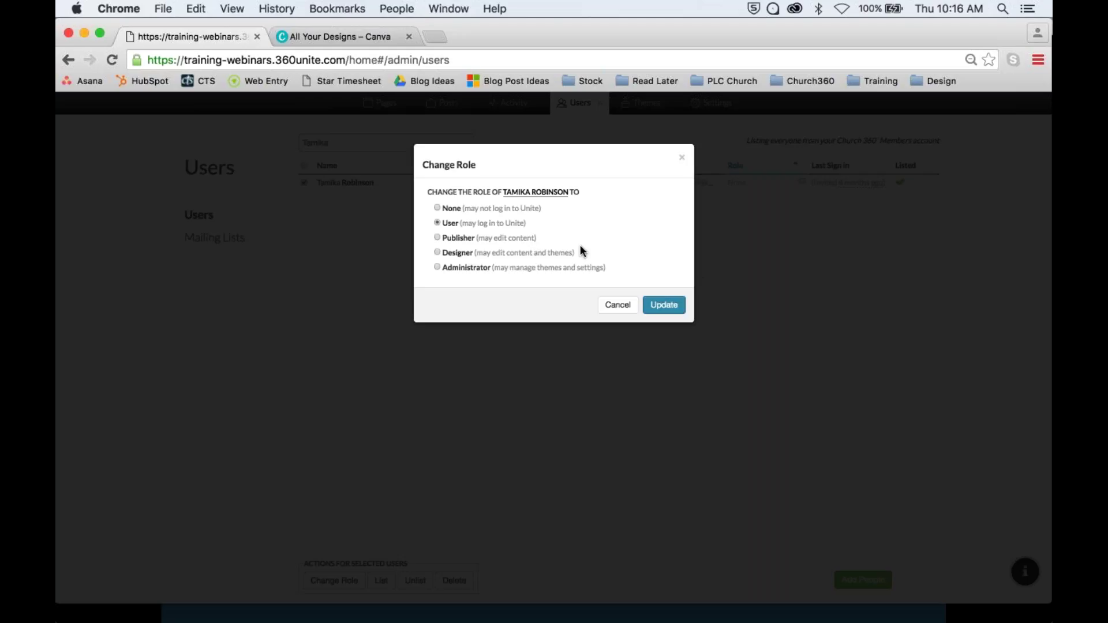
{"action": "left_click", "coordinate": [466, 267]}
{"action": "left_click", "coordinate": [663, 304]}
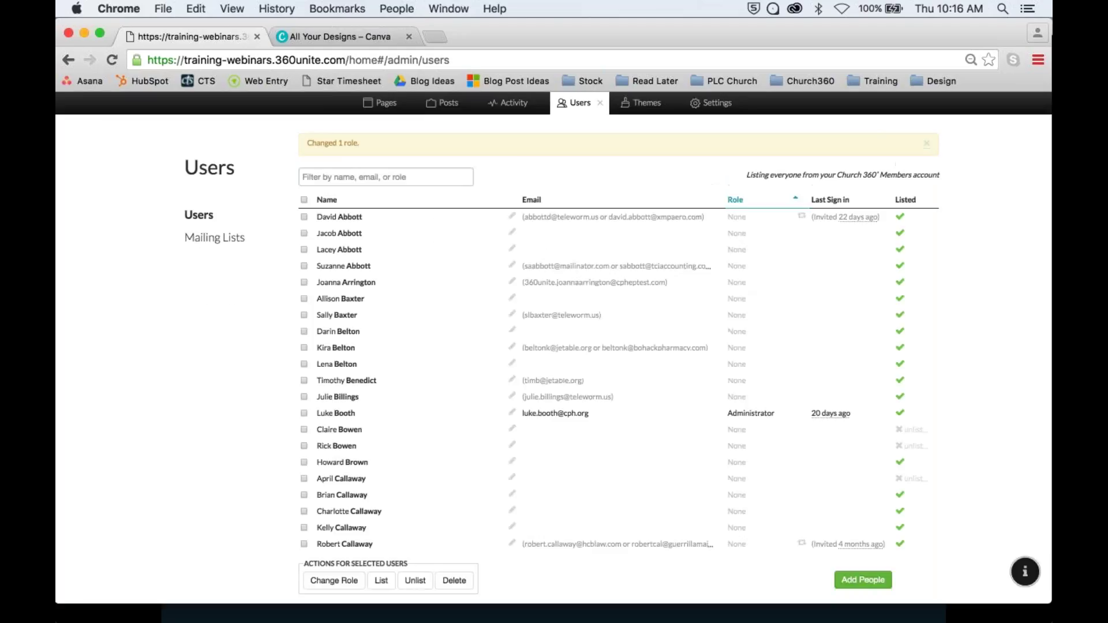
Filter the users by the intended publisher's first name and change the role of the match that has an email address to Publisher.
{"action": "left_click", "coordinate": [358, 176]}
{"action": "type", "text": "Eva"}
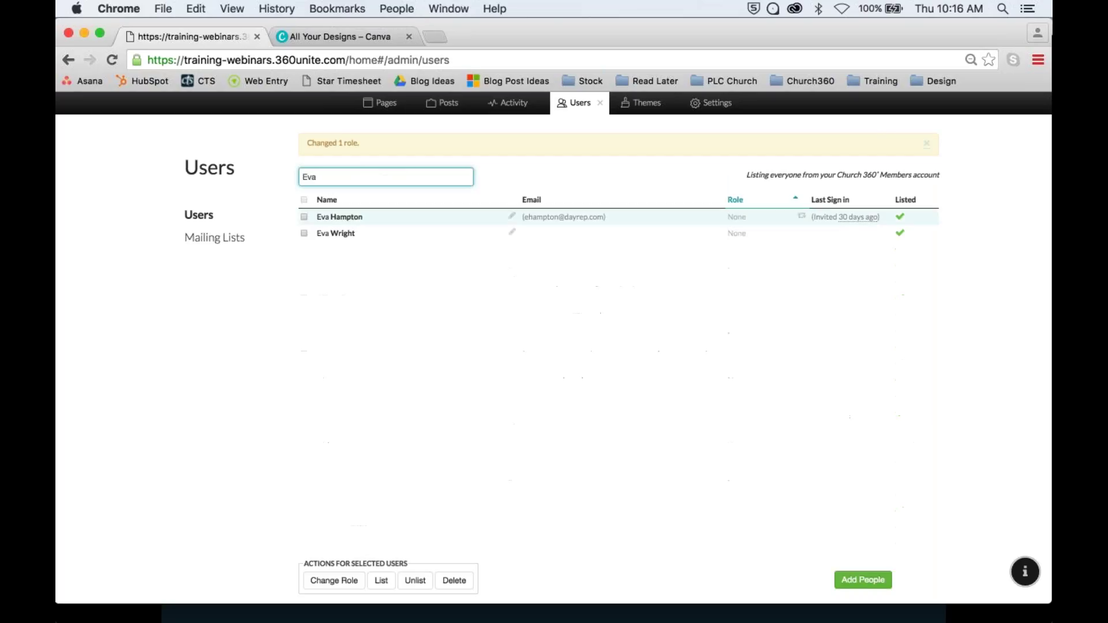
{"action": "left_click", "coordinate": [303, 217]}
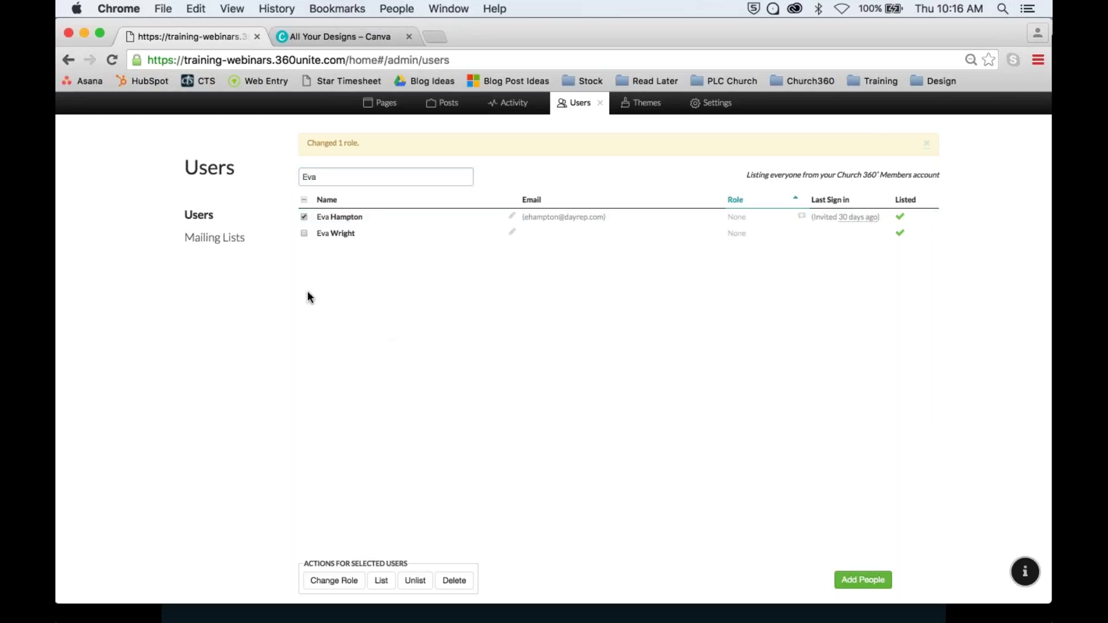
{"action": "left_click", "coordinate": [333, 580]}
{"action": "left_click", "coordinate": [456, 239]}
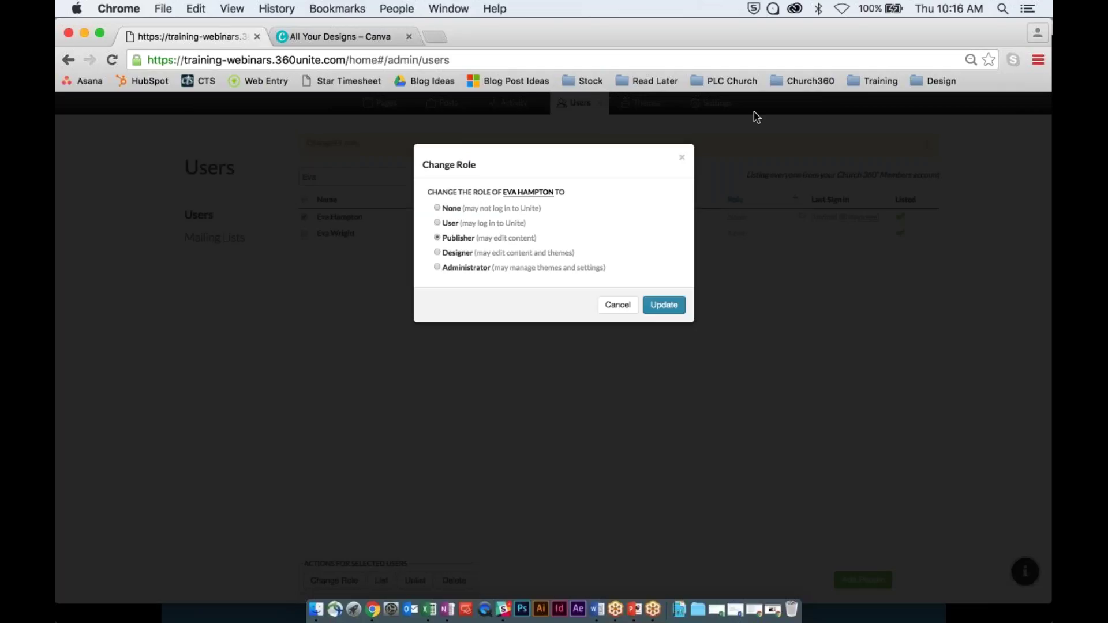
{"action": "left_click", "coordinate": [664, 305]}
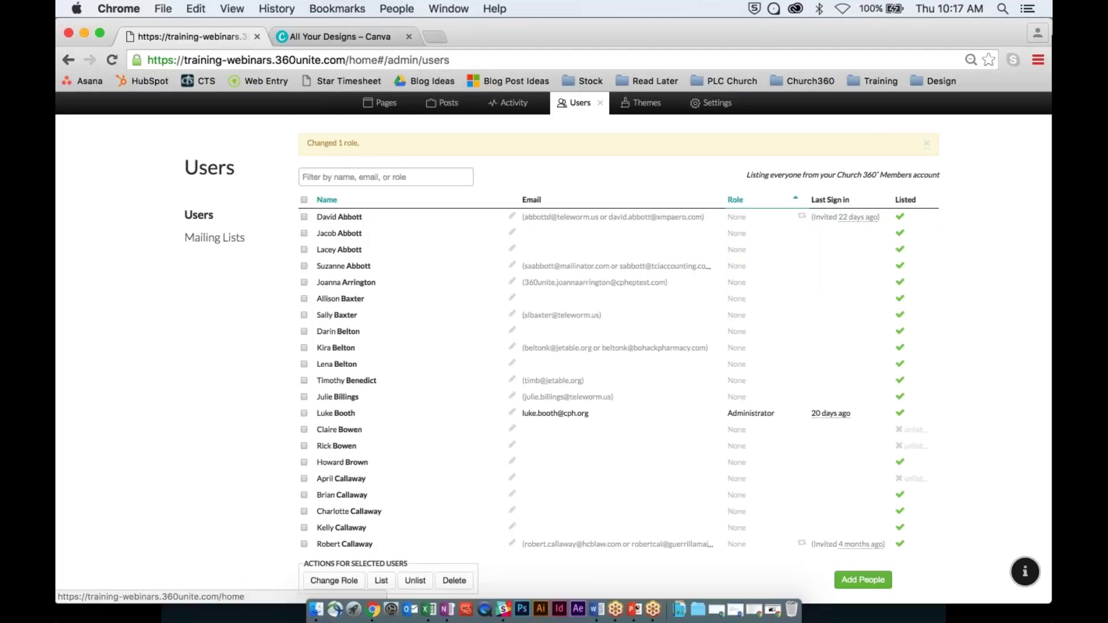
Filter the users by the next member's first name and change that person's role to User.
{"action": "left_click", "coordinate": [386, 177]}
{"action": "type", "text": "Robert"}
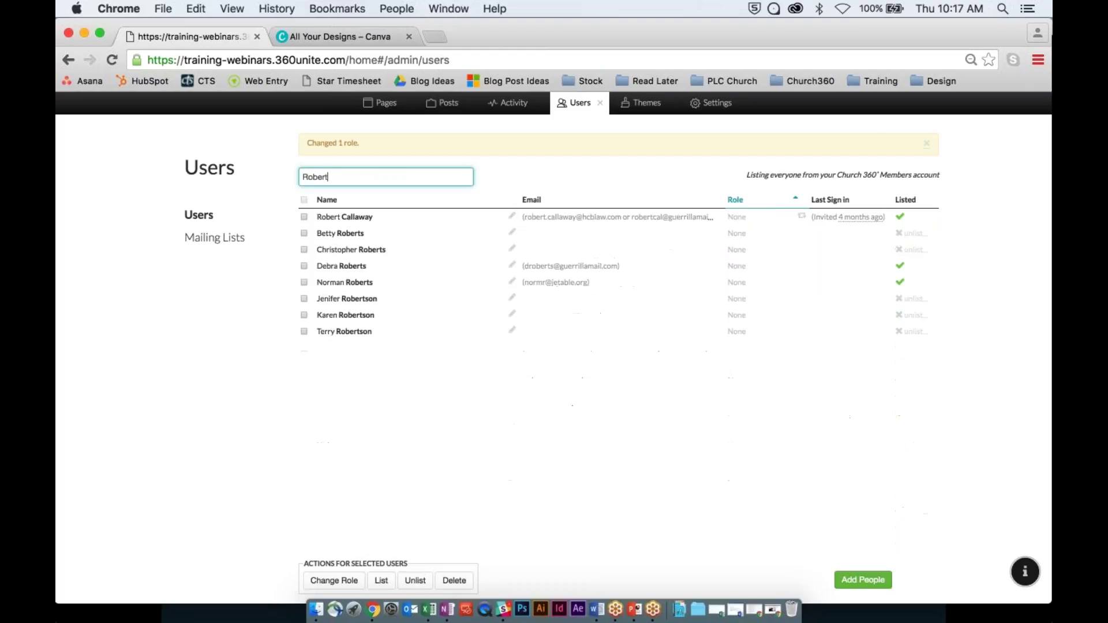
{"action": "left_click", "coordinate": [304, 217]}
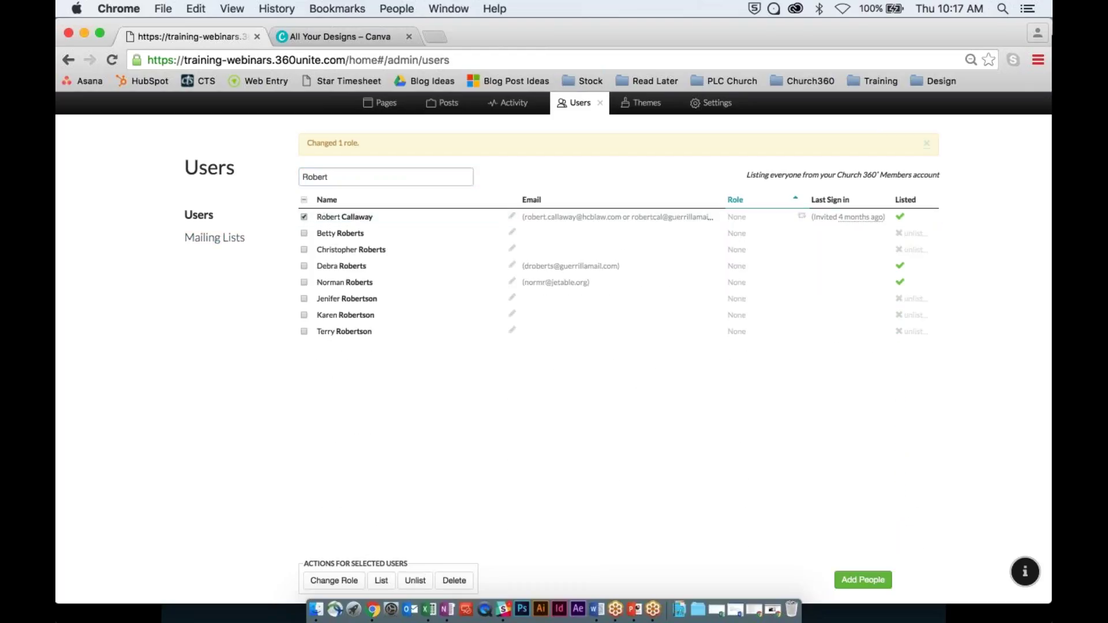
{"action": "left_click", "coordinate": [334, 579]}
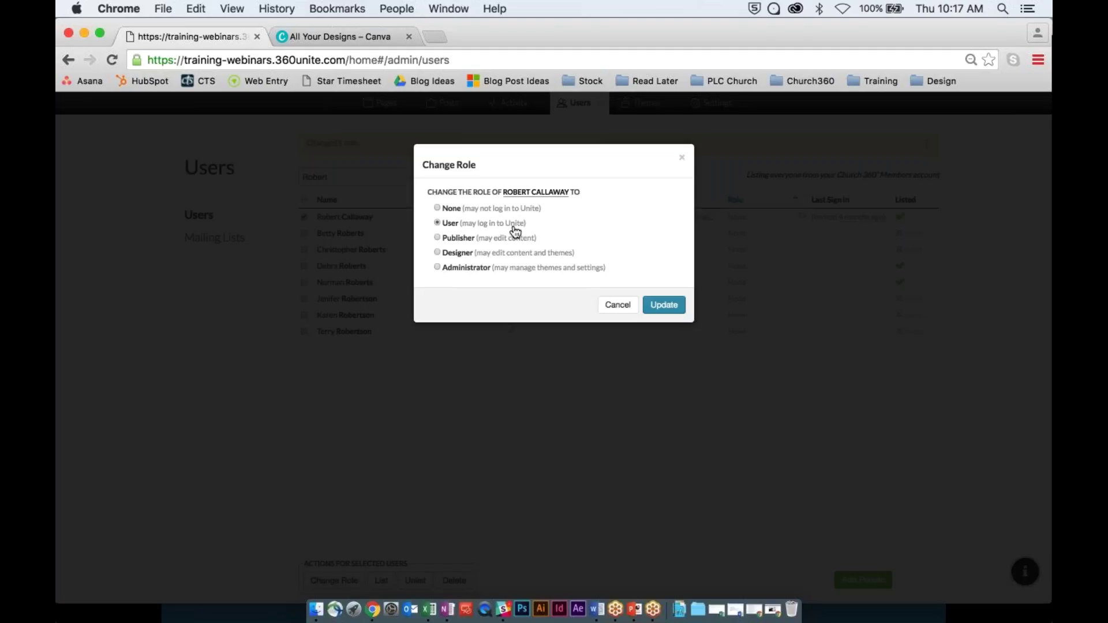
{"action": "left_click", "coordinate": [683, 305]}
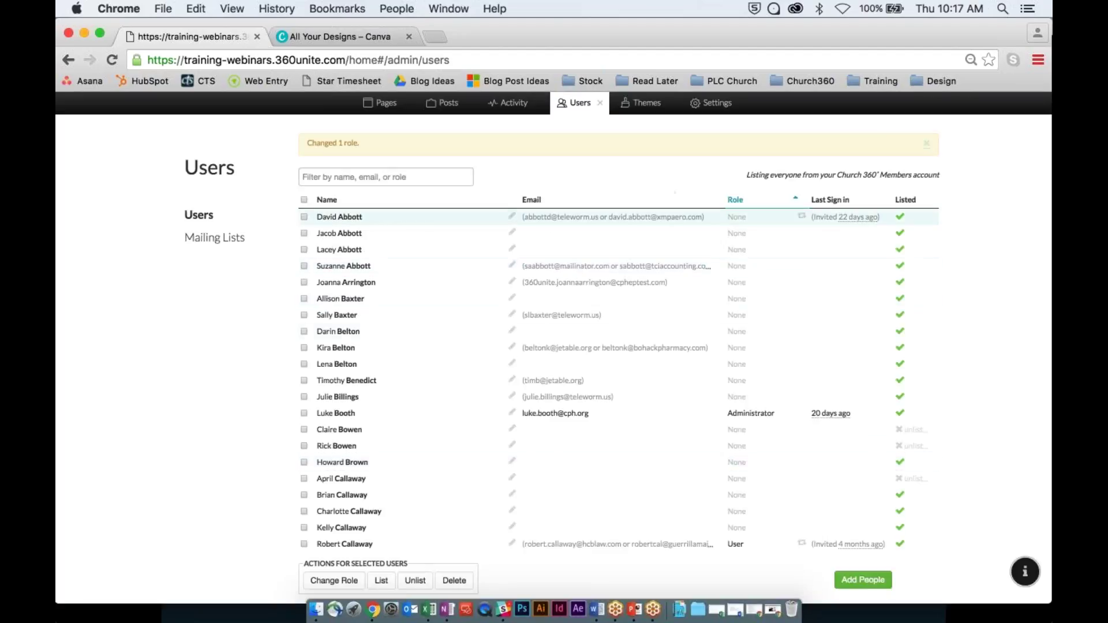
Select two members who have email addresses in the unfiltered list and change both their roles to User at once.
{"action": "left_click", "coordinate": [385, 176]}
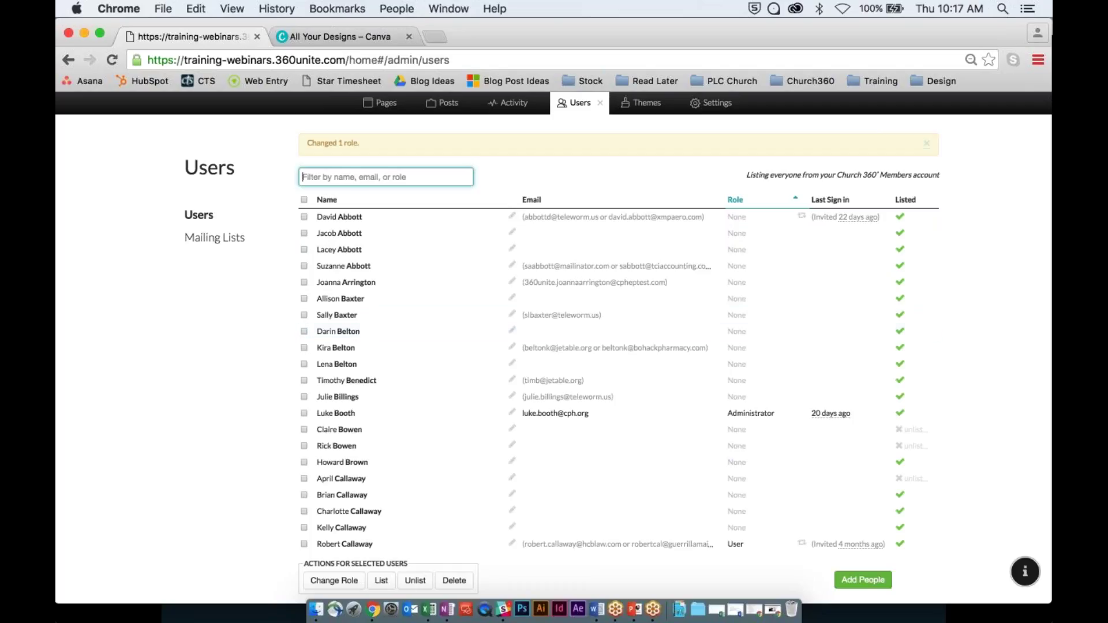
{"action": "left_click", "coordinate": [304, 314]}
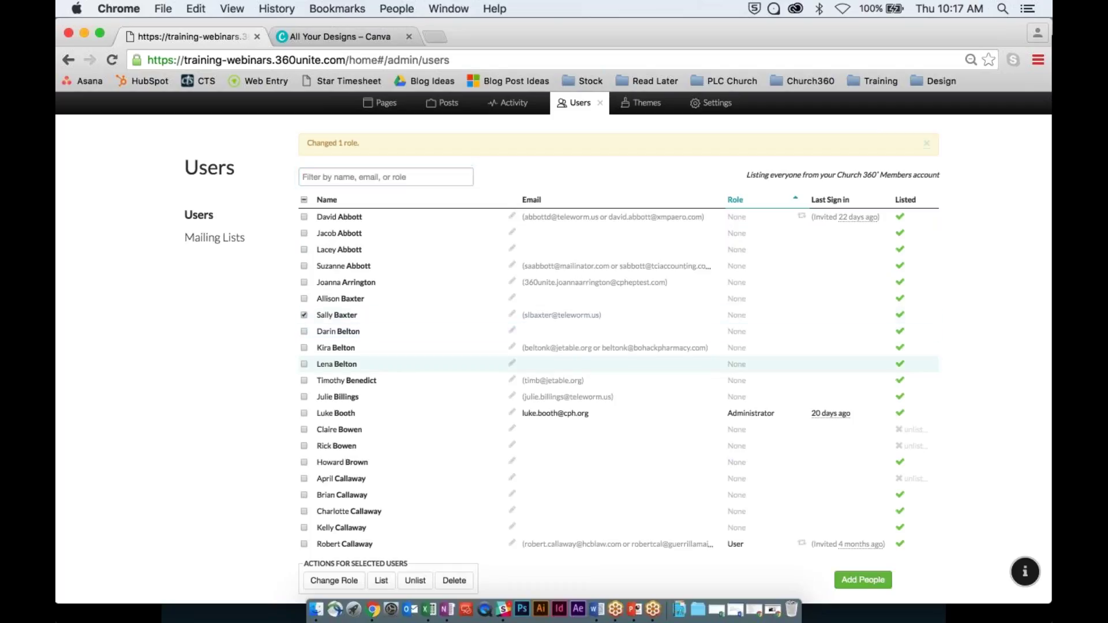
{"action": "left_click", "coordinate": [304, 397]}
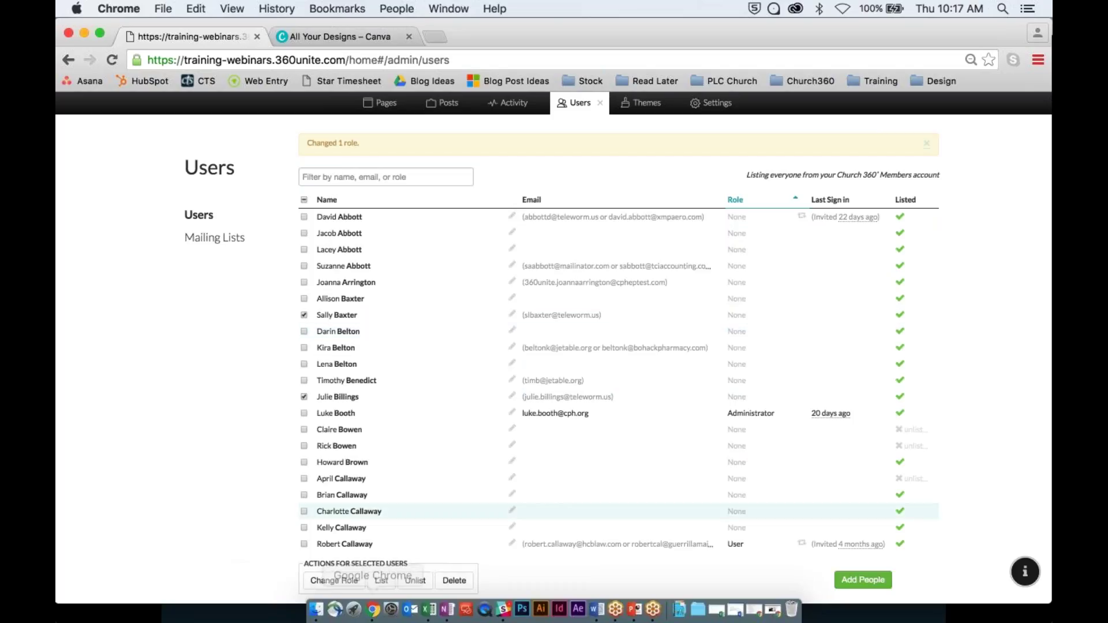
{"action": "left_click", "coordinate": [333, 581]}
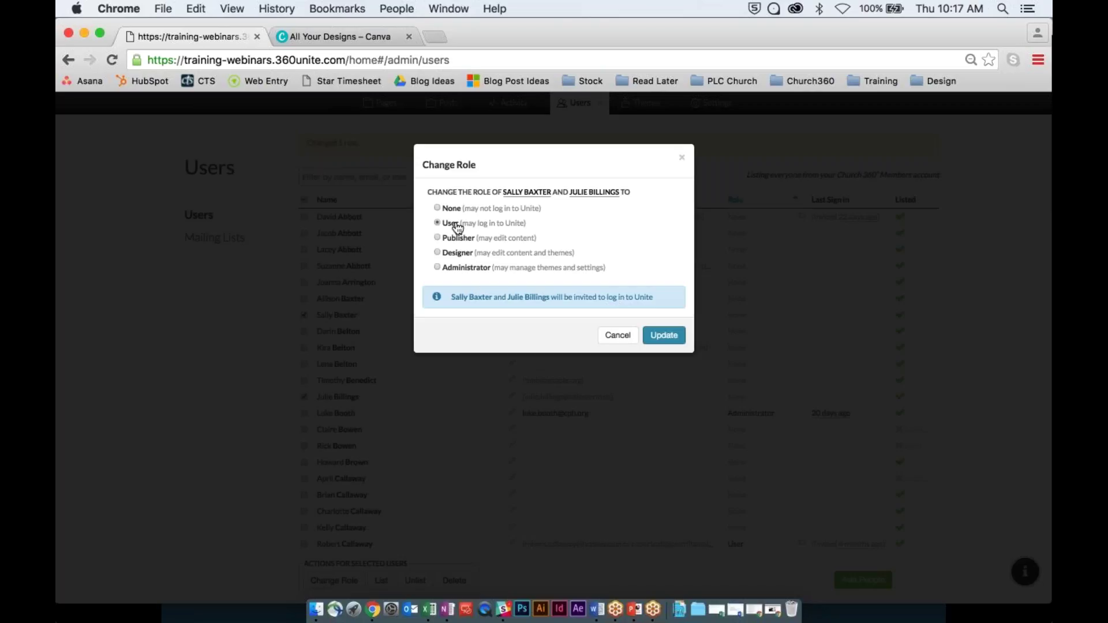
{"action": "key", "text": "Escape"}
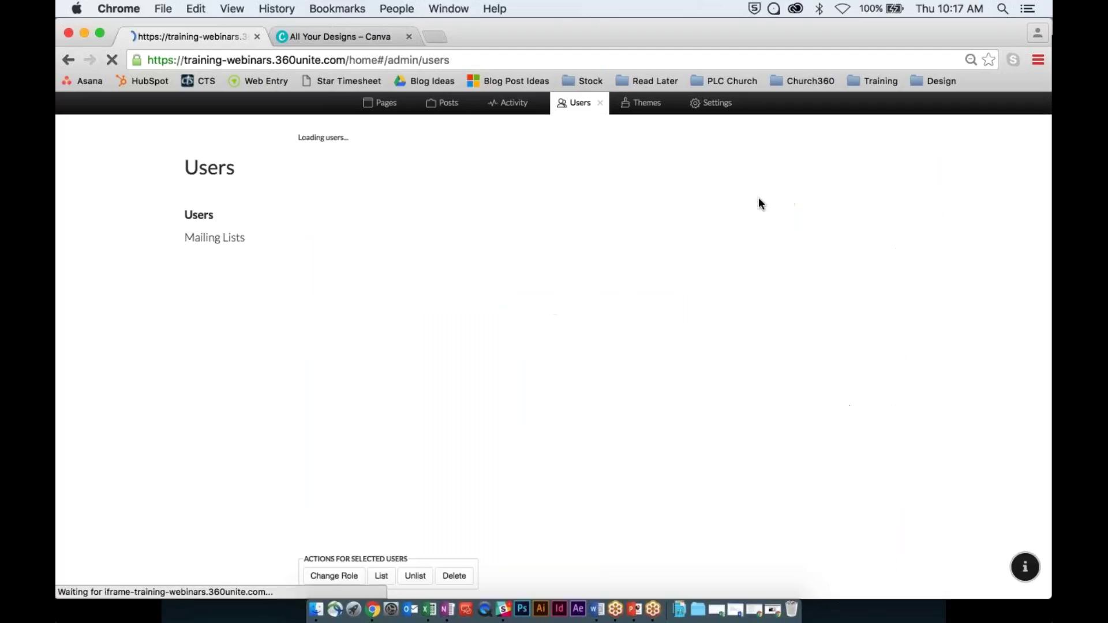
Sort the reloaded user list by role in both directions to review the assigned roles.
{"action": "left_click", "coordinate": [741, 168]}
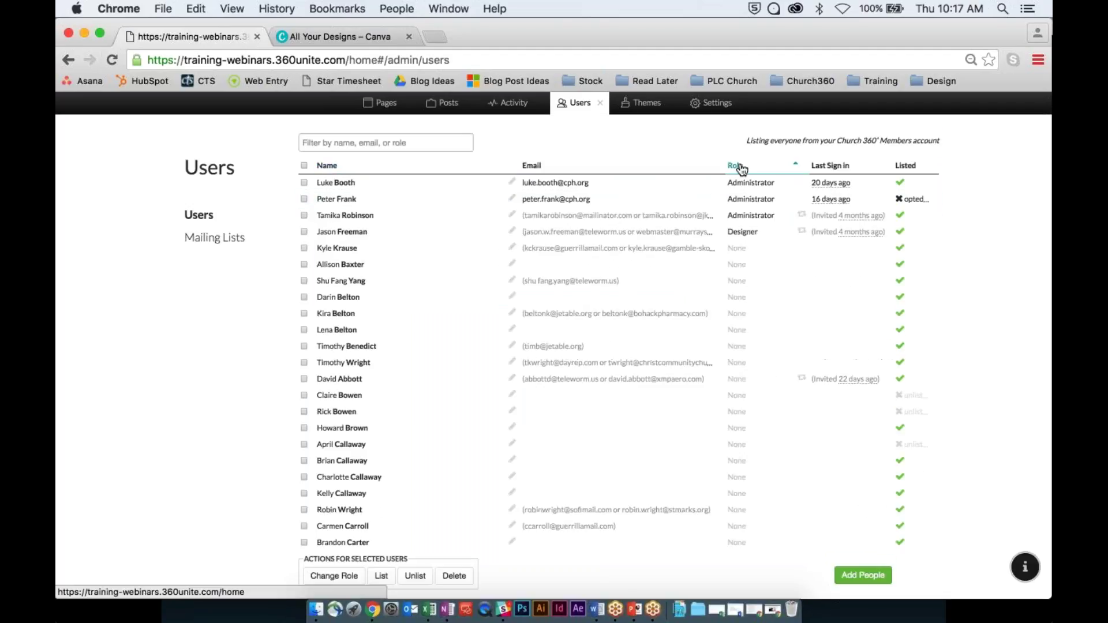
{"action": "left_click", "coordinate": [741, 168]}
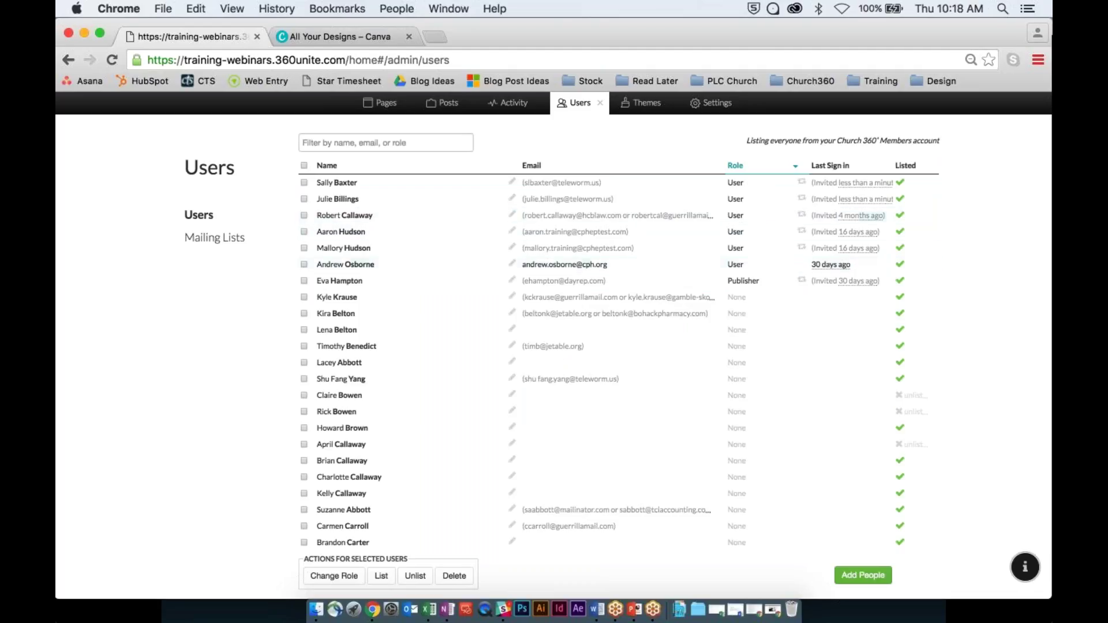
{"action": "left_click", "coordinate": [736, 165]}
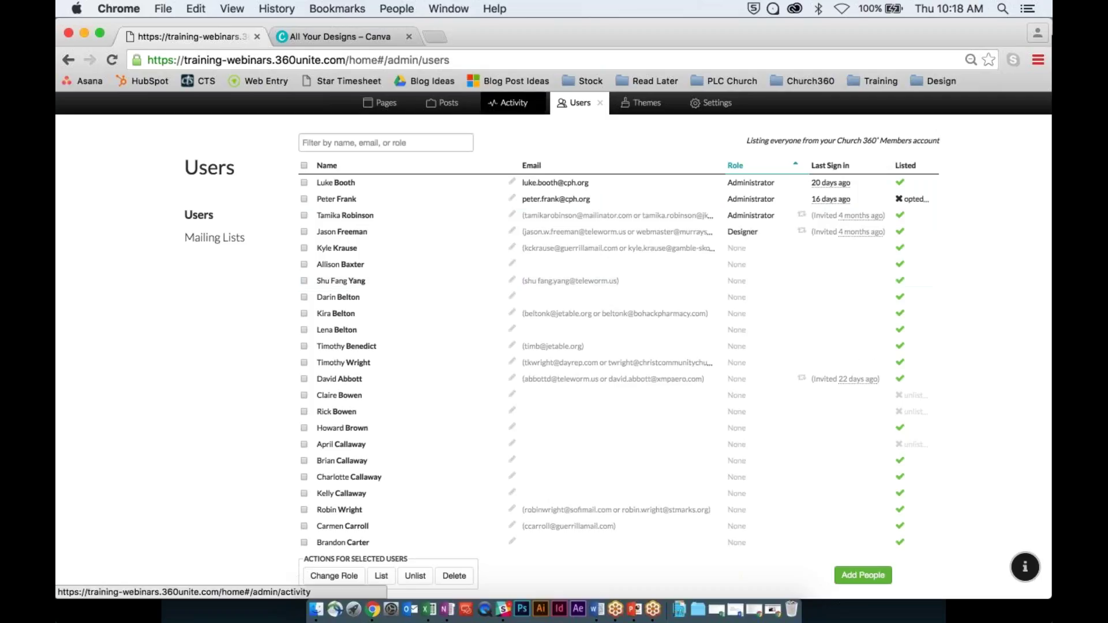
Review the website's activity: the comments awaiting moderation, the event log and the email log.
{"action": "left_click", "coordinate": [508, 103]}
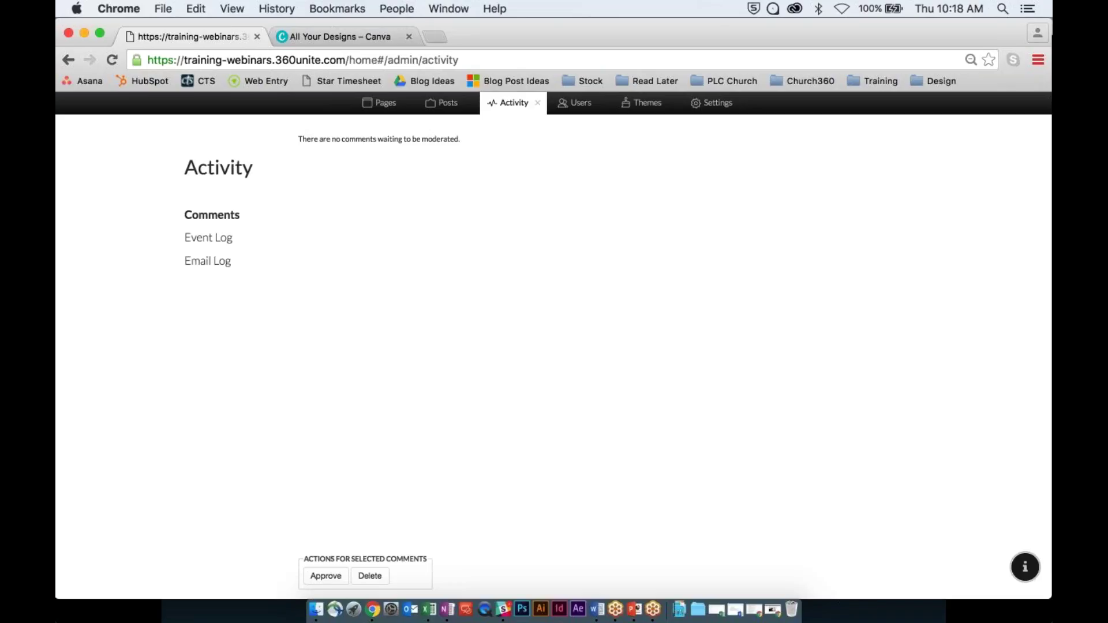
{"action": "left_click", "coordinate": [226, 239]}
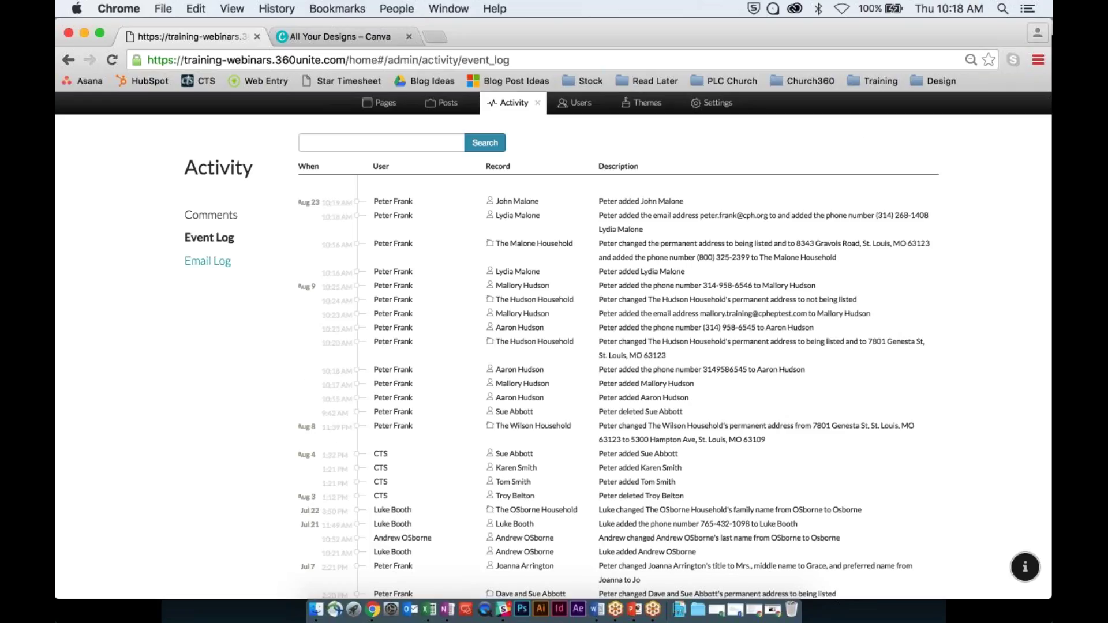
{"action": "left_click", "coordinate": [208, 261]}
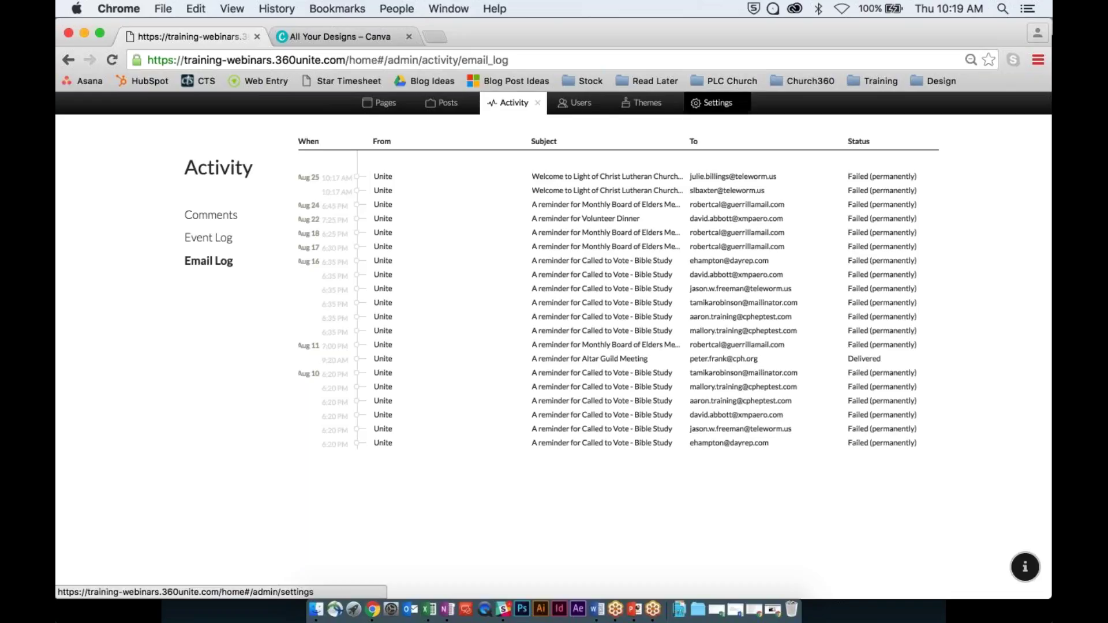
Browse the website themes and the Earthtones presets, and look over the advanced code and theme editing pages.
{"action": "left_click", "coordinate": [655, 104]}
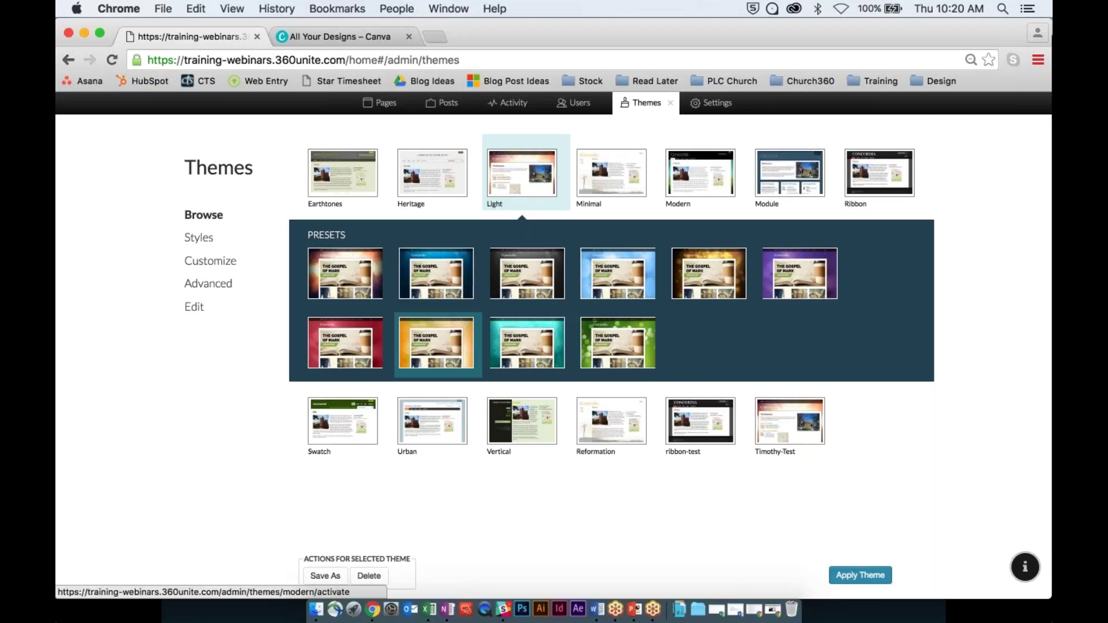
{"action": "left_click", "coordinate": [343, 173]}
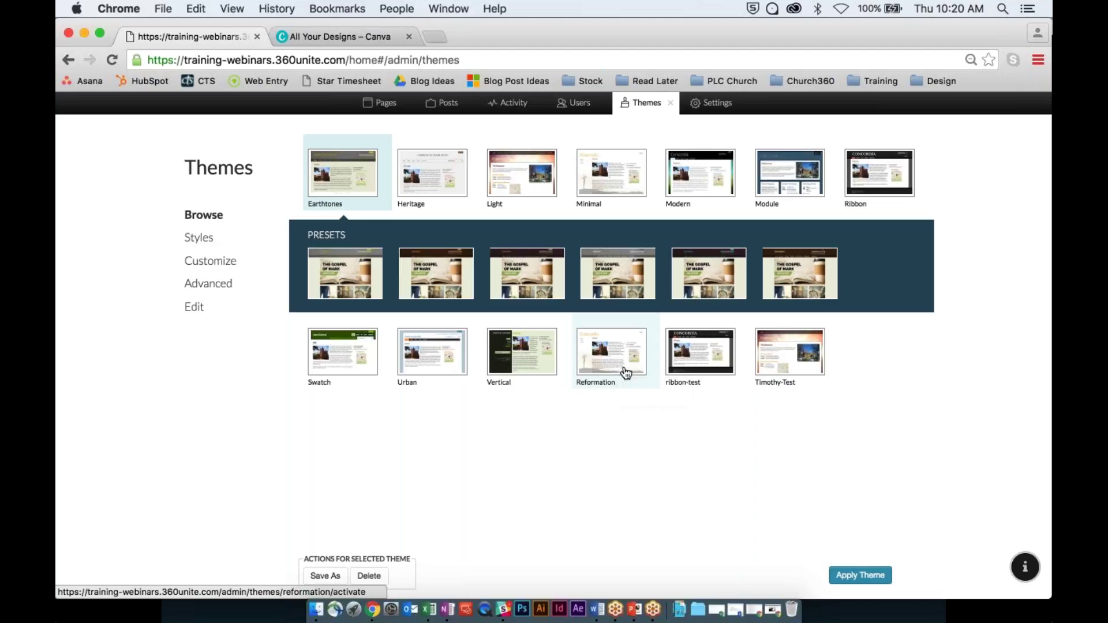
{"action": "left_click", "coordinate": [218, 288]}
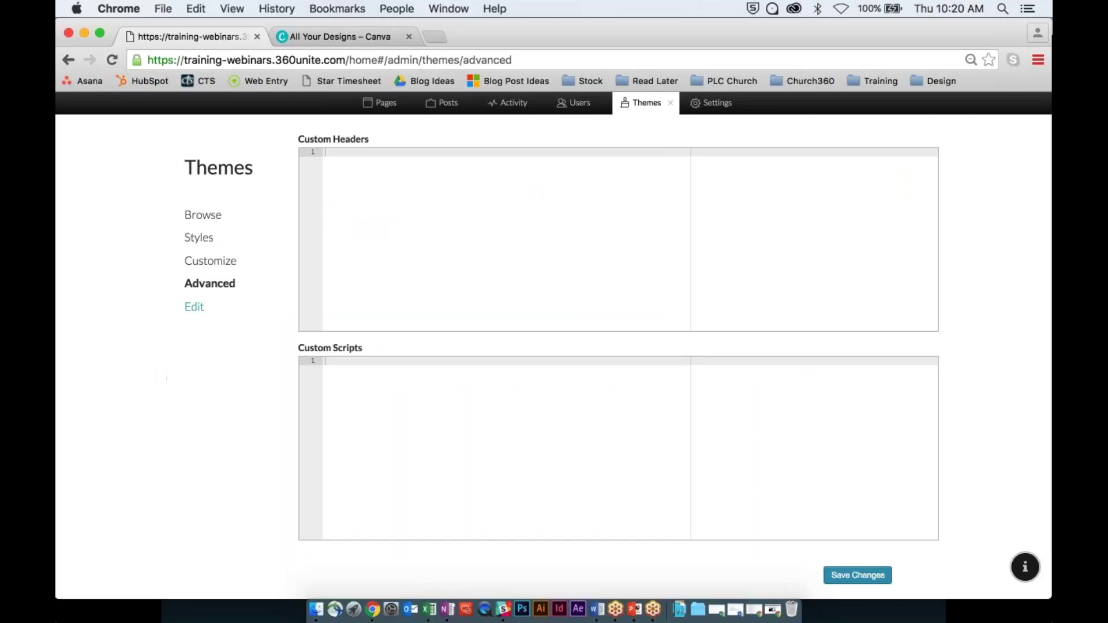
{"action": "left_click", "coordinate": [194, 307]}
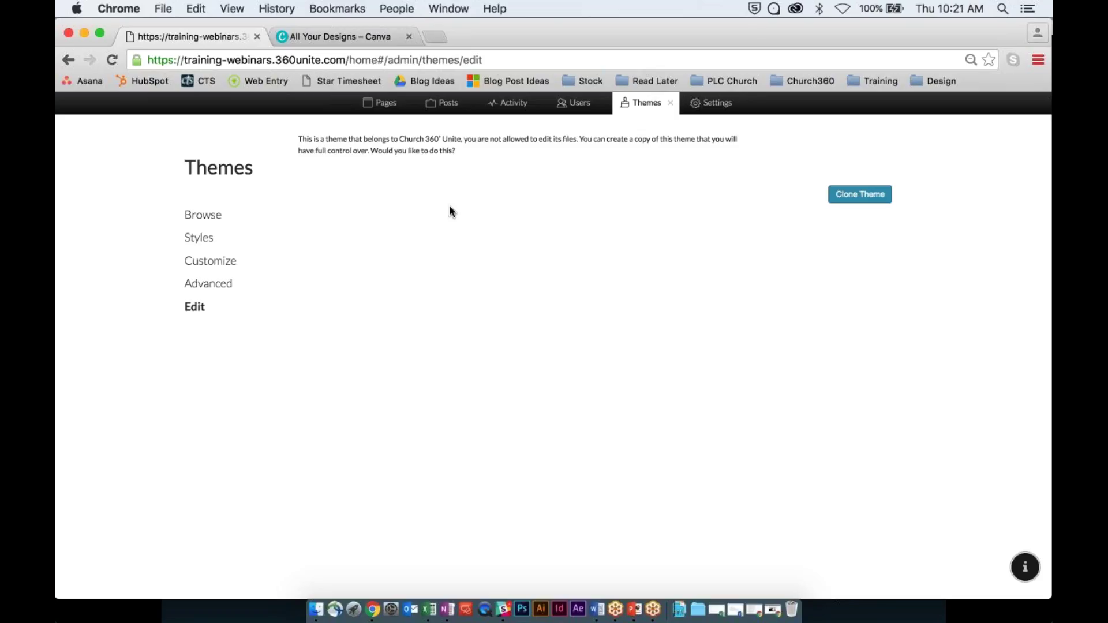
{"action": "left_click", "coordinate": [203, 215]}
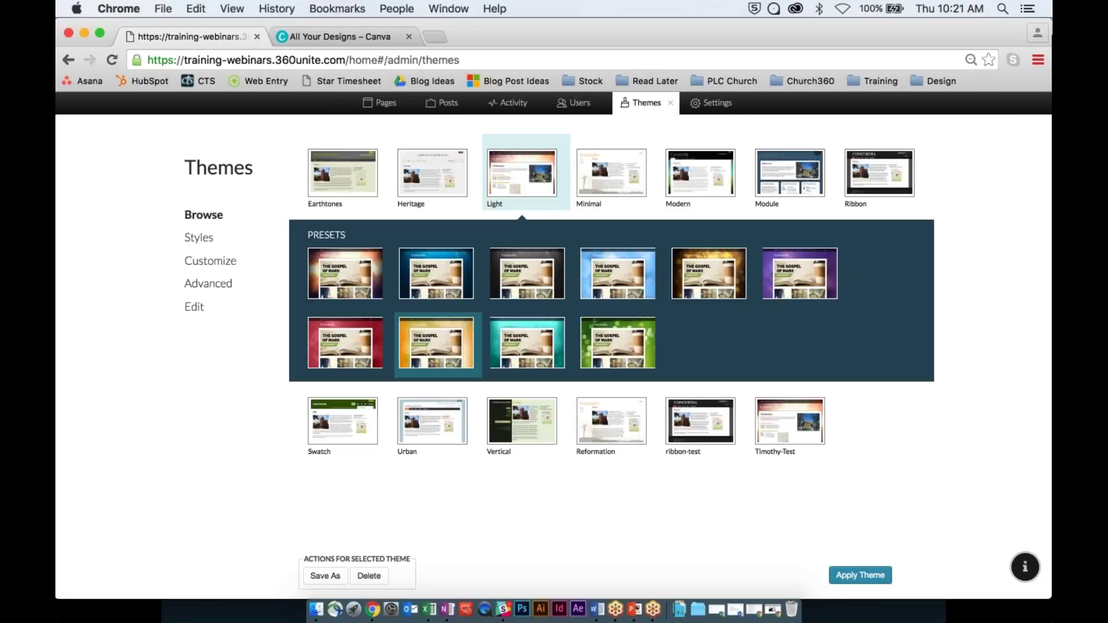
View the theme's text styles and the settings of the Heading 1 style, leaving them without saving.
{"action": "left_click", "coordinate": [206, 238]}
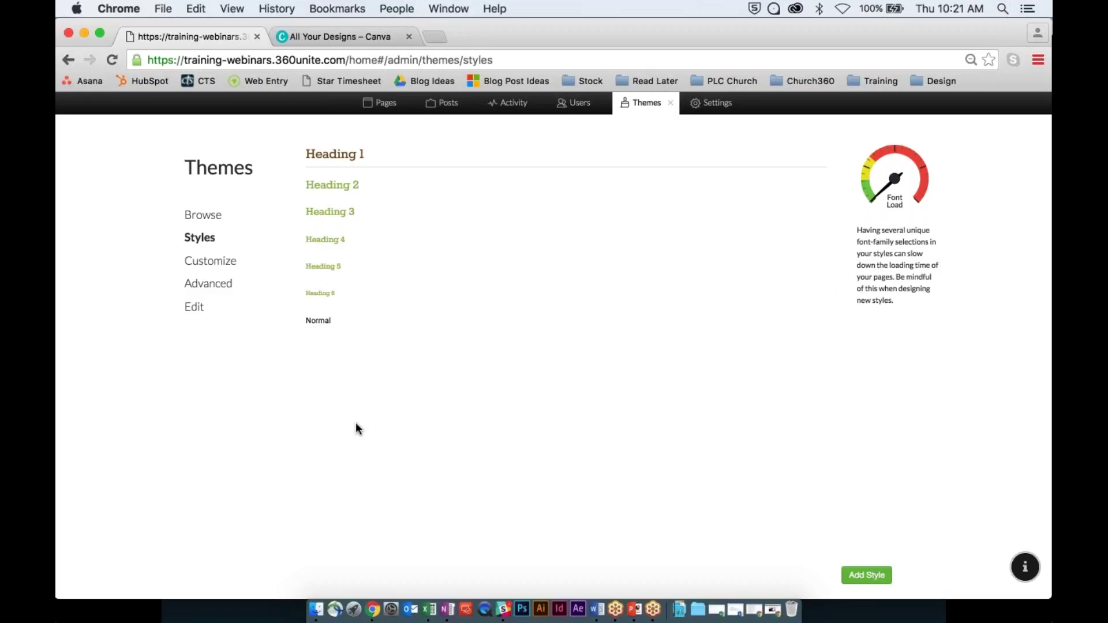
{"action": "left_click", "coordinate": [326, 157]}
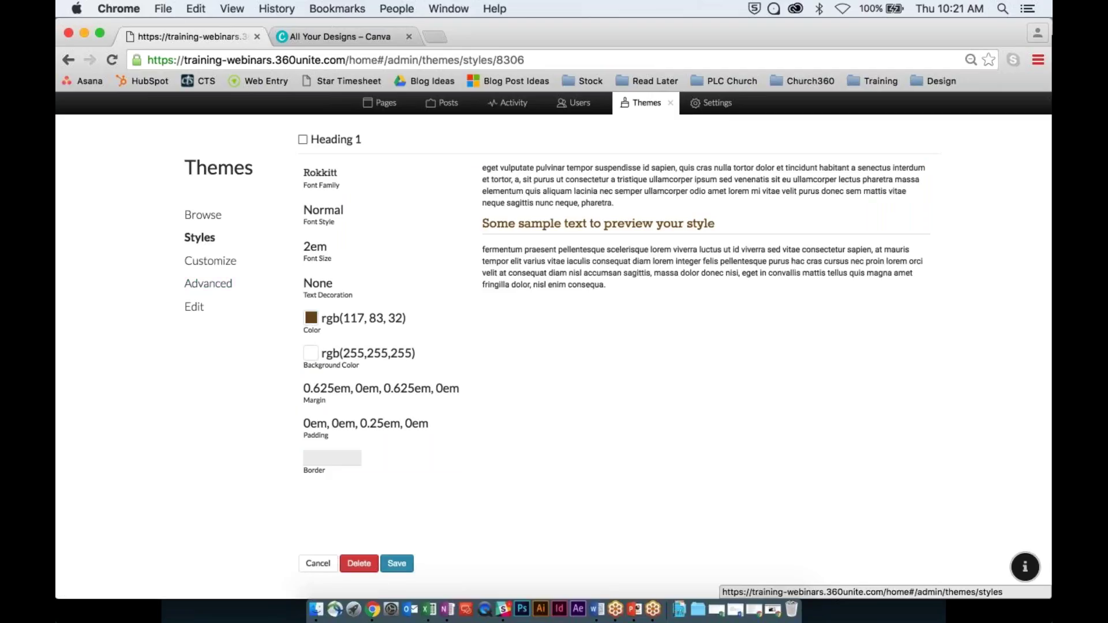
{"action": "left_click", "coordinate": [317, 564]}
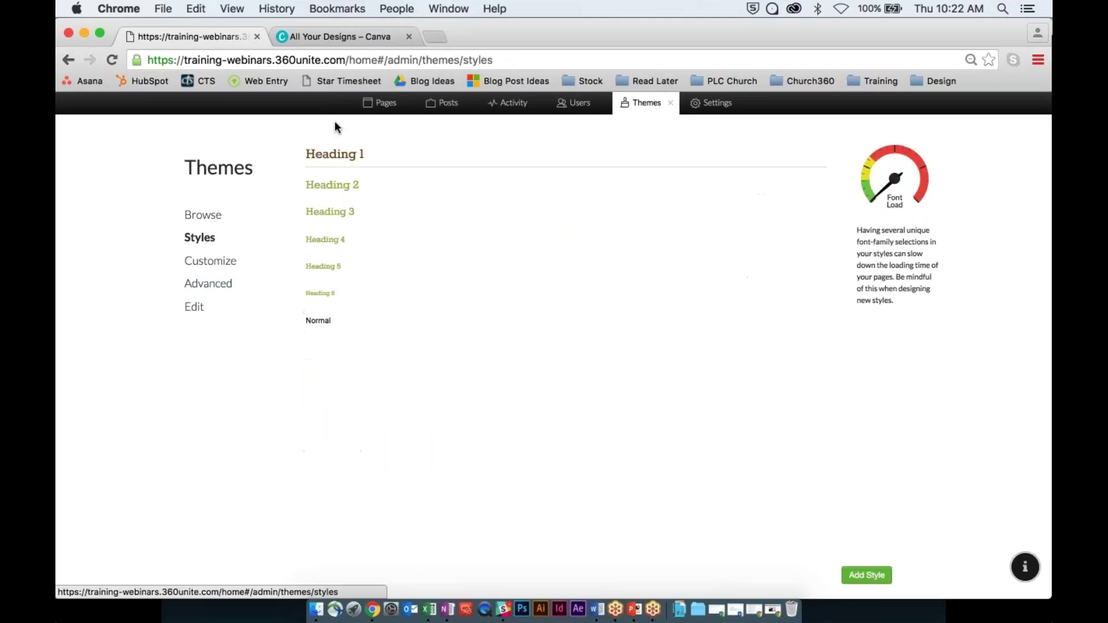
Try the color rgb(158, 116, 54) and the Quattrocento font on the Heading 1 style, and return to the styles without saving.
{"action": "left_click", "coordinate": [334, 154]}
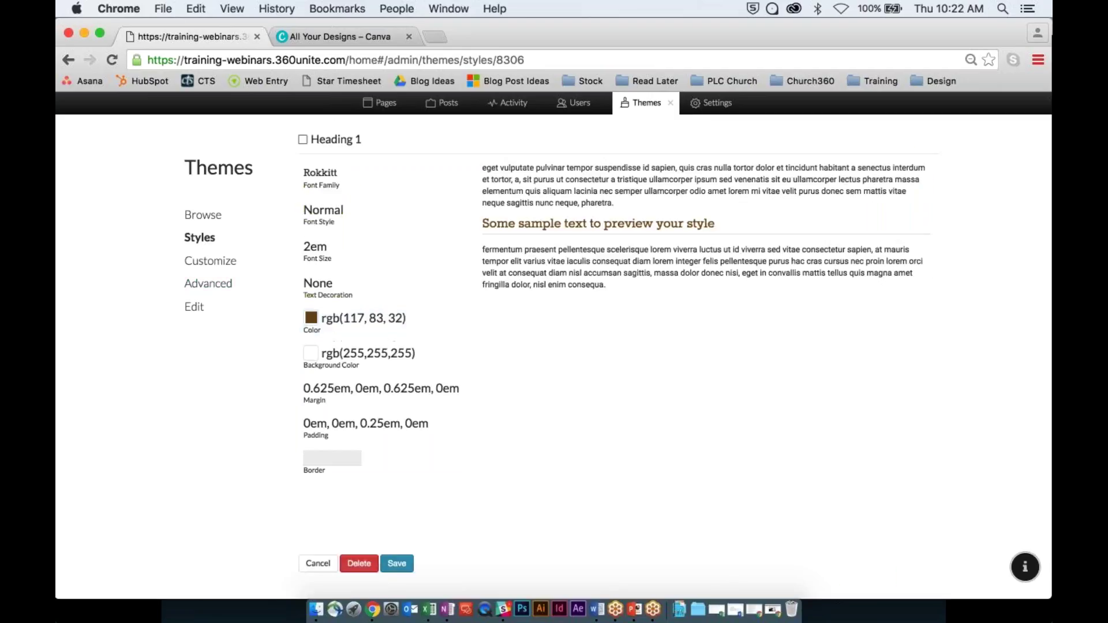
{"action": "left_click", "coordinate": [352, 320]}
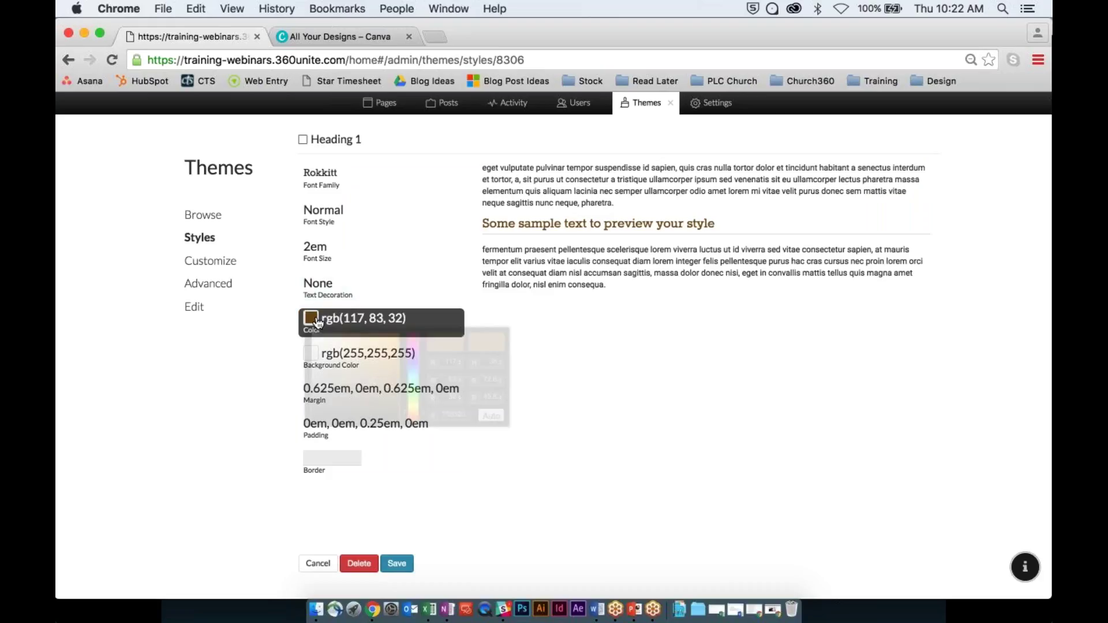
{"action": "left_click_drag", "start_coordinate": [385, 372], "coordinate": [369, 367]}
{"action": "left_click", "coordinate": [536, 434]}
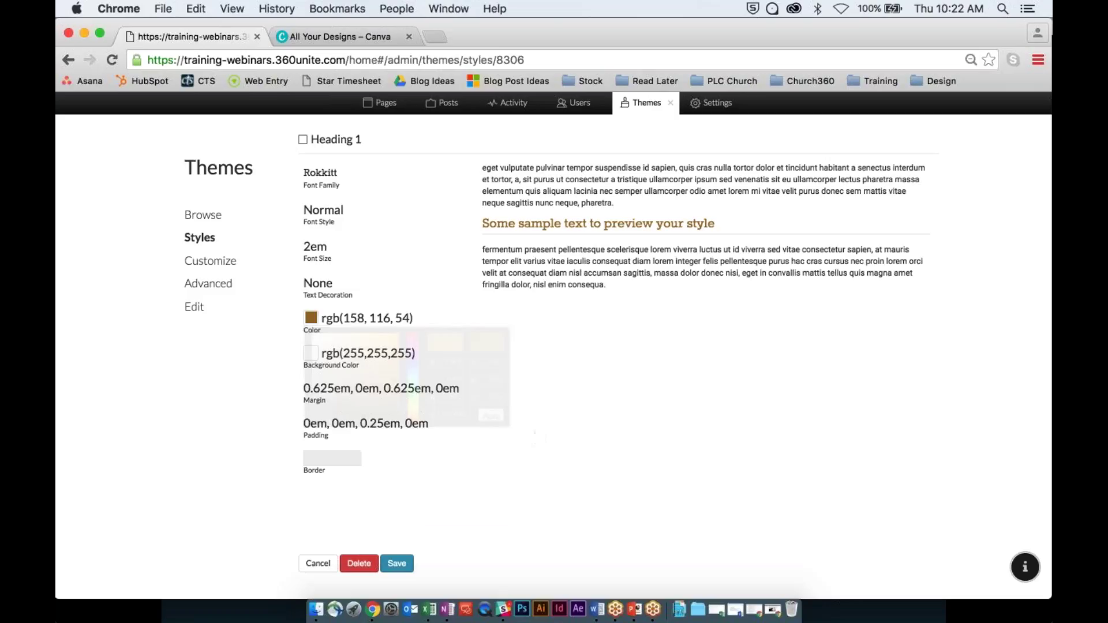
{"action": "left_click", "coordinate": [323, 176]}
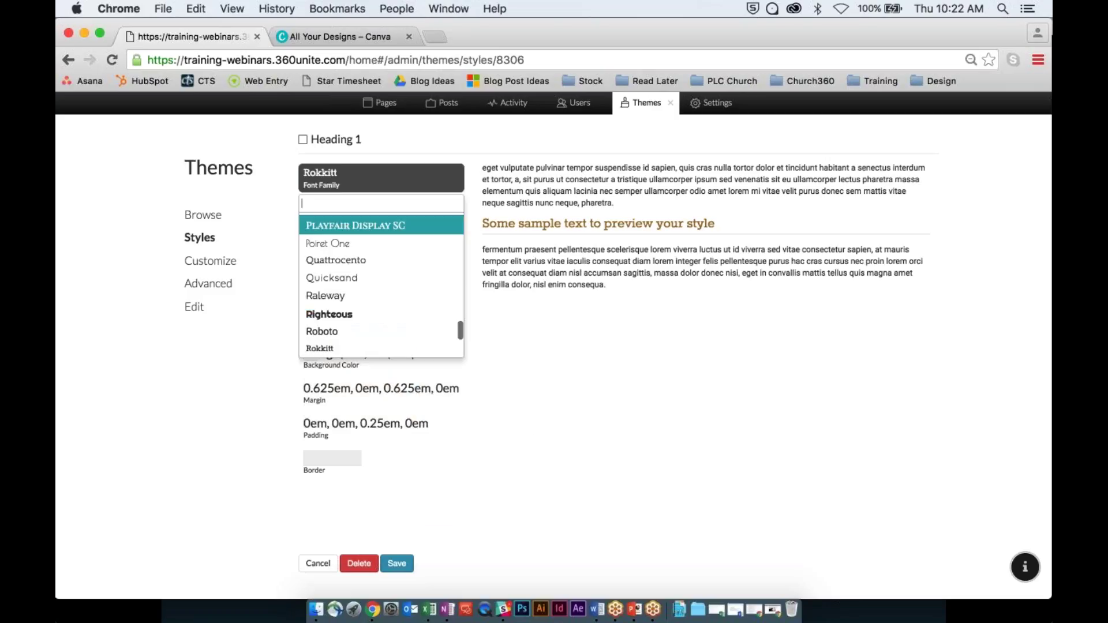
{"action": "left_click", "coordinate": [364, 257]}
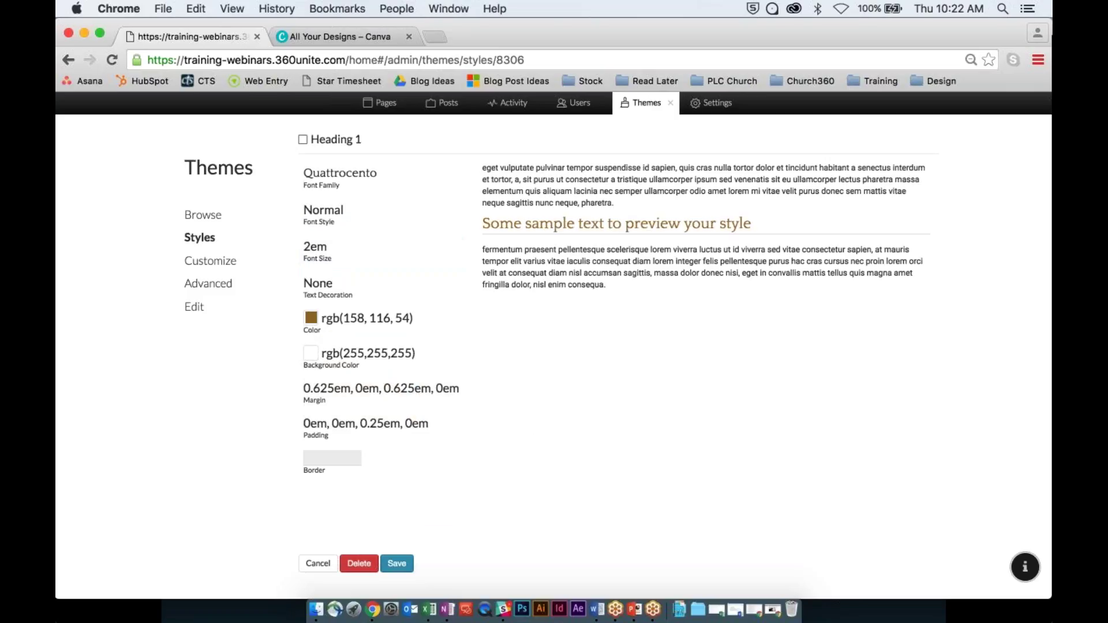
{"action": "left_click", "coordinate": [208, 243]}
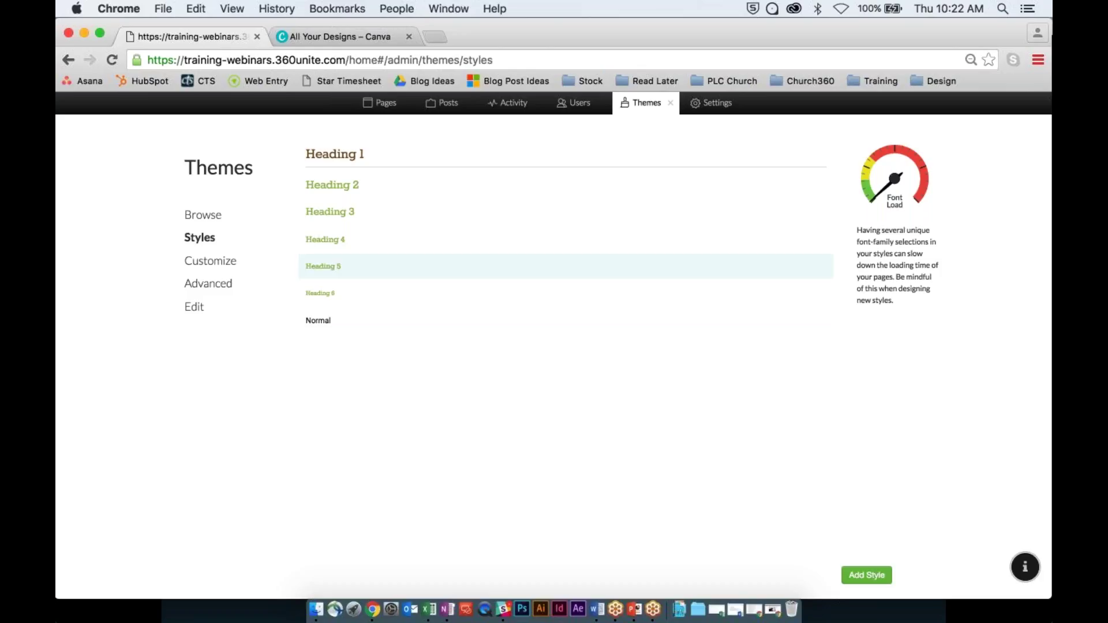
View the theme's customization options for background, banner, accent color and heading font, and return to the theme gallery.
{"action": "left_click", "coordinate": [210, 261]}
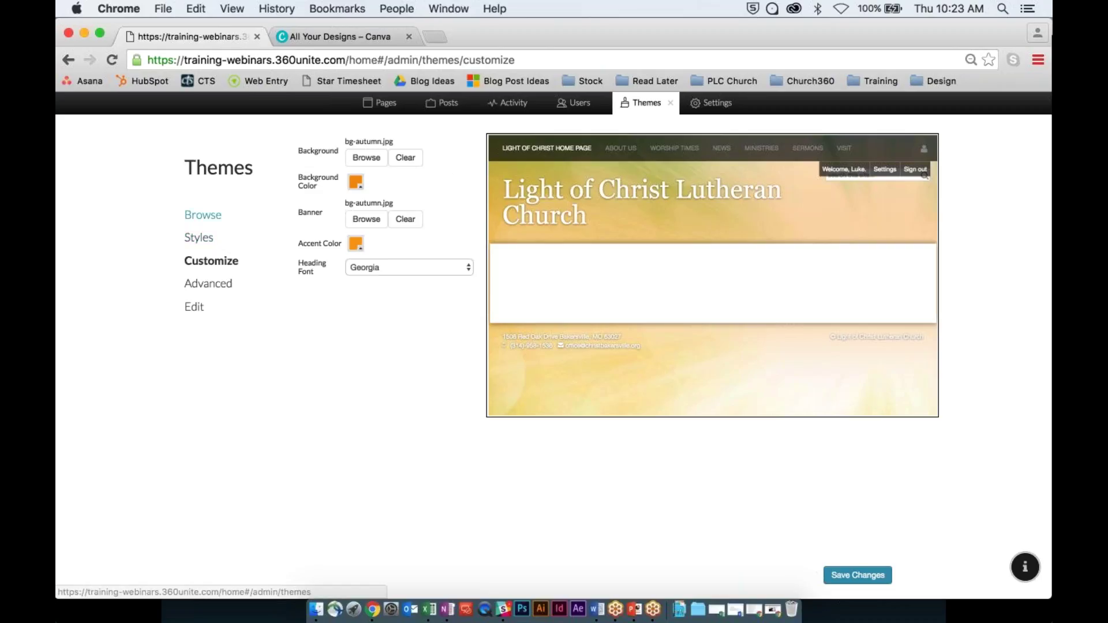
{"action": "left_click", "coordinate": [203, 216]}
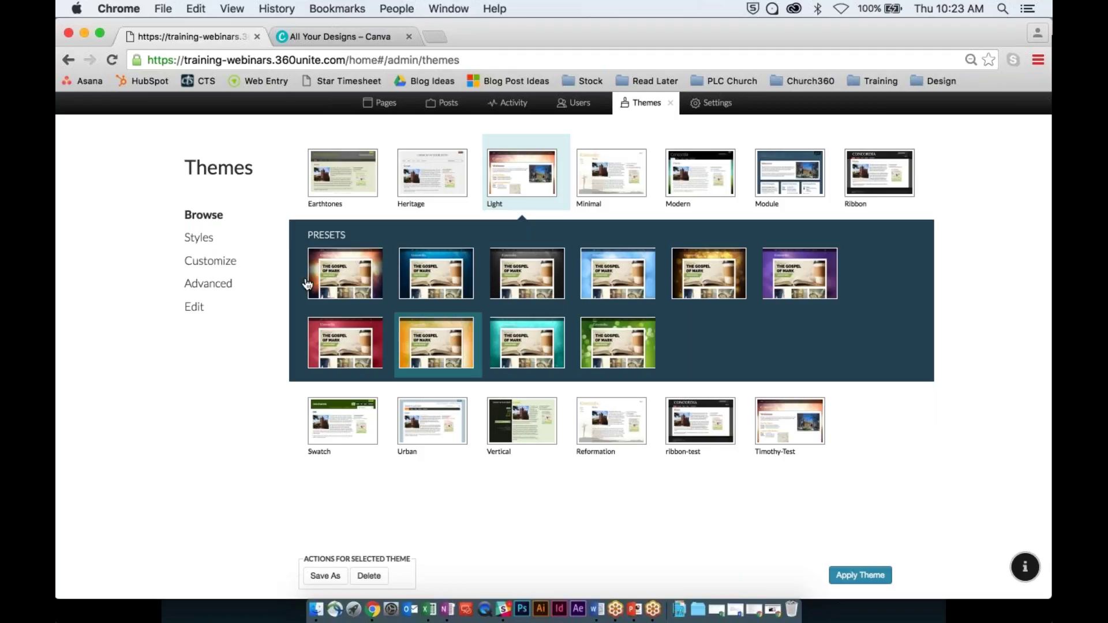
Look over the Heritage and Light theme presets, and set Logo_-_LightofChrist.png as the theme's banner, saving the changes.
{"action": "left_click", "coordinate": [450, 193]}
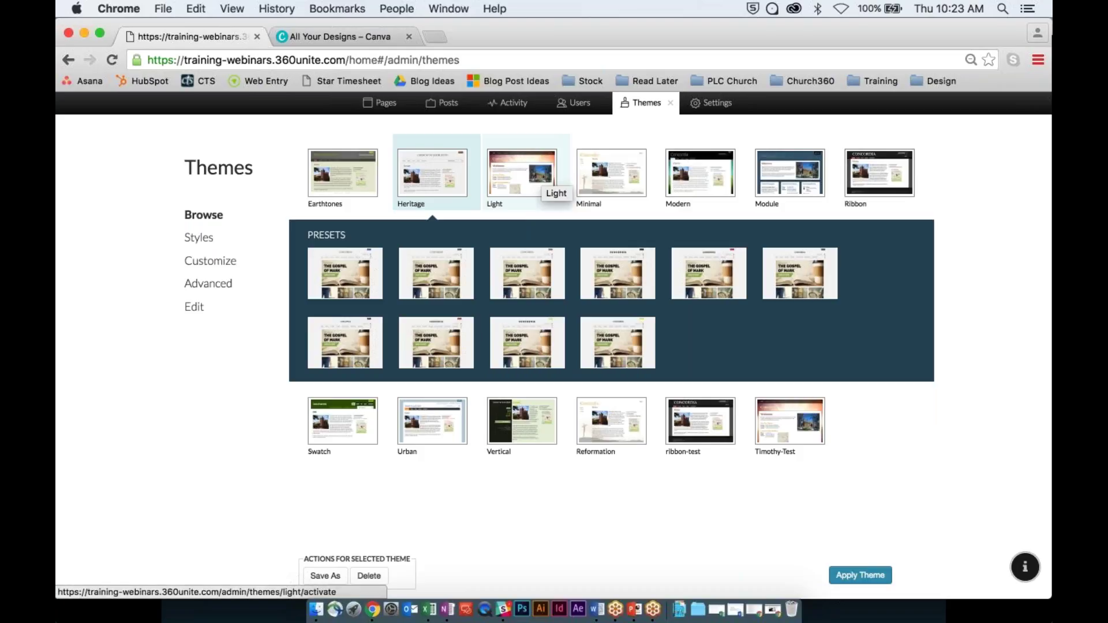
{"action": "left_click", "coordinate": [546, 176]}
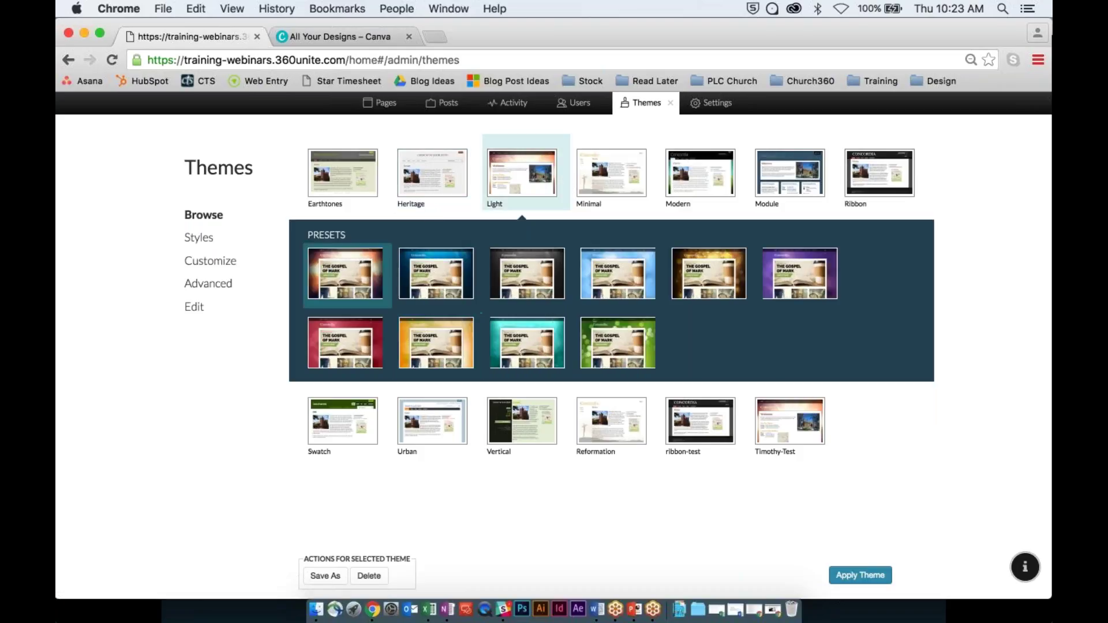
{"action": "left_click", "coordinate": [217, 265]}
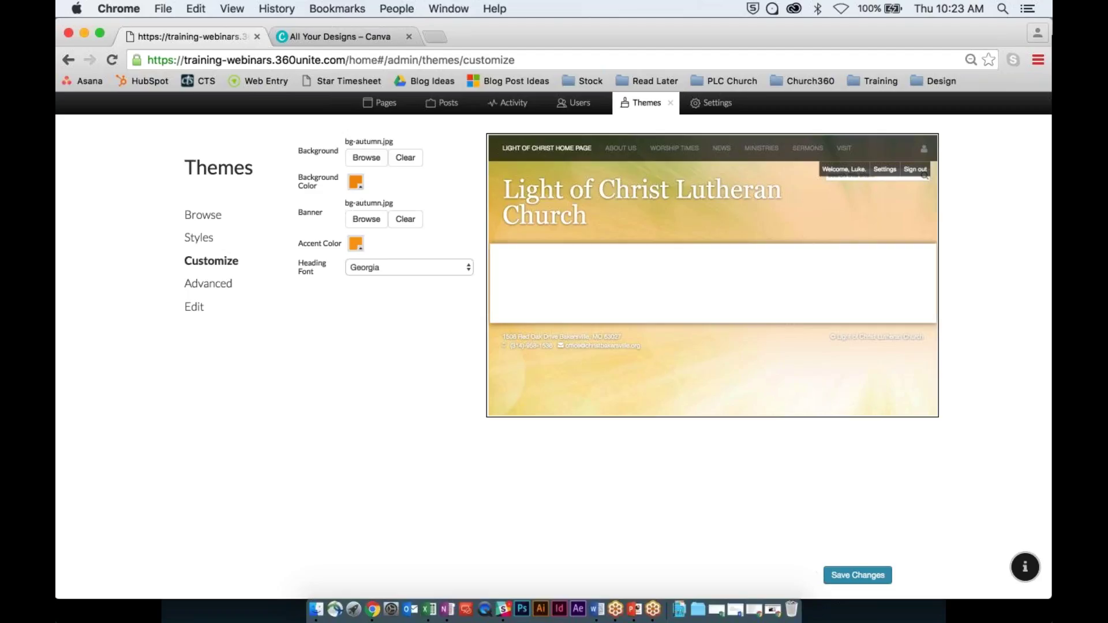
{"action": "left_click", "coordinate": [372, 224]}
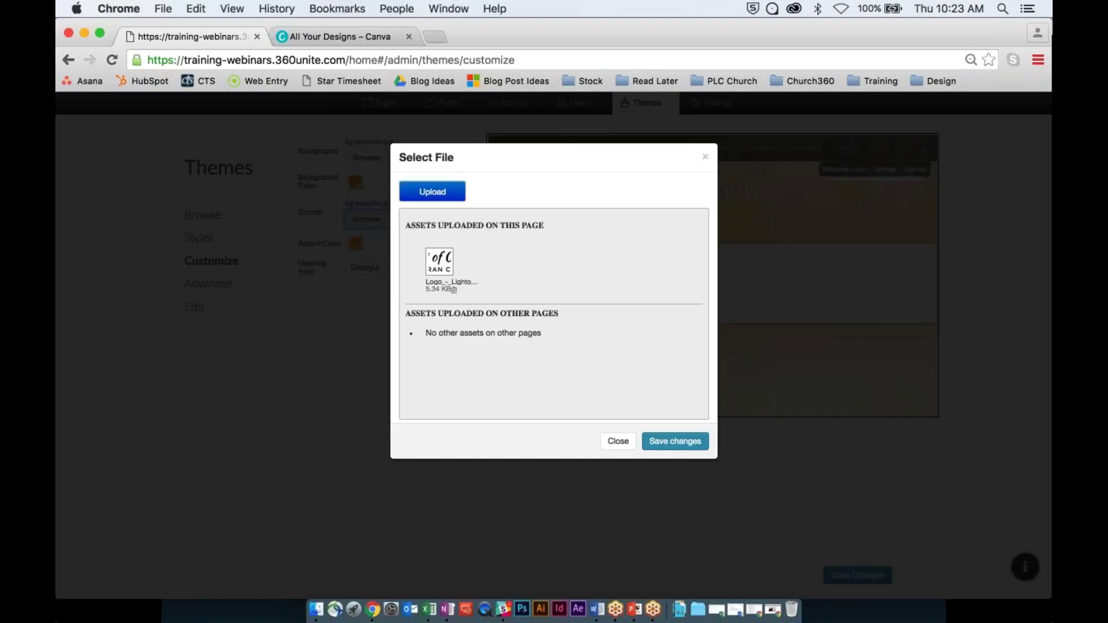
{"action": "left_click", "coordinate": [447, 265]}
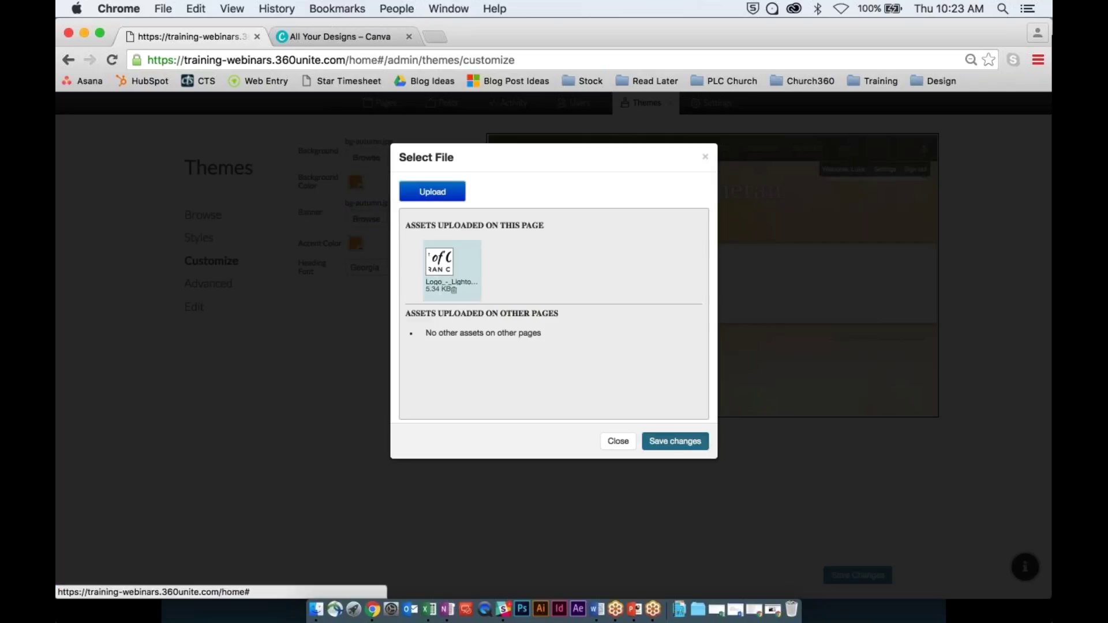
{"action": "left_click", "coordinate": [675, 441]}
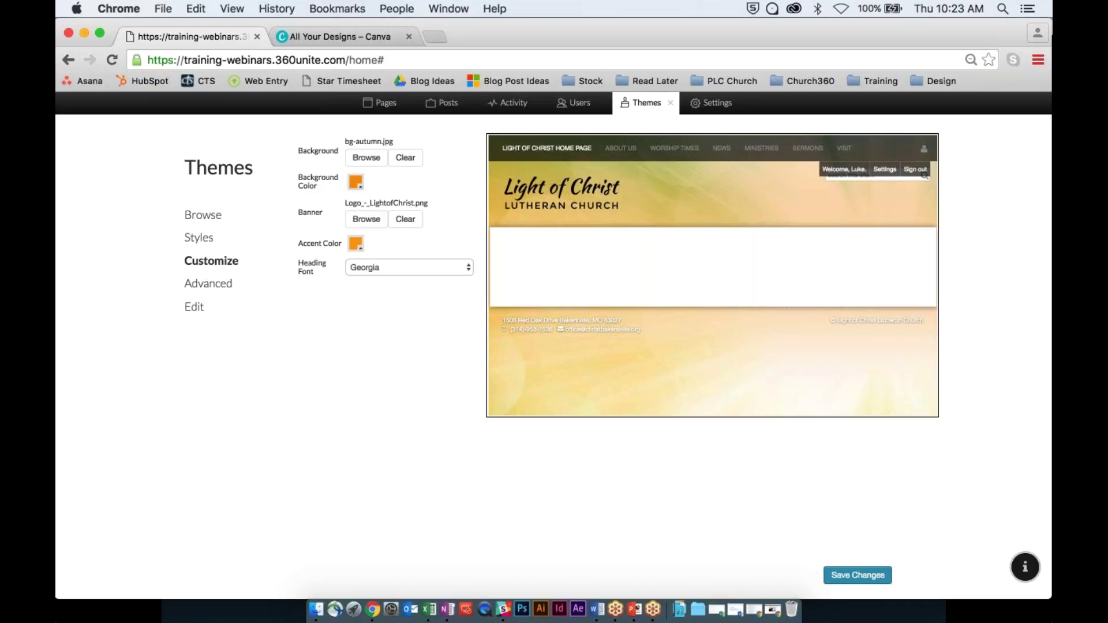
{"action": "left_click", "coordinate": [857, 575]}
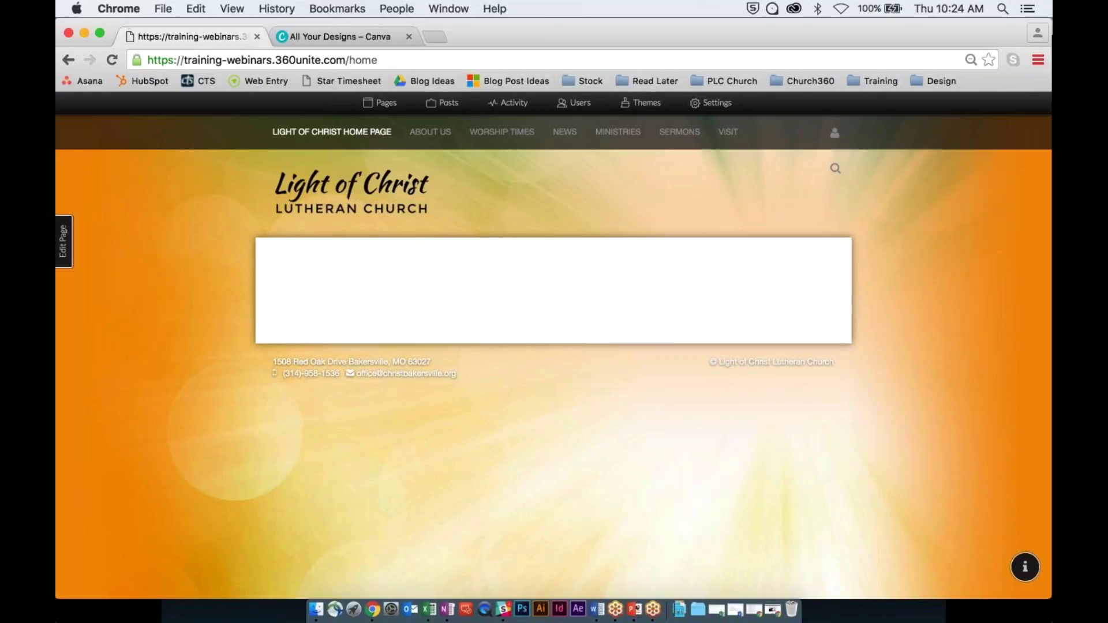
Open the home page for editing, try the two-column and single-column layouts, and return to the layout with one row above three columns.
{"action": "left_click", "coordinate": [63, 241]}
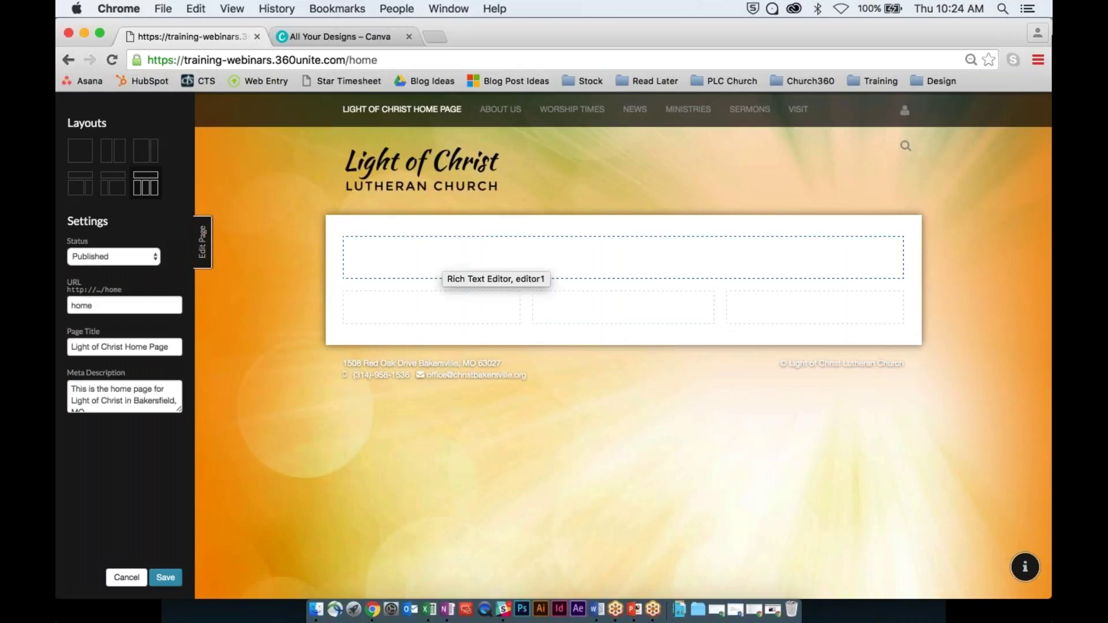
{"action": "left_click", "coordinate": [113, 151]}
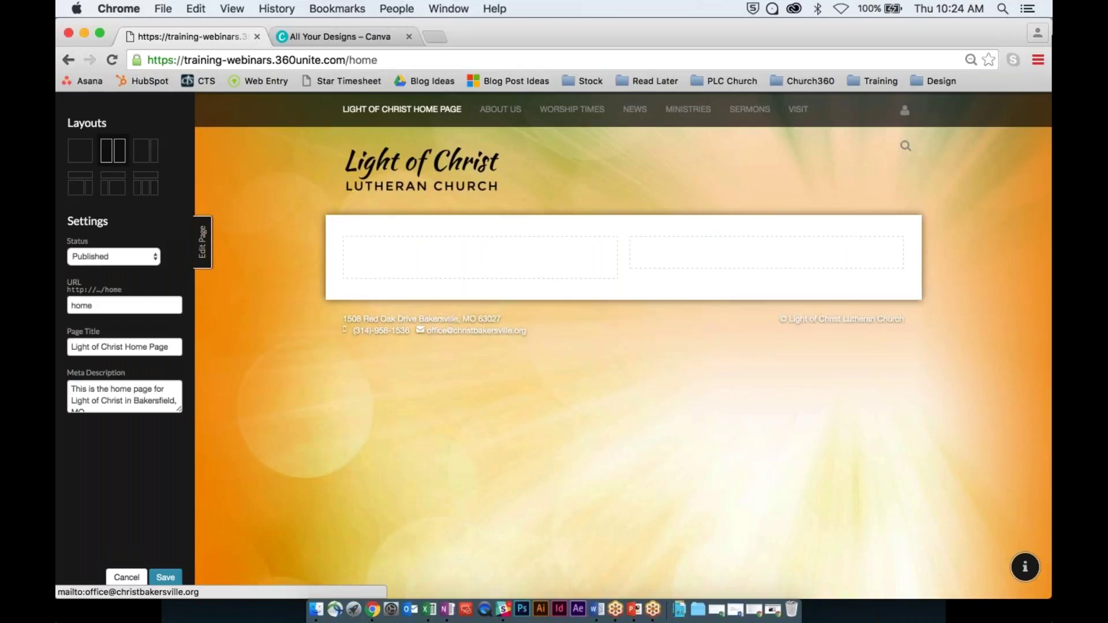
{"action": "left_click", "coordinate": [87, 152]}
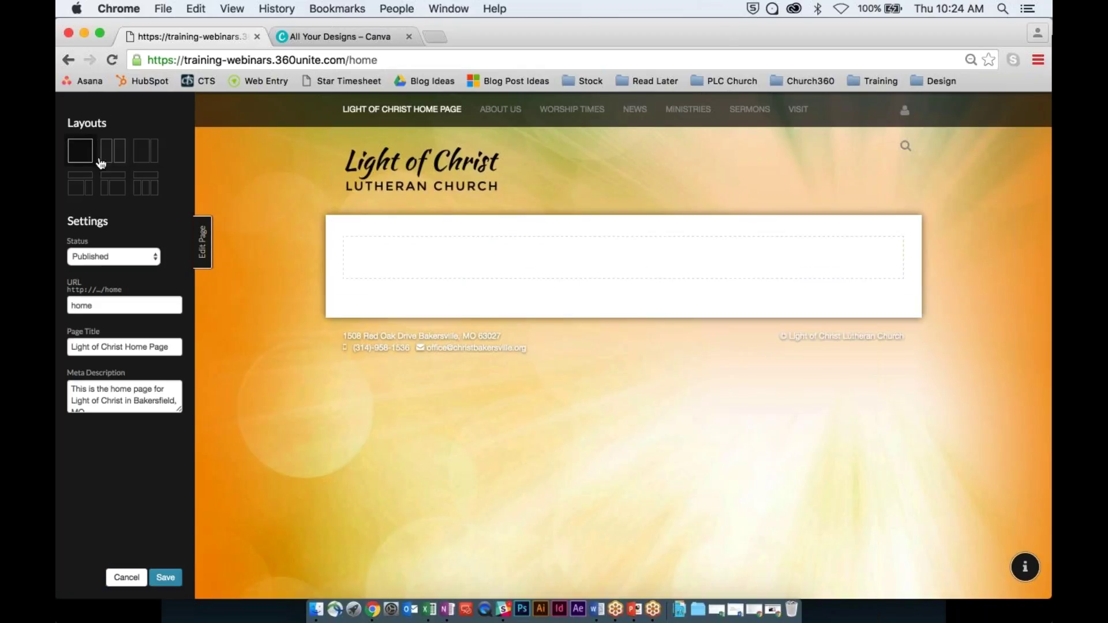
{"action": "left_click", "coordinate": [141, 188]}
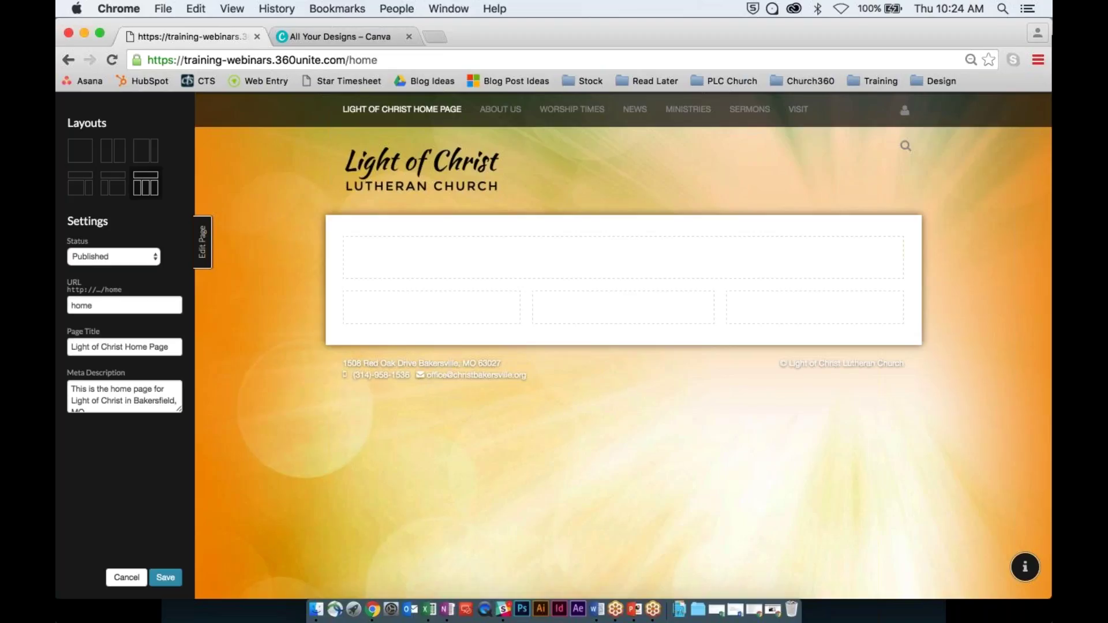
View the home page's status options, keeping it Published.
{"action": "left_click", "coordinate": [112, 257]}
{"action": "left_click", "coordinate": [121, 255]}
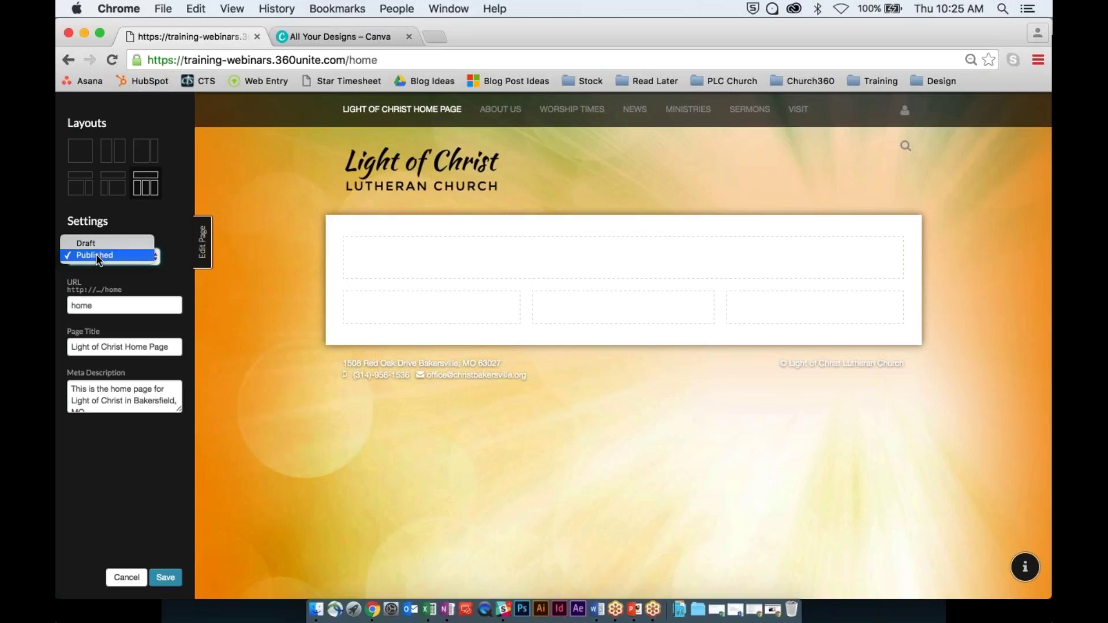
{"action": "left_click", "coordinate": [131, 282]}
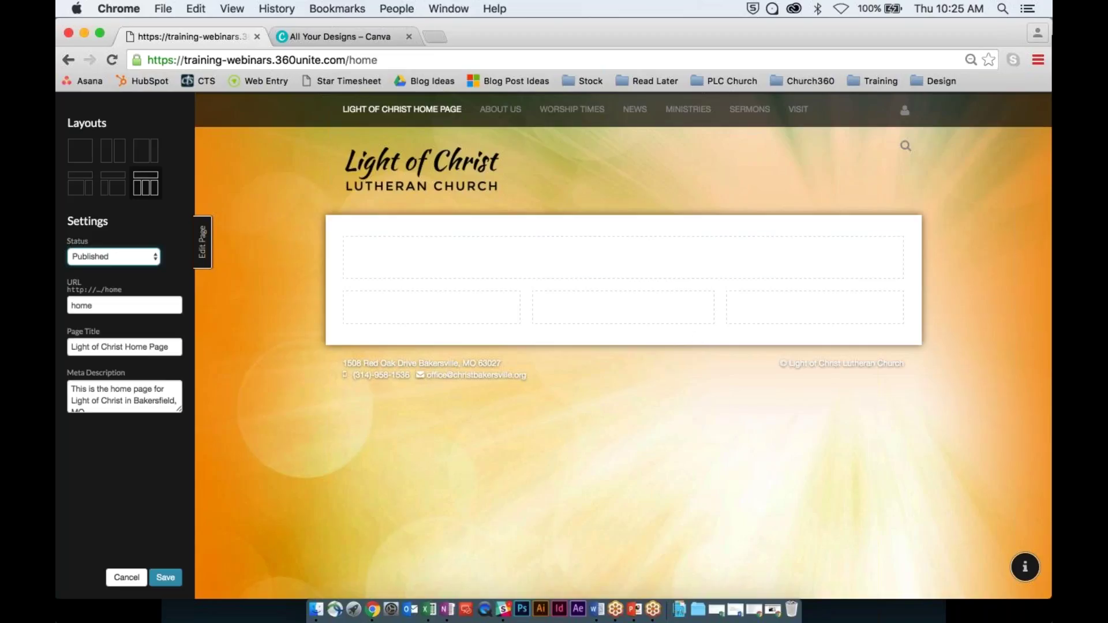
Enter the text "THis is my website" in the page's full-width row and select it.
{"action": "left_click", "coordinate": [624, 258]}
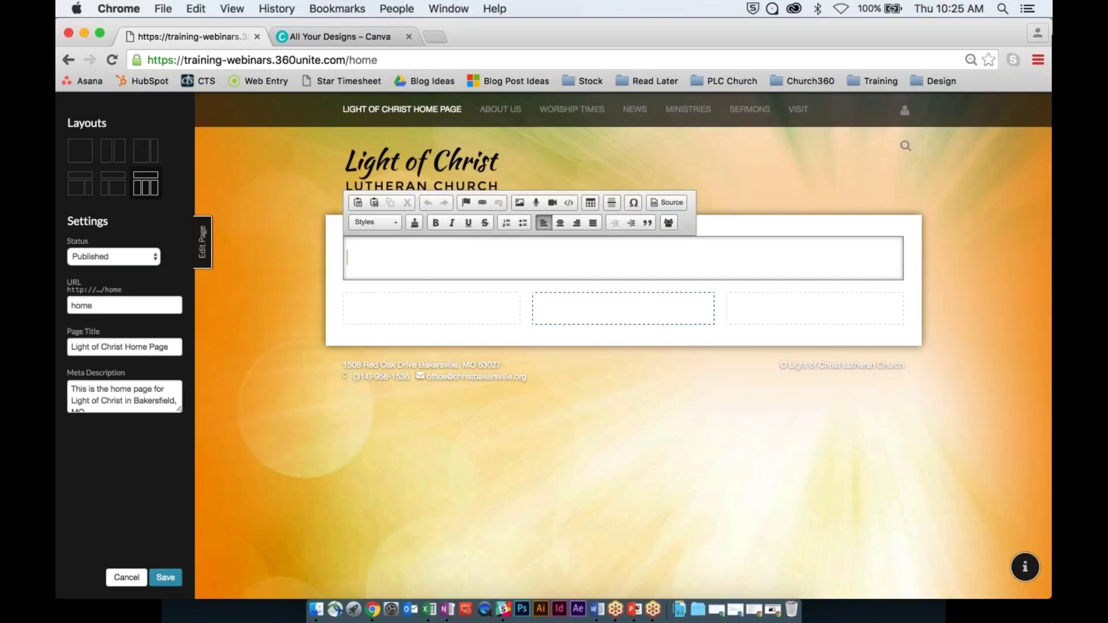
{"action": "type", "text": "THis is my web"}
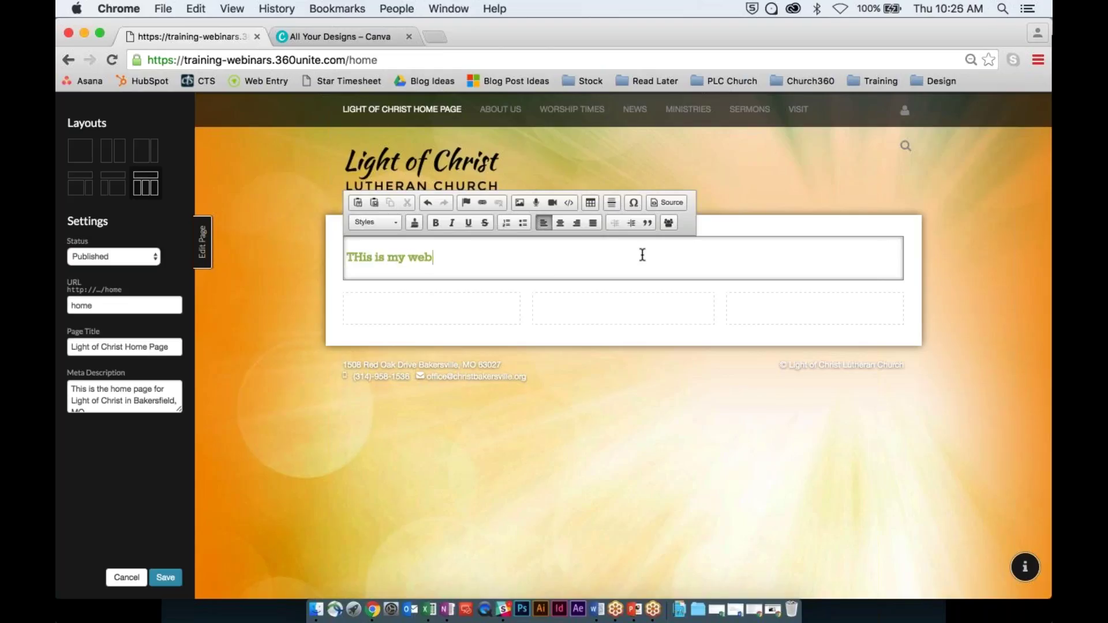
{"action": "type", "text": "site"}
{"action": "key", "text": "alt+shift+Right"}
{"action": "key", "text": "shift+End"}
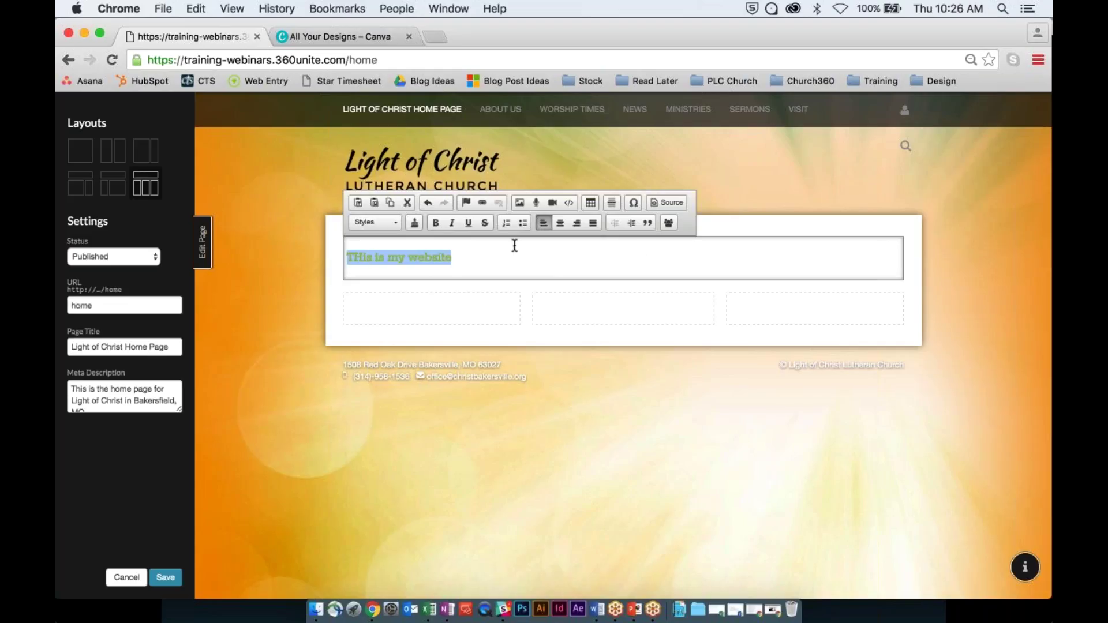
Try several styles, including Heading 3, on the website text and set it to Heading 1.
{"action": "left_click", "coordinate": [386, 219]}
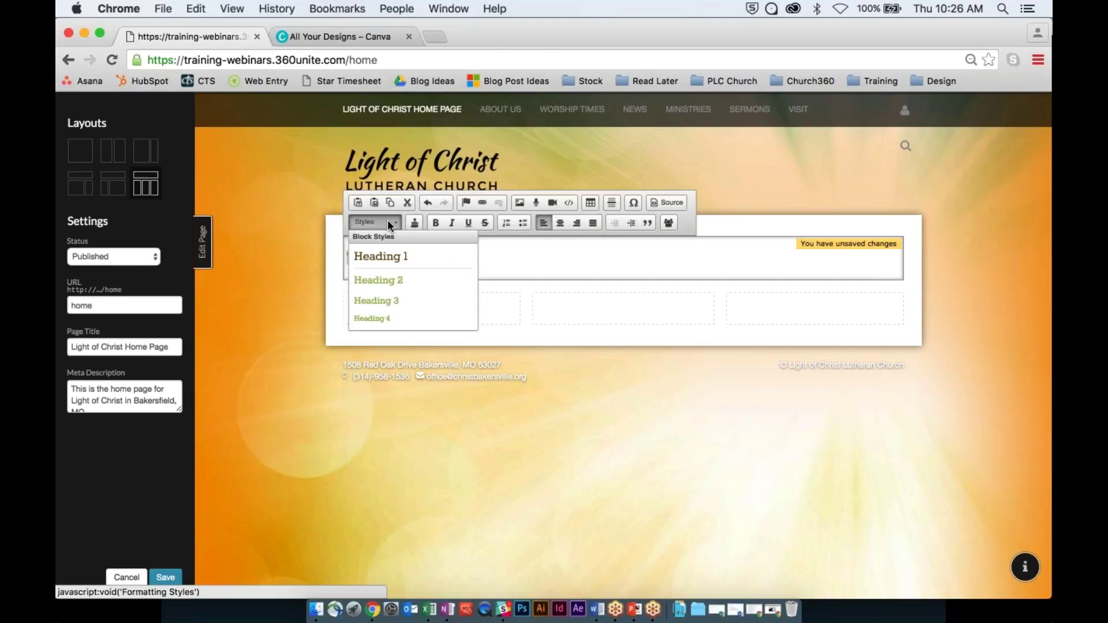
{"action": "scroll", "coordinate": [392, 296], "scroll_direction": "down", "scroll_amount": 3}
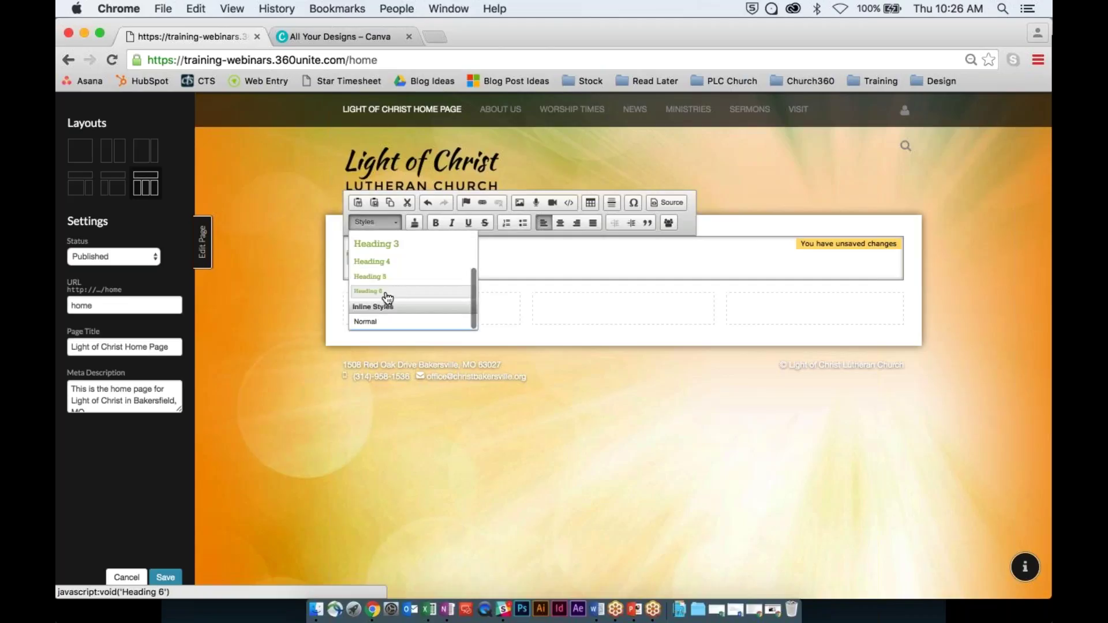
{"action": "left_click", "coordinate": [386, 291]}
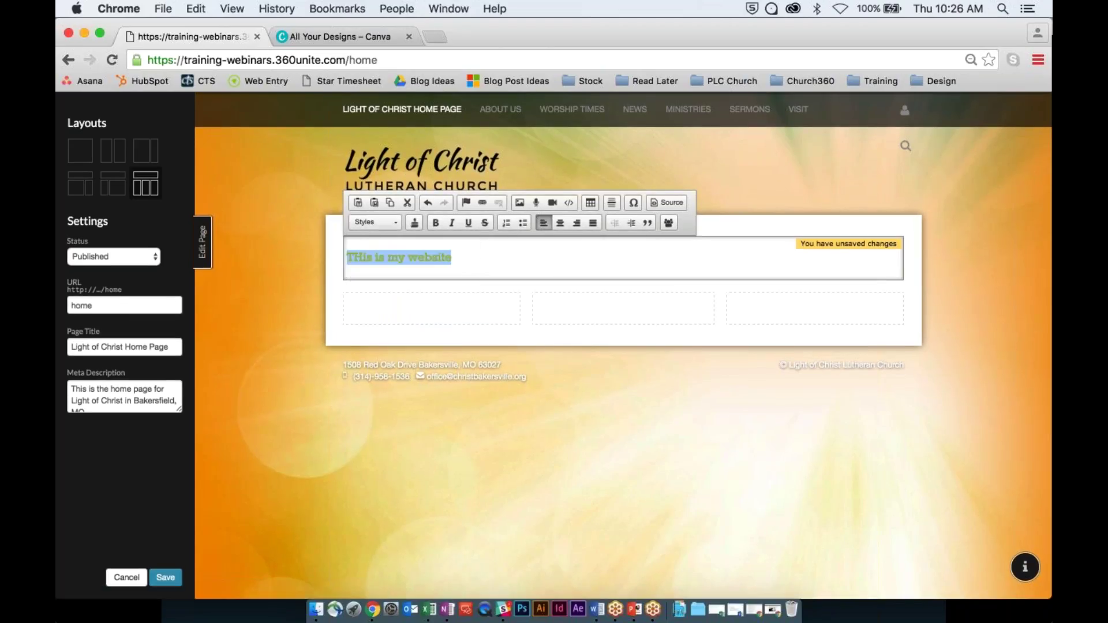
{"action": "left_click", "coordinate": [450, 256]}
{"action": "left_click", "coordinate": [345, 255], "text": "shift"}
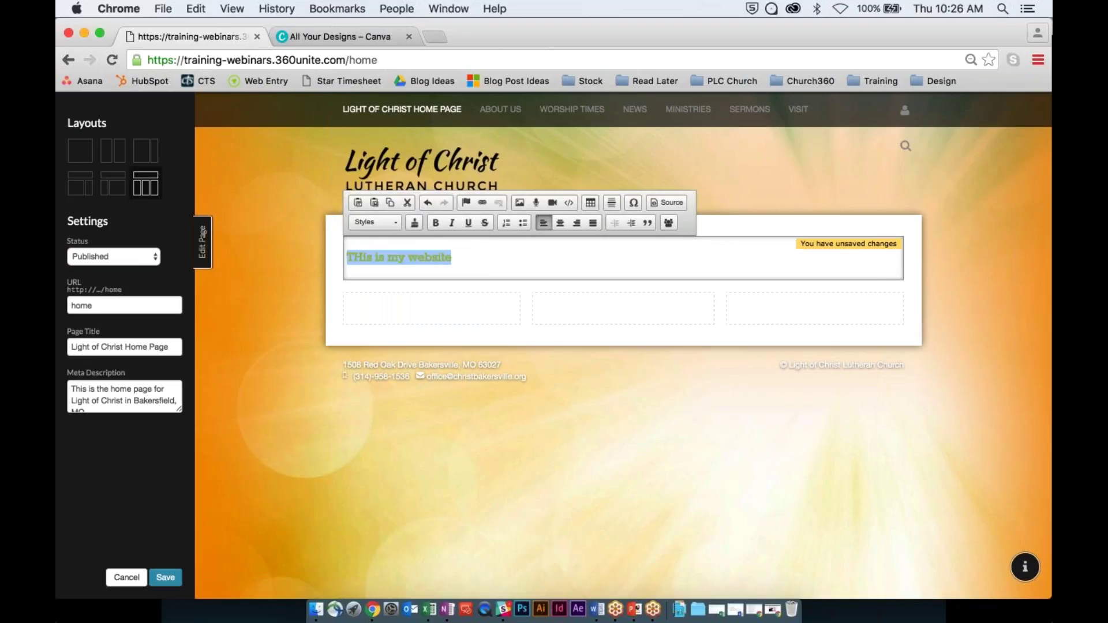
{"action": "left_click", "coordinate": [374, 222]}
{"action": "left_click", "coordinate": [376, 245]}
{"action": "left_click", "coordinate": [374, 222]}
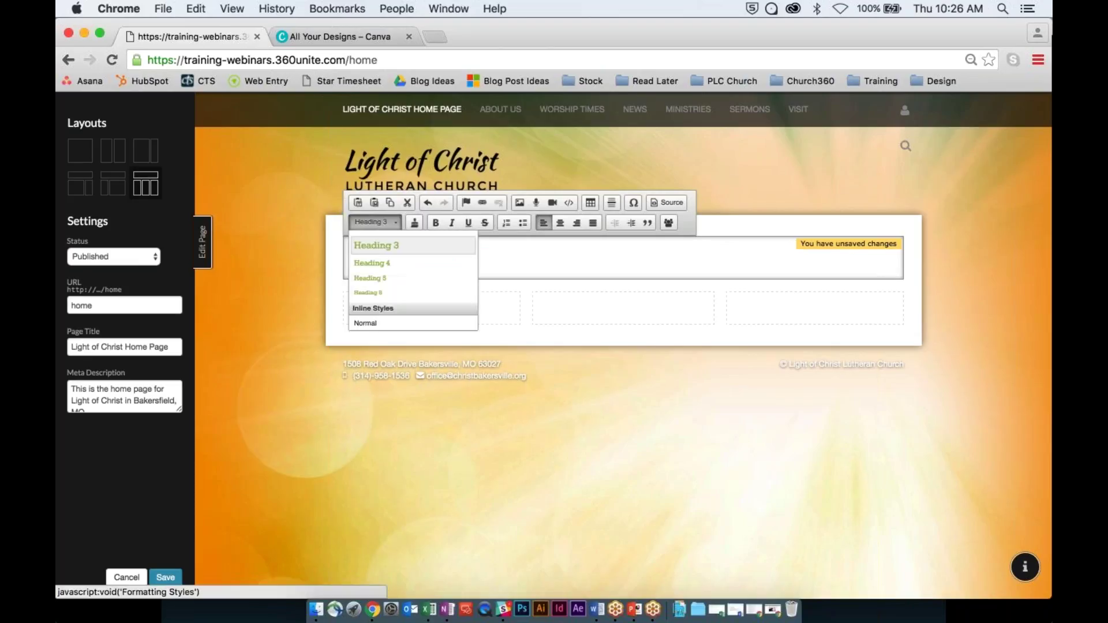
{"action": "left_click", "coordinate": [370, 278]}
{"action": "left_click", "coordinate": [374, 222]}
{"action": "left_click", "coordinate": [366, 323]}
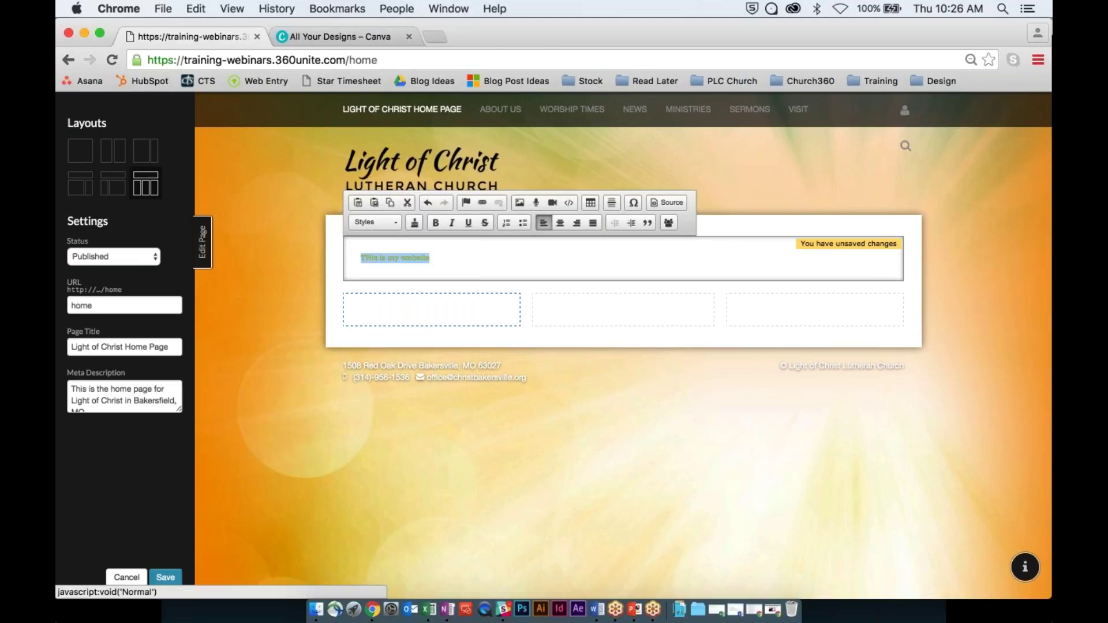
{"action": "left_click", "coordinate": [374, 222]}
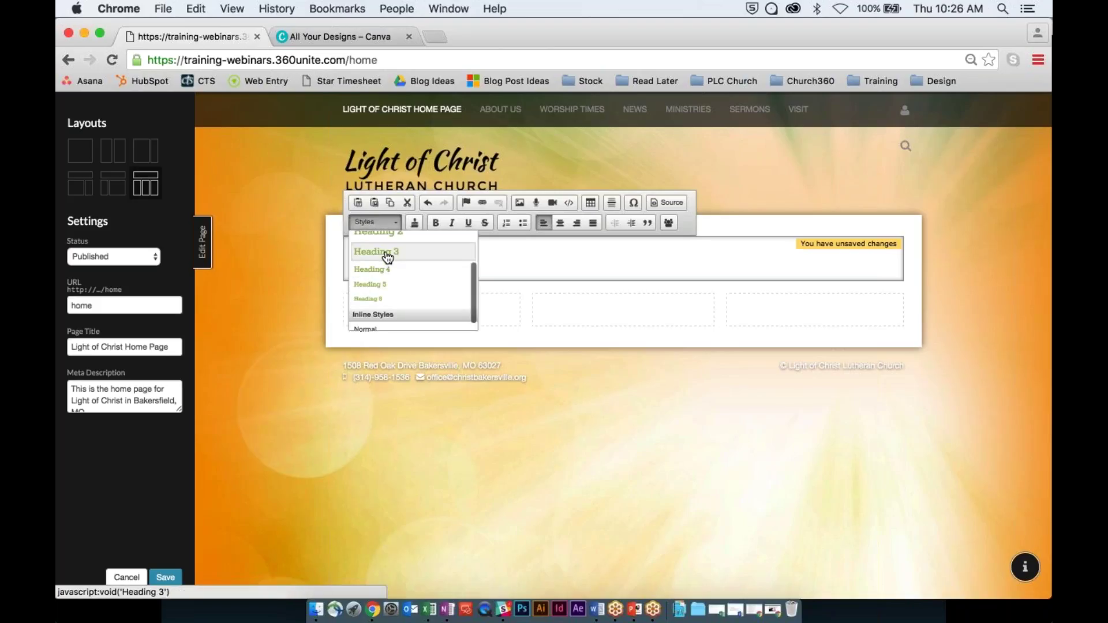
{"action": "left_click", "coordinate": [388, 265]}
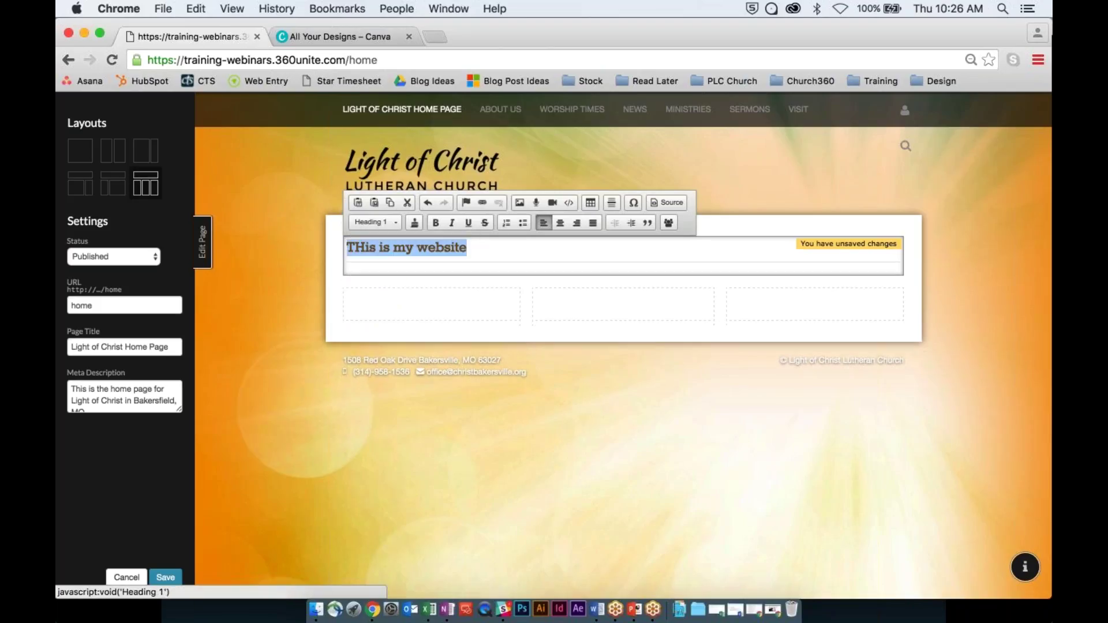
Add the line "ksfdkhsdkfasd" below the heading in Heading 3 style, and delete all the text from the row.
{"action": "left_click", "coordinate": [496, 254]}
{"action": "key", "text": "Return"}
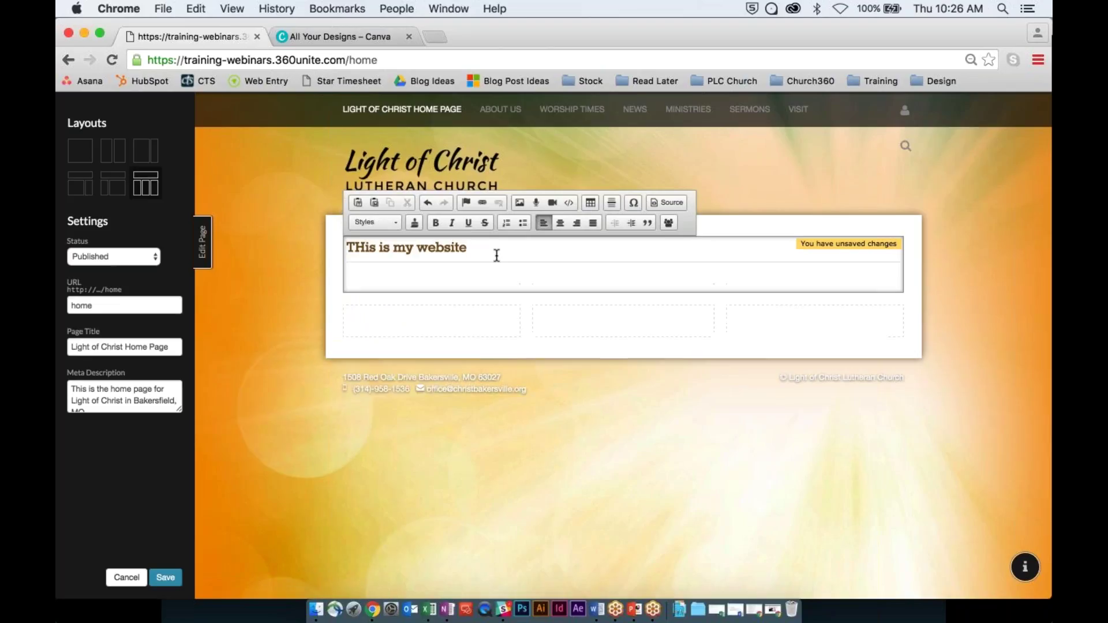
{"action": "type", "text": "ksfdkhsdkfasd"}
{"action": "left_click_drag", "start_coordinate": [399, 278], "coordinate": [305, 278]}
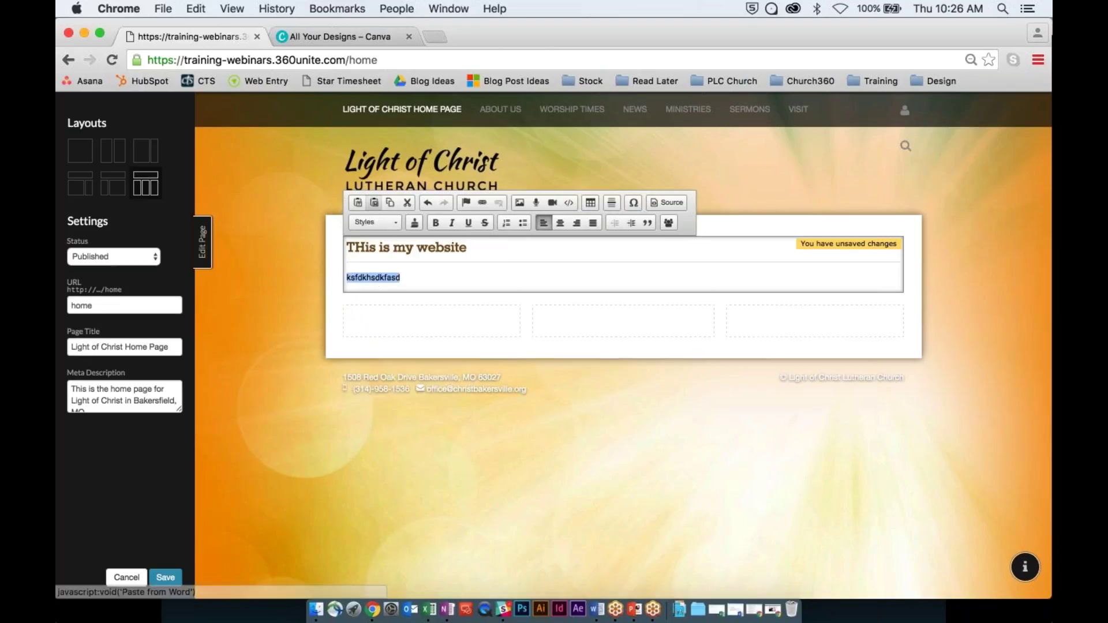
{"action": "left_click", "coordinate": [372, 223]}
{"action": "left_click", "coordinate": [376, 300]}
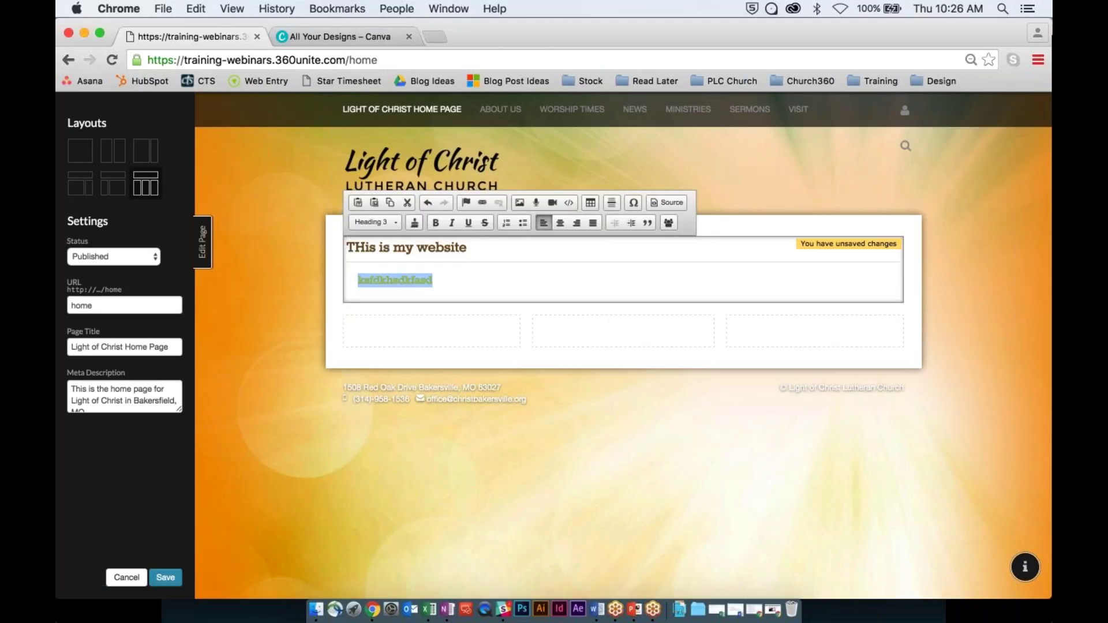
{"action": "key", "text": "Right"}
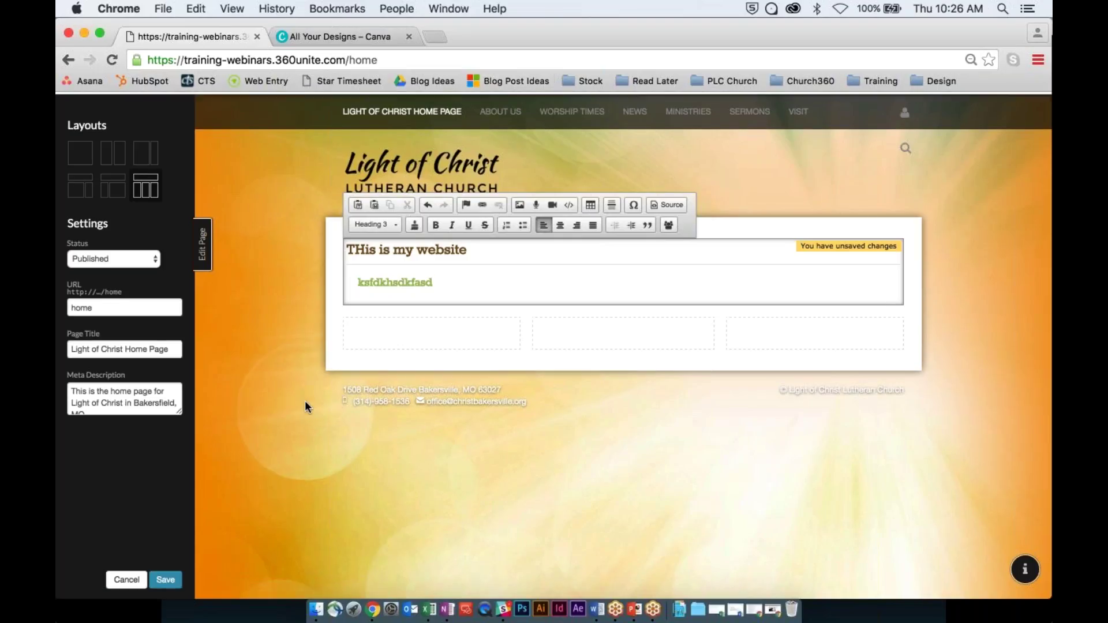
{"action": "key", "text": "super+a"}
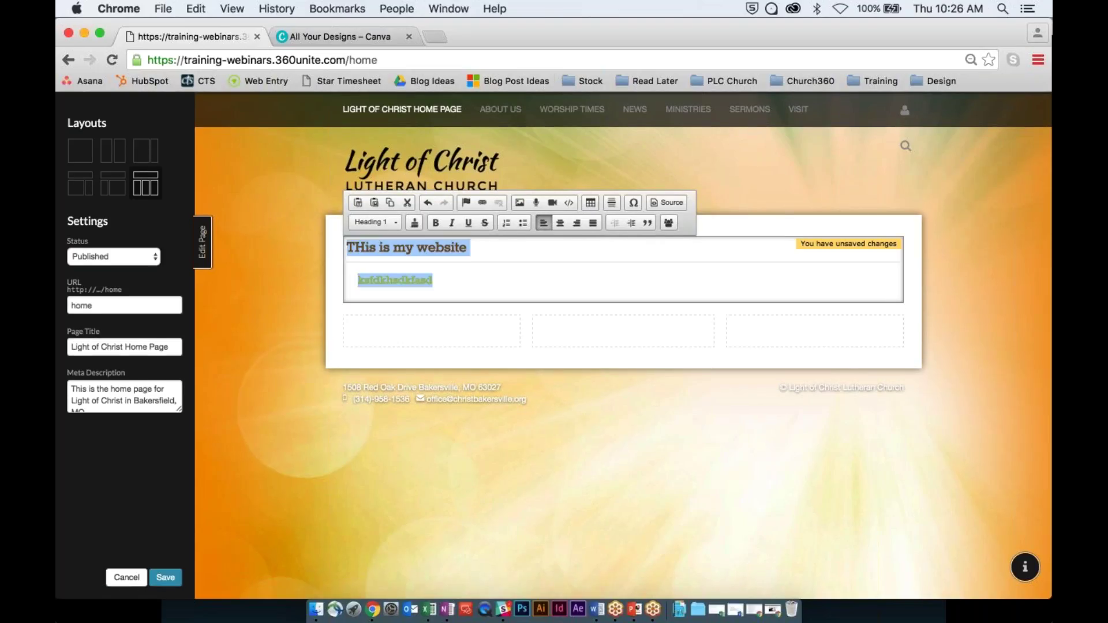
{"action": "key", "text": "BackSpace"}
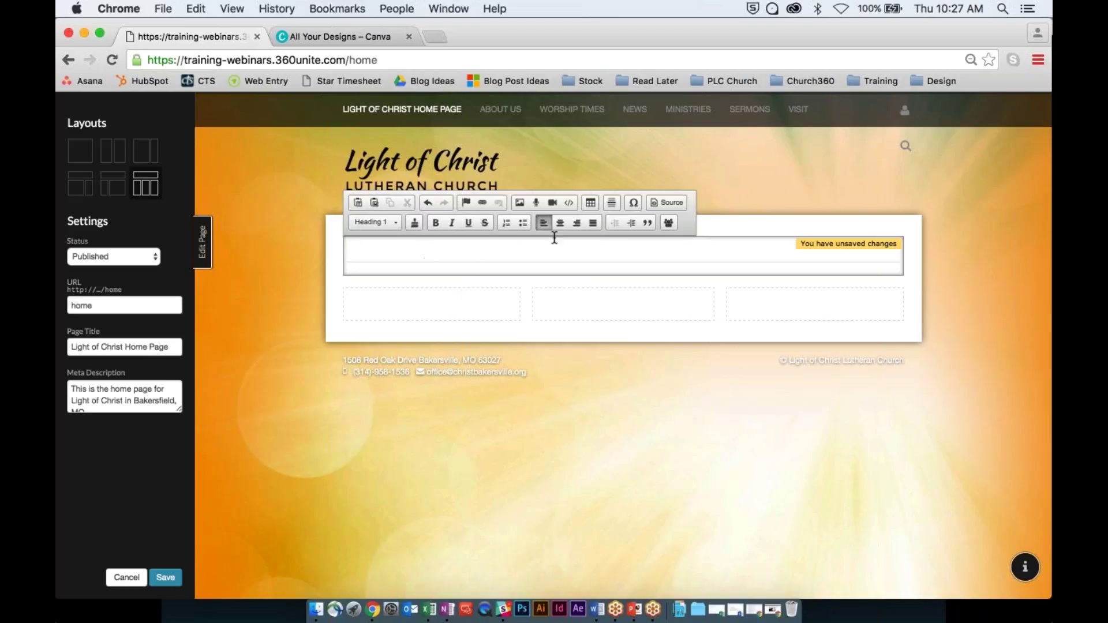
Upload SignUp.png from the Home Page folder and insert it into the page's full-width row.
{"action": "left_click", "coordinate": [520, 205]}
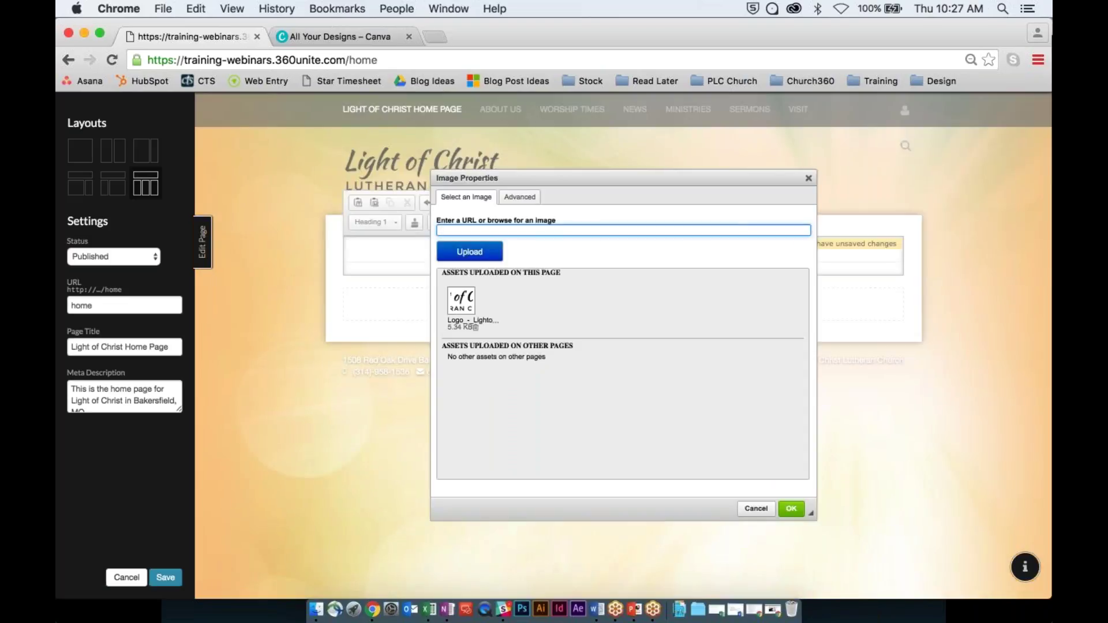
{"action": "left_click", "coordinate": [469, 252]}
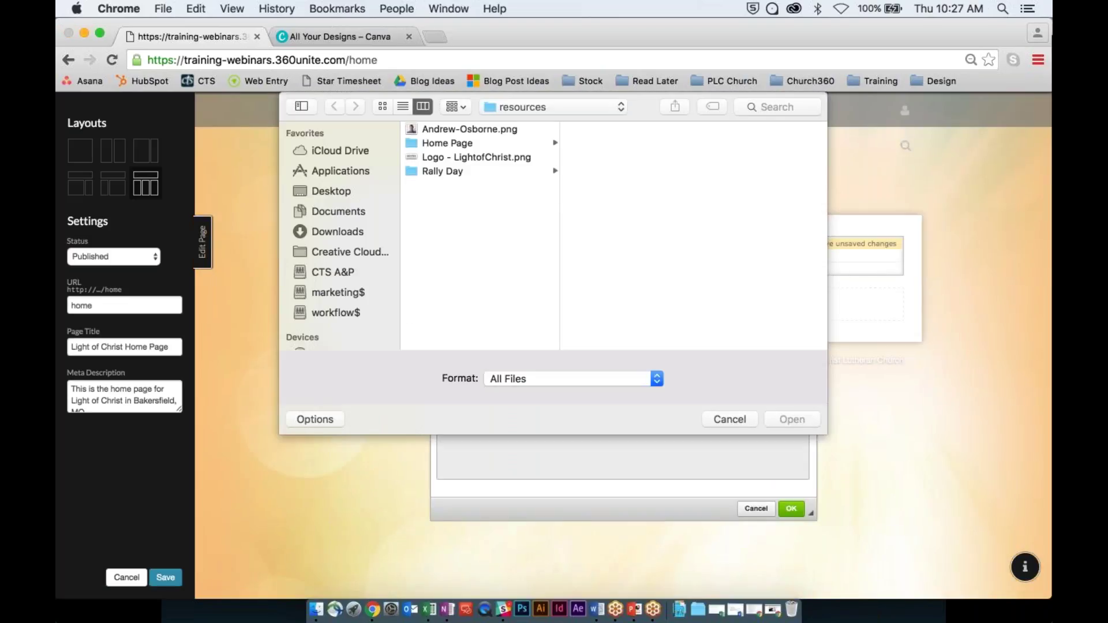
{"action": "left_click", "coordinate": [447, 142]}
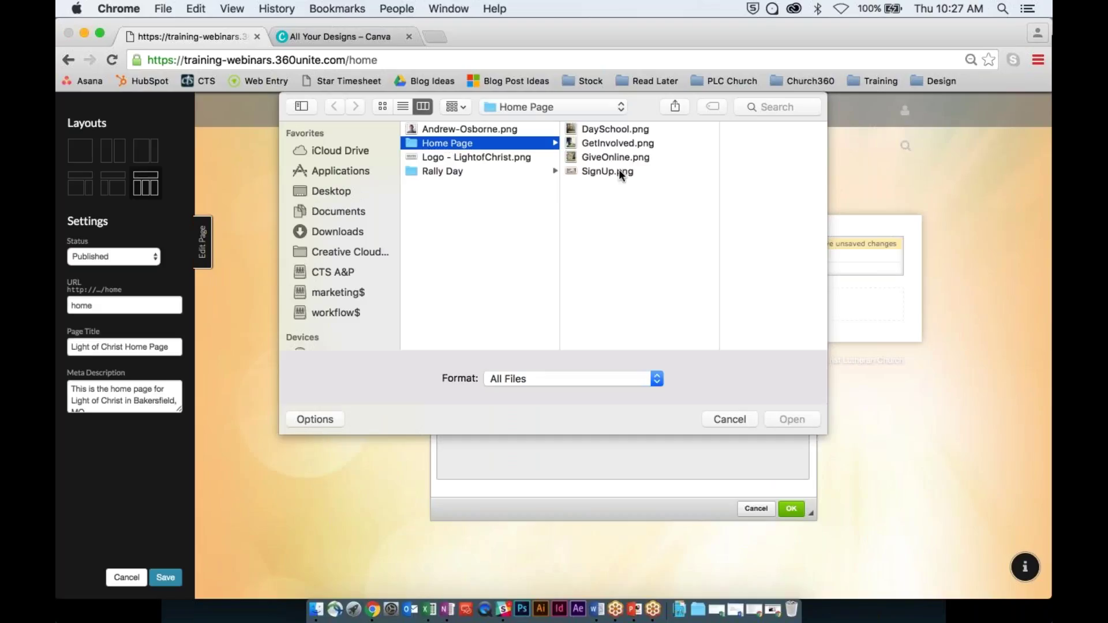
{"action": "left_click", "coordinate": [607, 171]}
{"action": "left_click", "coordinate": [791, 419]}
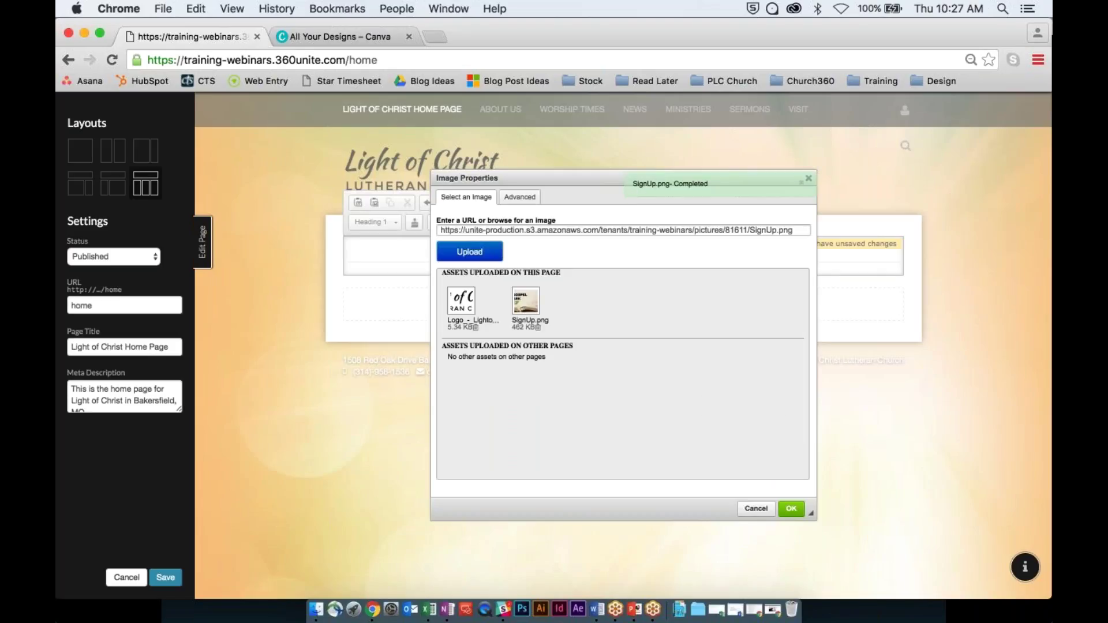
{"action": "left_click", "coordinate": [525, 302]}
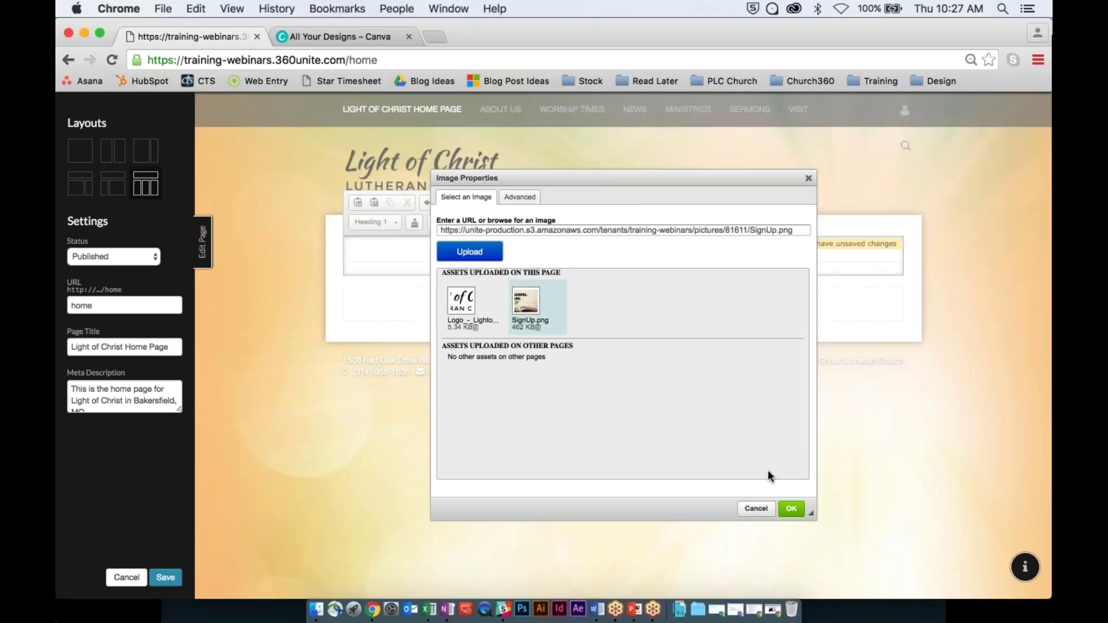
{"action": "double_click", "coordinate": [525, 301]}
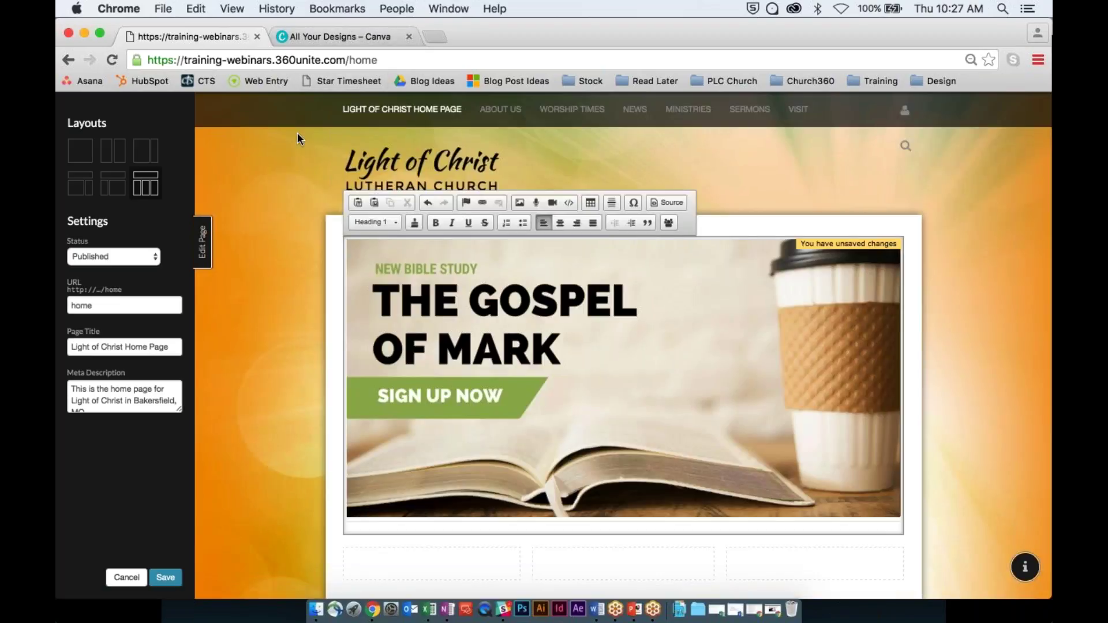
Switch to Canva and look through the available design types, from popular designs to social media posts and documents.
{"action": "left_click", "coordinate": [351, 35]}
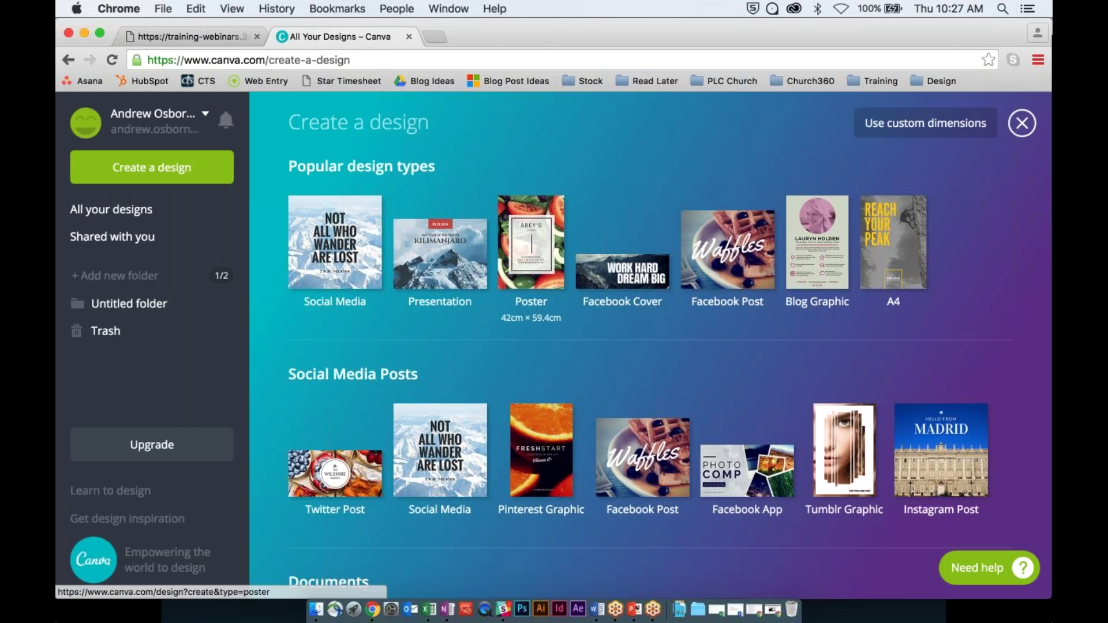
{"action": "scroll", "coordinate": [537, 248], "scroll_direction": "down", "scroll_amount": 5}
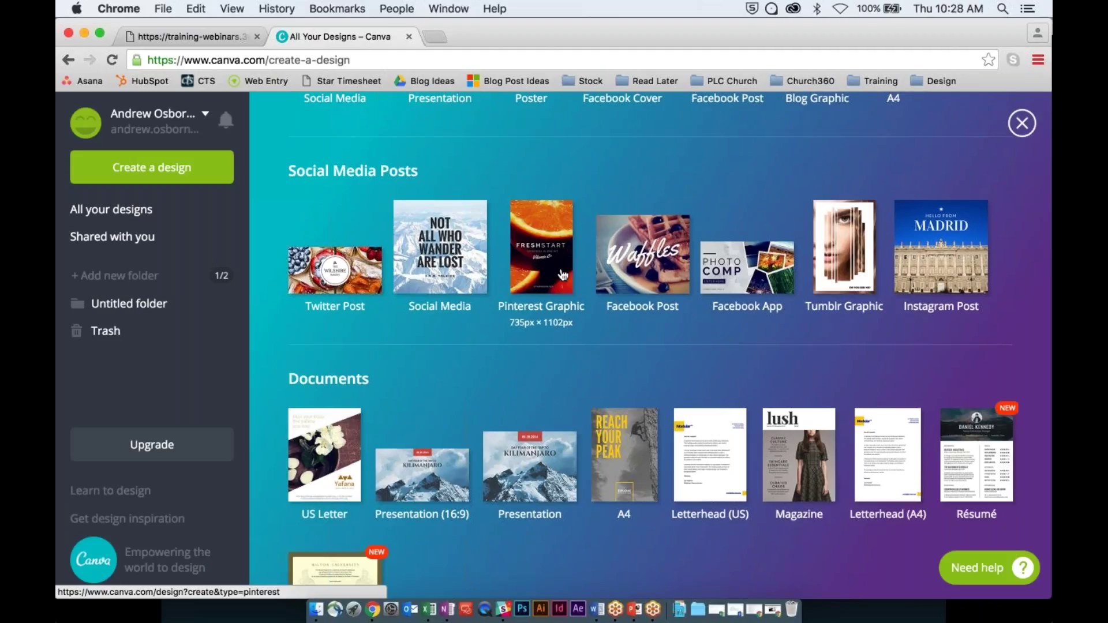
{"action": "scroll", "coordinate": [563, 273], "scroll_direction": "up", "scroll_amount": 4}
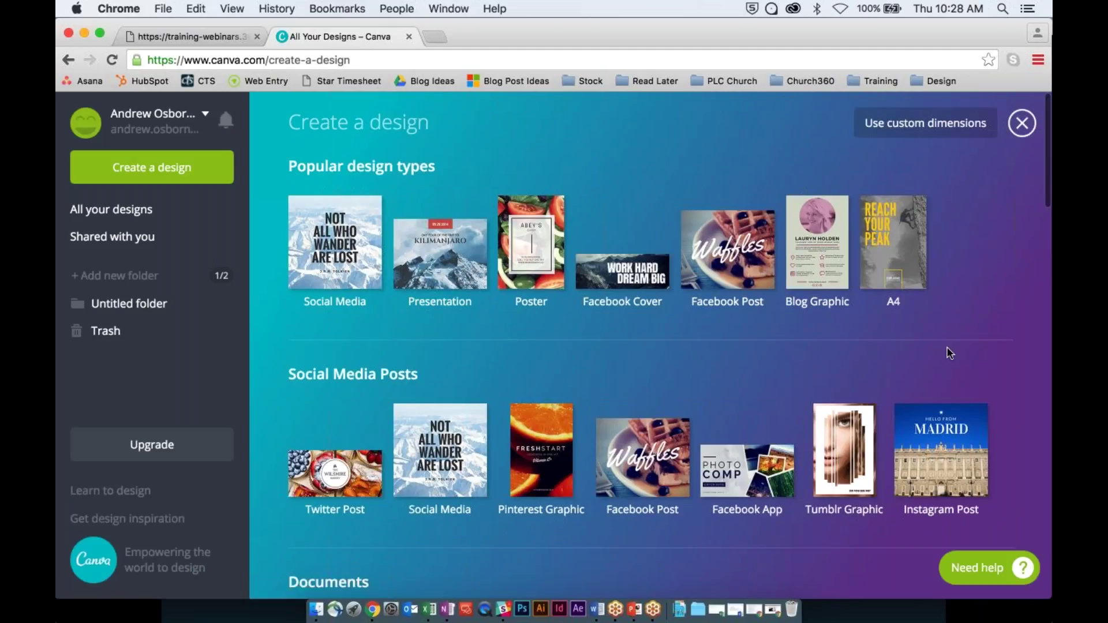
{"action": "scroll", "coordinate": [948, 353], "scroll_direction": "down", "scroll_amount": 5}
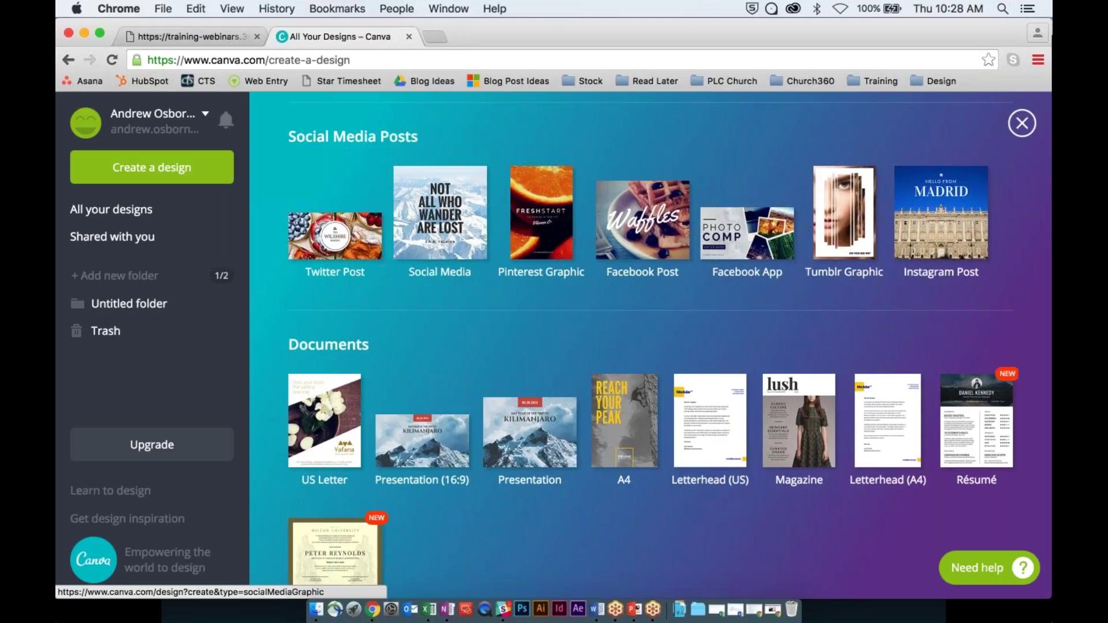
{"action": "scroll", "coordinate": [503, 135], "scroll_direction": "up", "scroll_amount": 5}
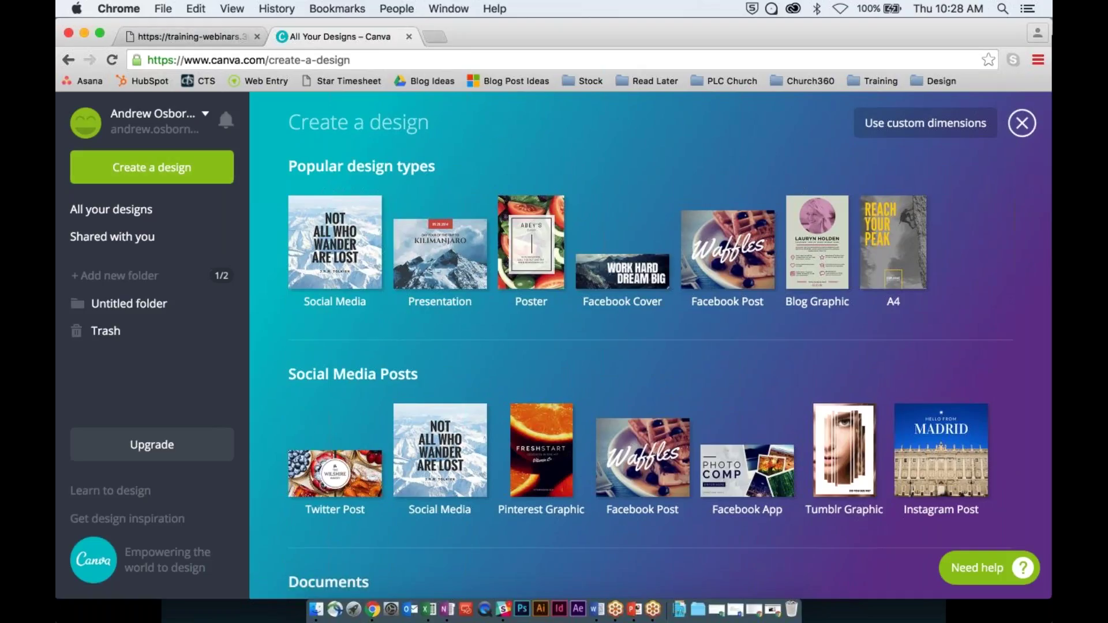
Return to the church website's home page editor, upload DaySchool.png and insert it into the first column below the banner.
{"action": "left_click", "coordinate": [228, 38]}
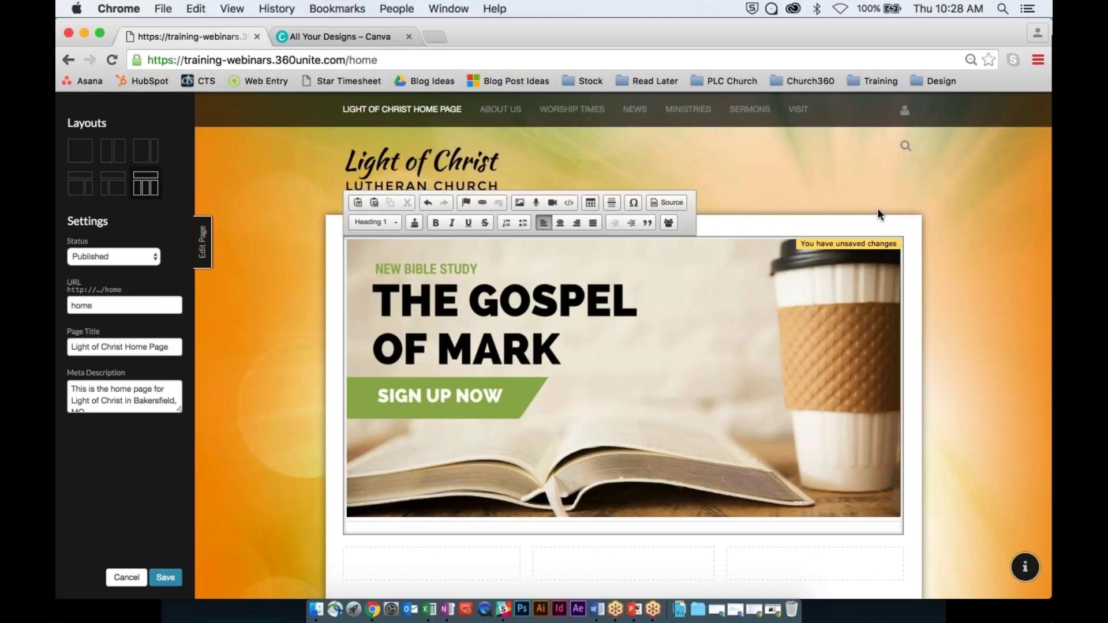
{"action": "scroll", "coordinate": [871, 225], "scroll_direction": "down", "scroll_amount": 2}
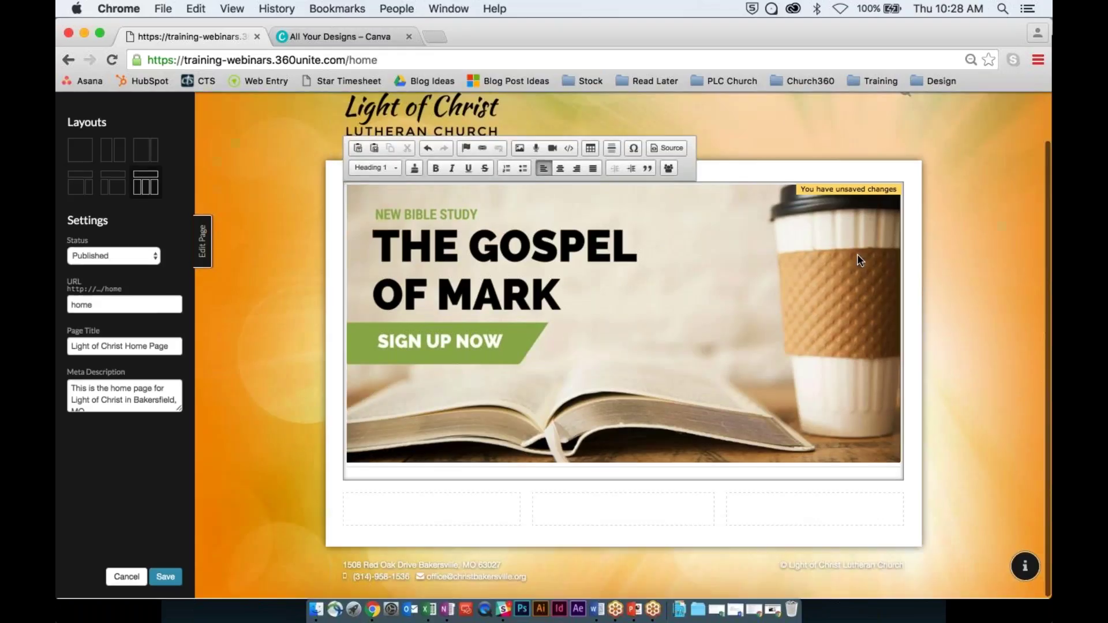
{"action": "left_click", "coordinate": [421, 514]}
{"action": "left_click", "coordinate": [519, 459]}
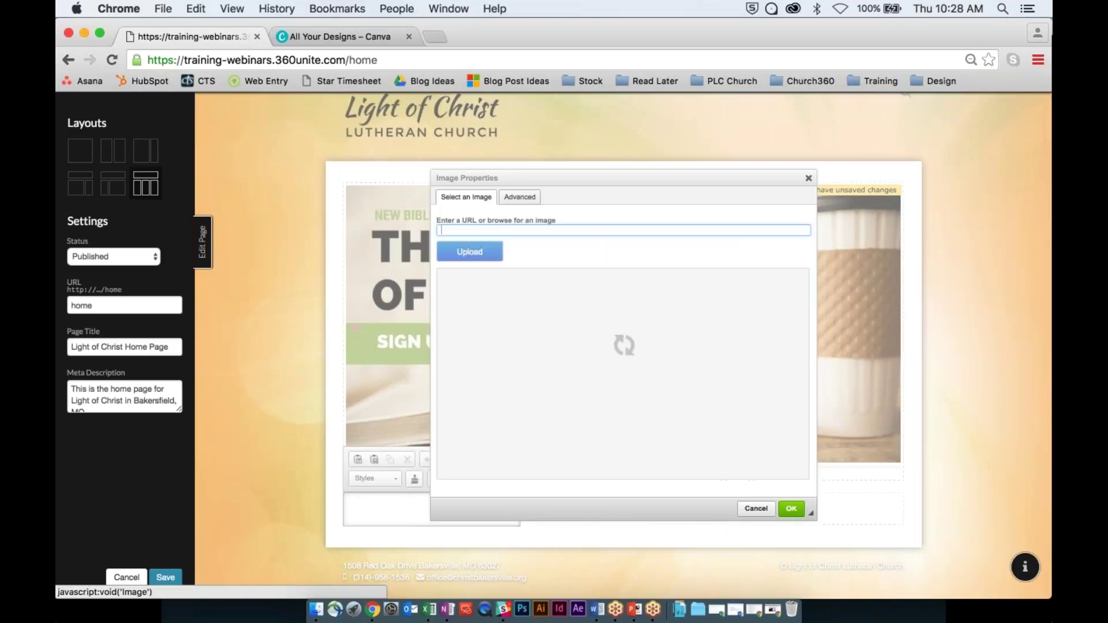
{"action": "left_click", "coordinate": [469, 252]}
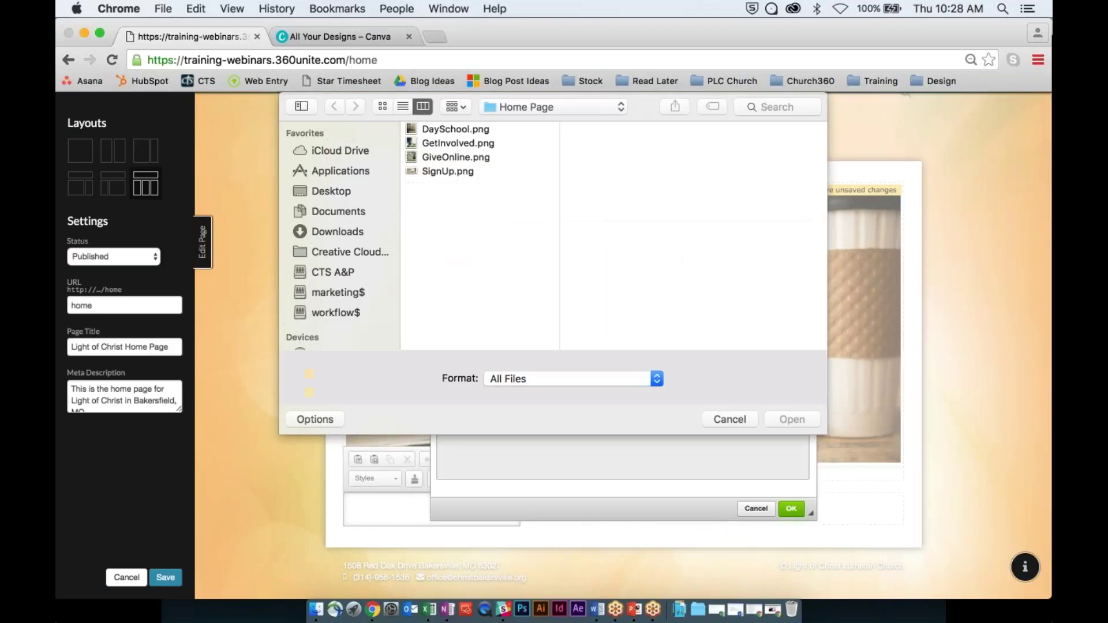
{"action": "left_click", "coordinate": [445, 129]}
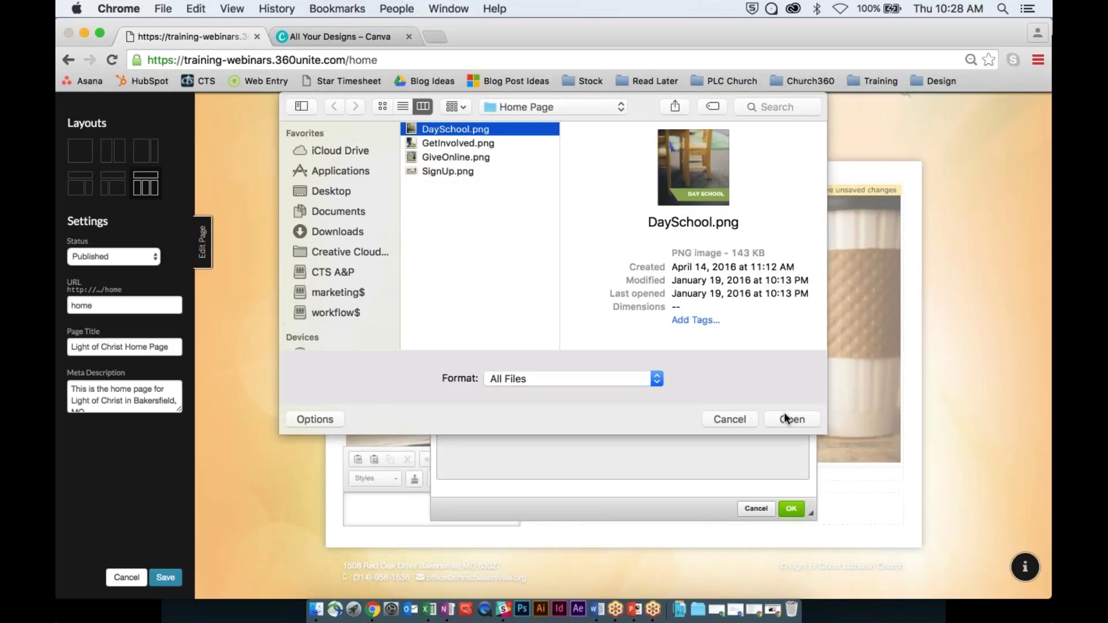
{"action": "left_click", "coordinate": [786, 415]}
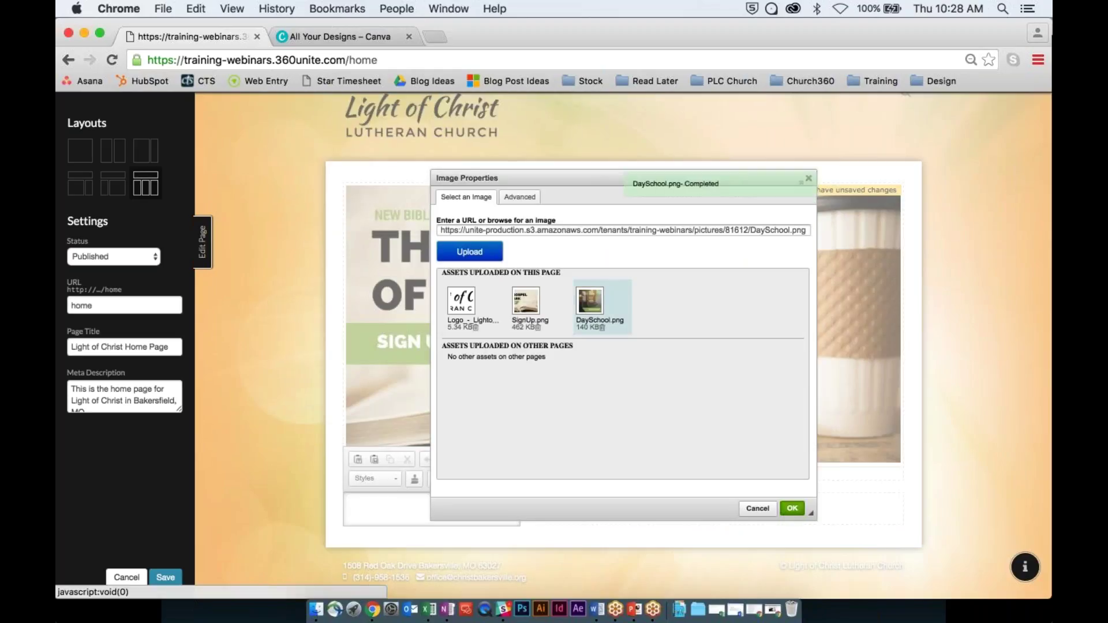
{"action": "left_click", "coordinate": [792, 507]}
Upload GetInvolved.png and insert it into the middle column below the banner.
{"action": "left_click", "coordinate": [576, 398]}
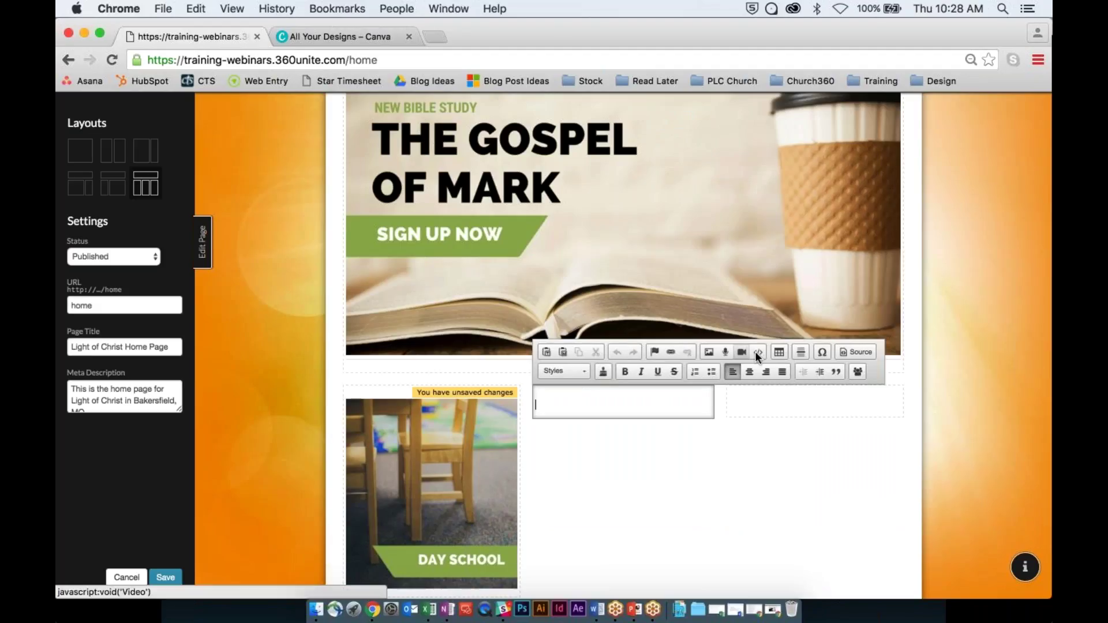
{"action": "left_click", "coordinate": [710, 351]}
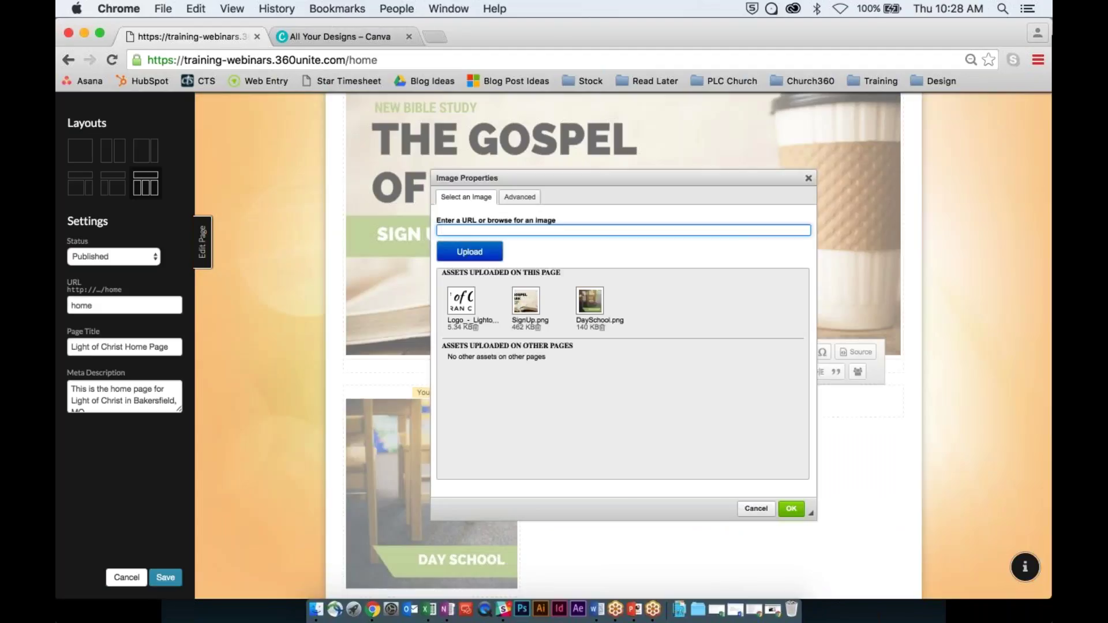
{"action": "left_click", "coordinate": [469, 252]}
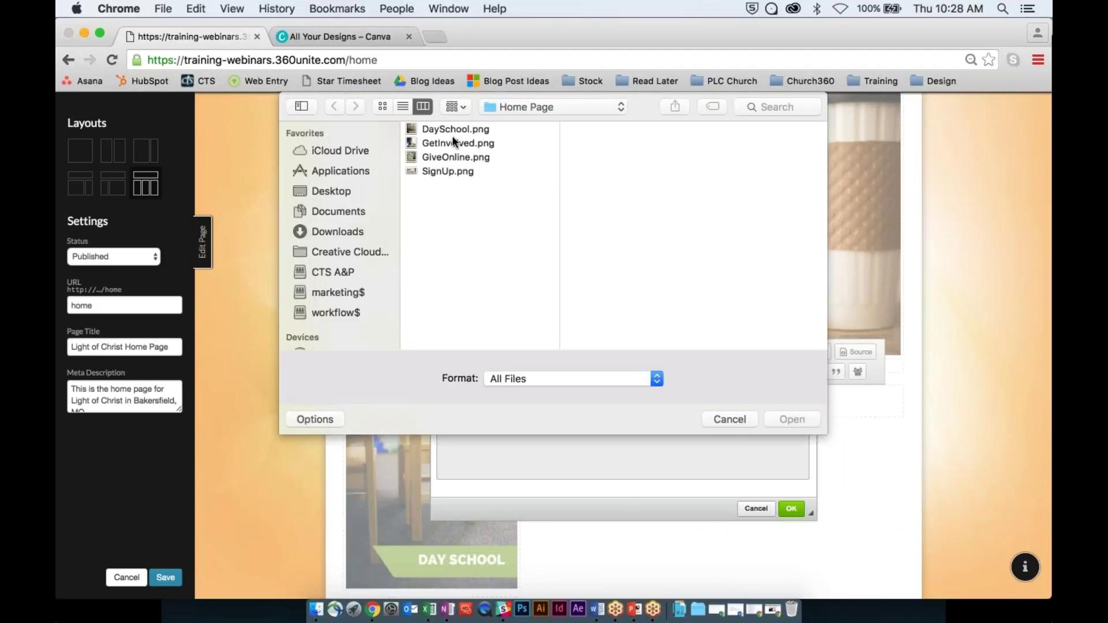
{"action": "left_click", "coordinate": [452, 138]}
{"action": "left_click", "coordinate": [790, 419]}
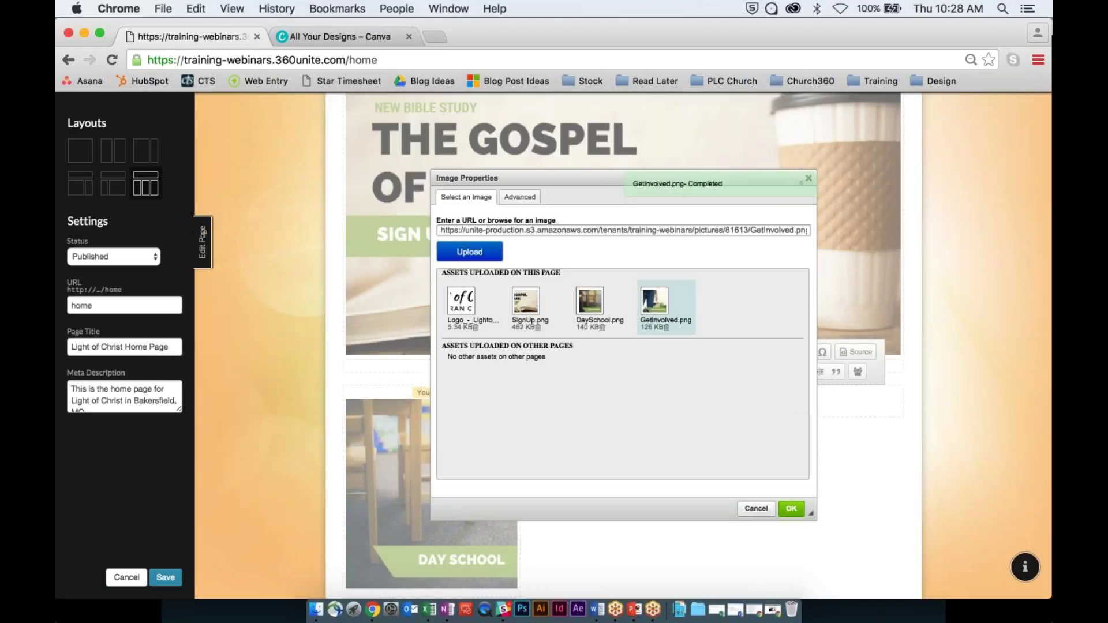
{"action": "key", "text": "Return"}
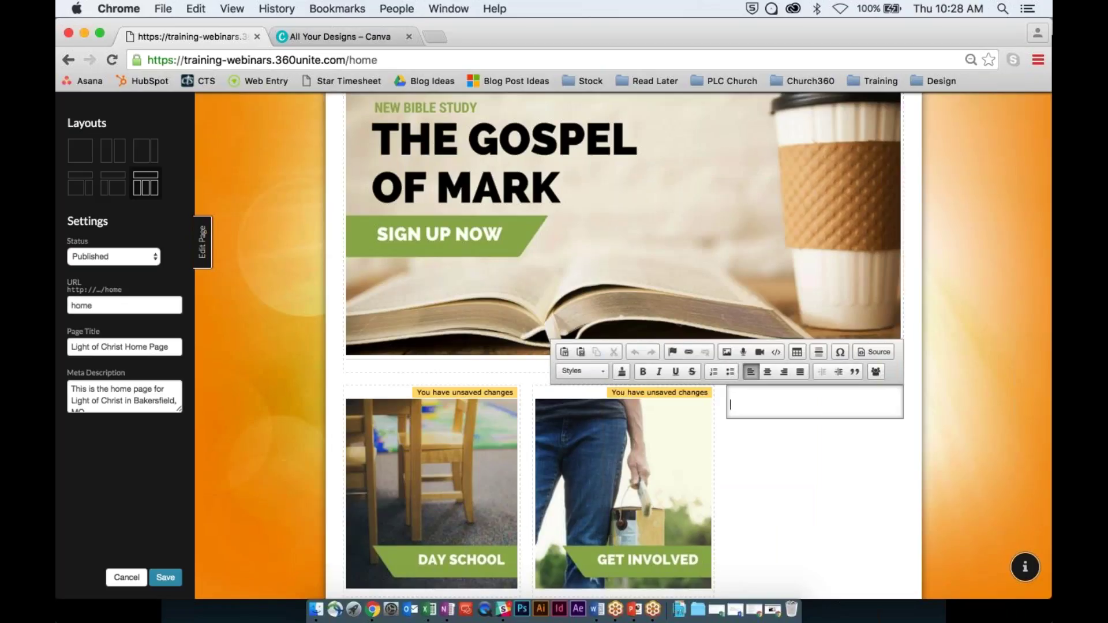
Upload GiveOnline.png, insert it into the third column below the banner, and leave the content editor.
{"action": "left_click", "coordinate": [729, 352]}
{"action": "left_click", "coordinate": [687, 246]}
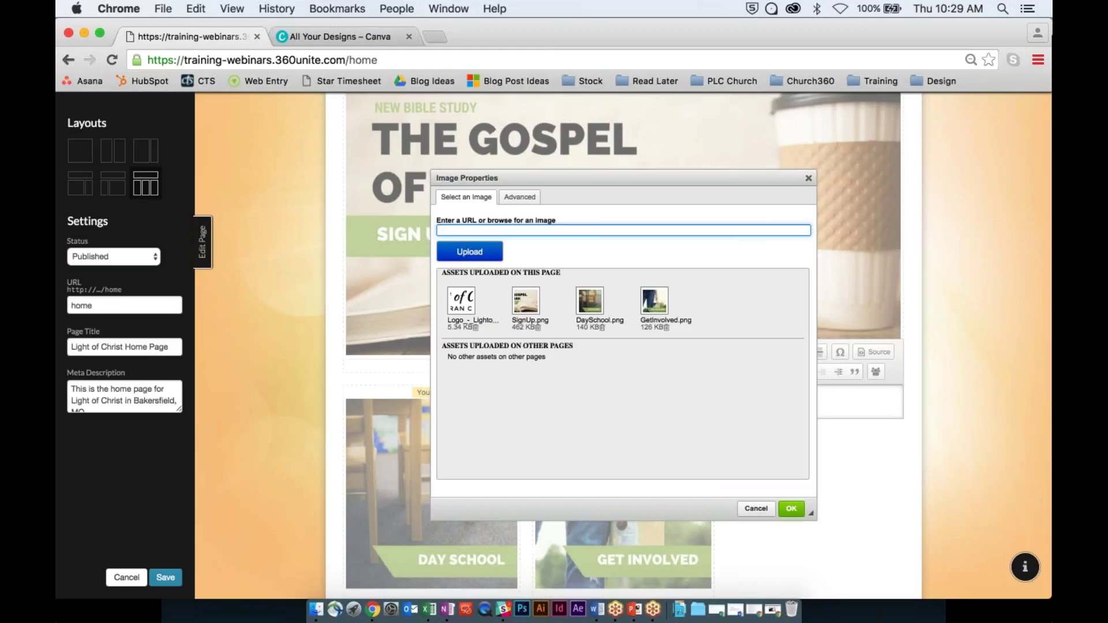
{"action": "left_click", "coordinate": [470, 252]}
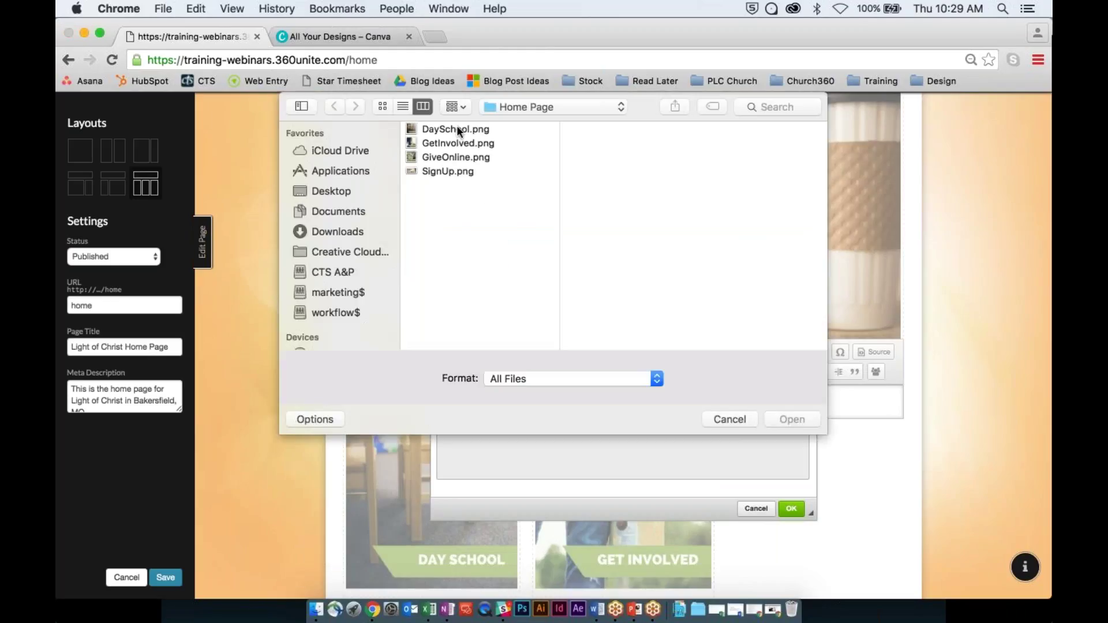
{"action": "left_click", "coordinate": [447, 158]}
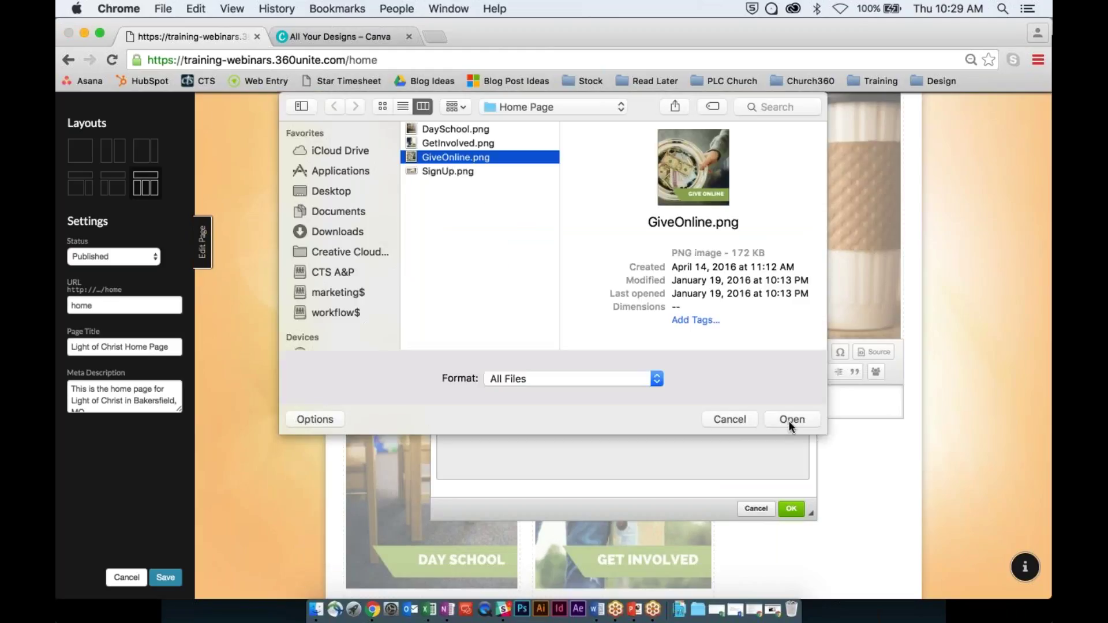
{"action": "left_click", "coordinate": [806, 421]}
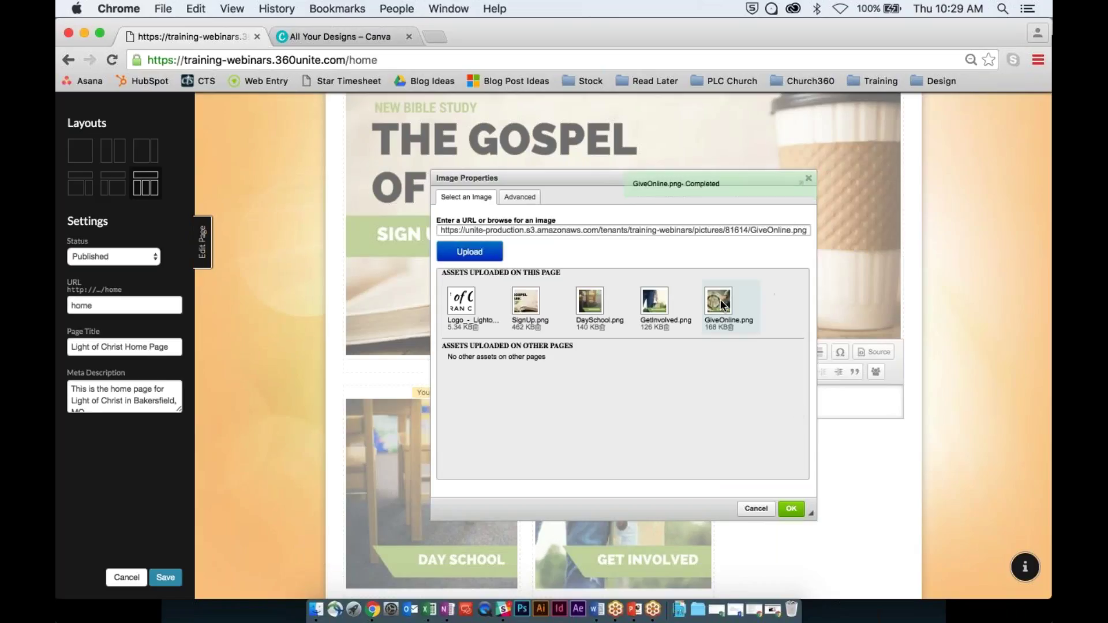
{"action": "key", "text": "Return"}
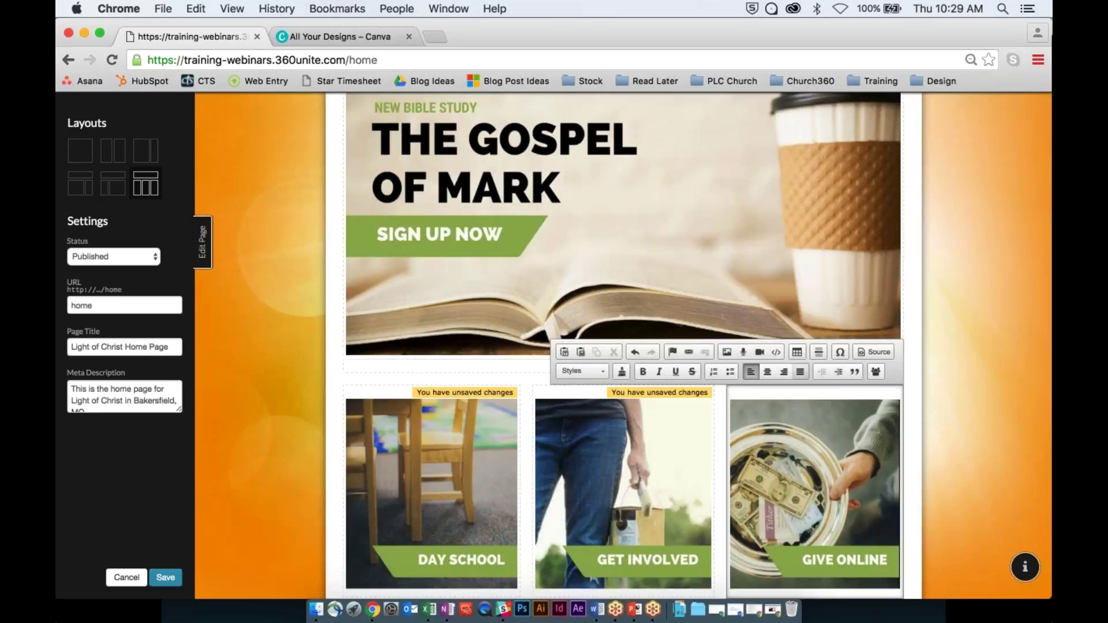
{"action": "left_click", "coordinate": [935, 338]}
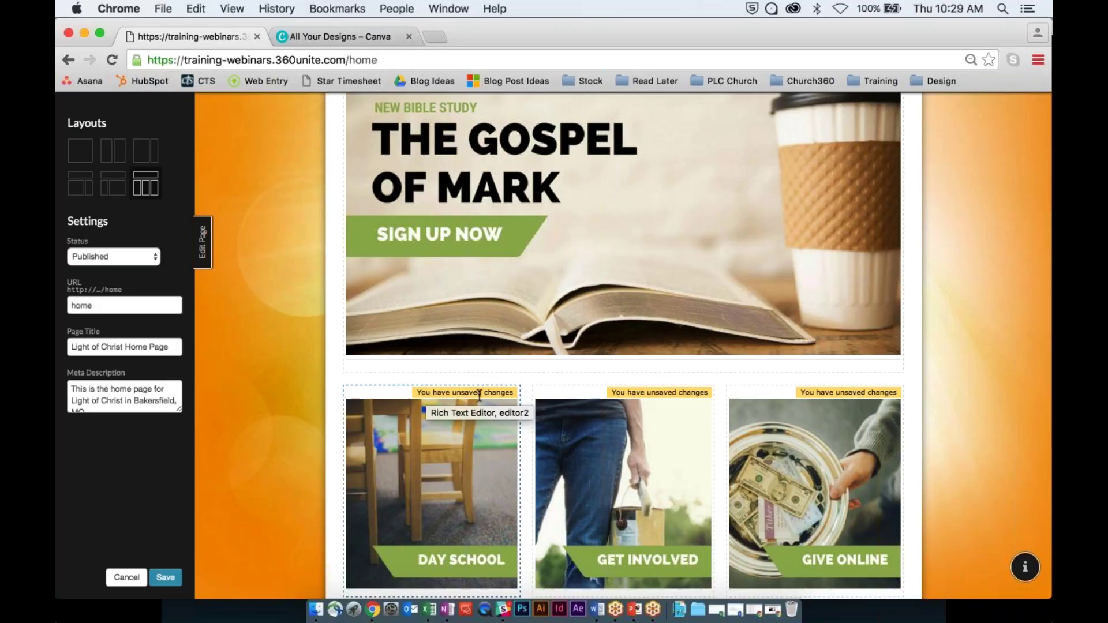
Review the home page's banner and three column images, and save the page.
{"action": "scroll", "coordinate": [349, 456], "scroll_direction": "down", "scroll_amount": 3}
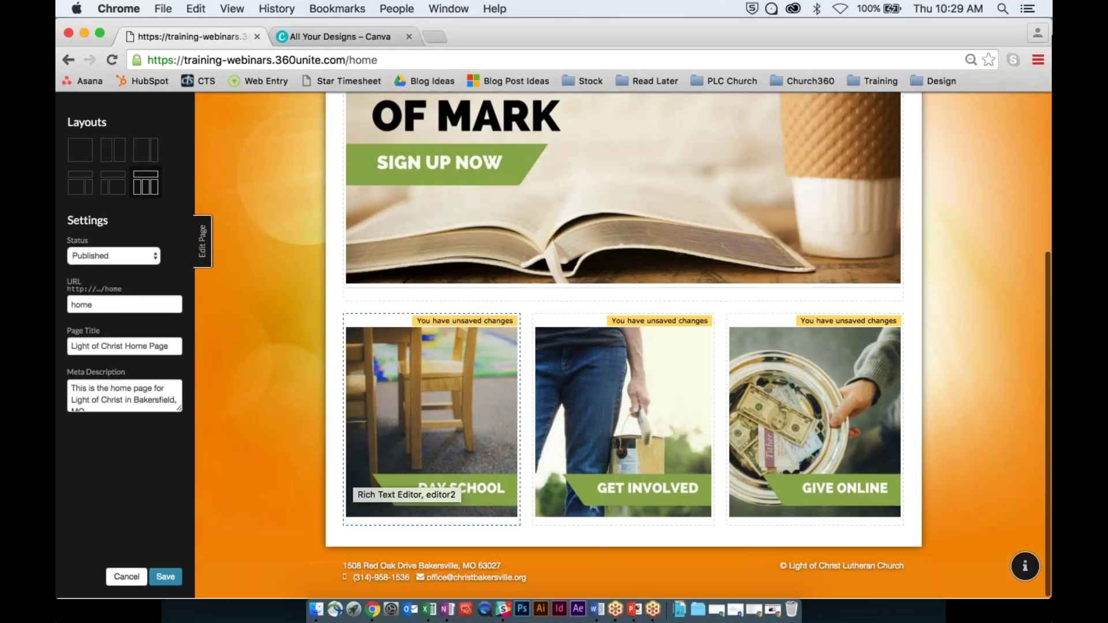
{"action": "scroll", "coordinate": [623, 346], "scroll_direction": "up", "scroll_amount": 10}
{"action": "scroll", "coordinate": [623, 346], "scroll_direction": "down", "scroll_amount": 7}
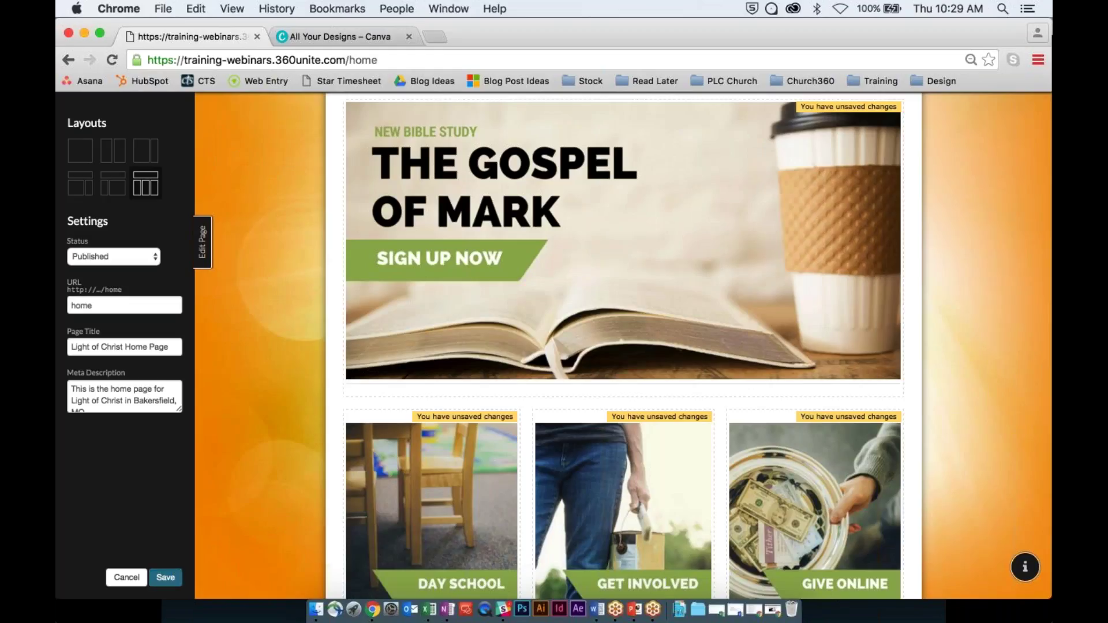
{"action": "left_click", "coordinate": [166, 578]}
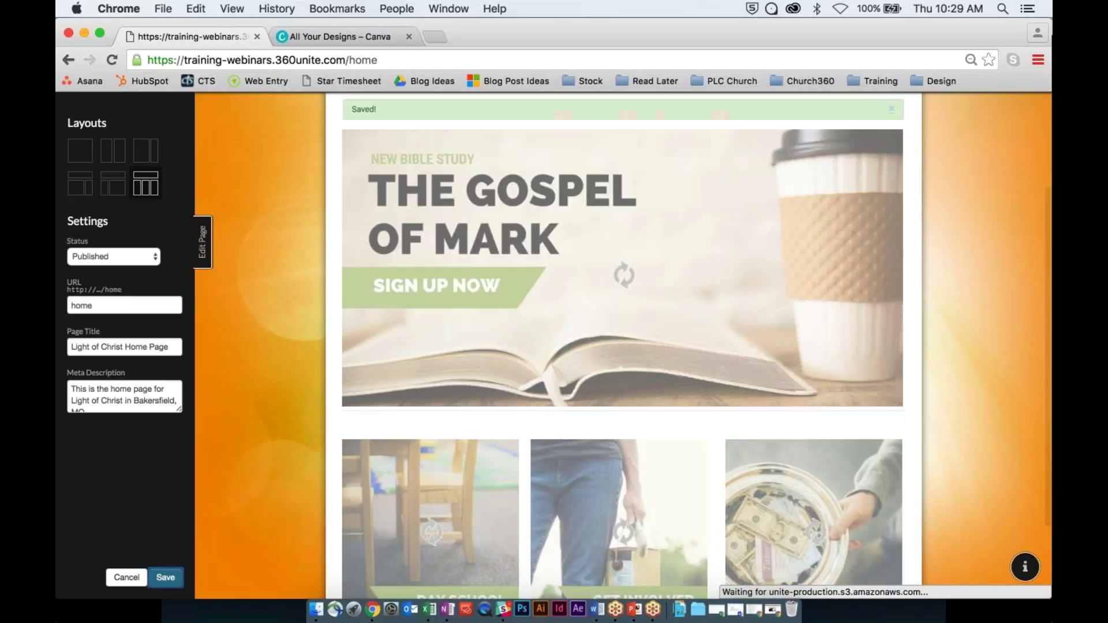
{"action": "scroll", "coordinate": [591, 516], "scroll_direction": "down", "scroll_amount": 3}
{"action": "scroll", "coordinate": [591, 516], "scroll_direction": "up", "scroll_amount": 3}
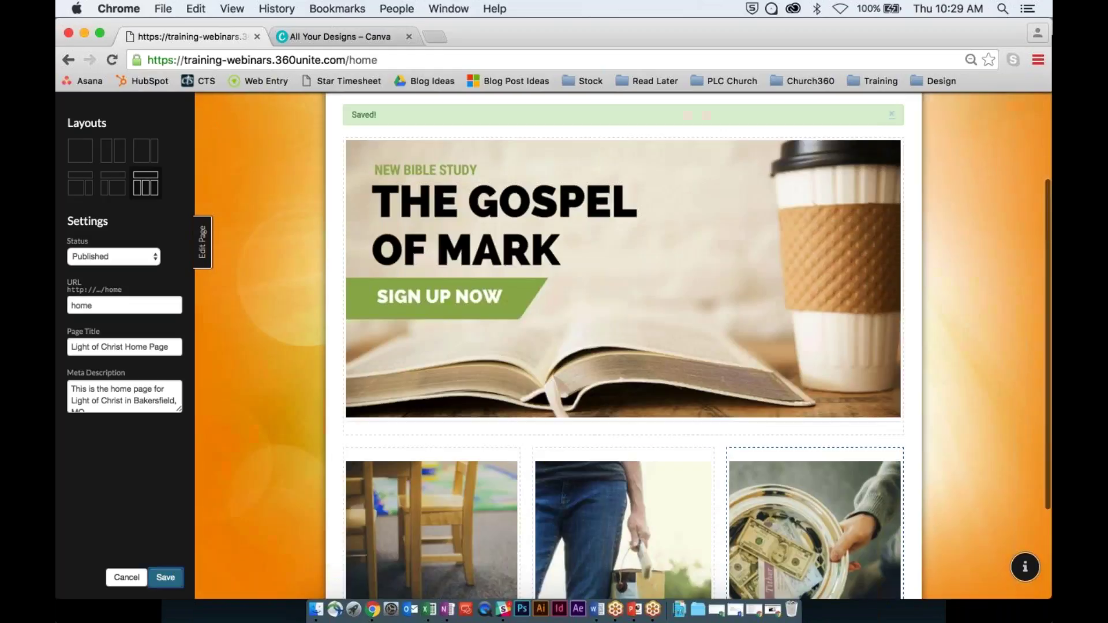
Link the home page's Gospel of Mark banner image to the site's own Calendar page, and save the page.
{"action": "left_click", "coordinate": [624, 277]}
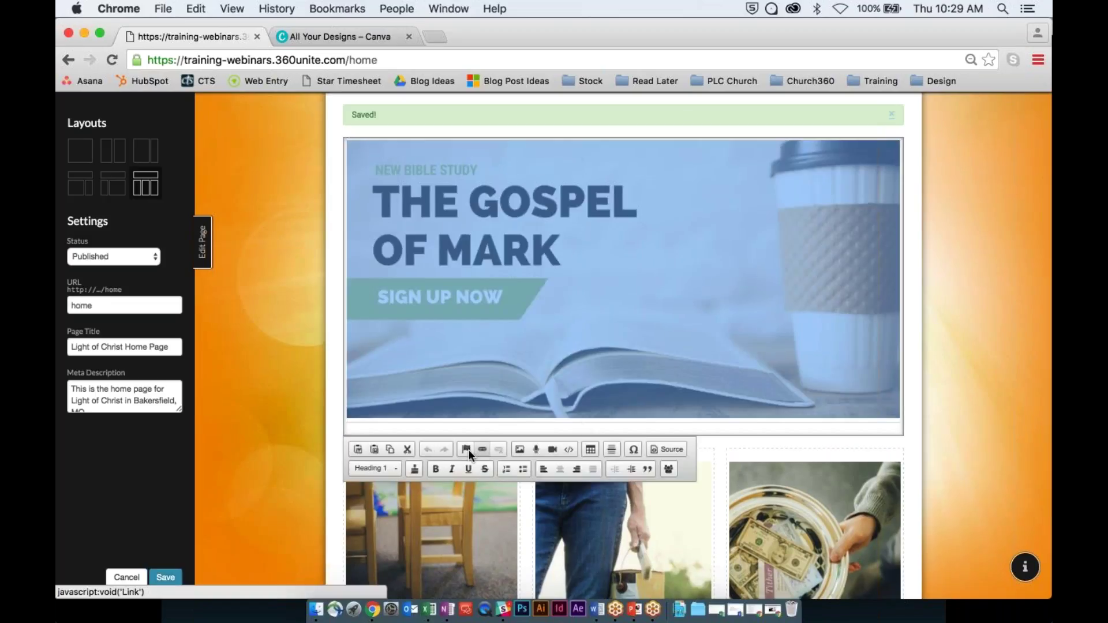
{"action": "left_click", "coordinate": [487, 450]}
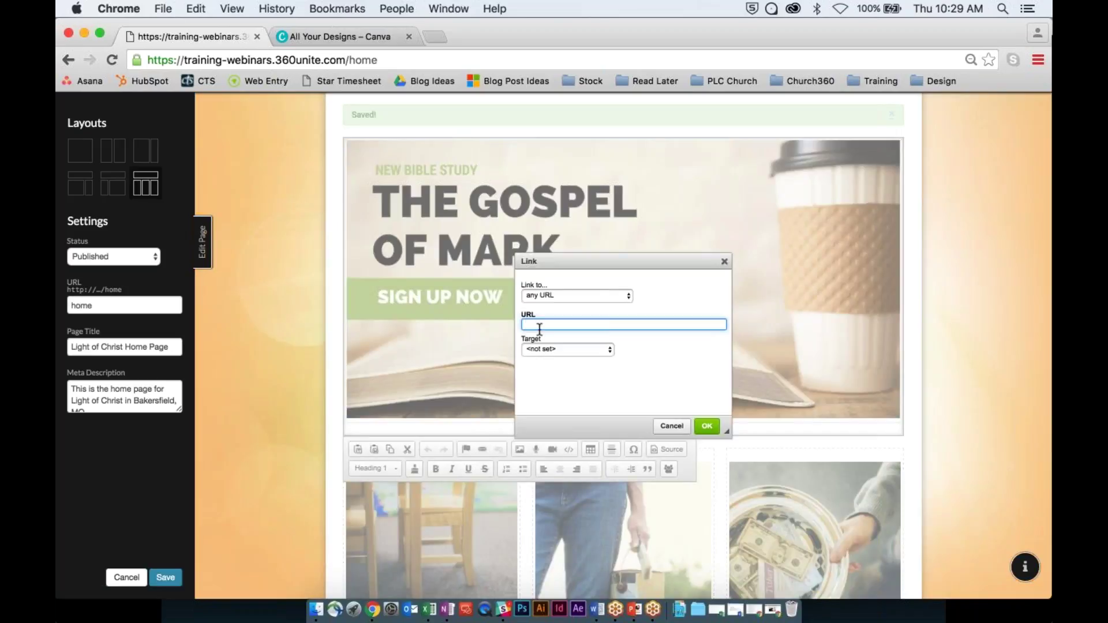
{"action": "left_click", "coordinate": [578, 296]}
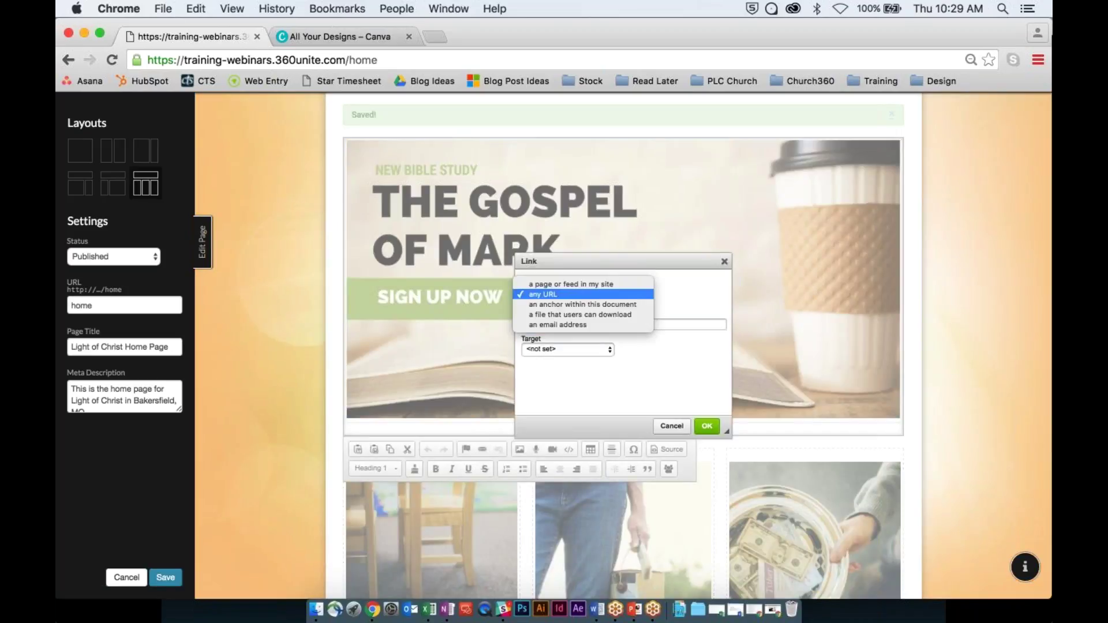
{"action": "left_click", "coordinate": [571, 284]}
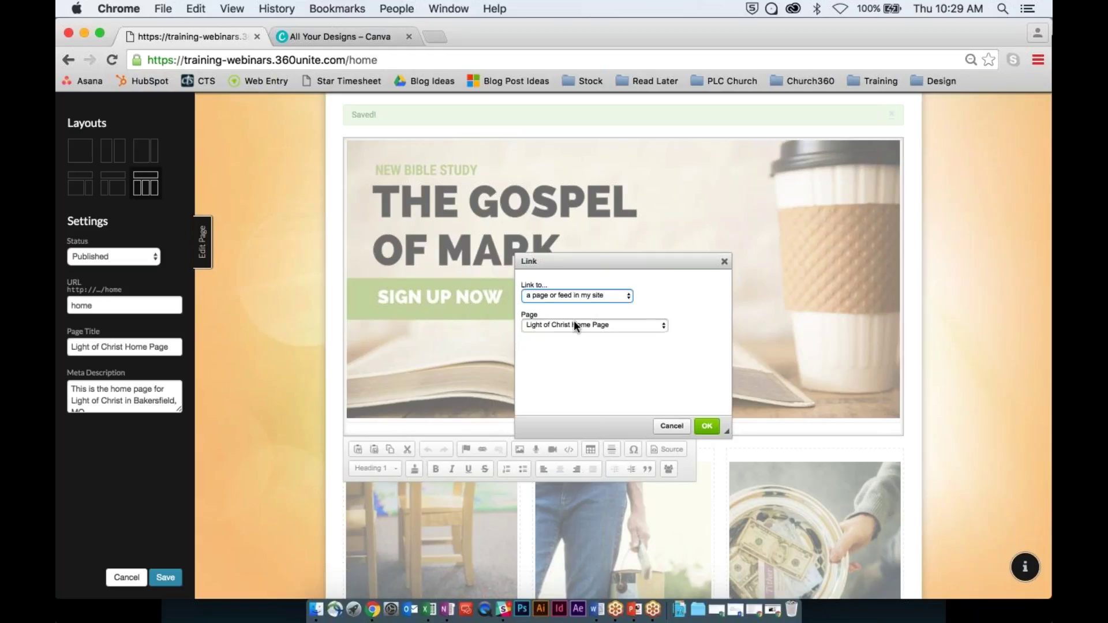
{"action": "left_click", "coordinate": [574, 325]}
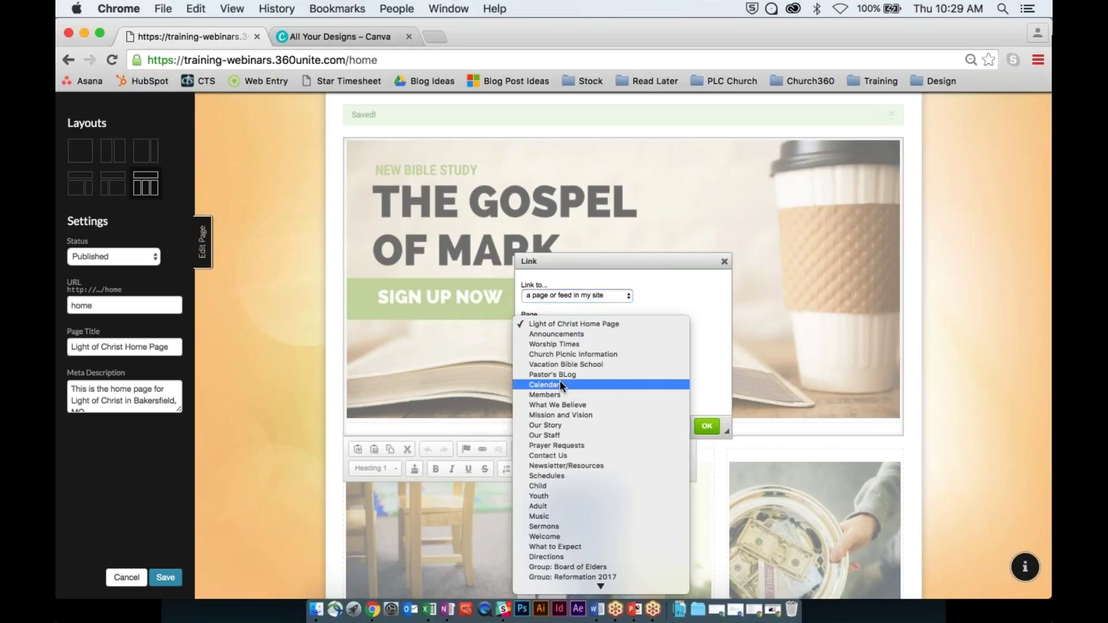
{"action": "left_click", "coordinate": [560, 383]}
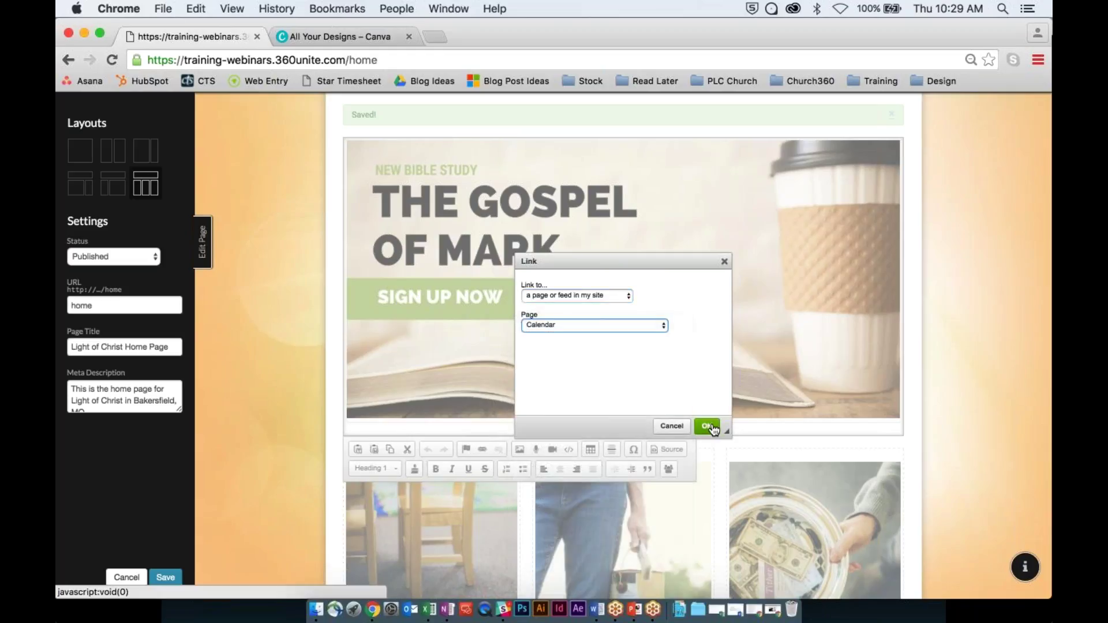
{"action": "left_click", "coordinate": [707, 426]}
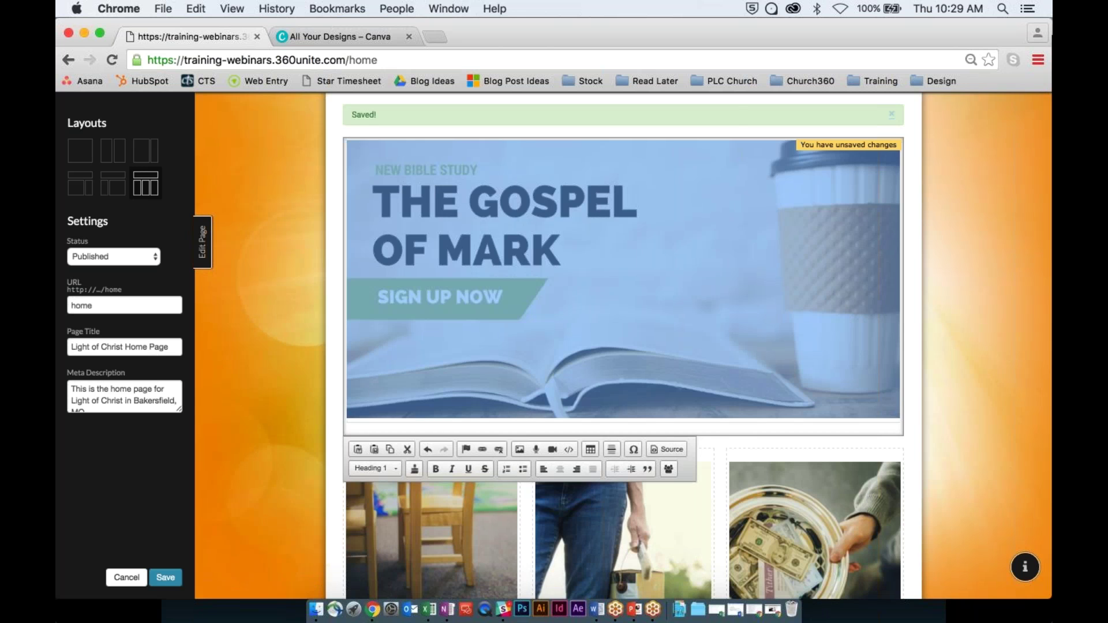
{"action": "left_click", "coordinate": [166, 577]}
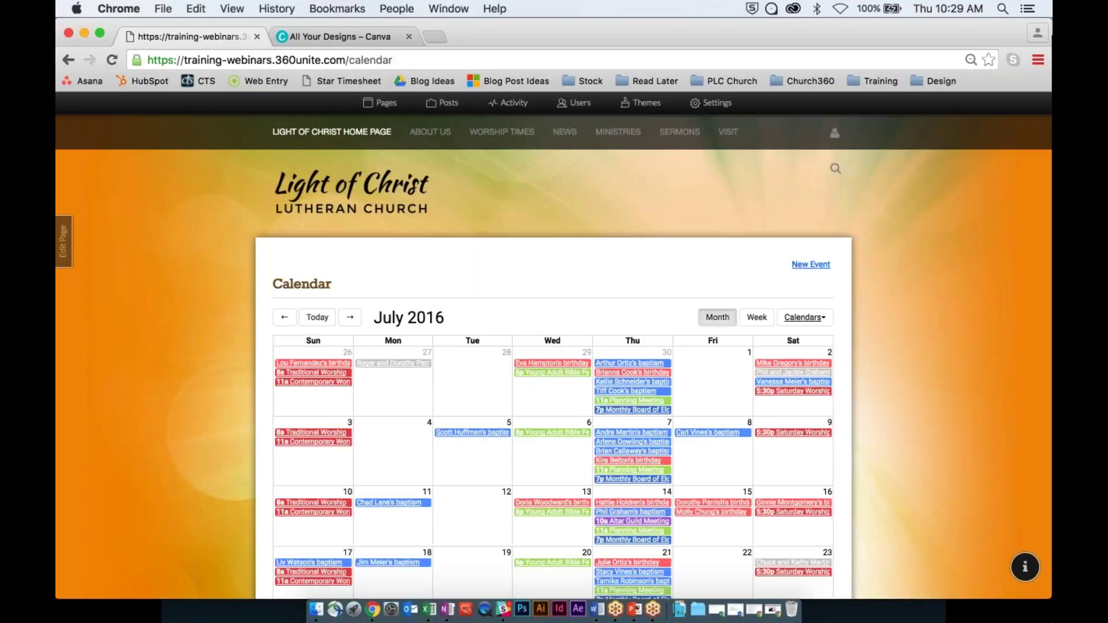
Return to the Light of Christ home page and review its banner, column images and the About Us submenu.
{"action": "left_click", "coordinate": [332, 132]}
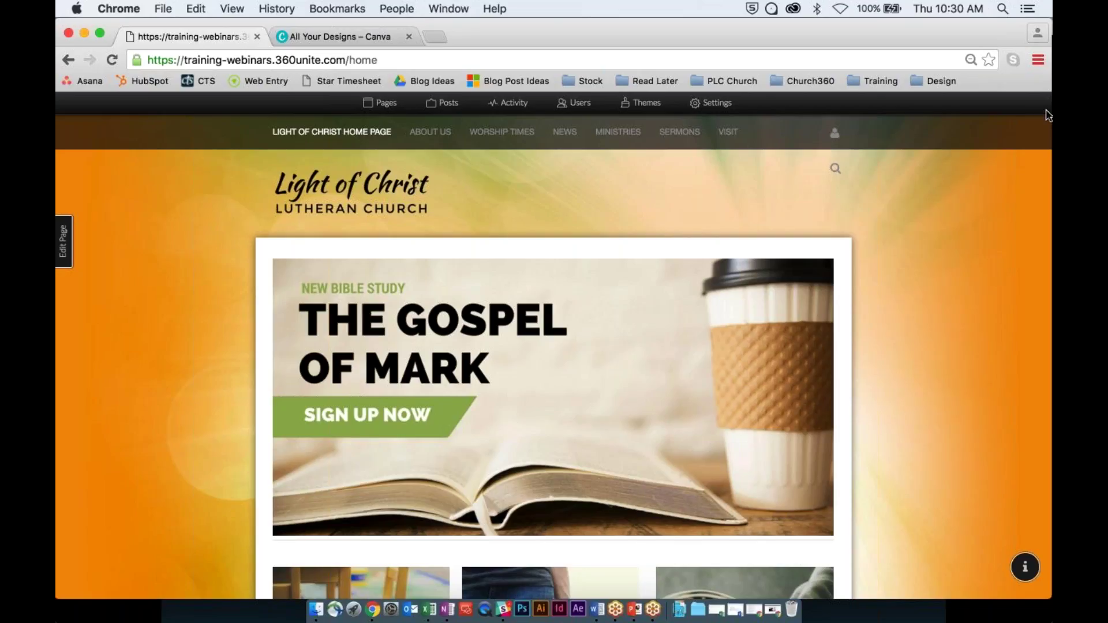
{"action": "scroll", "coordinate": [887, 285], "scroll_direction": "down", "scroll_amount": 3}
{"action": "scroll", "coordinate": [885, 283], "scroll_direction": "down", "scroll_amount": 4}
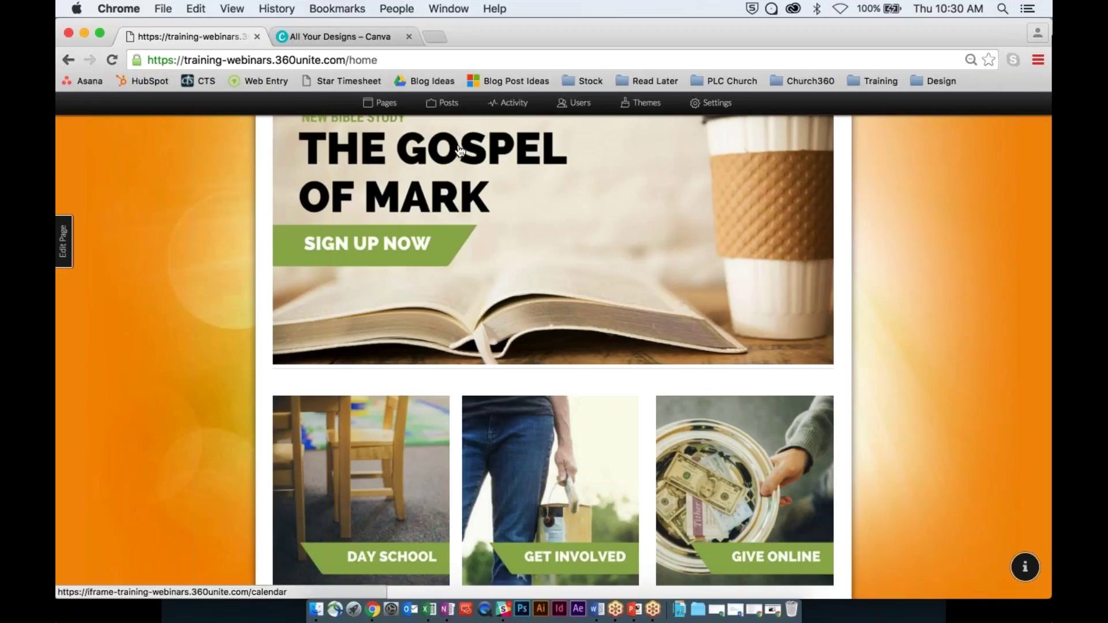
{"action": "scroll", "coordinate": [460, 151], "scroll_direction": "up", "scroll_amount": 3}
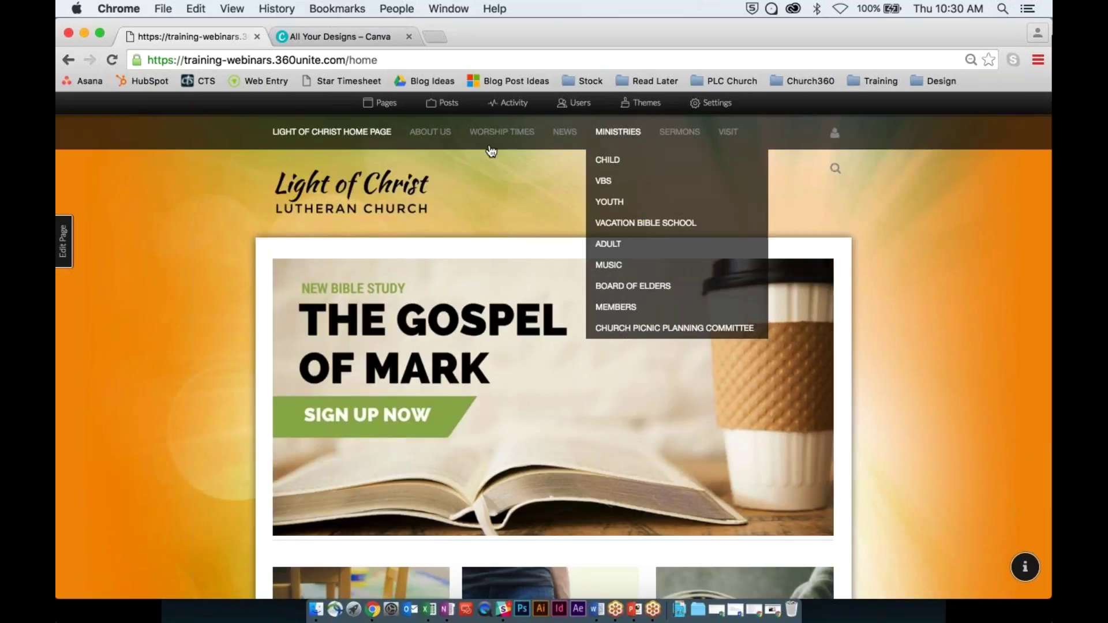
{"action": "mouse_move", "coordinate": [431, 143]}
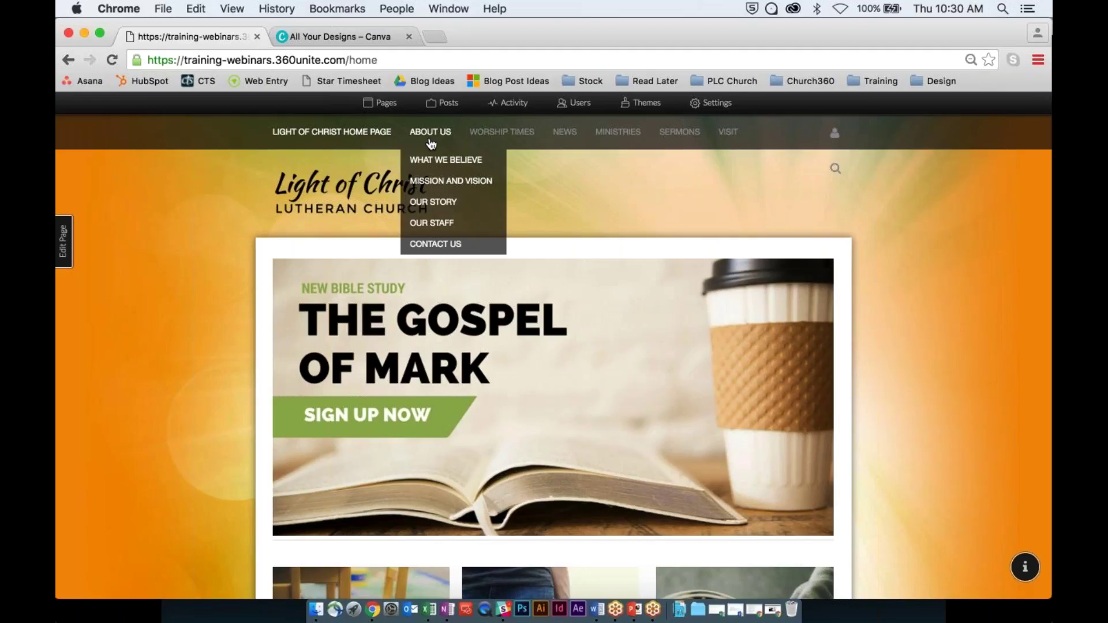
Open the site's page manager and examine the order and nesting of the active menu items.
{"action": "left_click", "coordinate": [389, 103]}
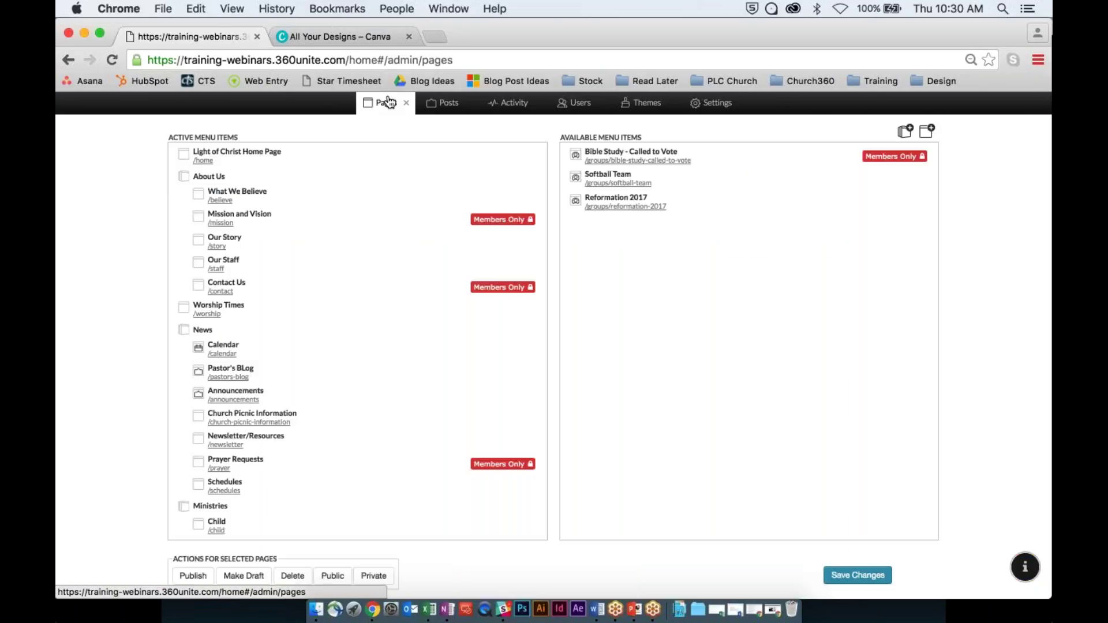
{"action": "scroll", "coordinate": [299, 188], "scroll_direction": "down", "scroll_amount": 5}
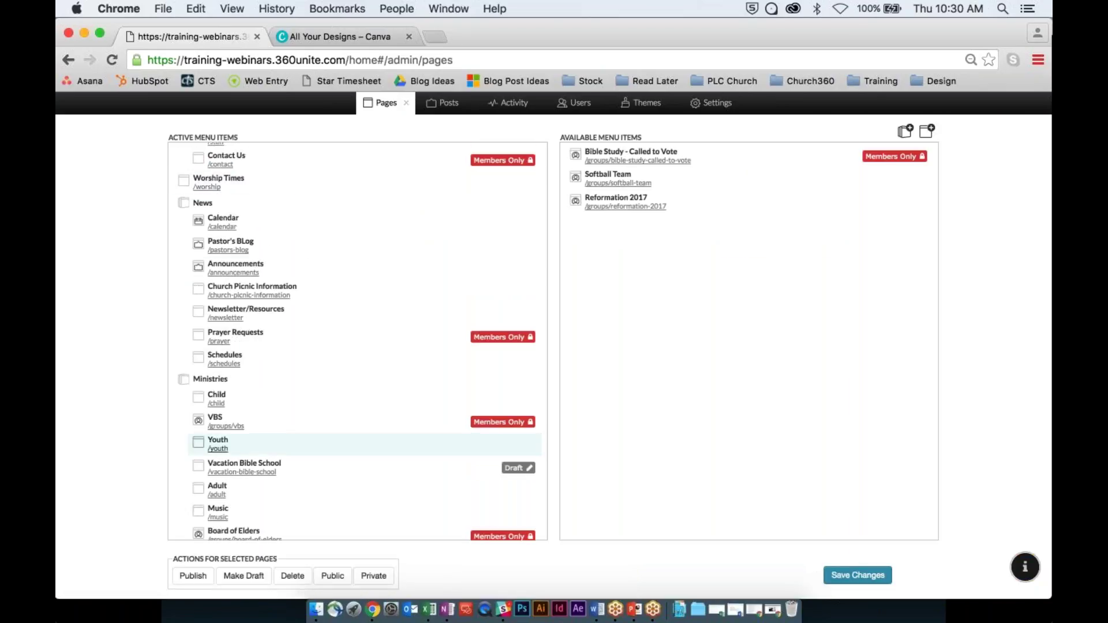
{"action": "scroll", "coordinate": [266, 305], "scroll_direction": "up", "scroll_amount": 5}
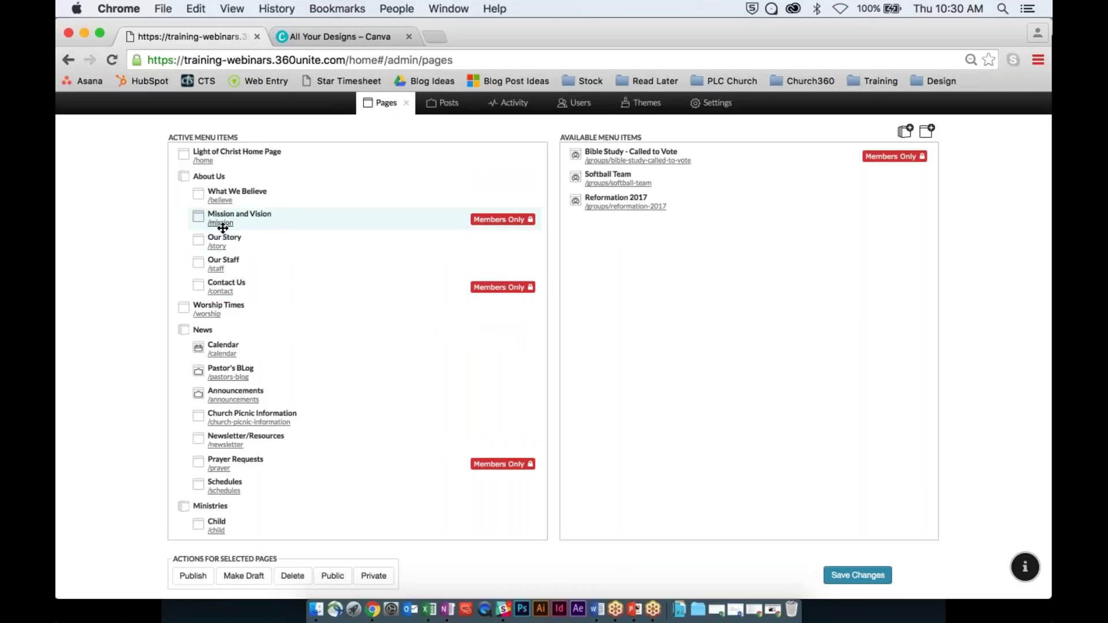
{"action": "mouse_move", "coordinate": [223, 228]}
{"action": "left_mouse_down"}
{"action": "mouse_move", "coordinate": [225, 209]}
{"action": "mouse_move", "coordinate": [227, 237]}
{"action": "left_mouse_up"}
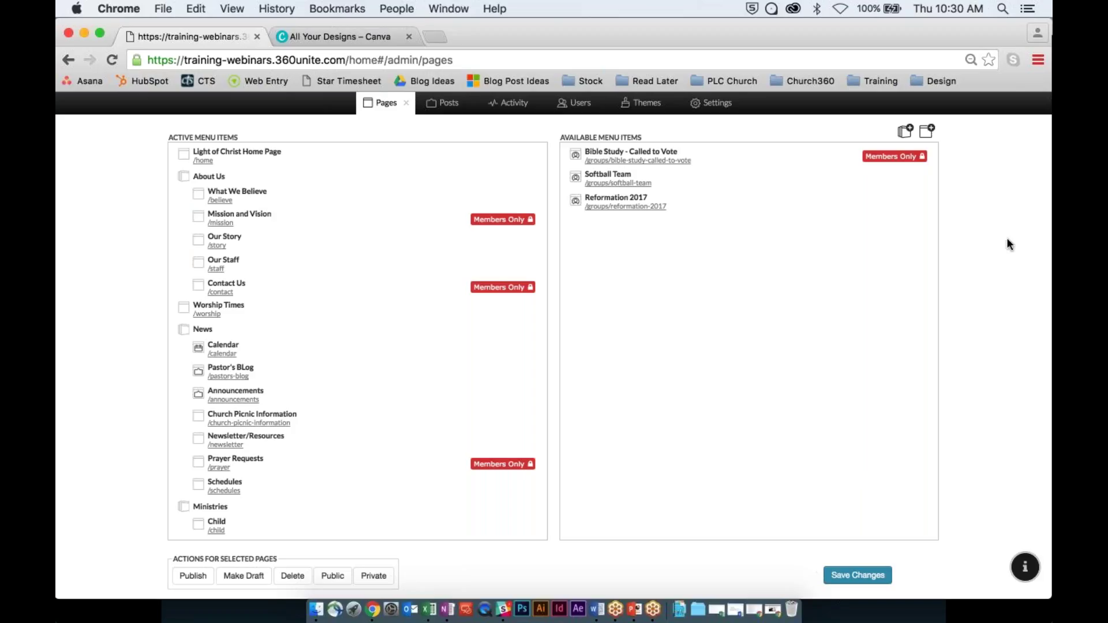
Create a blank page and name it Page.
{"action": "left_click", "coordinate": [929, 137]}
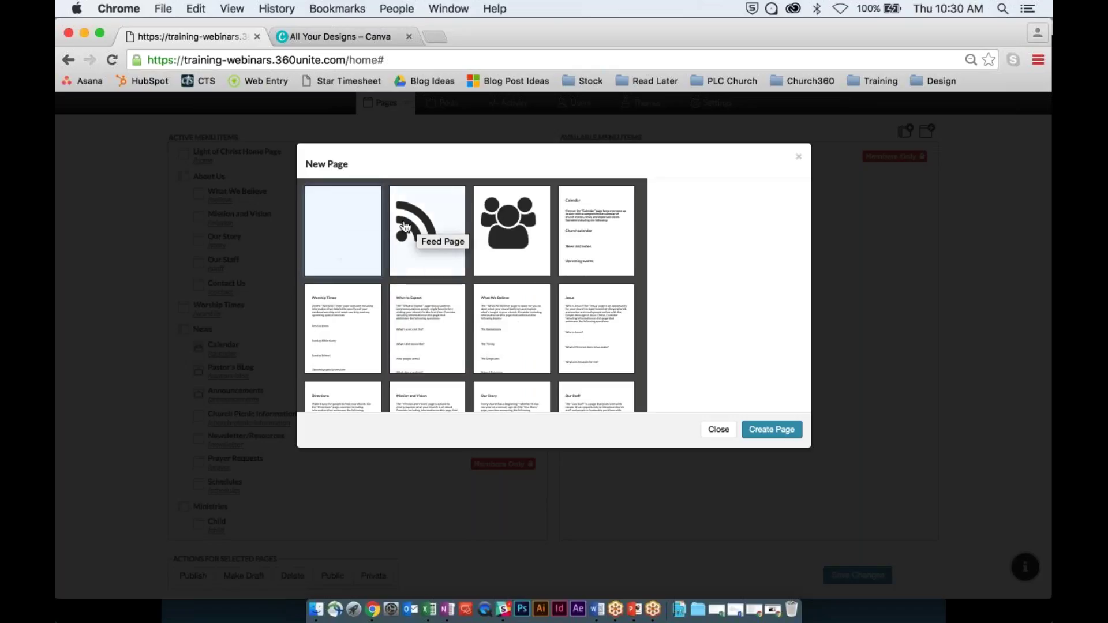
{"action": "left_click", "coordinate": [772, 430]}
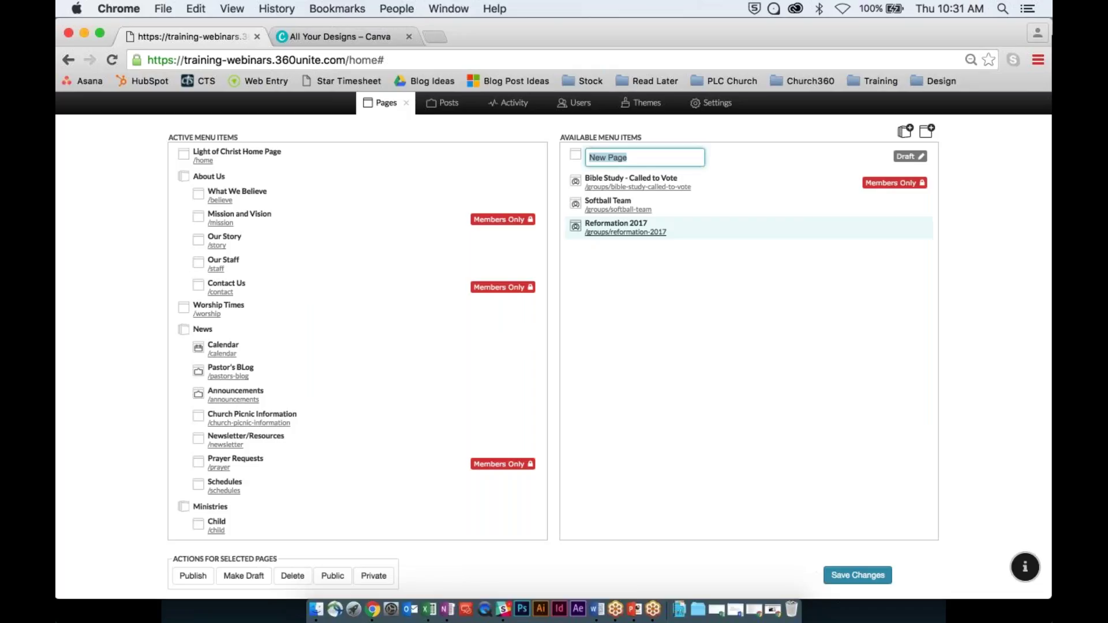
{"action": "type", "text": "Page"}
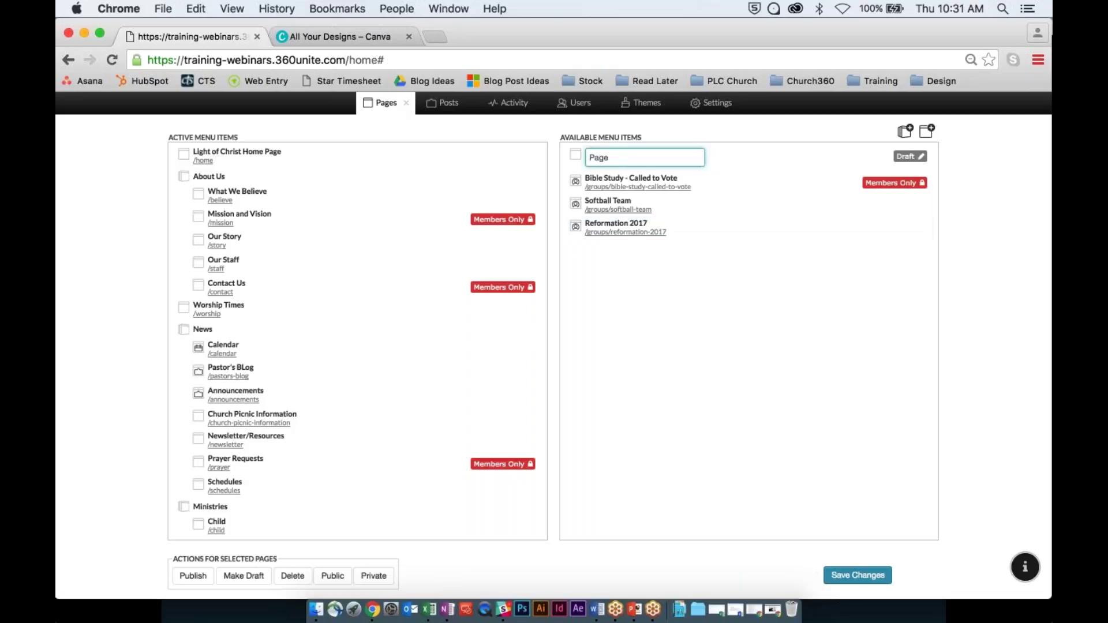
{"action": "key", "text": "Return"}
Place the new page below Contact Us in the About Us section, save the changes, and open the page on the site.
{"action": "left_click_drag", "start_coordinate": [574, 153], "coordinate": [227, 309]}
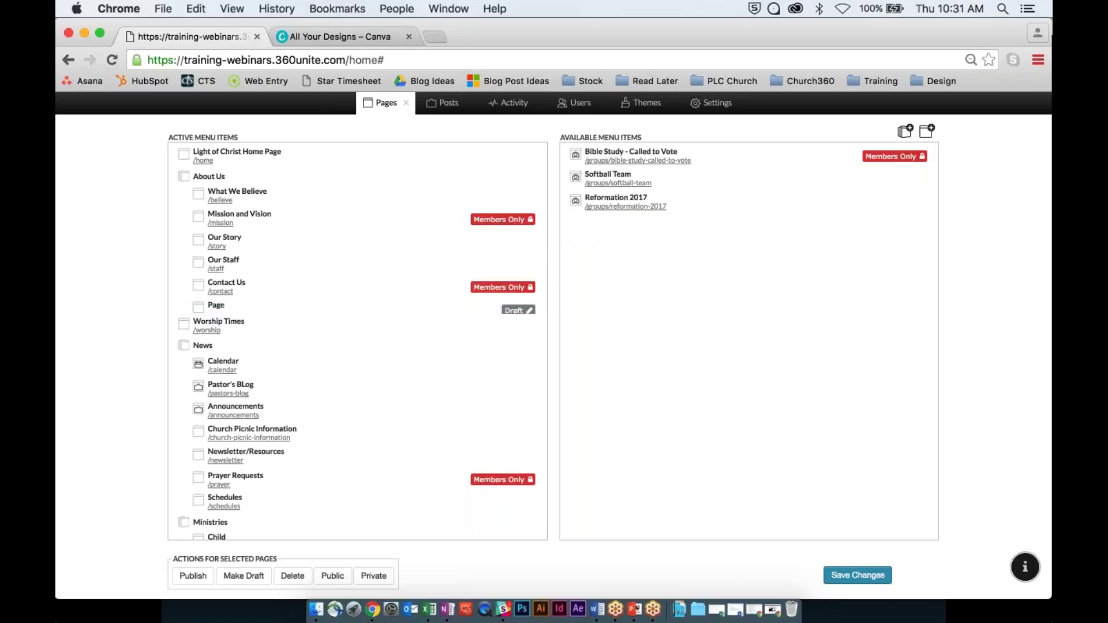
{"action": "left_click", "coordinate": [847, 579]}
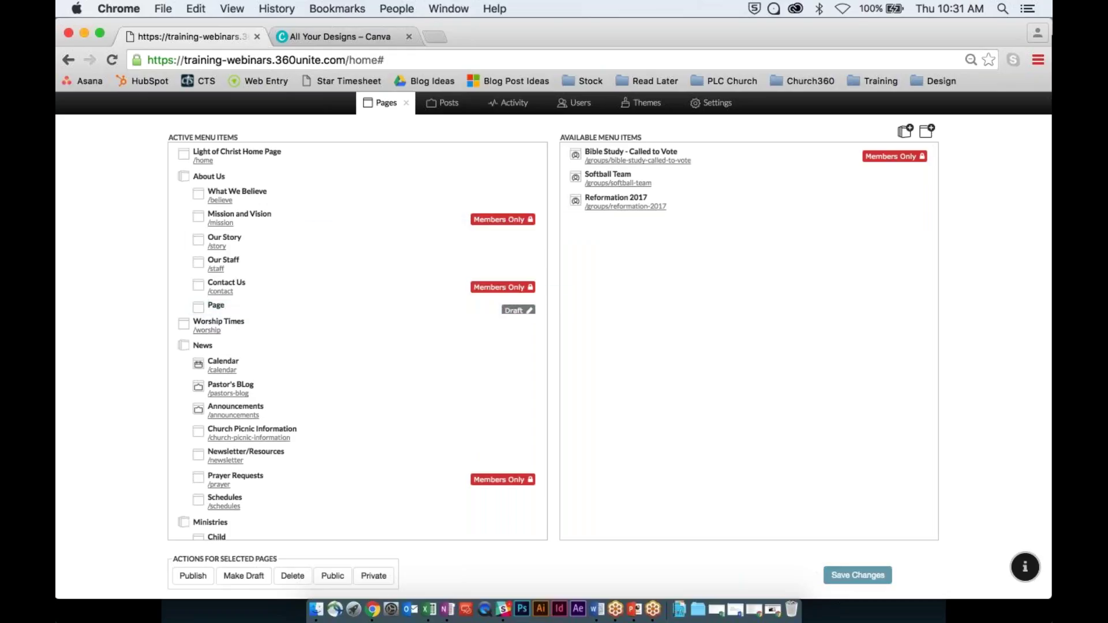
{"action": "left_click", "coordinate": [408, 108]}
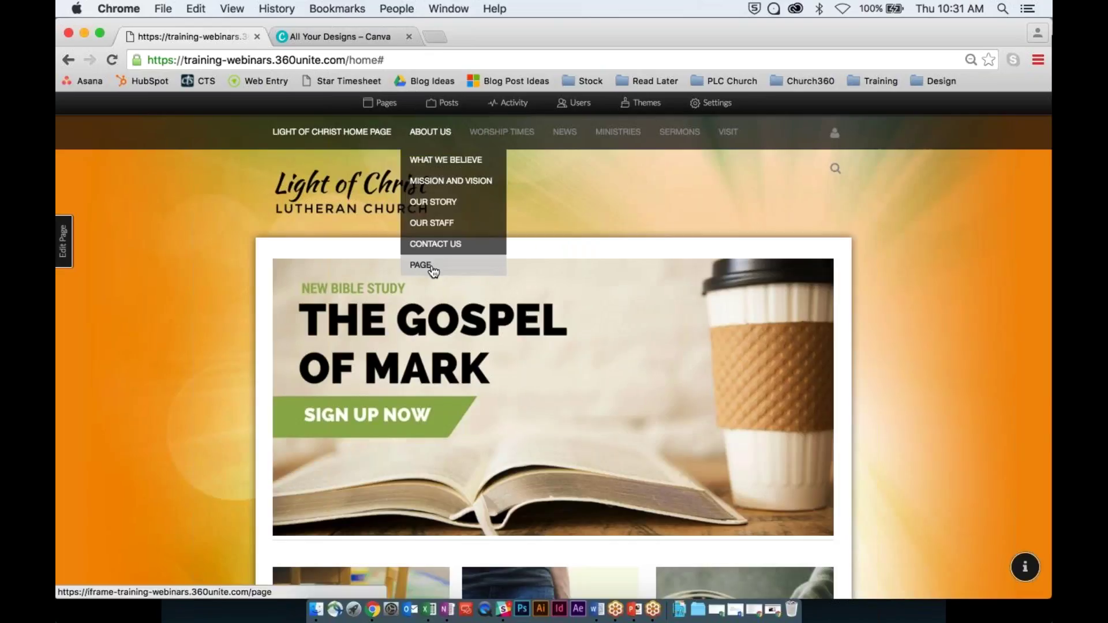
{"action": "left_click", "coordinate": [430, 269]}
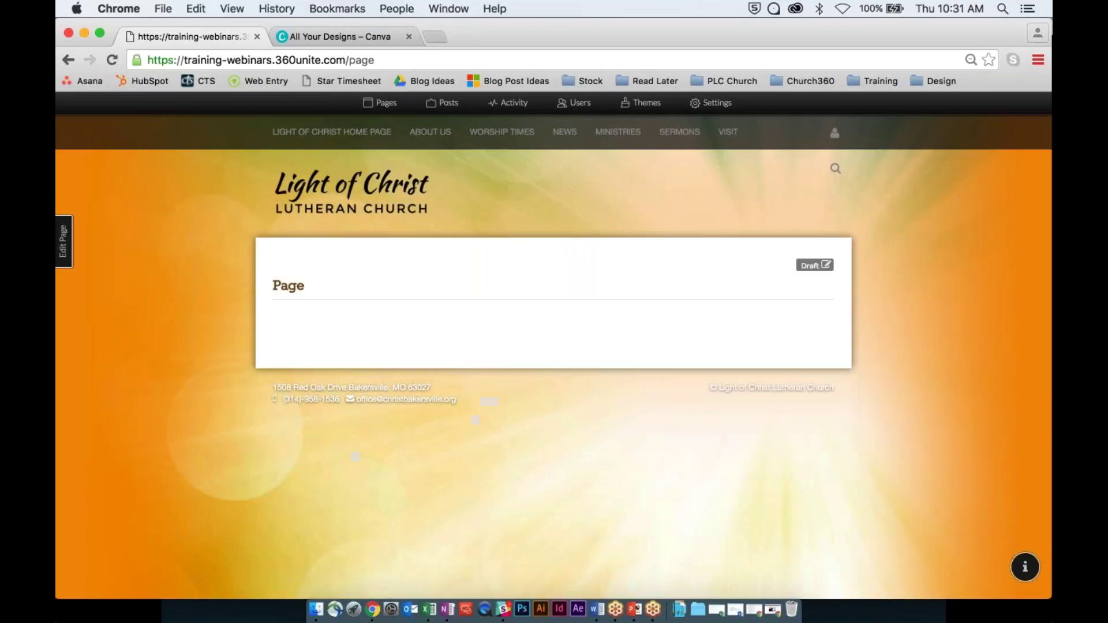
Permanently delete the draft page named Page from the About Us section and leave the page manager.
{"action": "left_click", "coordinate": [384, 105]}
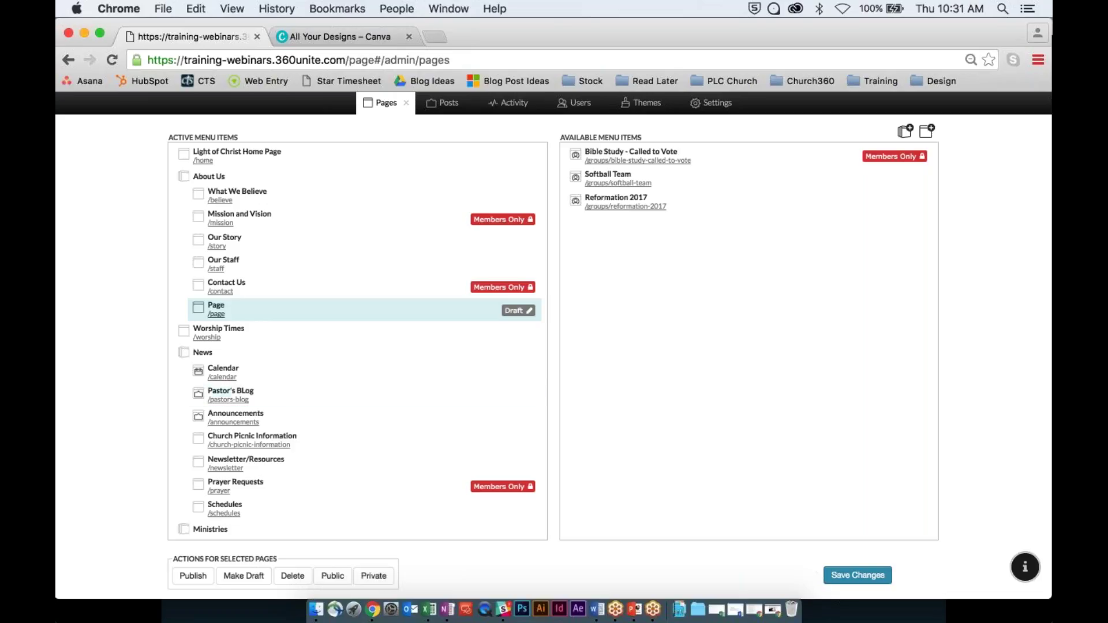
{"action": "left_click", "coordinate": [292, 576]}
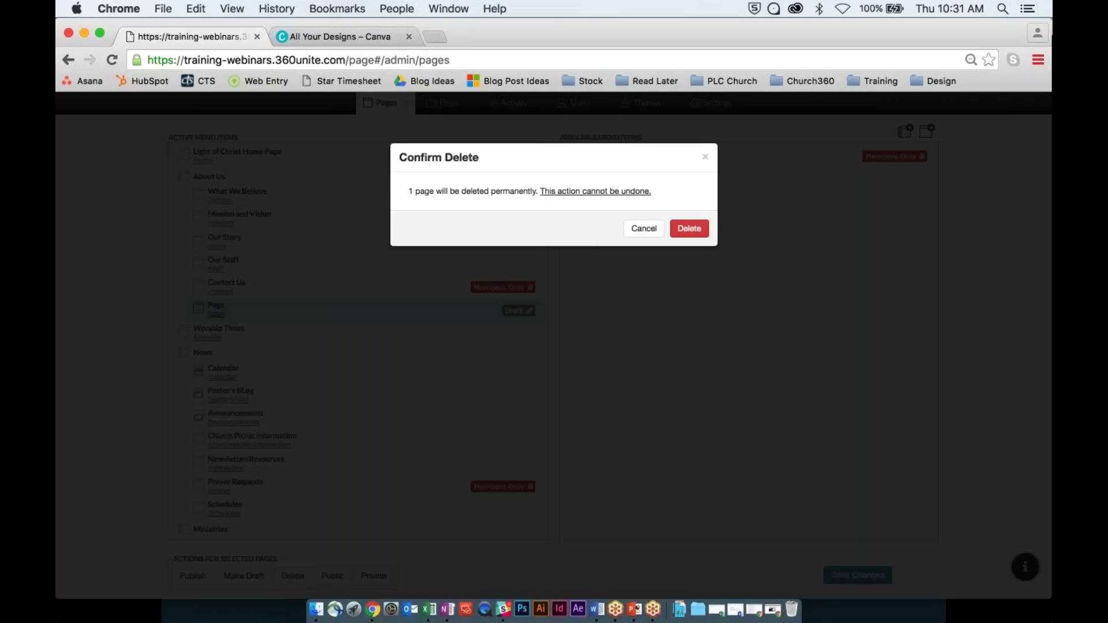
{"action": "key", "text": "Return"}
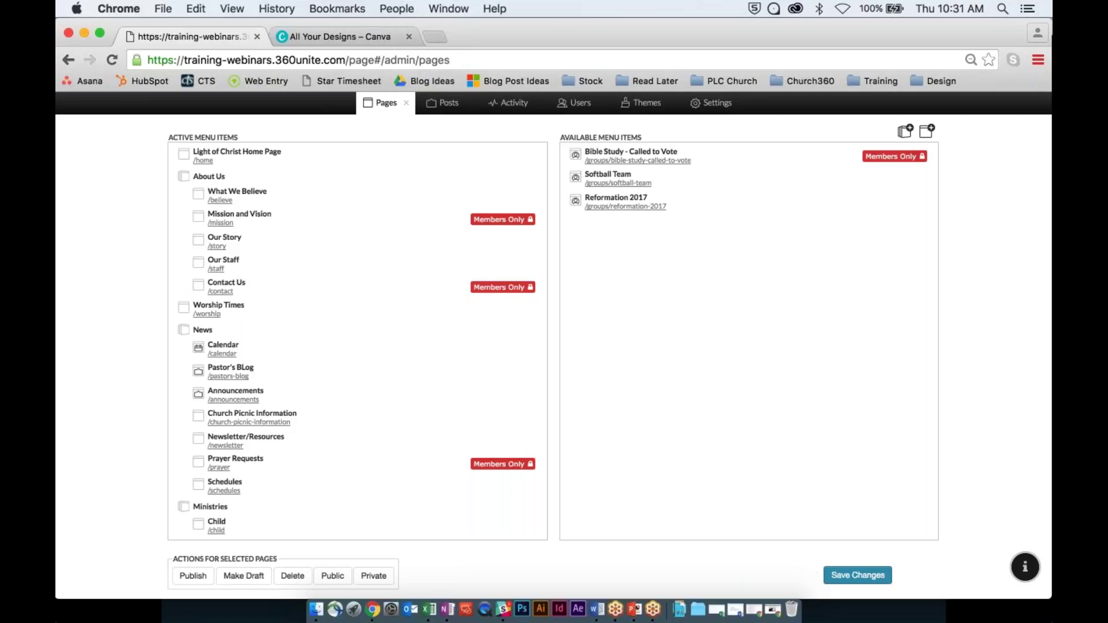
{"action": "left_click", "coordinate": [406, 103]}
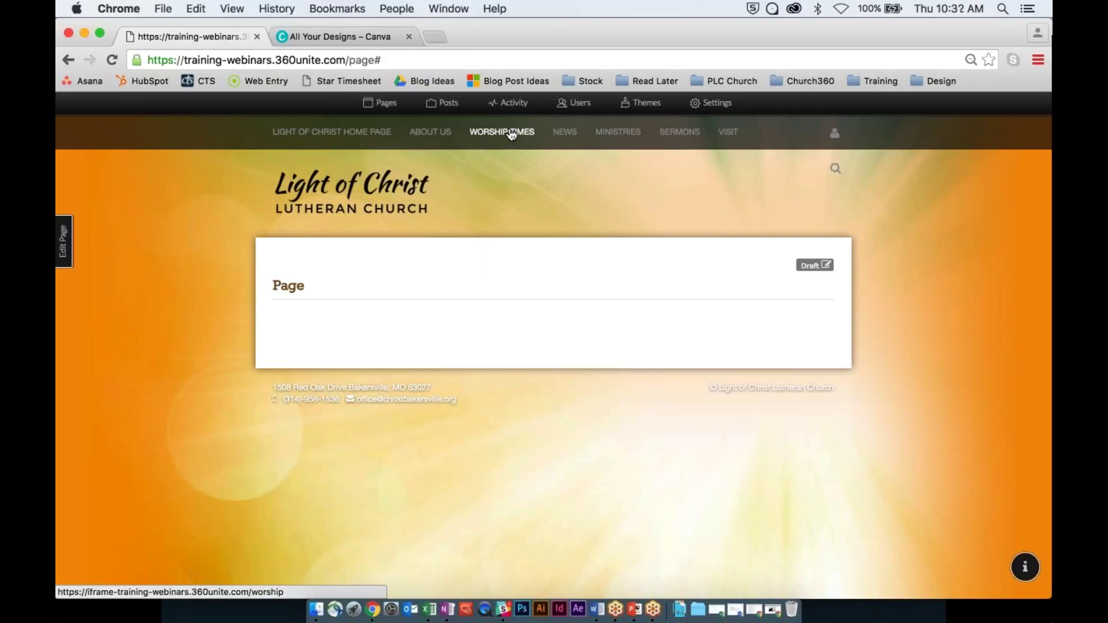
Create a feed page in the page manager and name it Rally Day.
{"action": "mouse_move", "coordinate": [566, 132]}
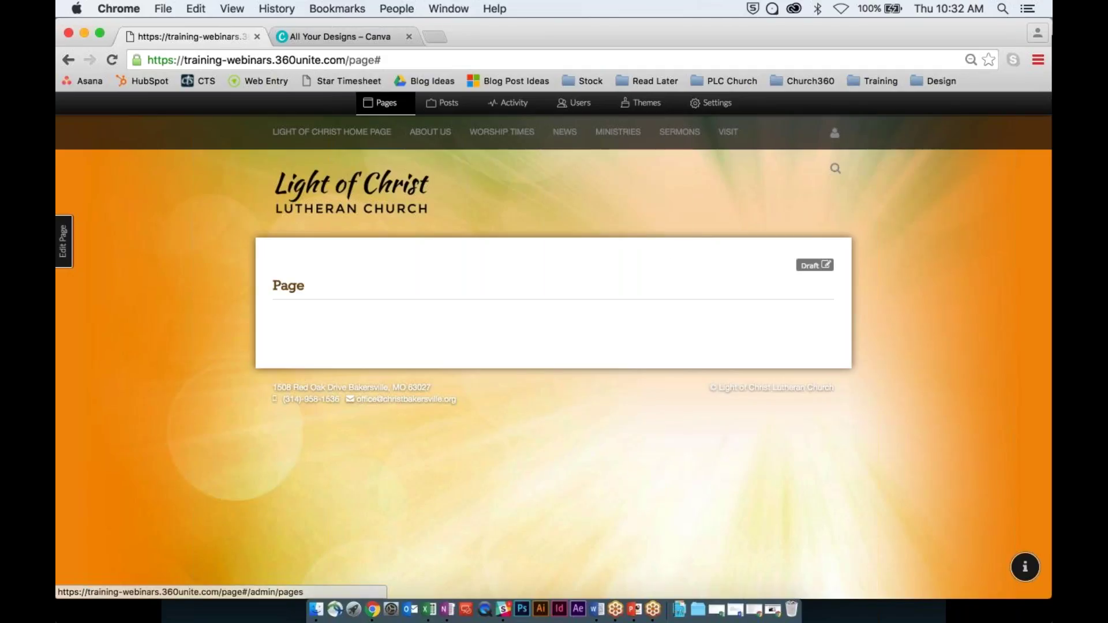
{"action": "left_click", "coordinate": [388, 105]}
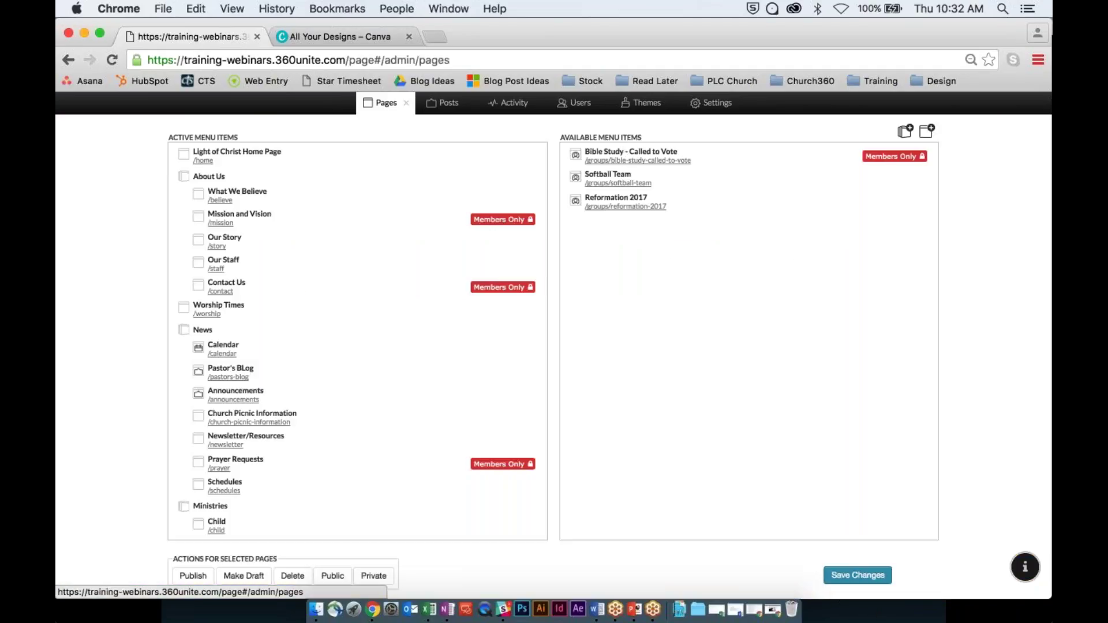
{"action": "left_click", "coordinate": [927, 132]}
{"action": "left_click", "coordinate": [398, 232]}
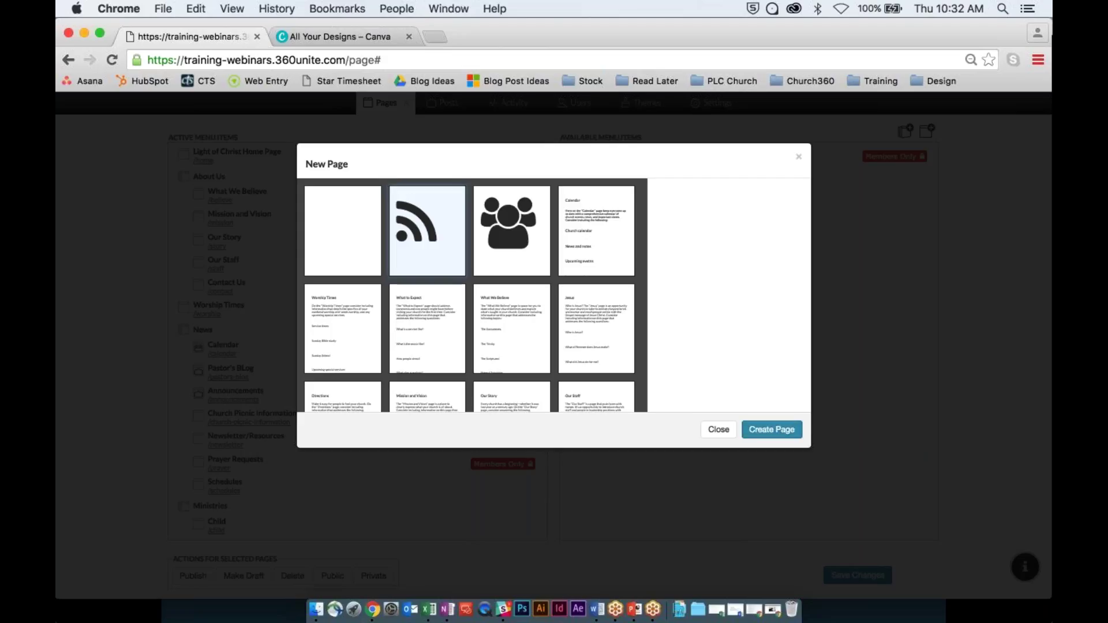
{"action": "left_click", "coordinate": [771, 429]}
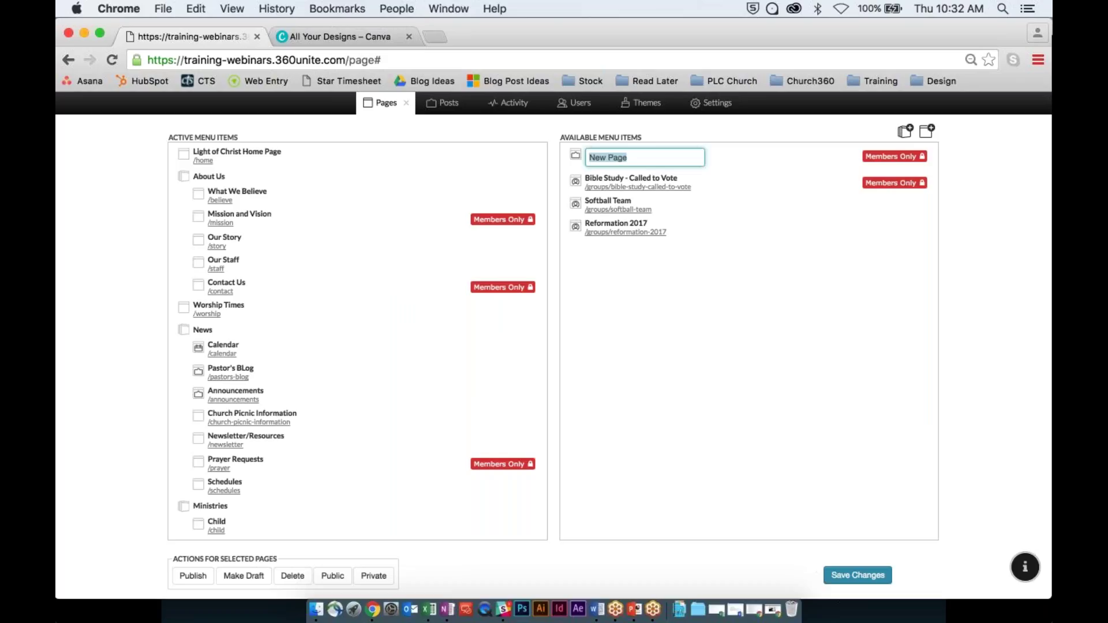
{"action": "type", "text": "Rally Day"}
{"action": "key", "text": "Return"}
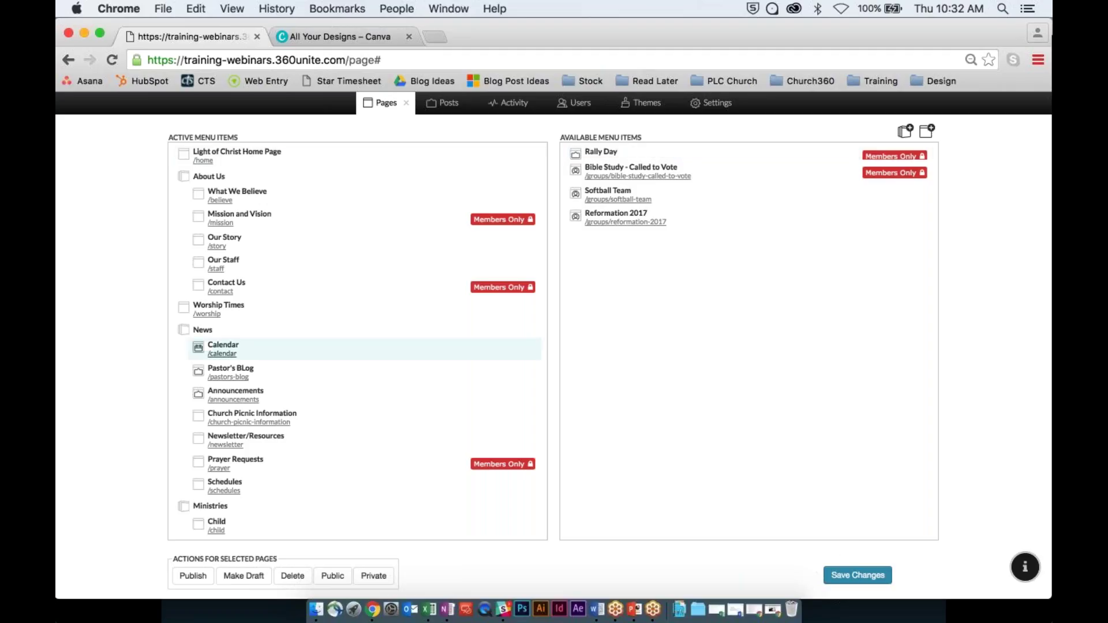
Move the Rally Day page below Church Picnic Planning Committee in the Ministries section, and leave the page manager.
{"action": "scroll", "coordinate": [245, 324], "scroll_direction": "down", "scroll_amount": 10}
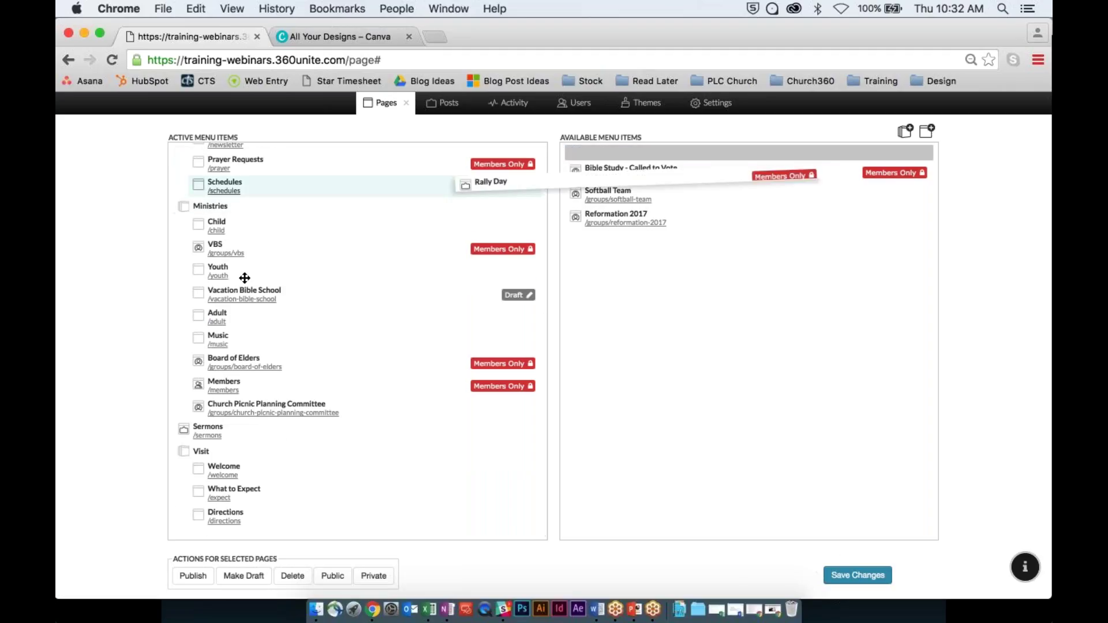
{"action": "left_click_drag", "start_coordinate": [245, 278], "coordinate": [254, 427]}
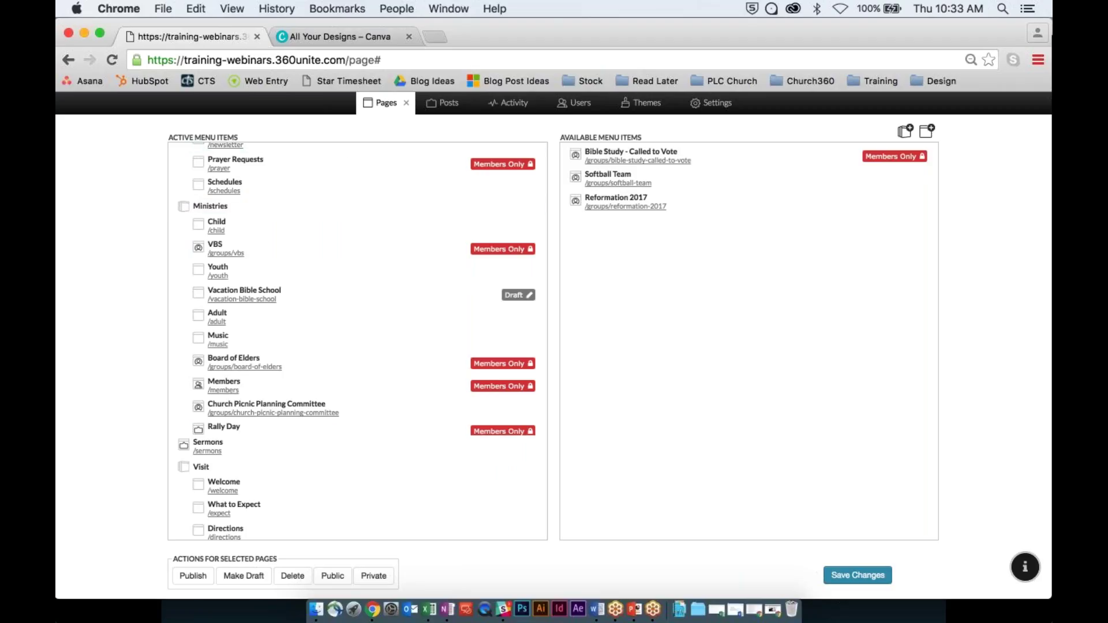
{"action": "left_click", "coordinate": [381, 103]}
{"action": "left_click", "coordinate": [631, 236]}
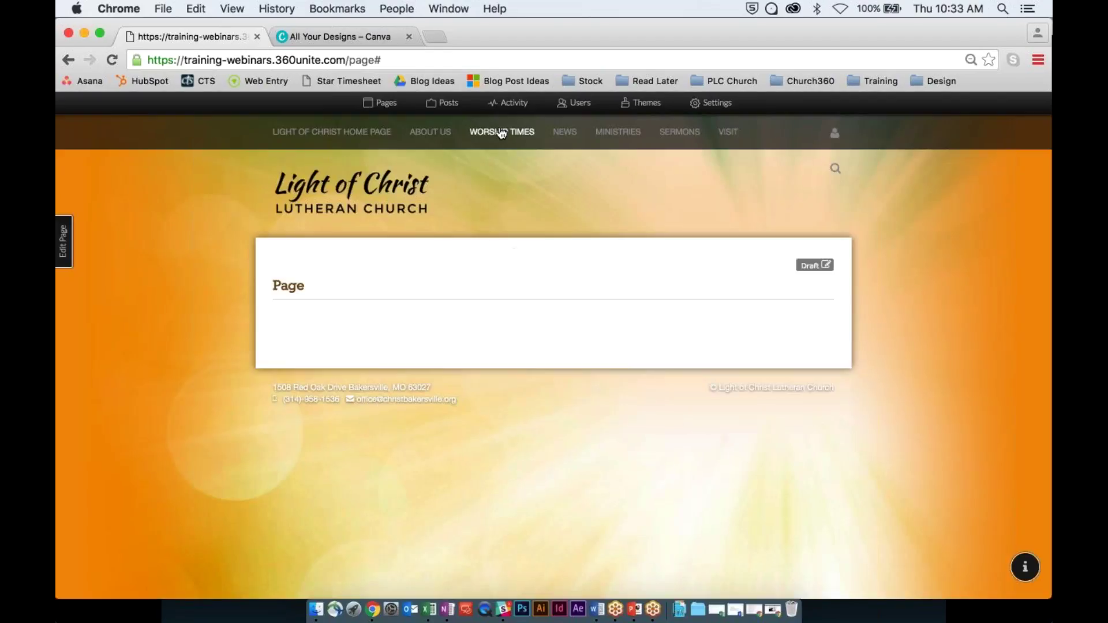
Open the page manager and place the Rally Day feed below Announcements in the News section of the active menu.
{"action": "mouse_move", "coordinate": [434, 133]}
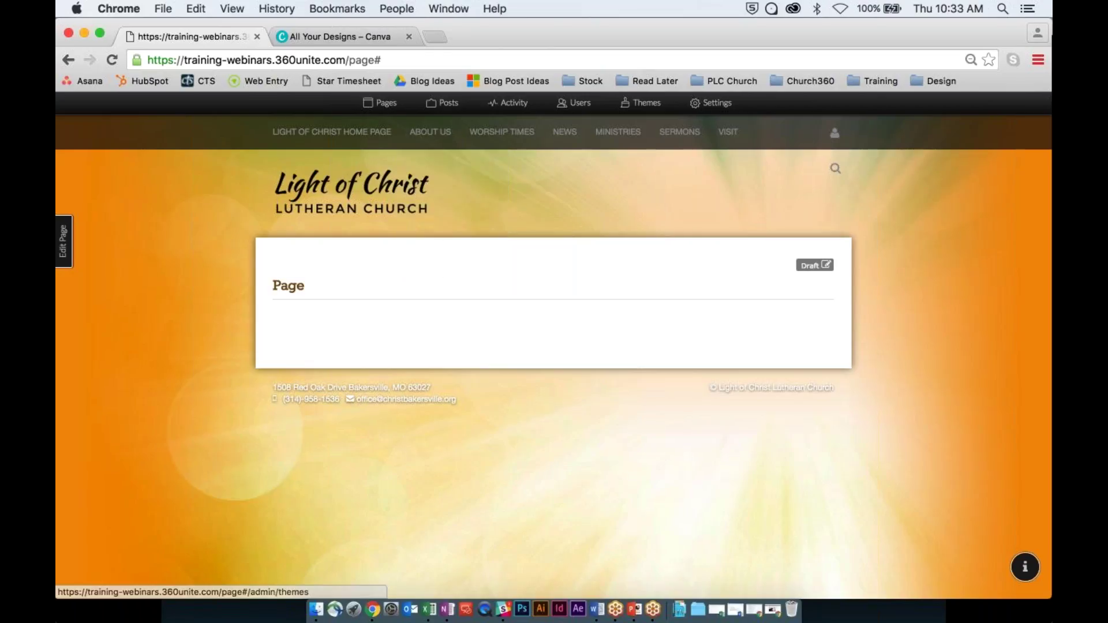
{"action": "left_click", "coordinate": [388, 105]}
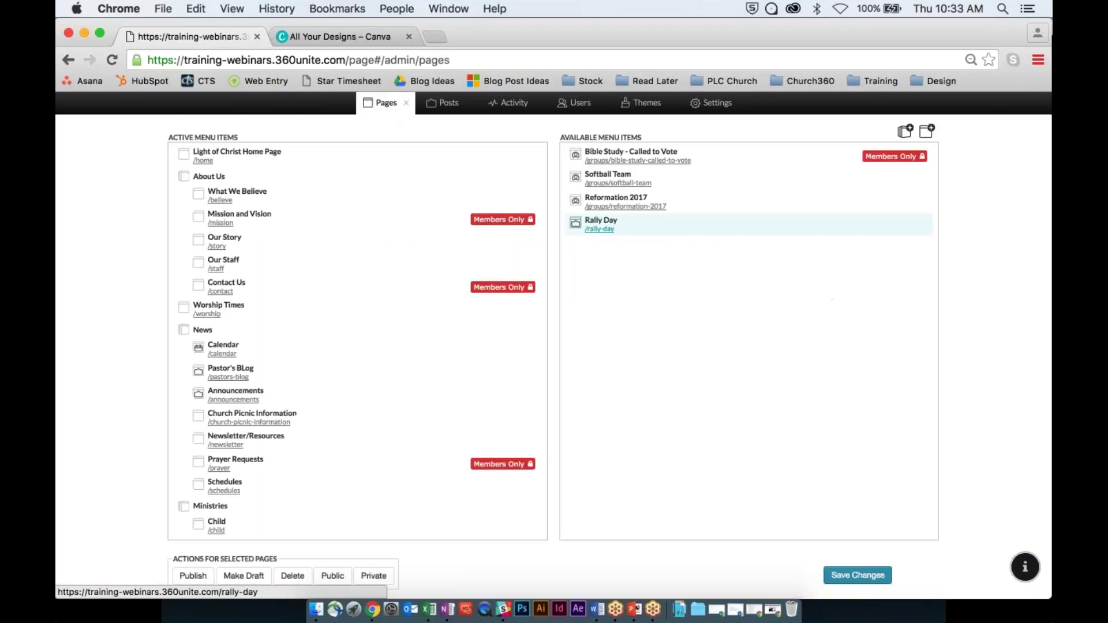
{"action": "scroll", "coordinate": [231, 214], "scroll_direction": "down", "scroll_amount": 1}
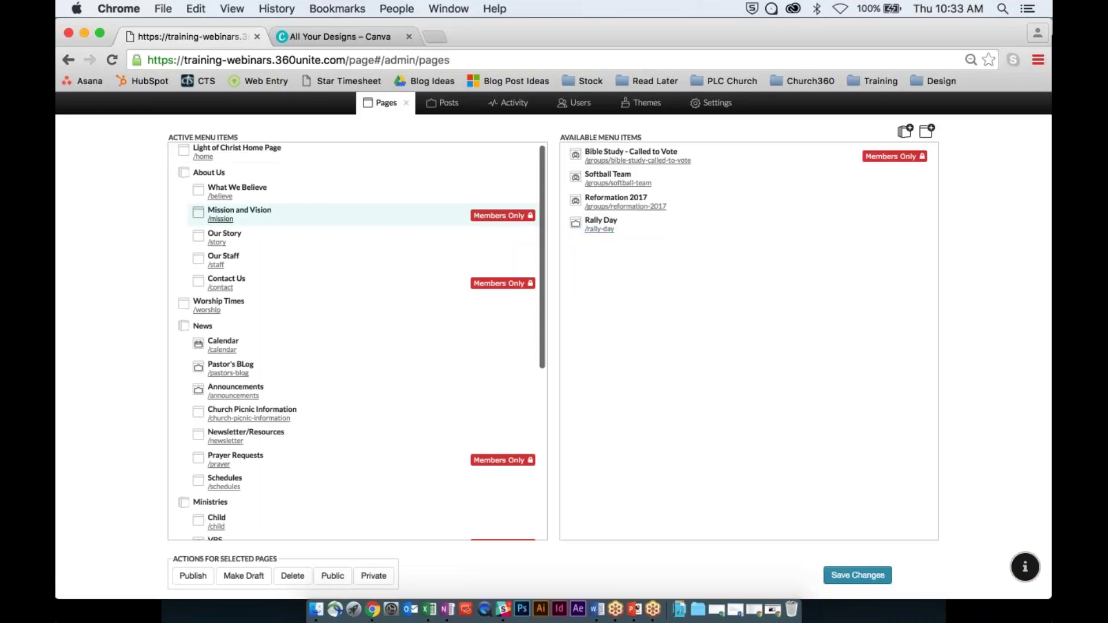
{"action": "scroll", "coordinate": [358, 309], "scroll_direction": "down", "scroll_amount": 5}
{"action": "scroll", "coordinate": [358, 309], "scroll_direction": "up", "scroll_amount": 5}
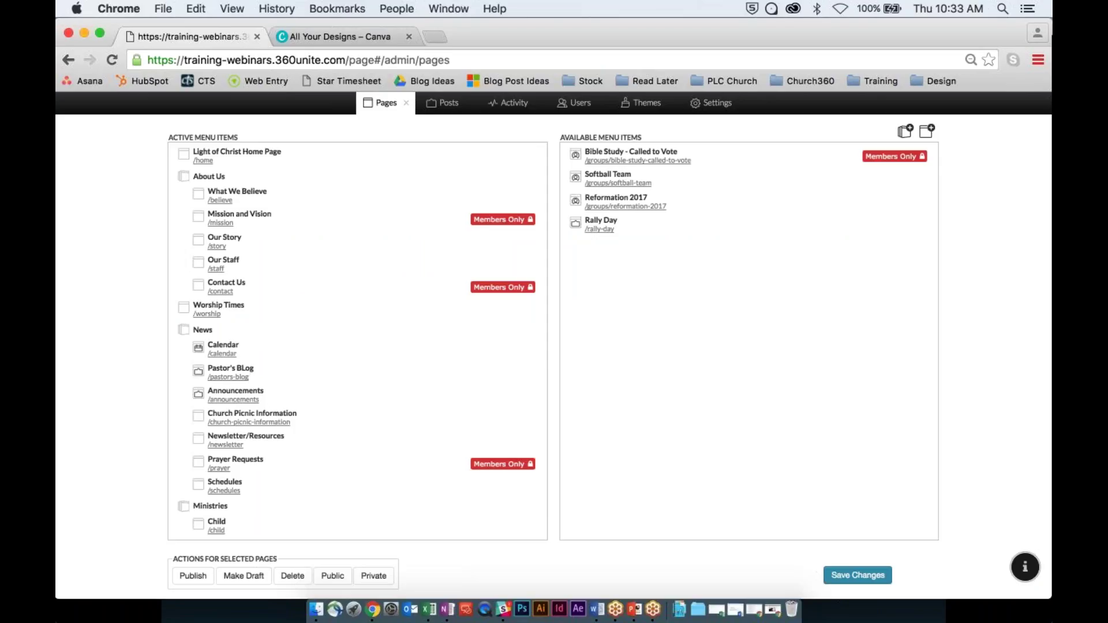
{"action": "left_click_drag", "start_coordinate": [595, 225], "coordinate": [358, 404]}
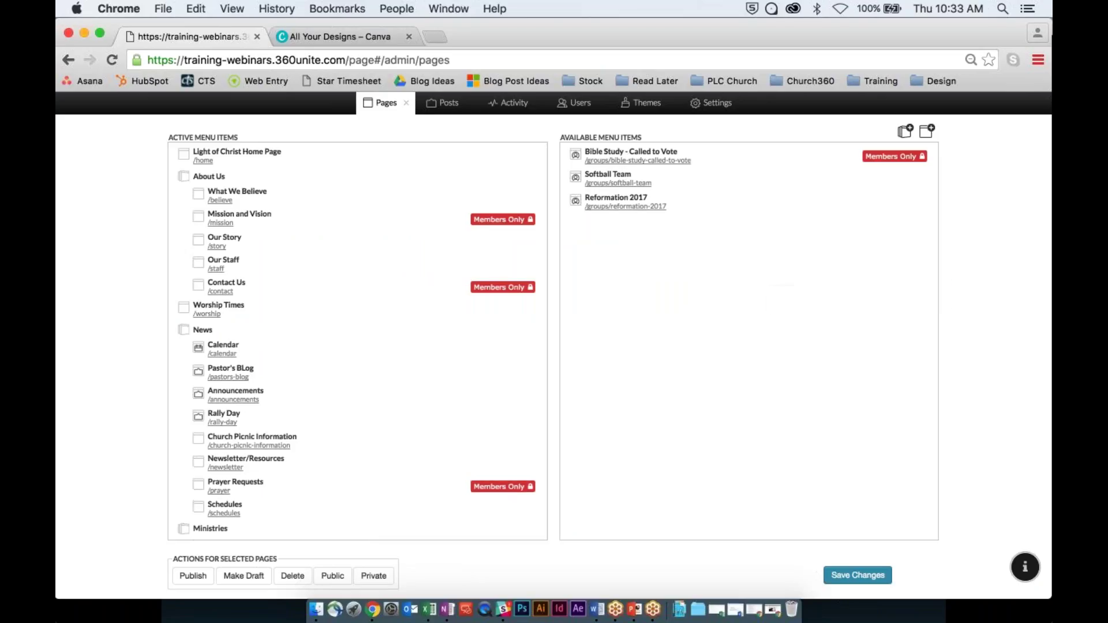
Move the Rally Day feed below Vacation Bible School in the Ministries section, save the changes, and open the feed on the site.
{"action": "scroll", "coordinate": [345, 223], "scroll_direction": "down", "scroll_amount": 5}
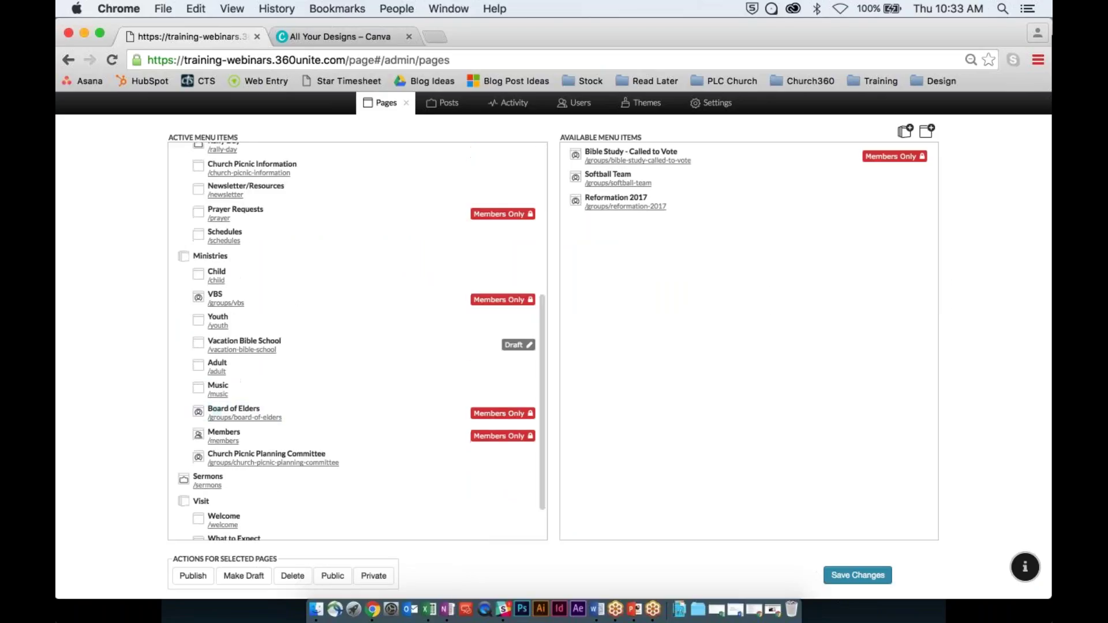
{"action": "scroll", "coordinate": [345, 224], "scroll_direction": "up", "scroll_amount": 3}
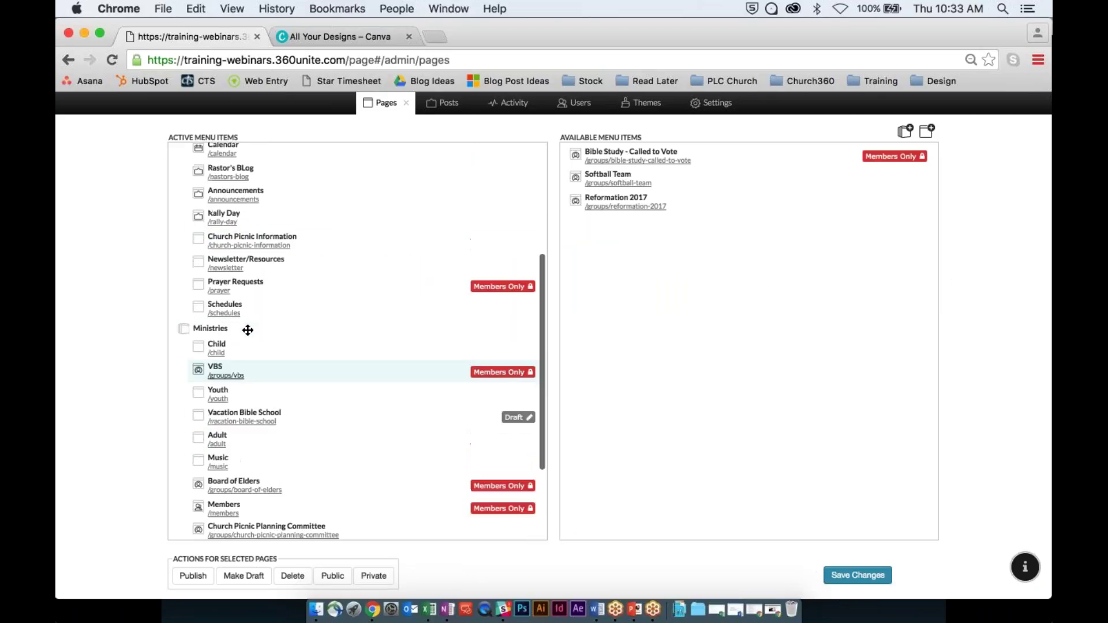
{"action": "left_click_drag", "start_coordinate": [223, 227], "coordinate": [223, 427]}
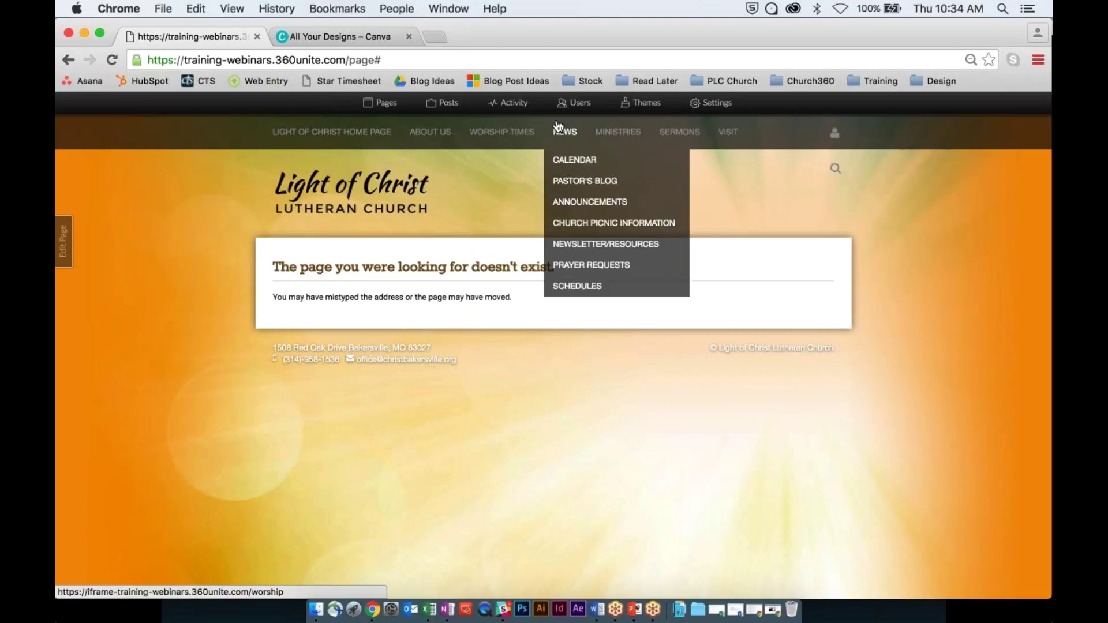
{"action": "mouse_move", "coordinate": [618, 131]}
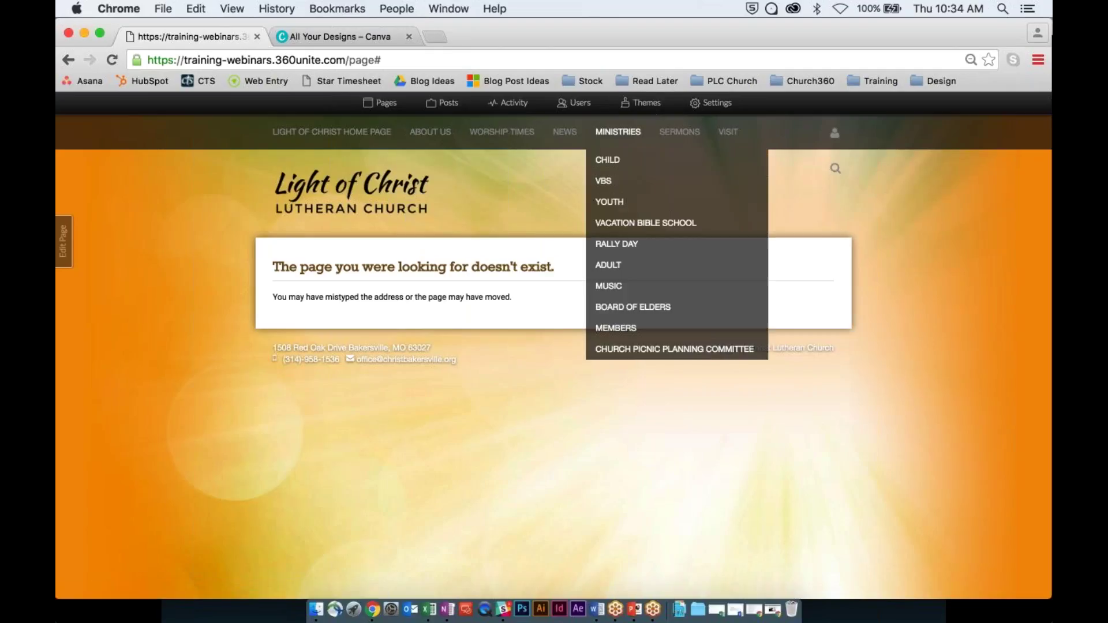
{"action": "left_click", "coordinate": [631, 245]}
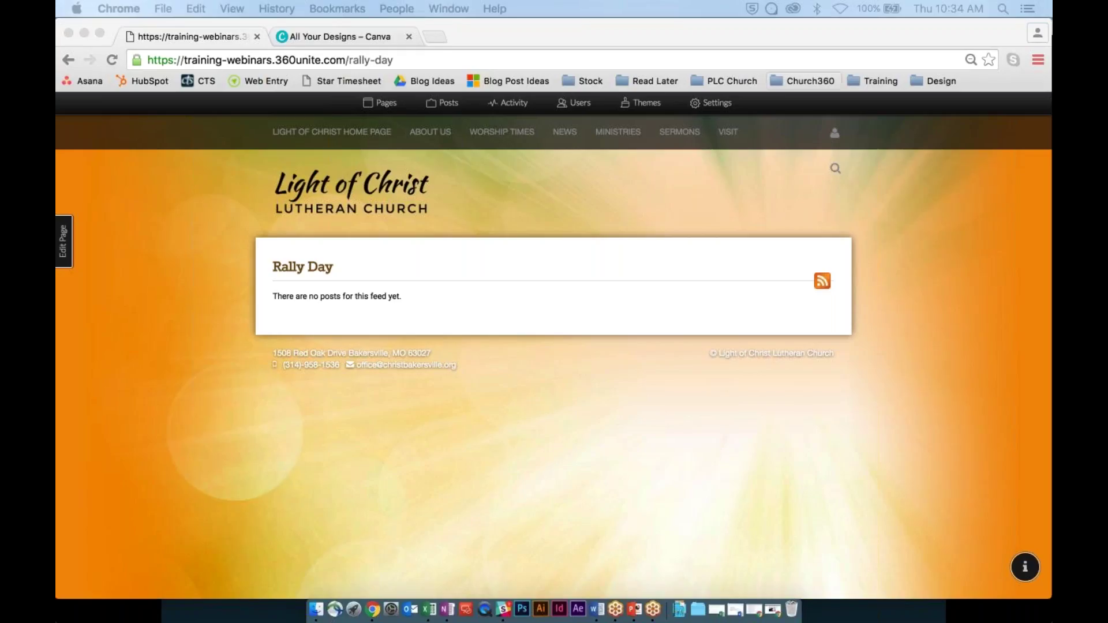
Start a post titled Rally Day 2016 in the Rally Day feed and fill its body with the annual celebration and Sunday School registration text.
{"action": "left_click", "coordinate": [62, 249]}
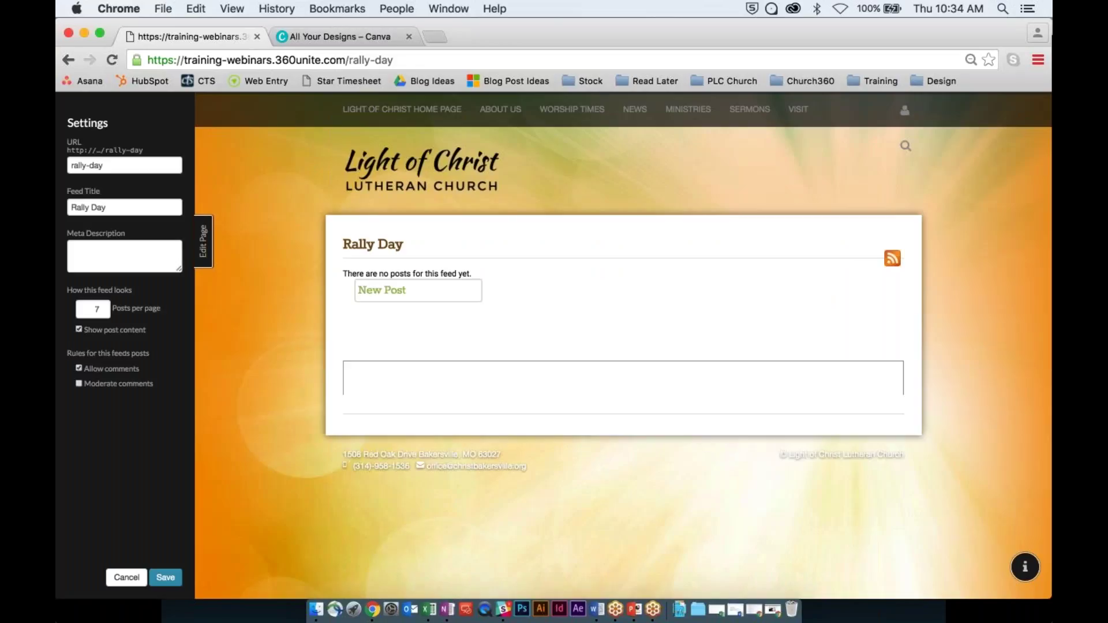
{"action": "key", "text": "BackSpace"}
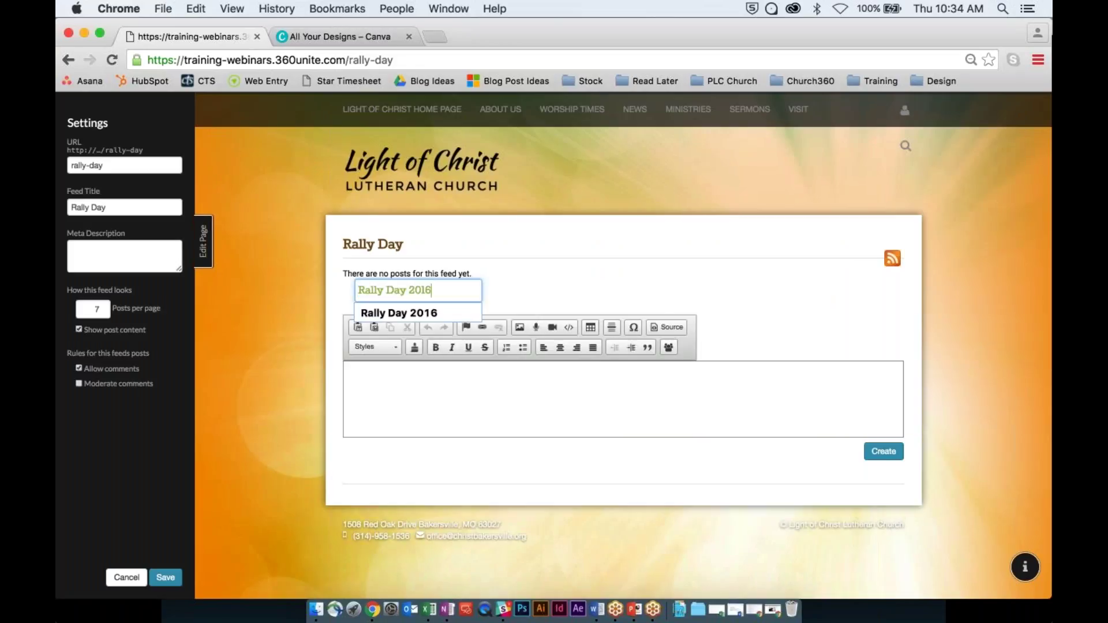
{"action": "left_click", "coordinate": [449, 305]}
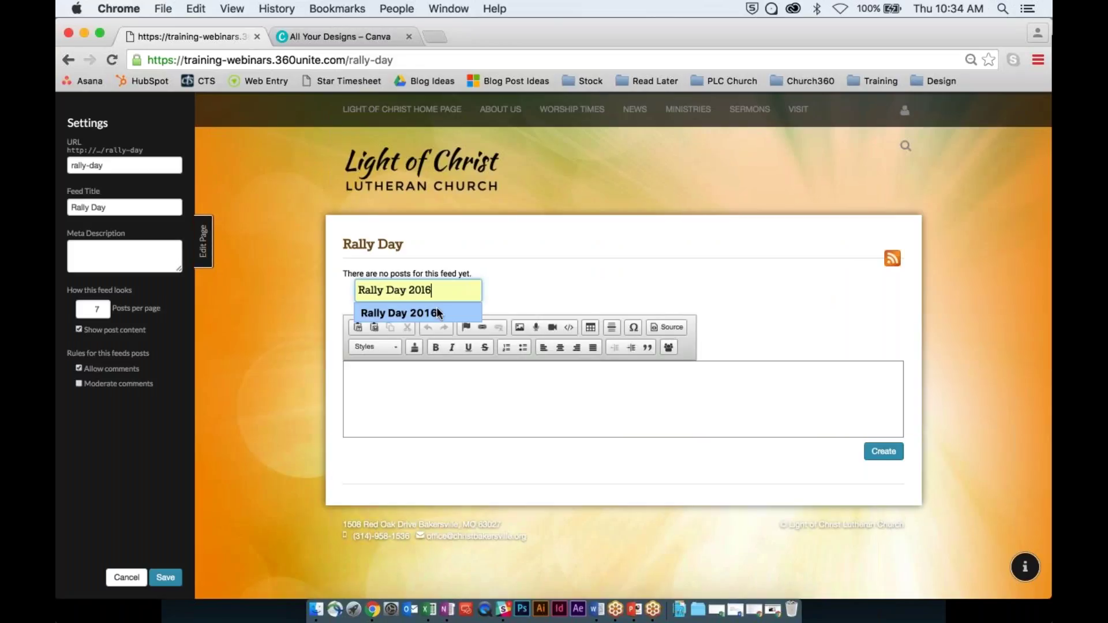
{"action": "key", "text": "Tab"}
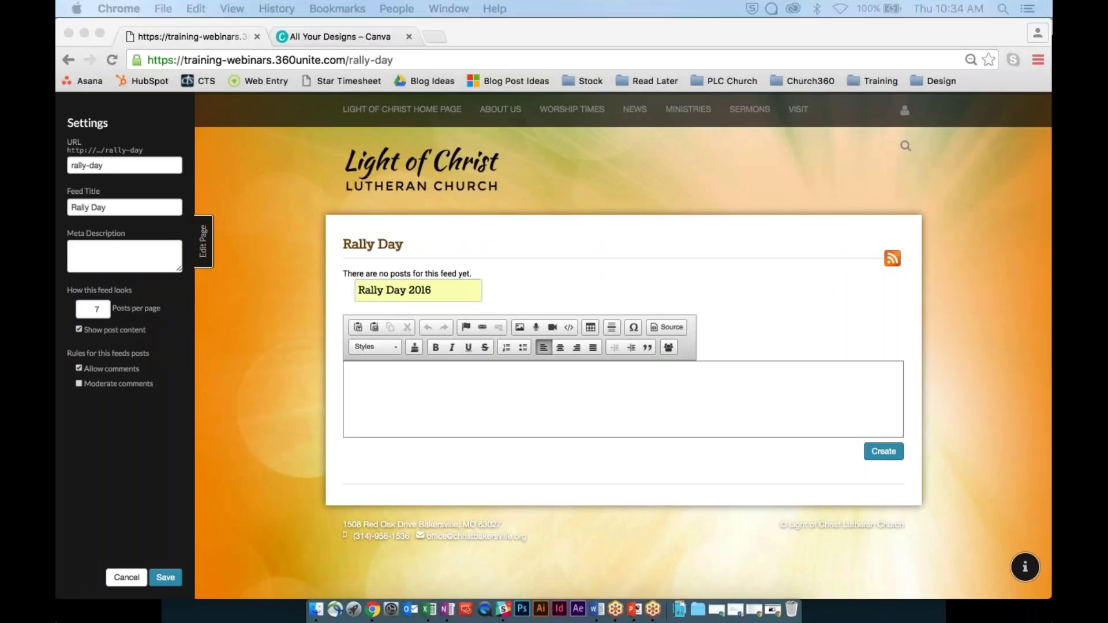
{"action": "left_click", "coordinate": [413, 397]}
{"action": "type", "text": "This year's annual celebration of Rally Day is Sunday, August 30 at 9:45 AM (between the two worship services) on the front lawn. Join us for light refreshments, fellowship with others, and the opportunity to learn more about the ways you can serve others in the name of Jesus Christ.  Sunday School registration will also take place on Rally Day; families are encouraged to attend and register their child(ren) for Fall classes."}
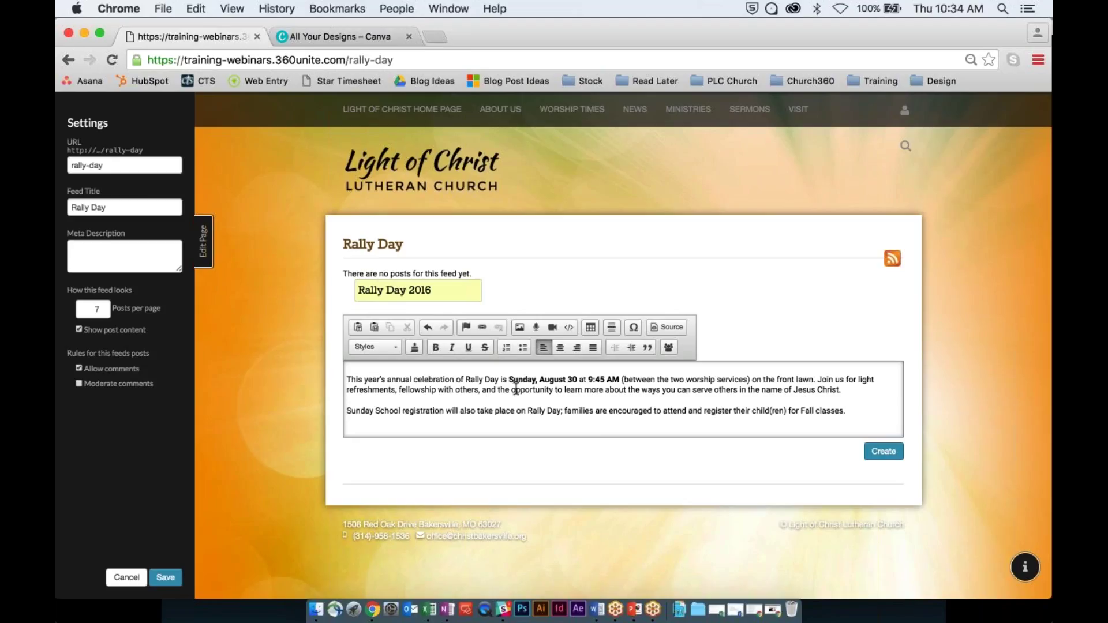
Link the bold text "Sunday, August 30 at 9:45 AM" in the post to a page or feed in the site.
{"action": "left_click_drag", "start_coordinate": [523, 381], "coordinate": [346, 379]}
{"action": "left_click_drag", "start_coordinate": [620, 379], "coordinate": [509, 379]}
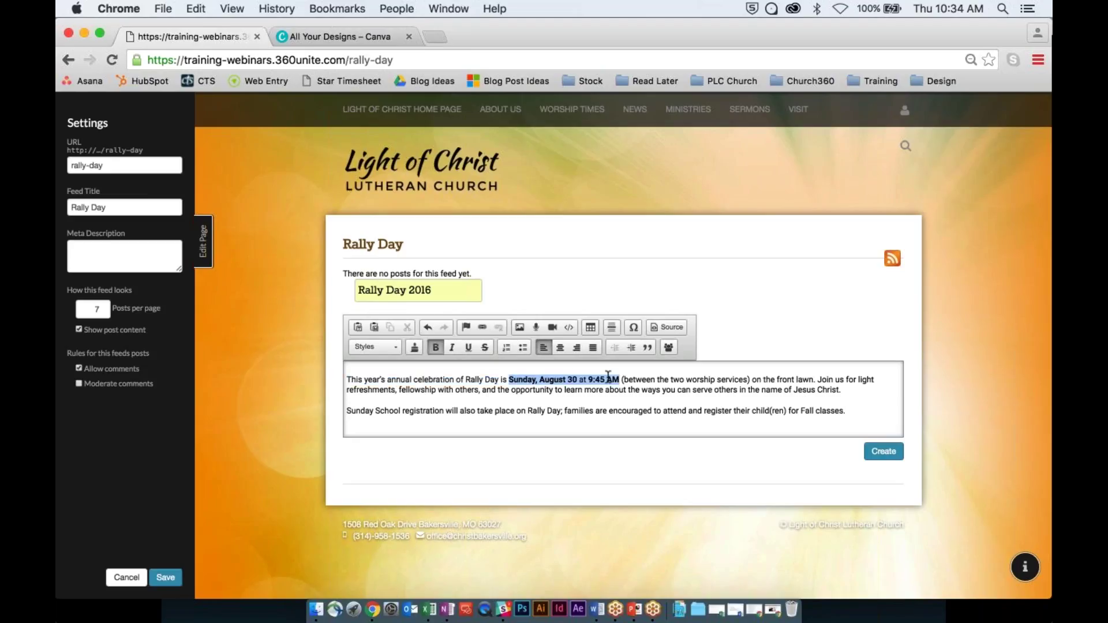
{"action": "left_click", "coordinate": [481, 327]}
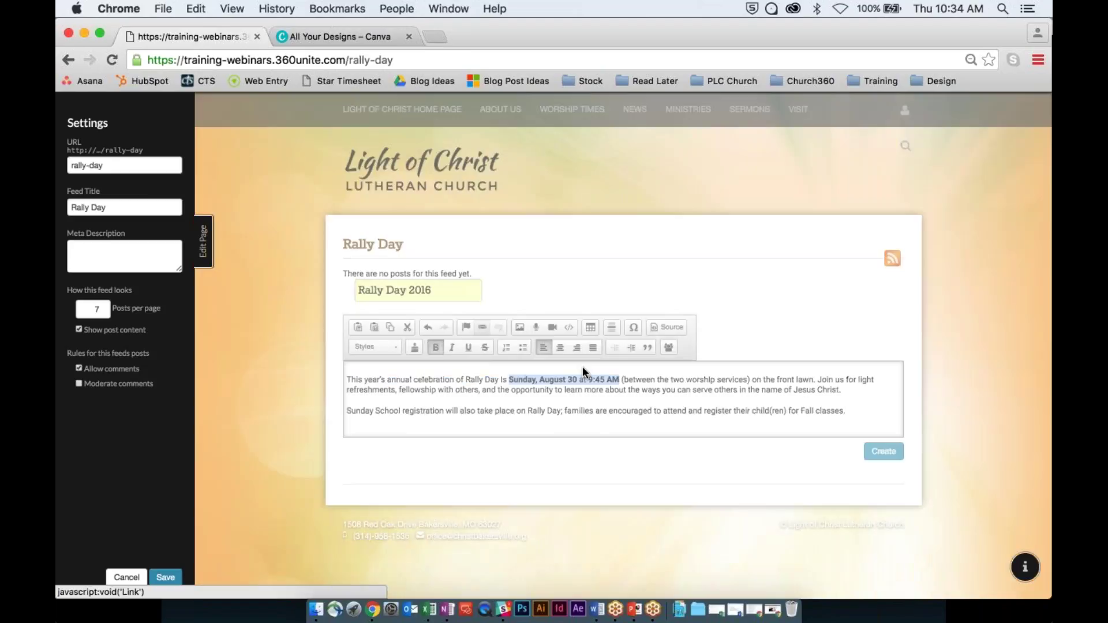
{"action": "left_click", "coordinate": [565, 295]}
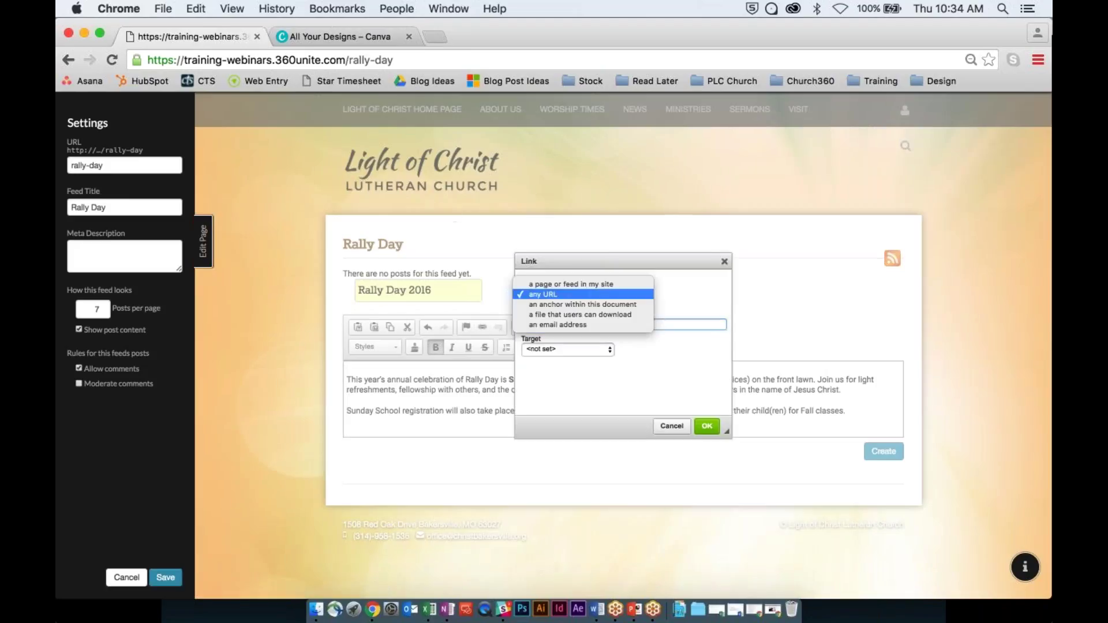
{"action": "left_click", "coordinate": [564, 284]}
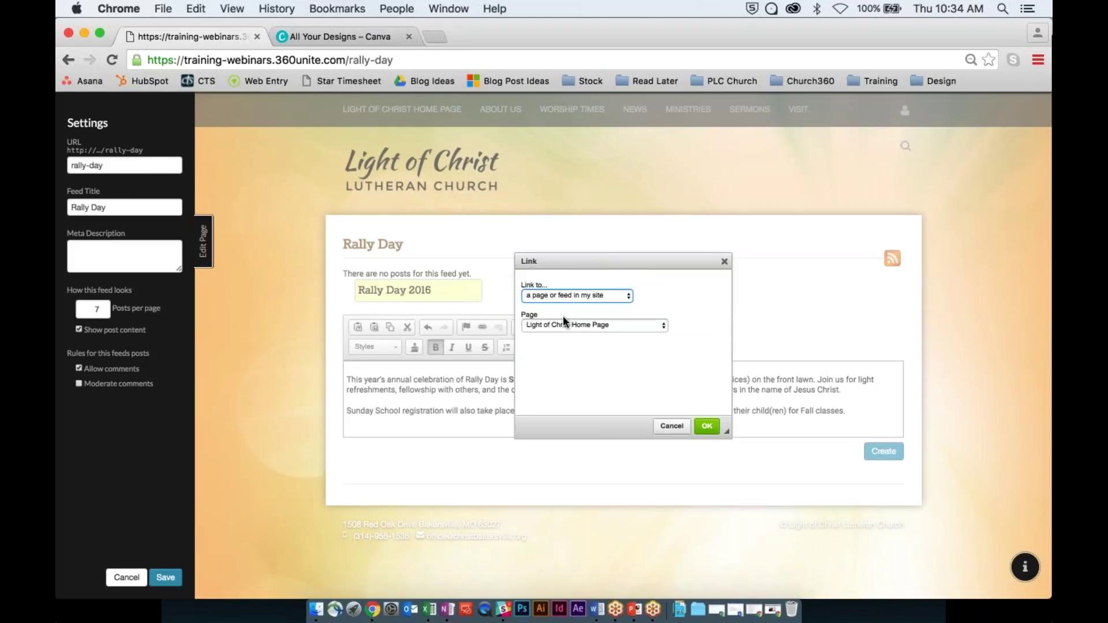
{"action": "left_click", "coordinate": [563, 320]}
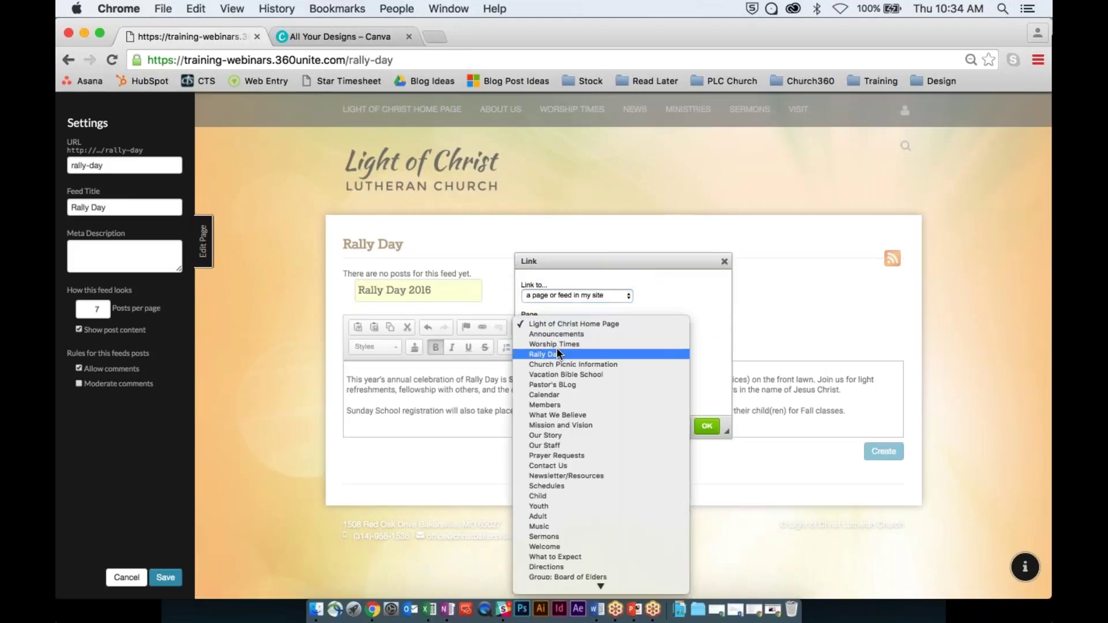
{"action": "left_click", "coordinate": [562, 403]}
{"action": "left_click", "coordinate": [707, 426]}
{"action": "left_click", "coordinate": [707, 426]}
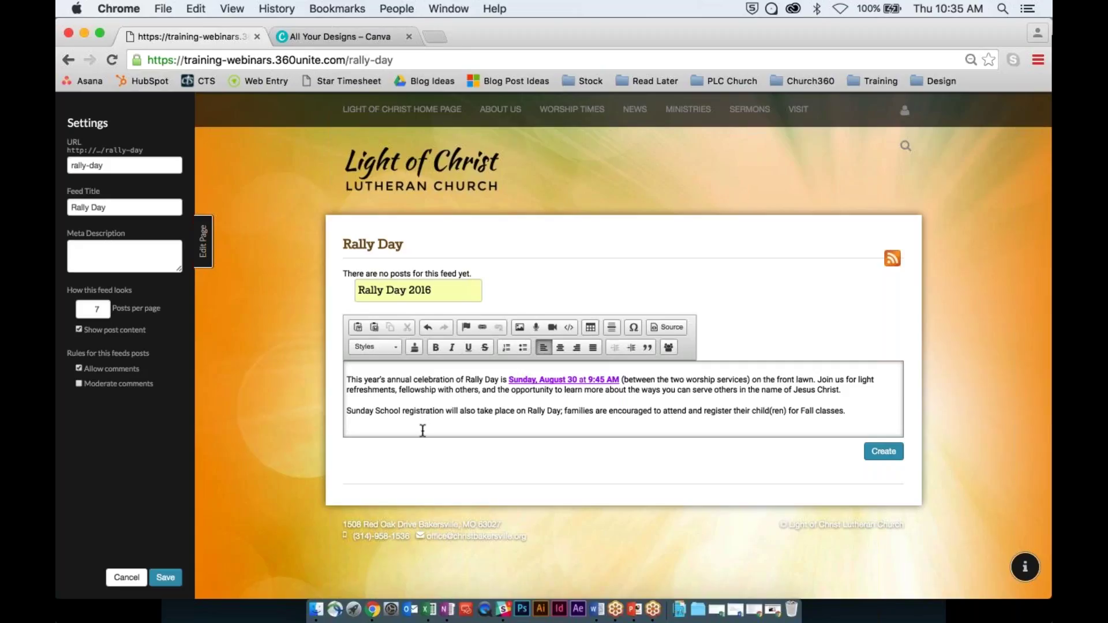
Start inserting an image into the post and show the assets uploaded on other pages.
{"action": "left_click", "coordinate": [520, 326]}
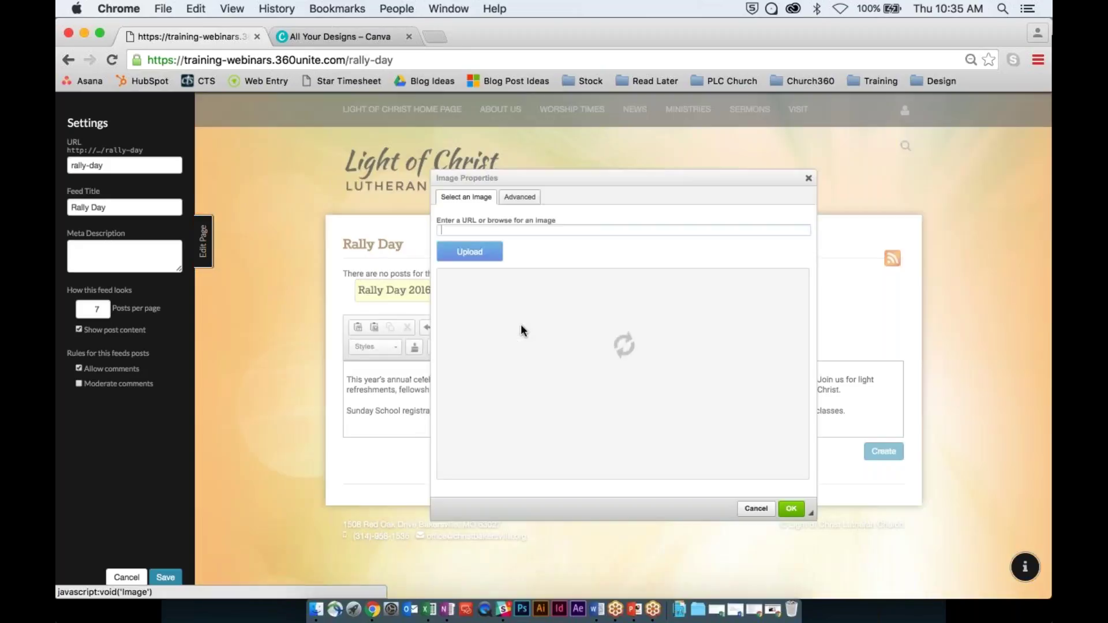
{"action": "left_click", "coordinate": [469, 252]}
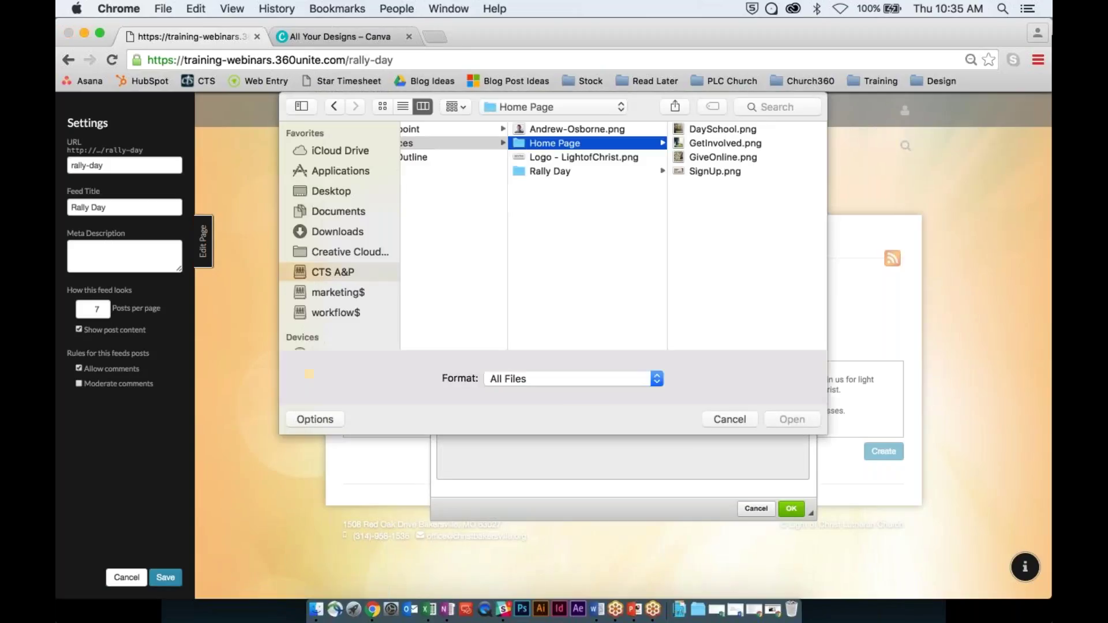
{"action": "left_click", "coordinate": [731, 419]}
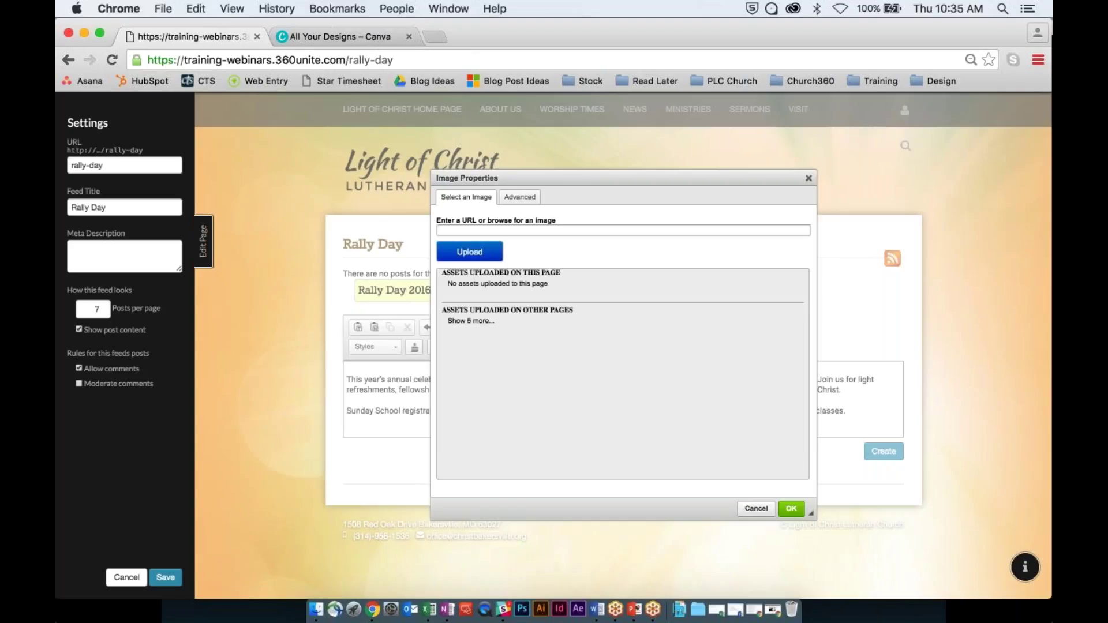
{"action": "left_click", "coordinate": [471, 321]}
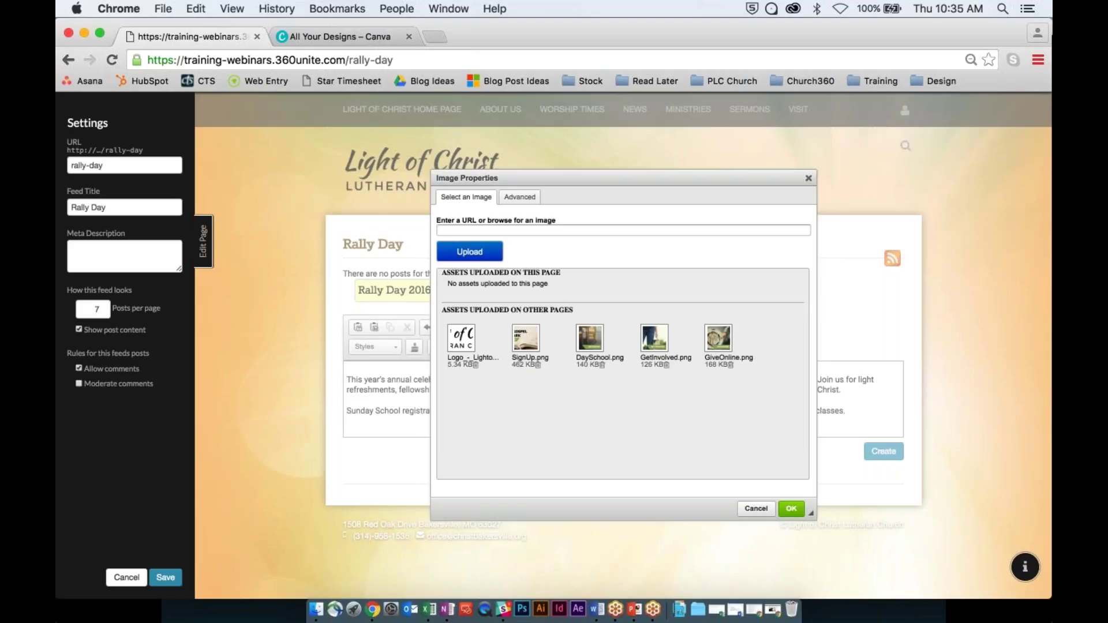
Upload Announcement - RallyDay.jpg from the Rally Day folder in resources and insert it into the post.
{"action": "left_click", "coordinate": [477, 253]}
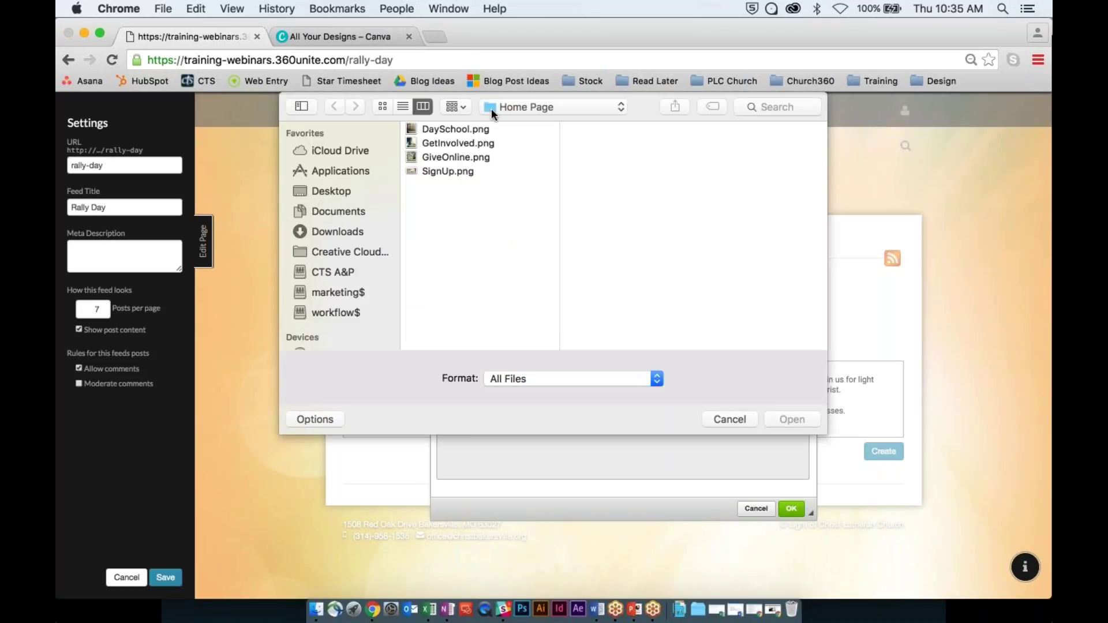
{"action": "left_click", "coordinate": [491, 108]}
{"action": "left_click", "coordinate": [525, 123]}
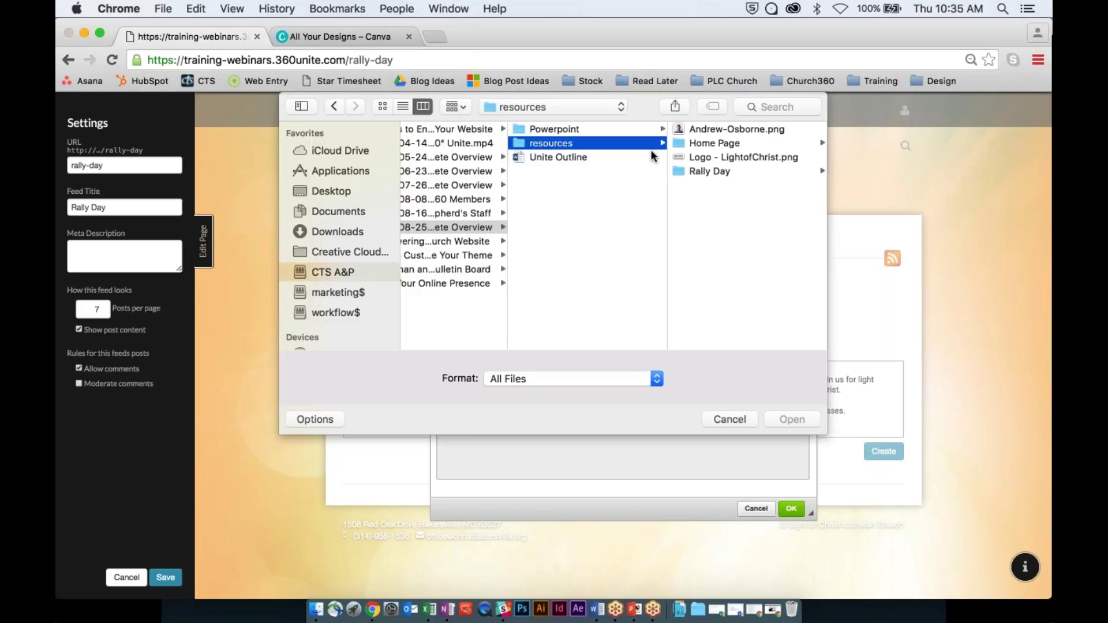
{"action": "left_click", "coordinate": [705, 170]}
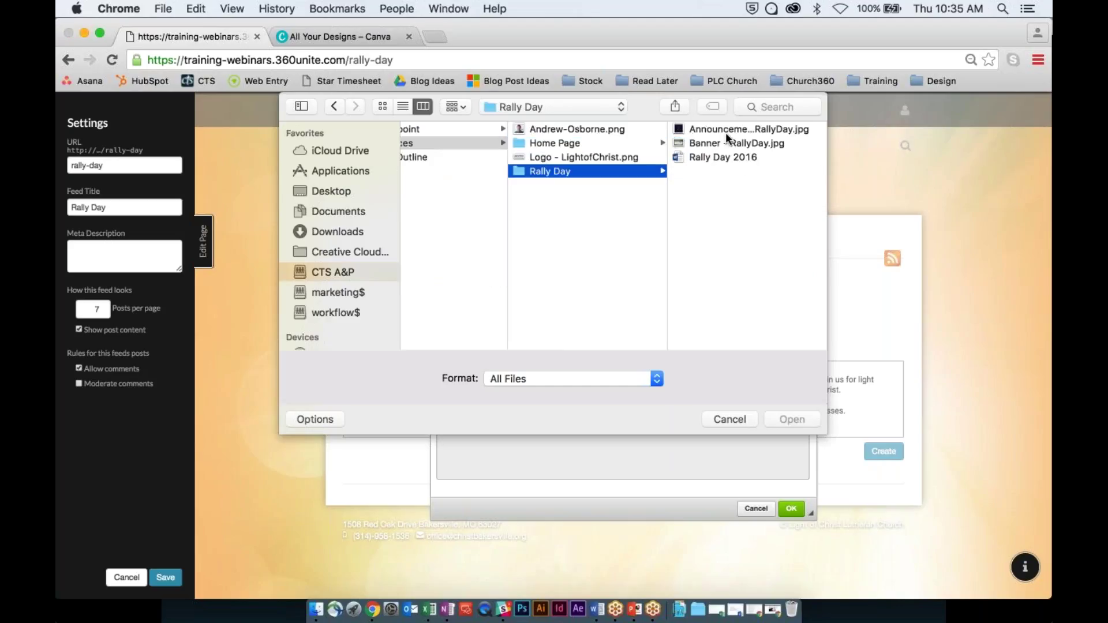
{"action": "left_click", "coordinate": [726, 142]}
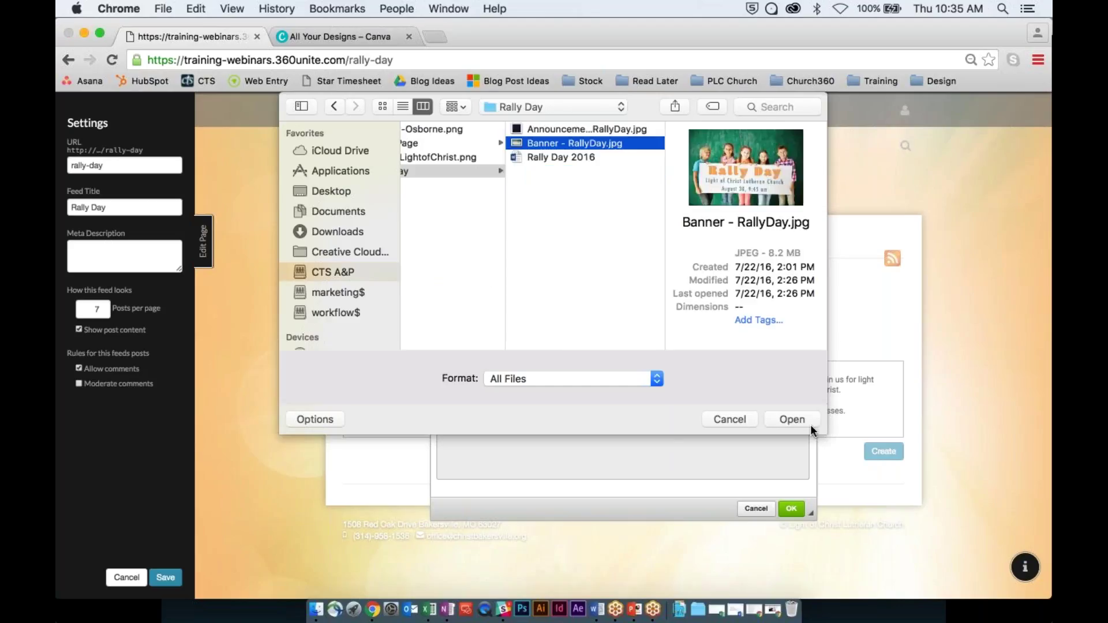
{"action": "left_click", "coordinate": [606, 131]}
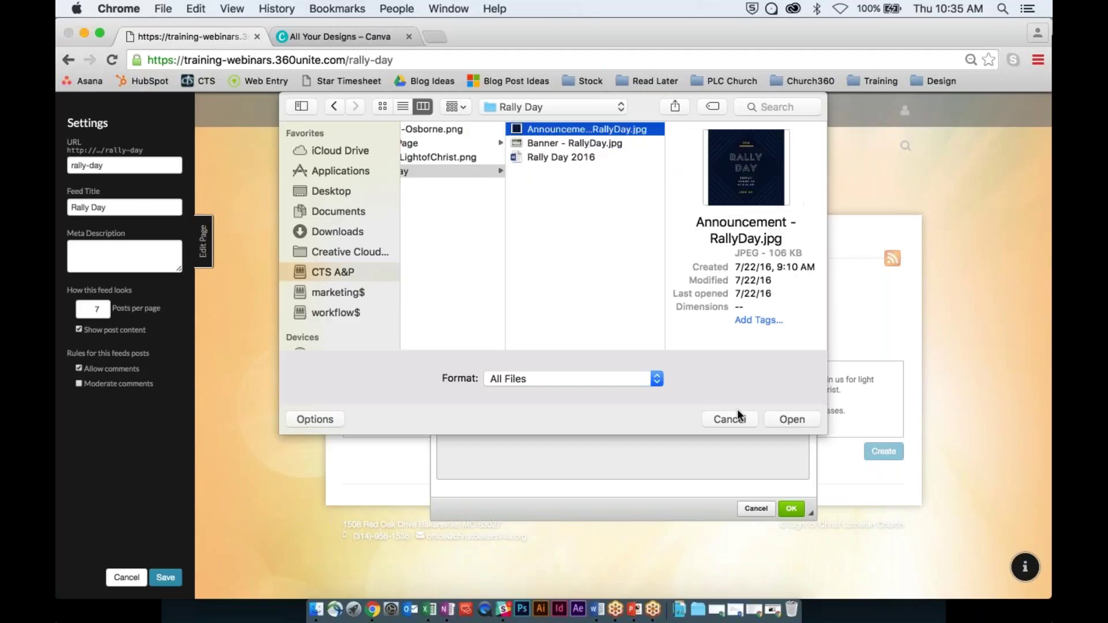
{"action": "left_click", "coordinate": [792, 420]}
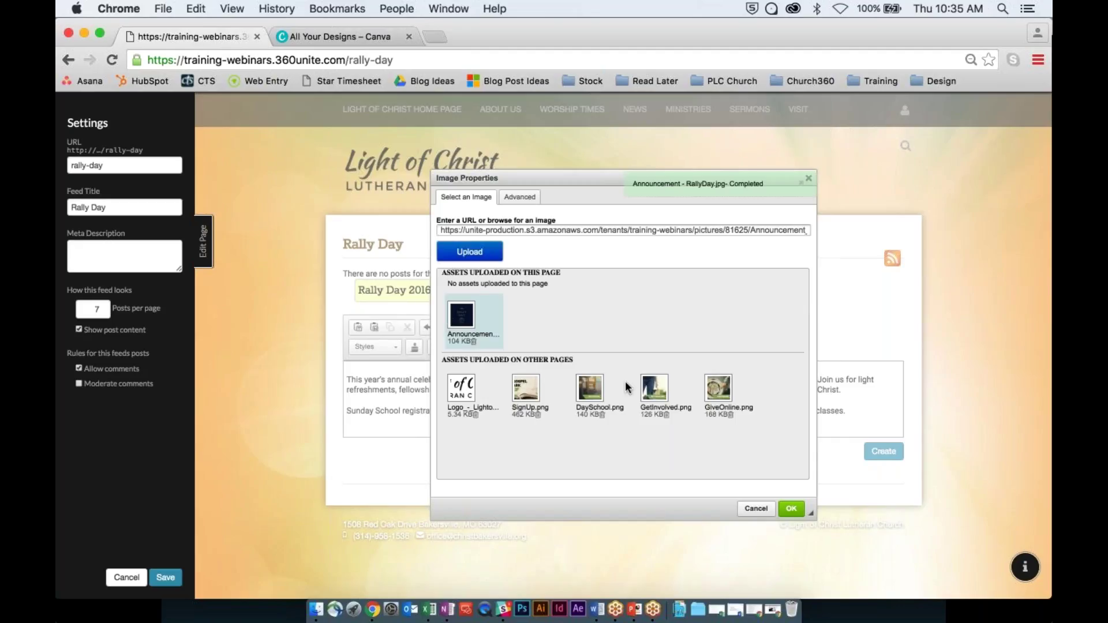
{"action": "left_click", "coordinate": [791, 508]}
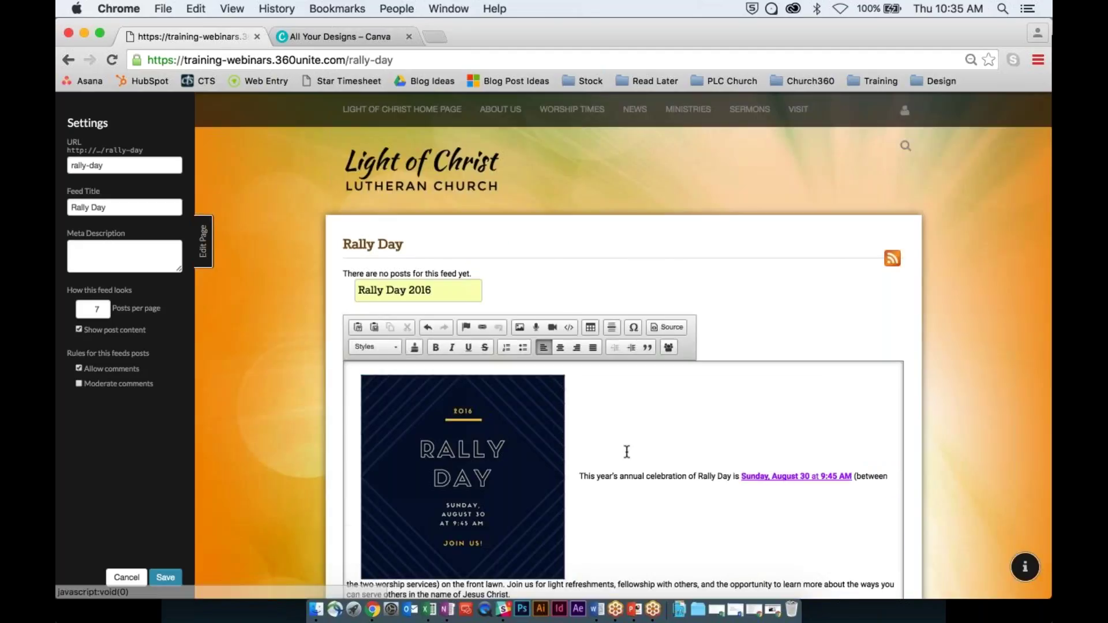
Resize the Rally Day image in the post to a width of 250 px.
{"action": "scroll", "coordinate": [627, 452], "scroll_direction": "down", "scroll_amount": 3}
{"action": "key", "text": "shift+Left"}
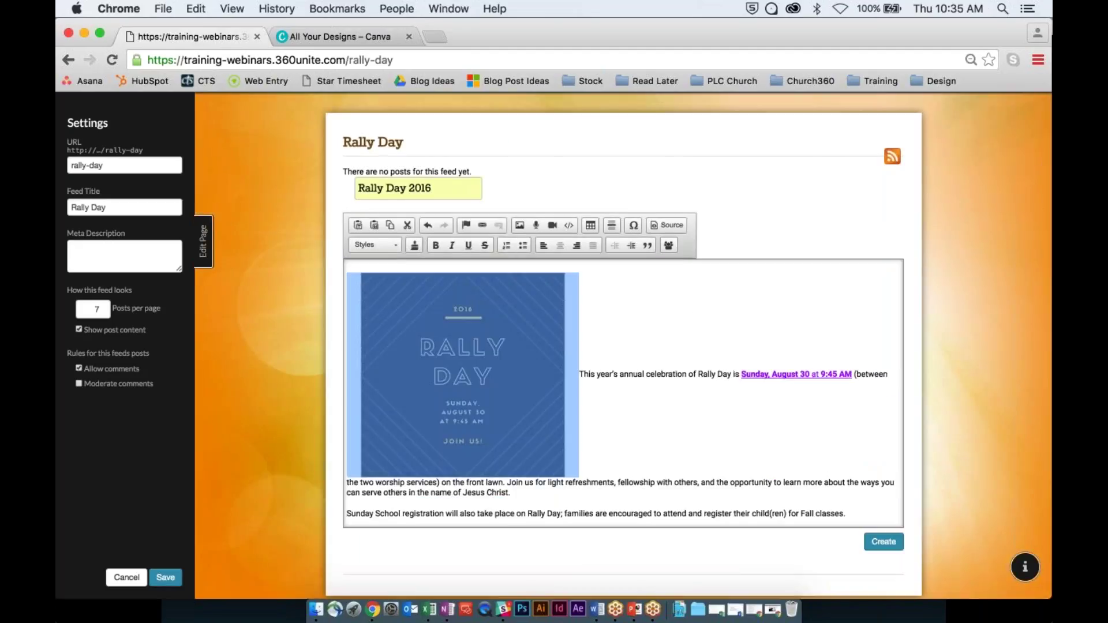
{"action": "double_click", "coordinate": [541, 339]}
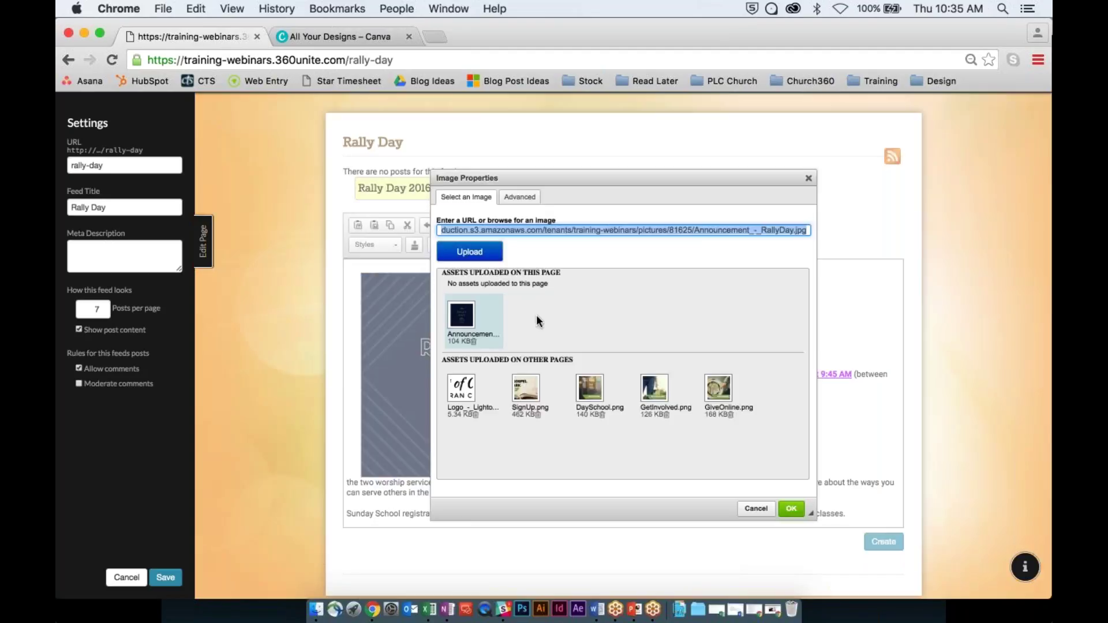
{"action": "left_click", "coordinate": [520, 197]}
{"action": "left_click_drag", "start_coordinate": [468, 279], "coordinate": [424, 276]}
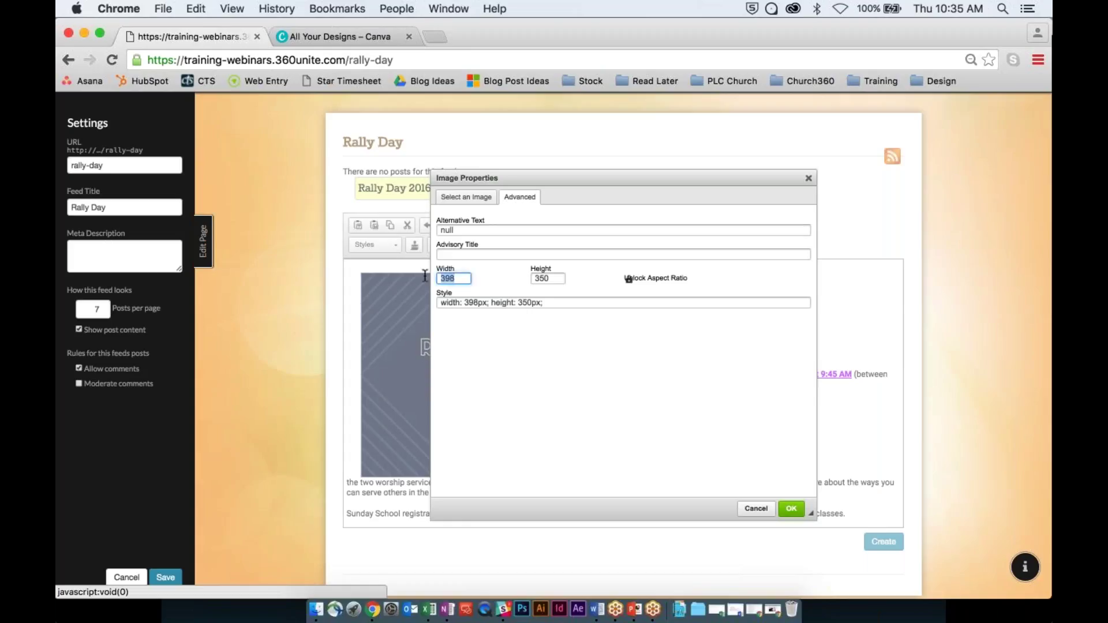
{"action": "type", "text": "250"}
{"action": "left_click", "coordinate": [791, 508]}
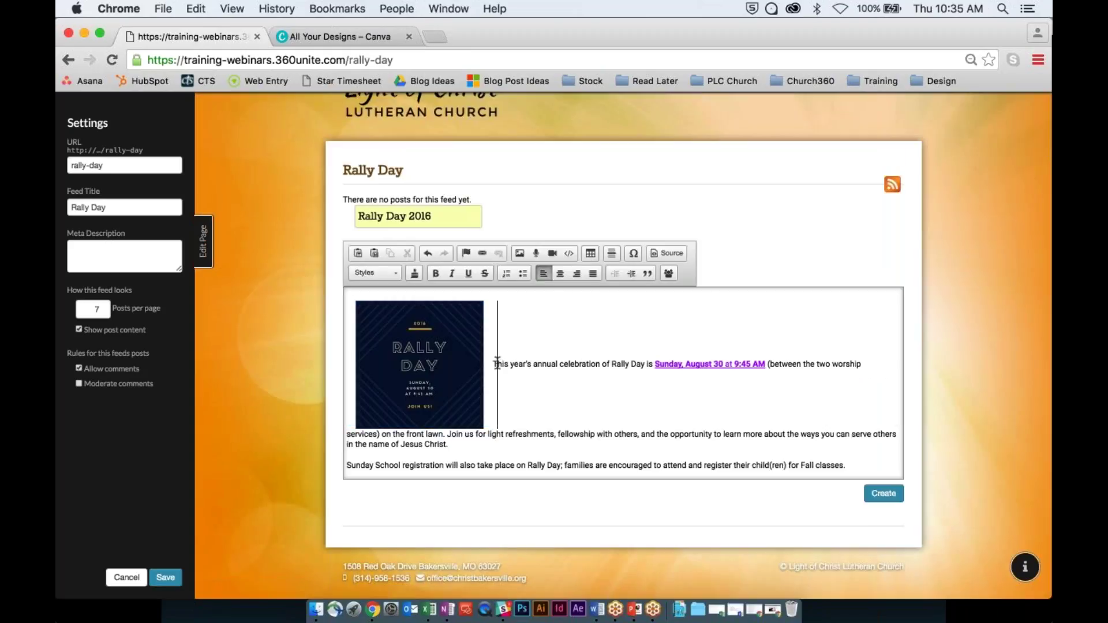
{"action": "left_click_drag", "start_coordinate": [497, 362], "coordinate": [896, 478]}
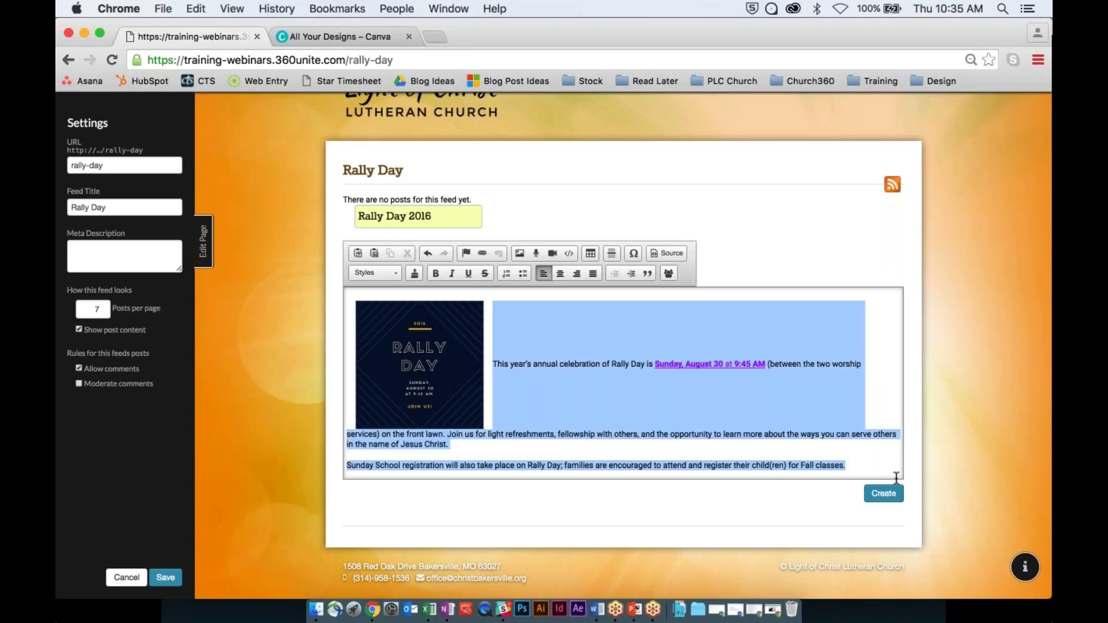
{"action": "left_click", "coordinate": [560, 275]}
{"action": "left_click", "coordinate": [542, 274]}
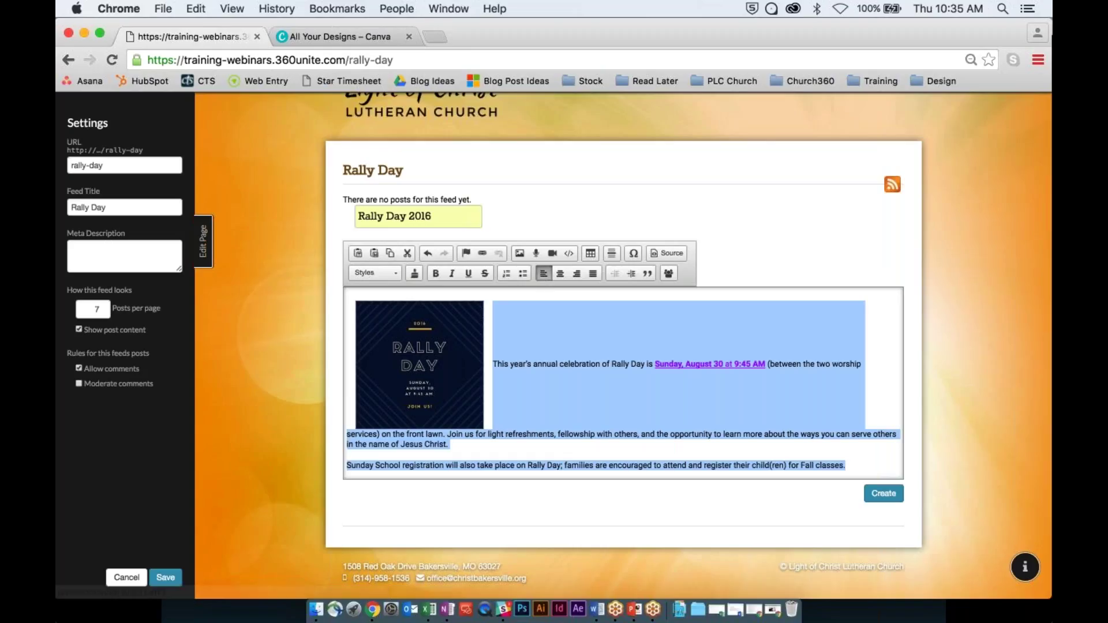
Move the announcement text onto its own line below the Rally Day image.
{"action": "left_click", "coordinate": [420, 365]}
{"action": "left_click", "coordinate": [508, 363]}
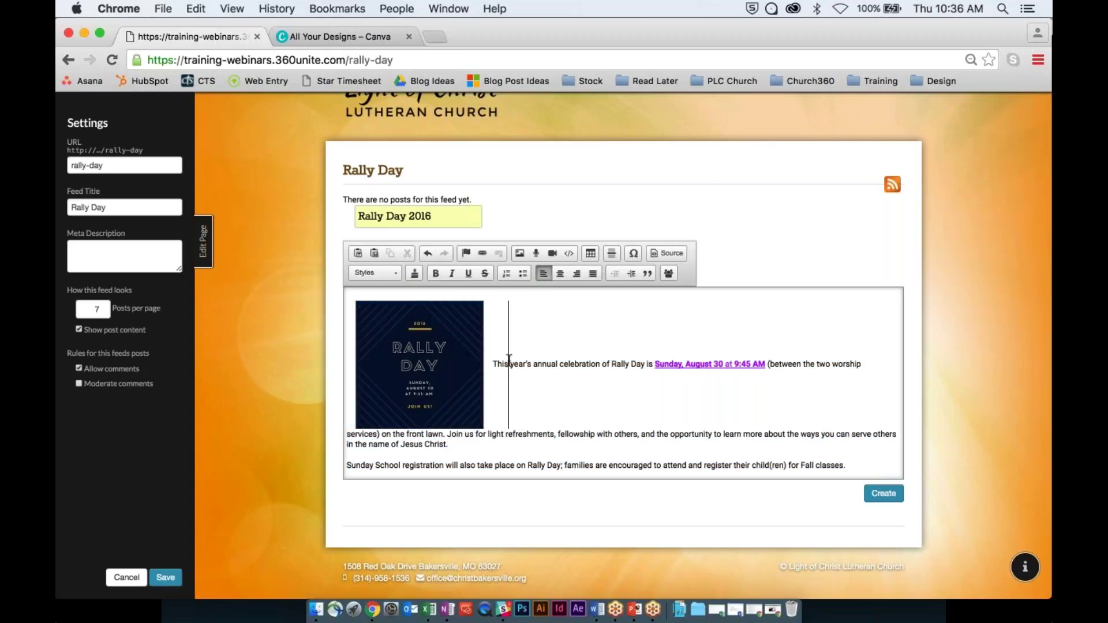
{"action": "key", "text": "Left"}
{"action": "key", "text": "Left"}
{"action": "key", "text": "Left"}
{"action": "key", "text": "Left"}
{"action": "key", "text": "Return"}
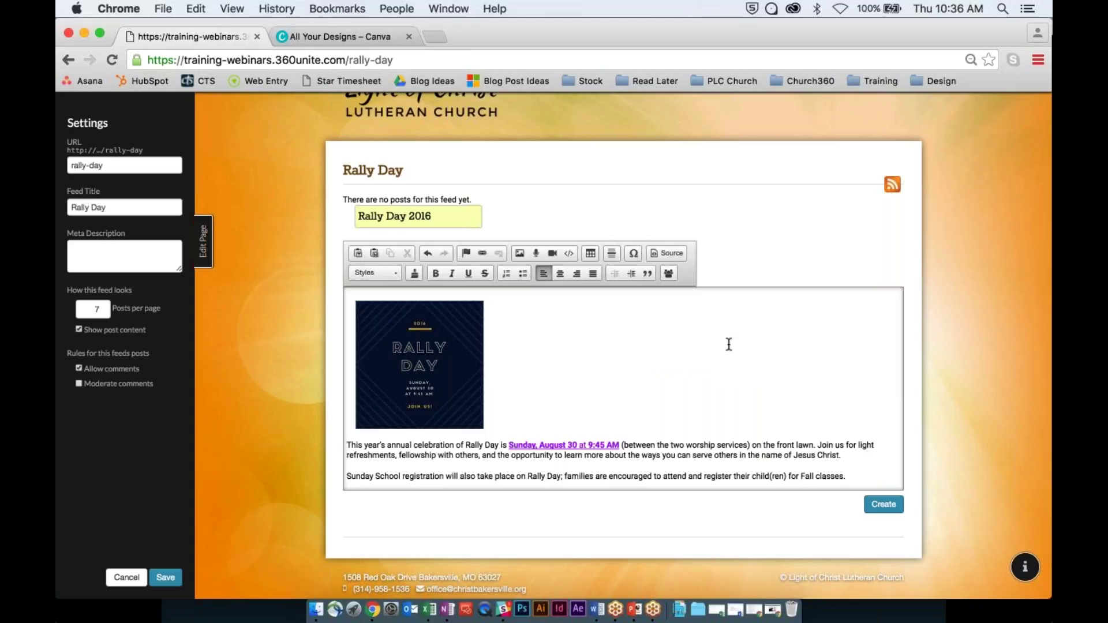
Create the Rally Day 2016 post and check how it looks in the feed.
{"action": "left_click", "coordinate": [883, 504]}
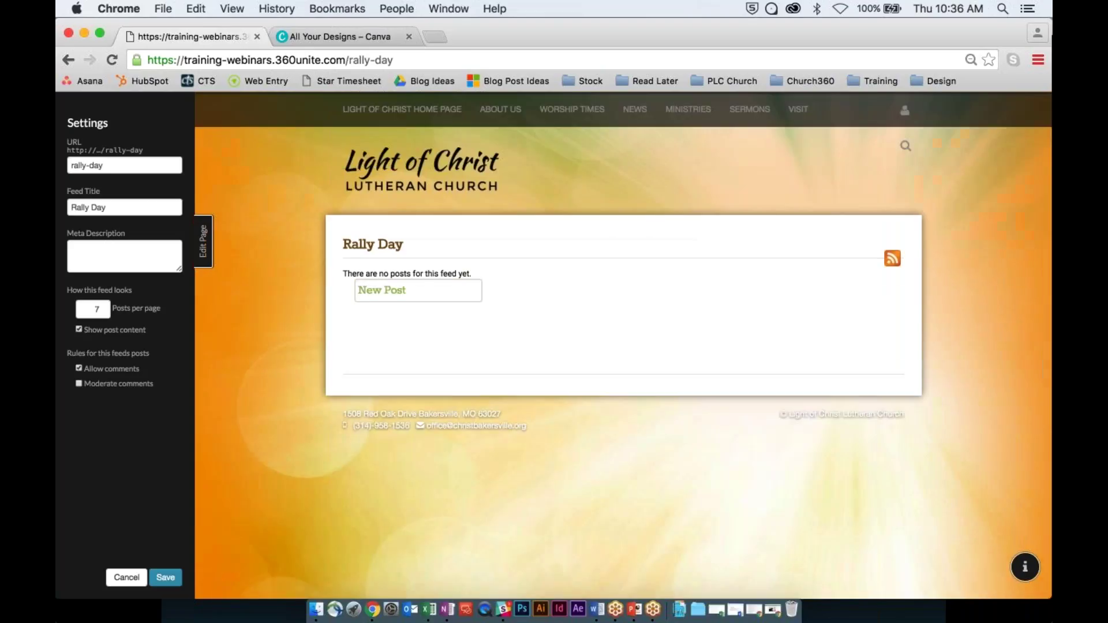
{"action": "scroll", "coordinate": [316, 430], "scroll_direction": "down", "scroll_amount": 4}
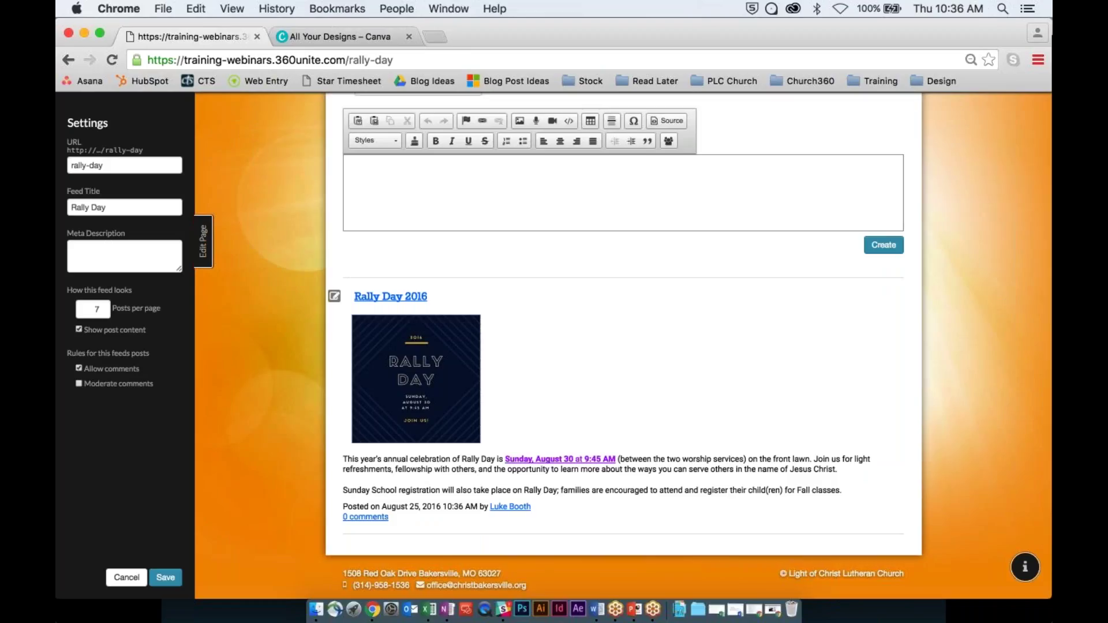
{"action": "scroll", "coordinate": [514, 307], "scroll_direction": "up", "scroll_amount": 5}
Open the Announcements feed under News and try its Show post content option, leaving the page editor without saving.
{"action": "mouse_move", "coordinate": [635, 109]}
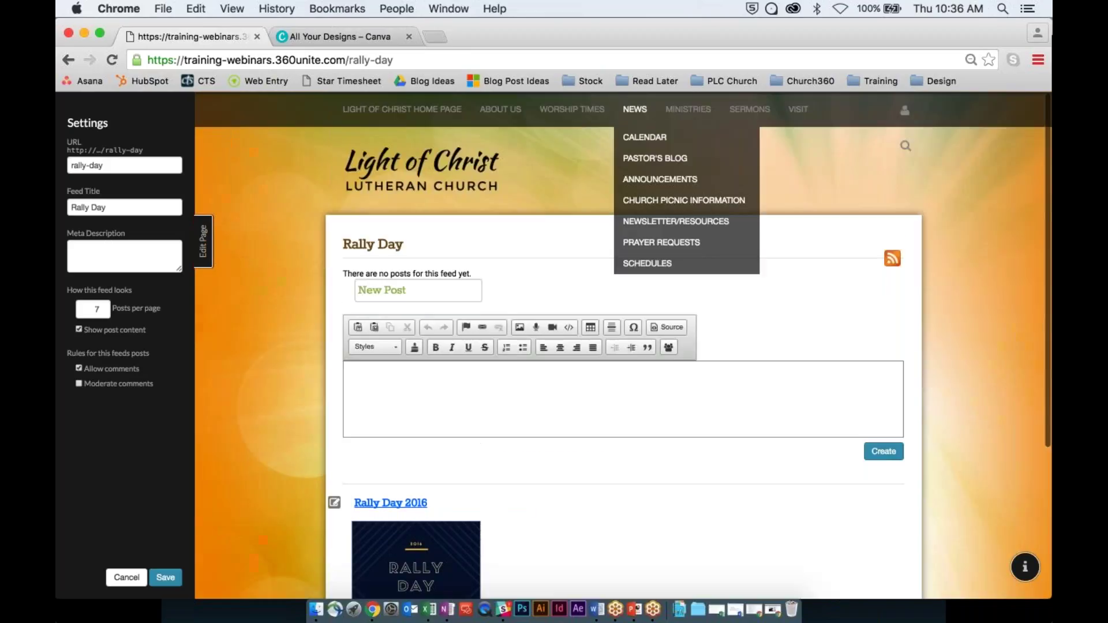
{"action": "left_click", "coordinate": [660, 179]}
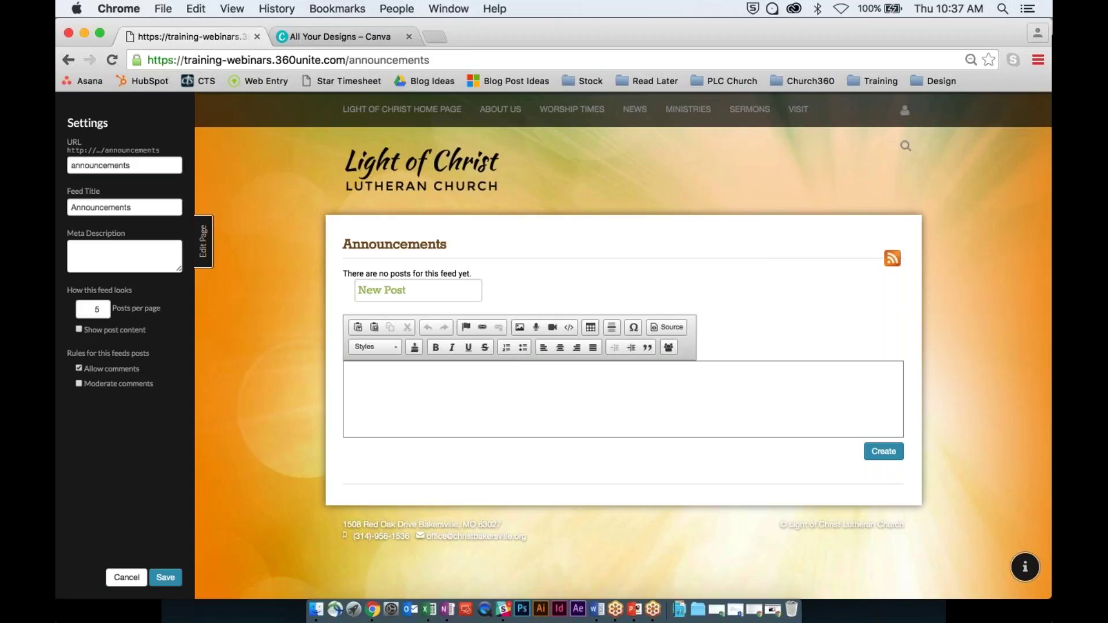
{"action": "left_click", "coordinate": [79, 329]}
{"action": "left_click", "coordinate": [79, 331]}
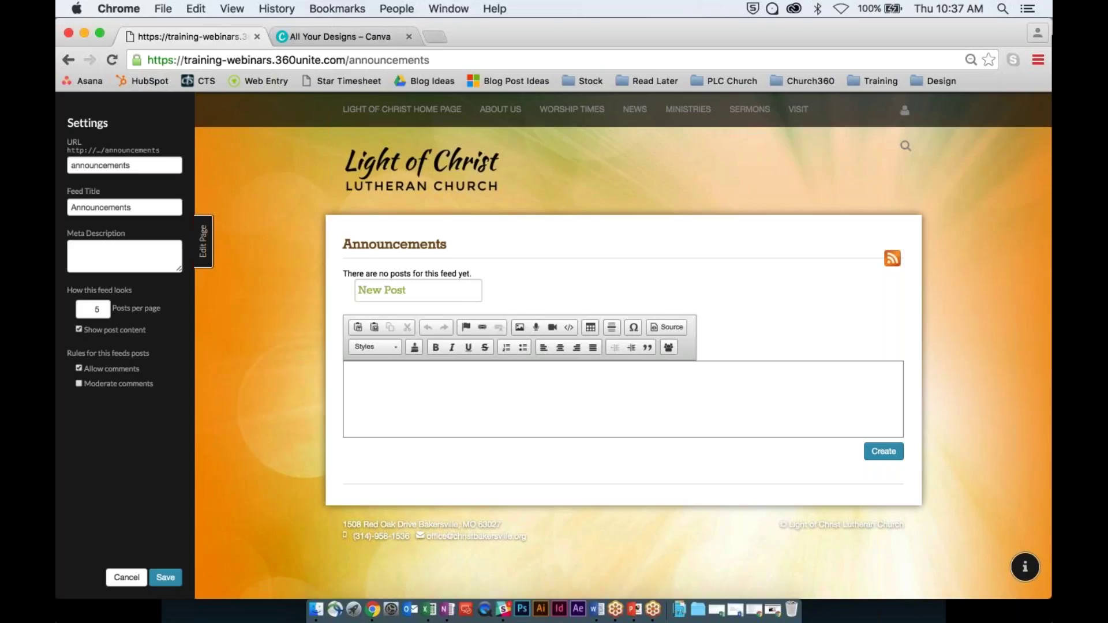
{"action": "left_click", "coordinate": [79, 330]}
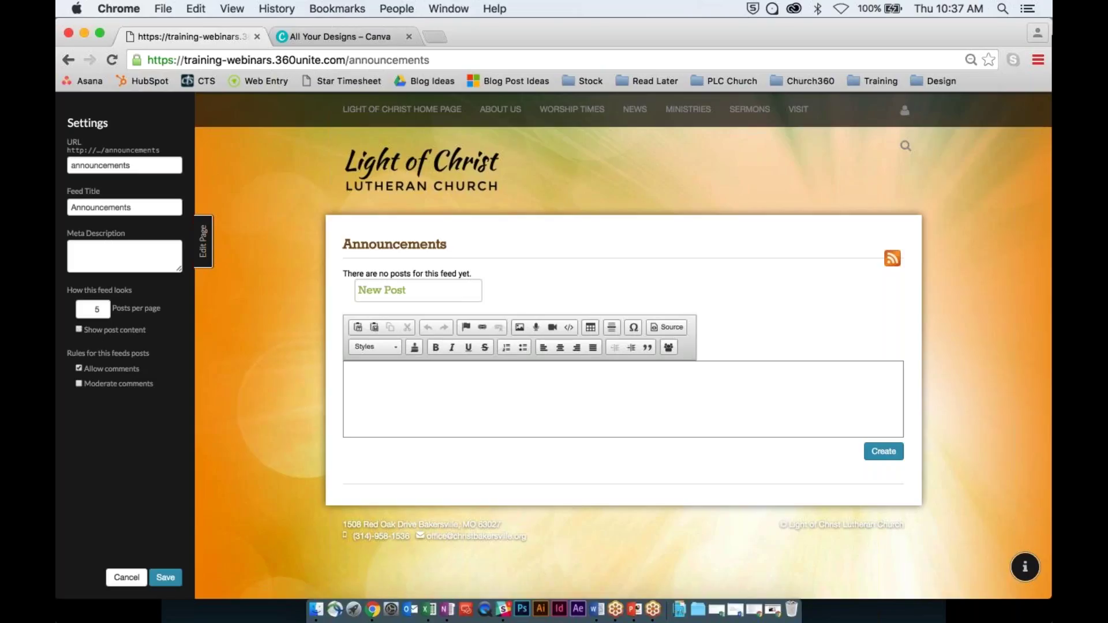
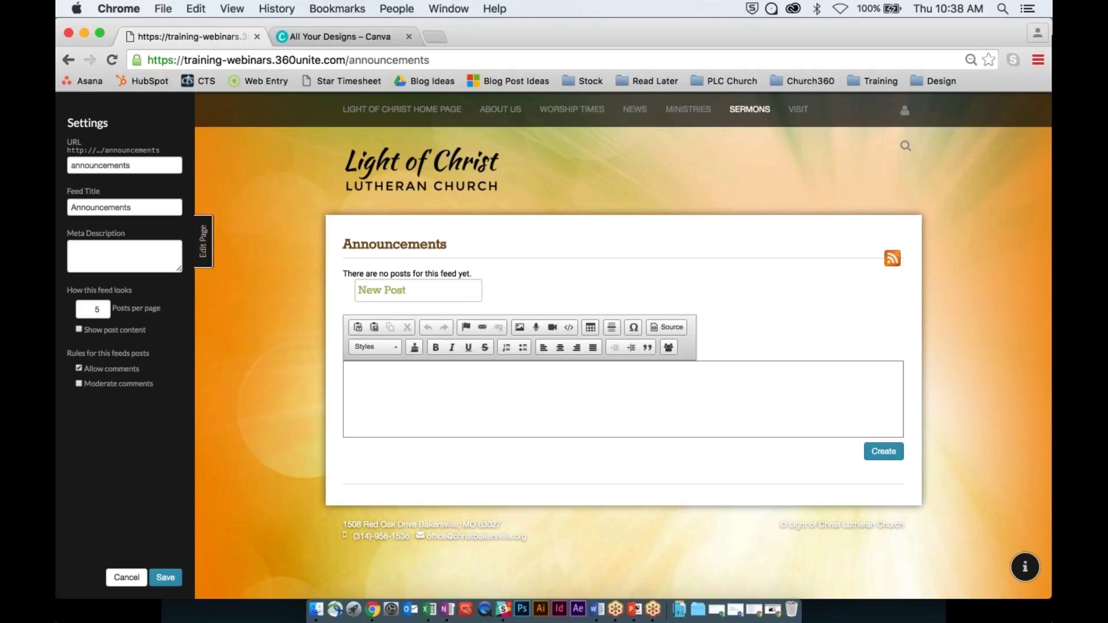
{"action": "left_click", "coordinate": [126, 577]}
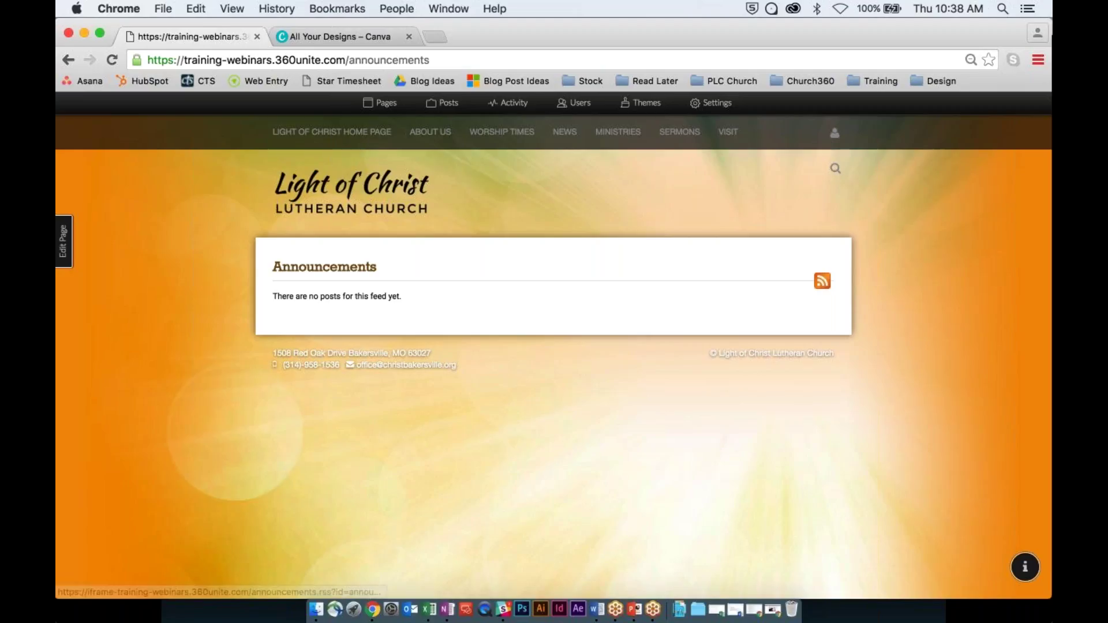
Look over the site's list of posts and its users, and show the mailing lists.
{"action": "left_click", "coordinate": [448, 109]}
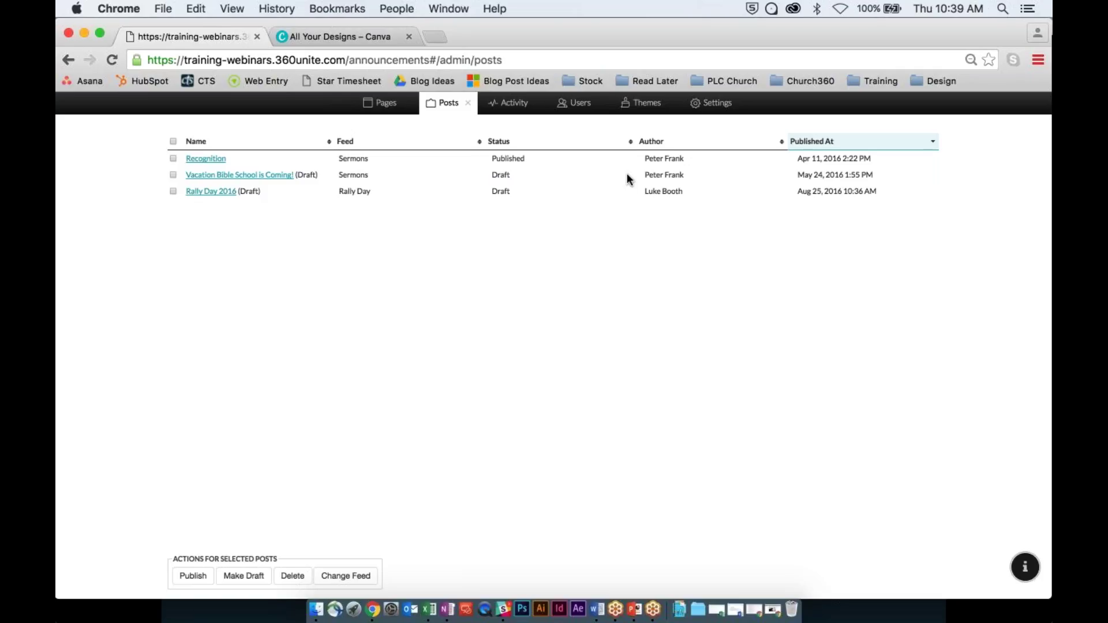
{"action": "left_click", "coordinate": [575, 103]}
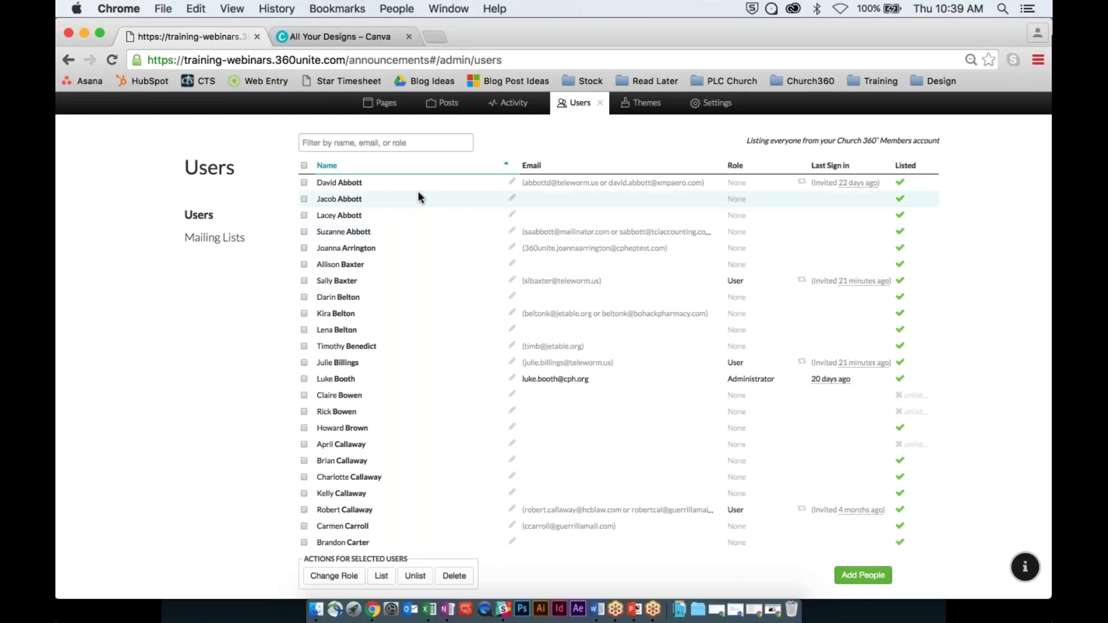
{"action": "left_click", "coordinate": [226, 244]}
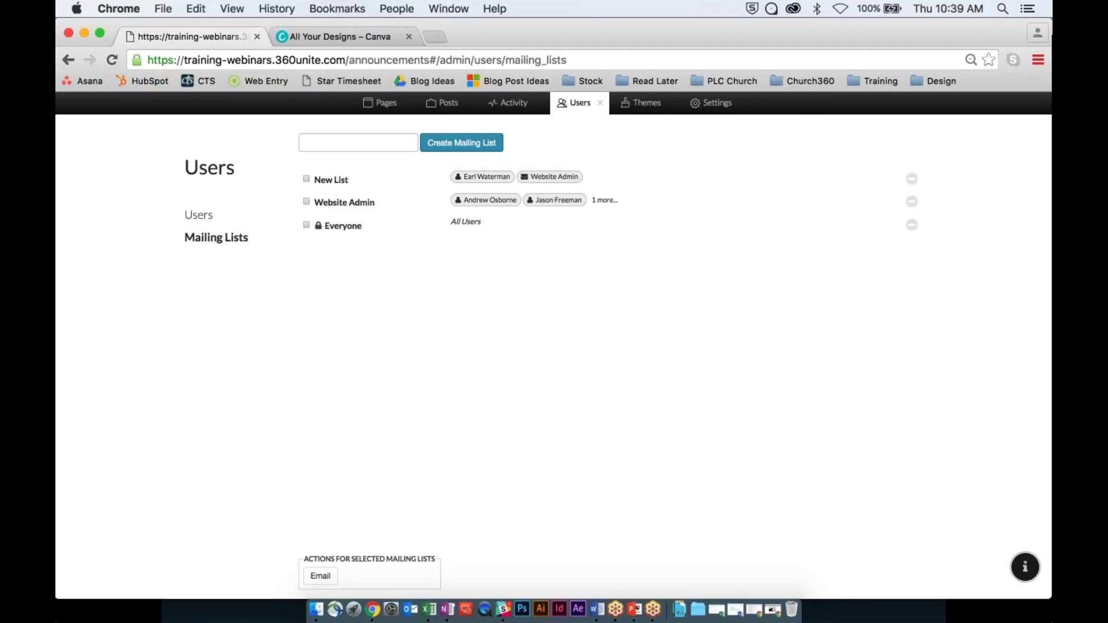
Create a new mailing list named Youth.
{"action": "left_click", "coordinate": [358, 143]}
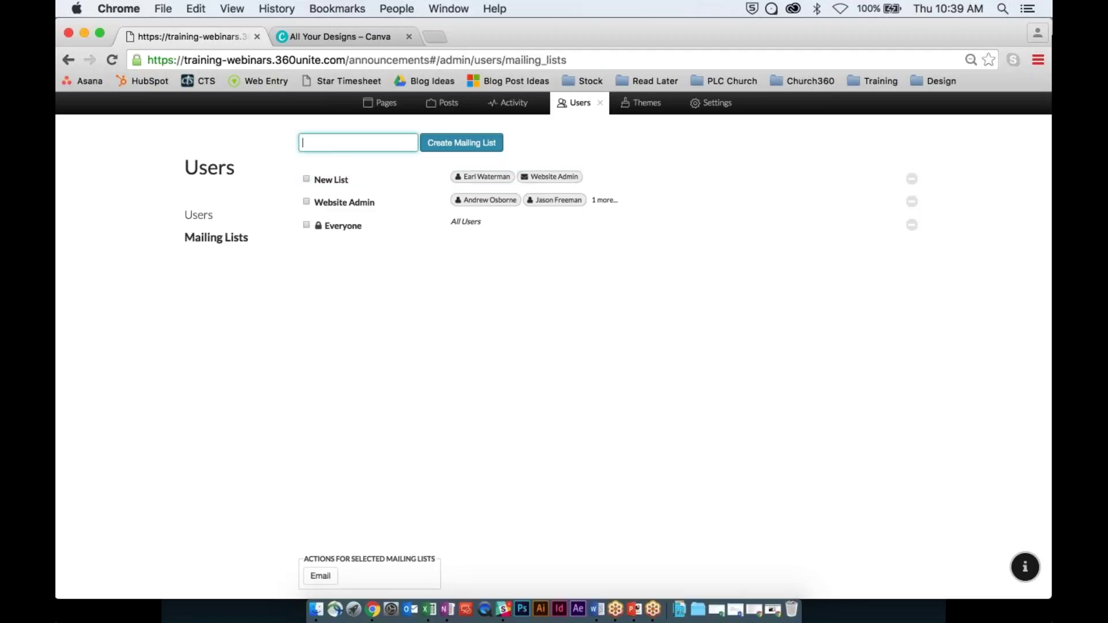
{"action": "type", "text": "Youth"}
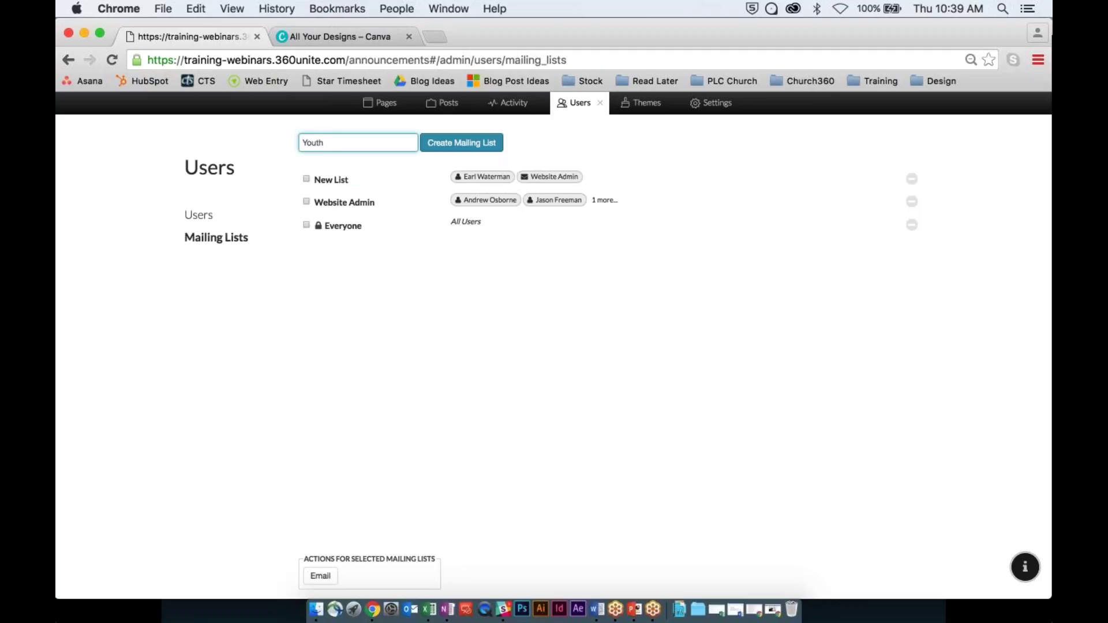
{"action": "left_click", "coordinate": [452, 149]}
Try adding one member and the Website Admin list as recipients of the Youth mailing list, leaving user management without saving.
{"action": "left_click", "coordinate": [366, 252]}
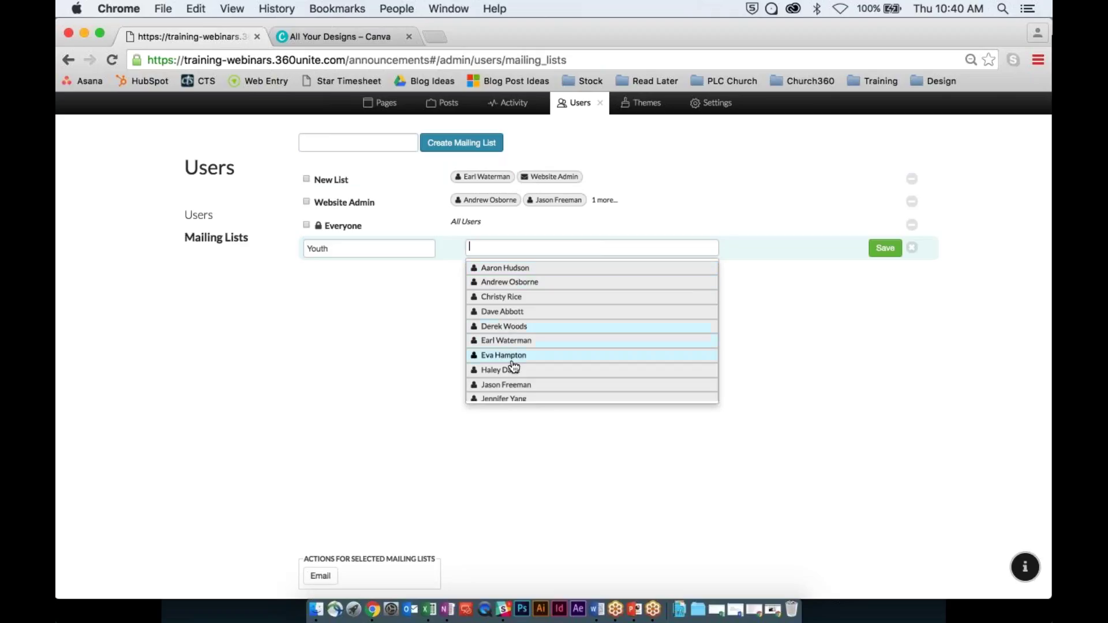
{"action": "scroll", "coordinate": [513, 367], "scroll_direction": "down", "scroll_amount": 5}
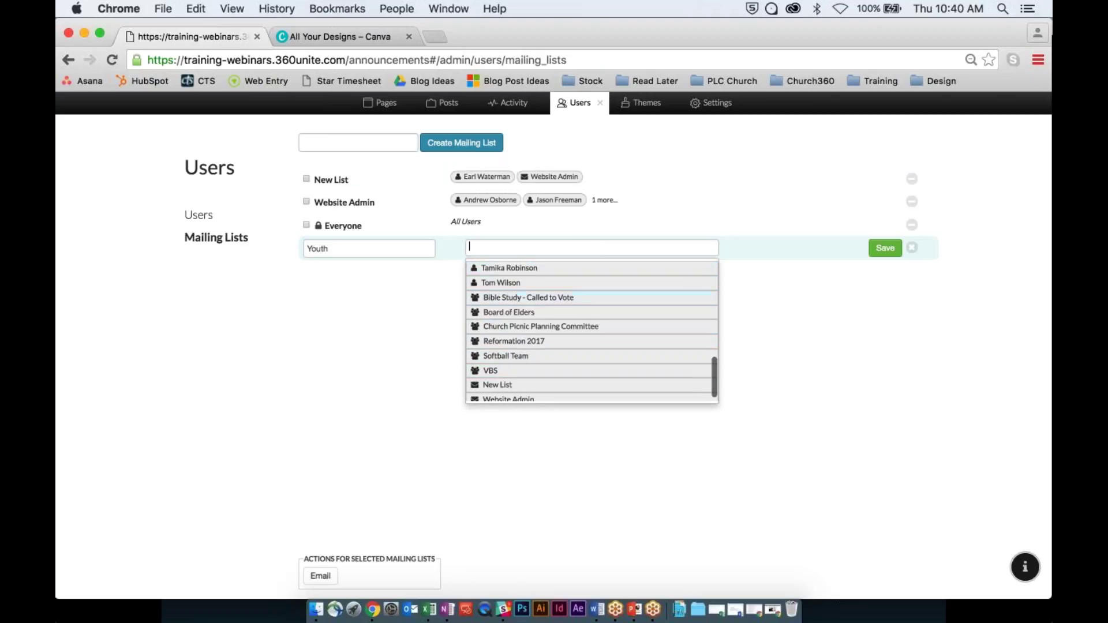
{"action": "type", "text": "Tom"}
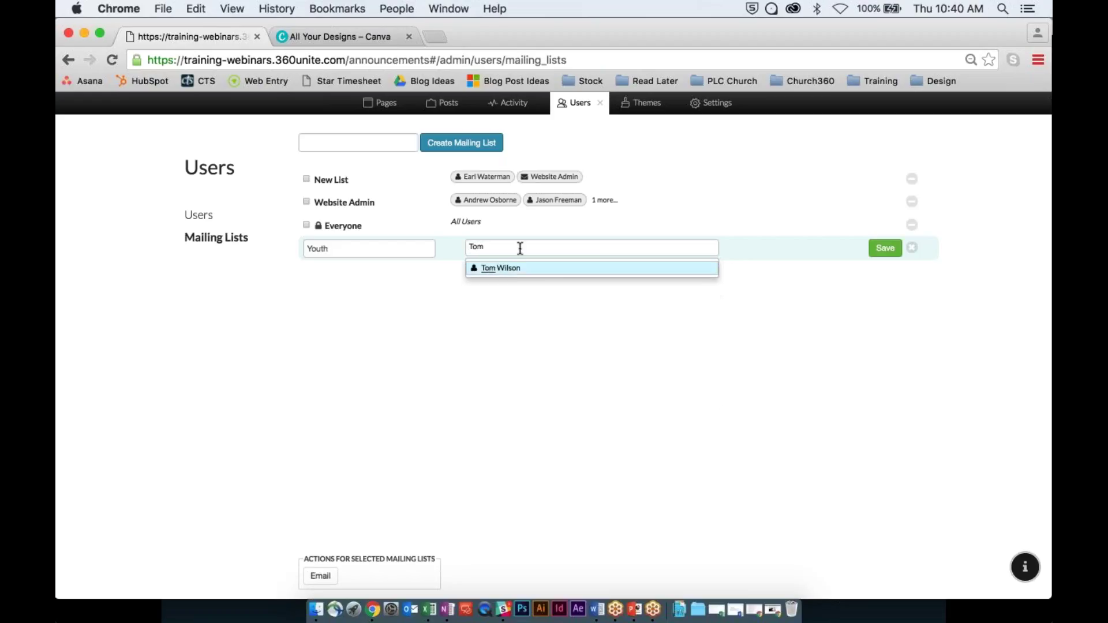
{"action": "key", "text": "Return"}
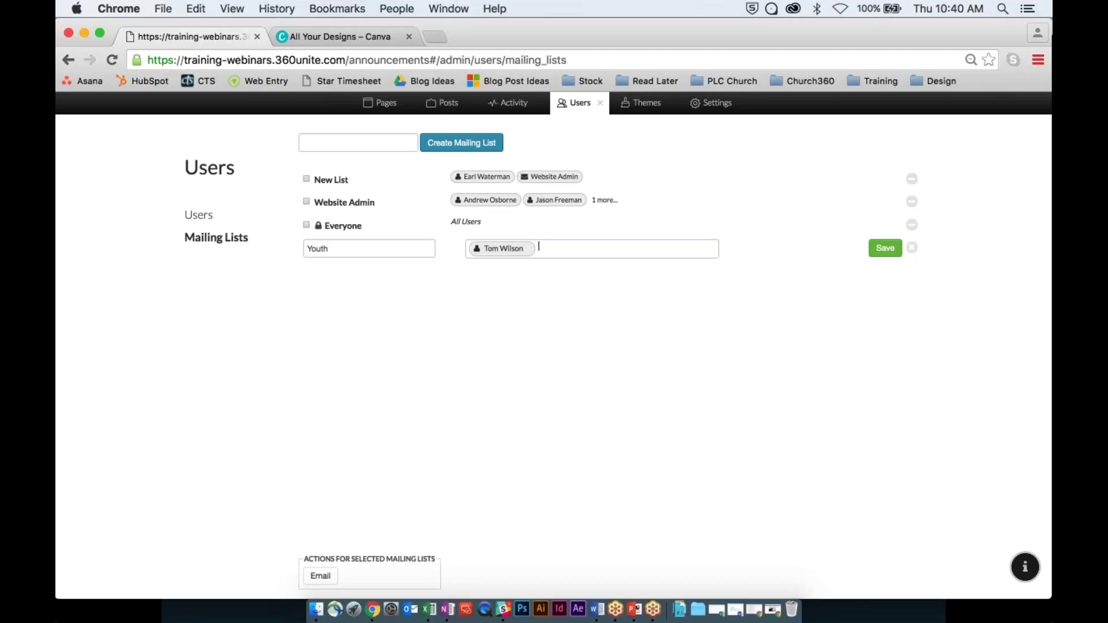
{"action": "left_click", "coordinate": [573, 248]}
{"action": "scroll", "coordinate": [564, 358], "scroll_direction": "down", "scroll_amount": 5}
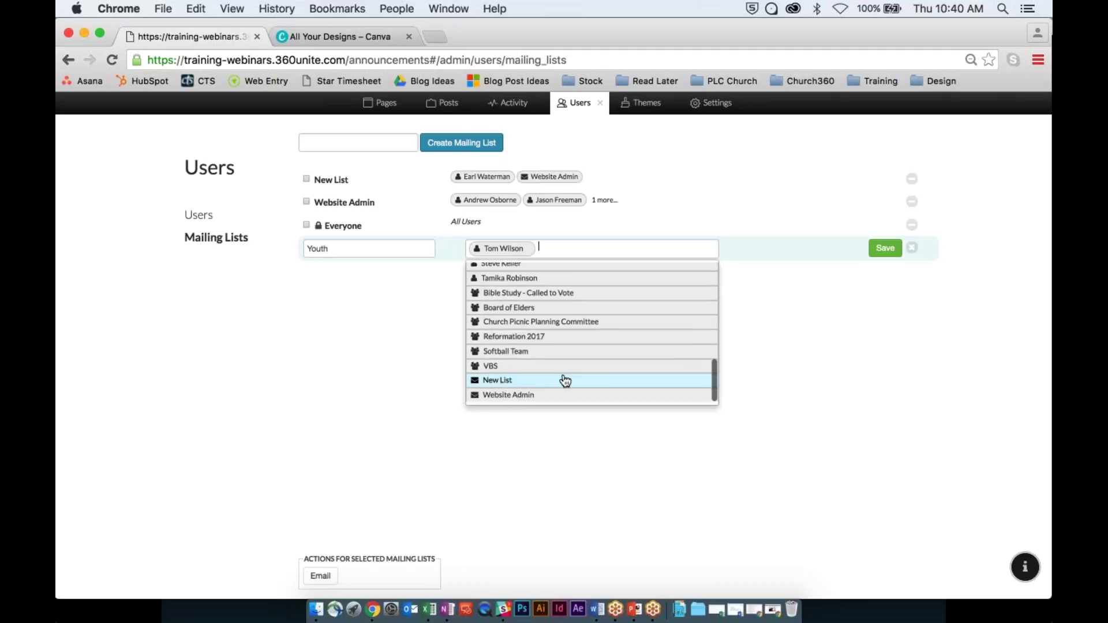
{"action": "left_click", "coordinate": [508, 397]}
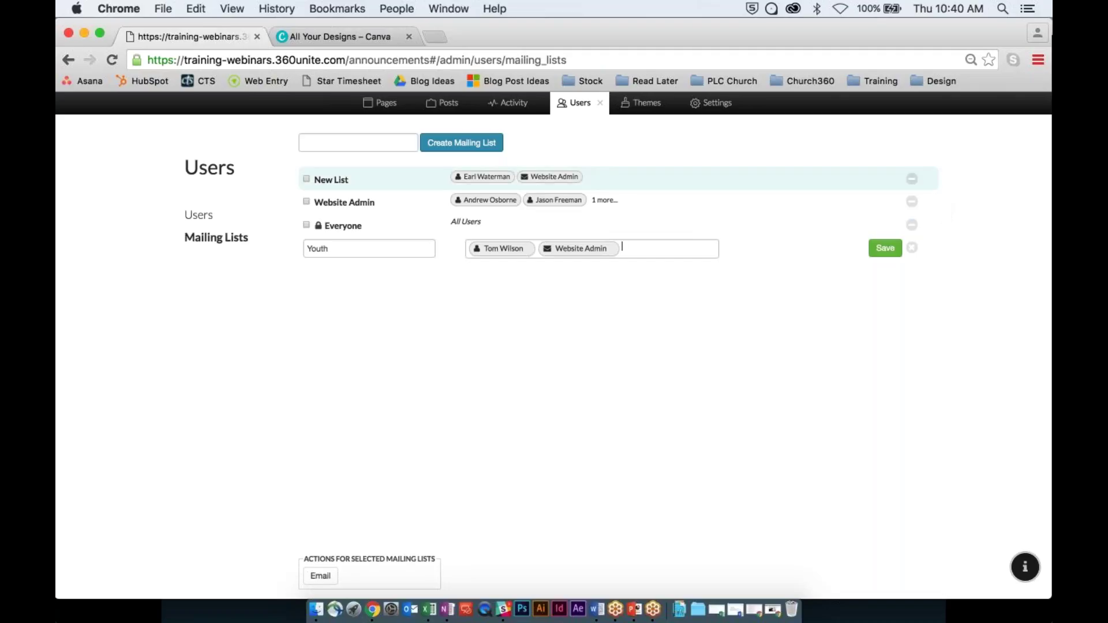
{"action": "left_click", "coordinate": [599, 103]}
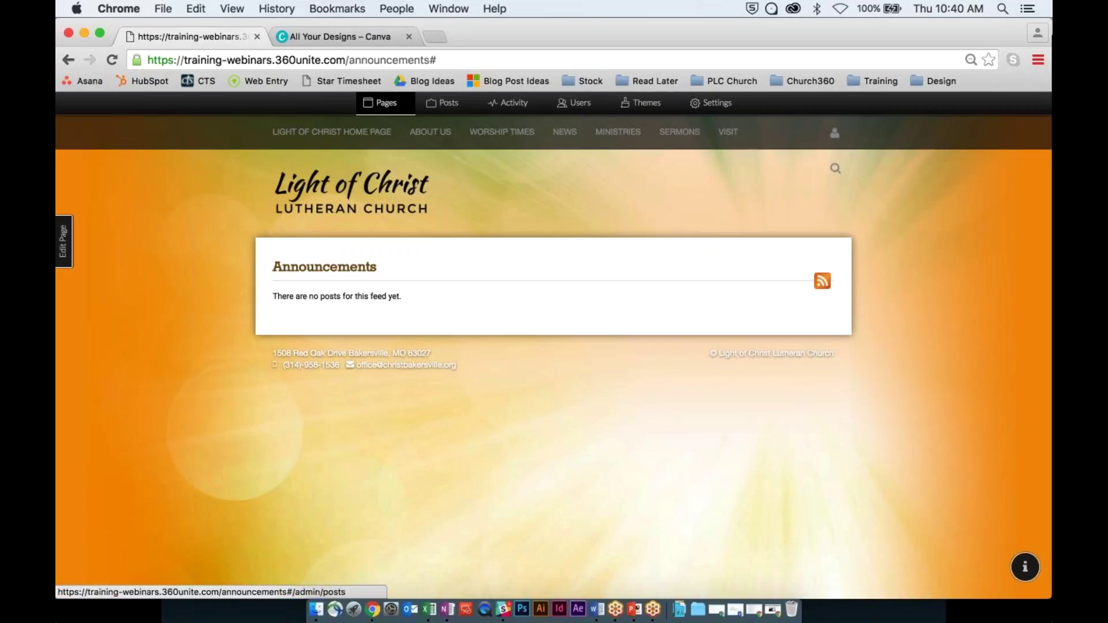
Add a new group page named Rally Day to the available menu items.
{"action": "left_click", "coordinate": [386, 103]}
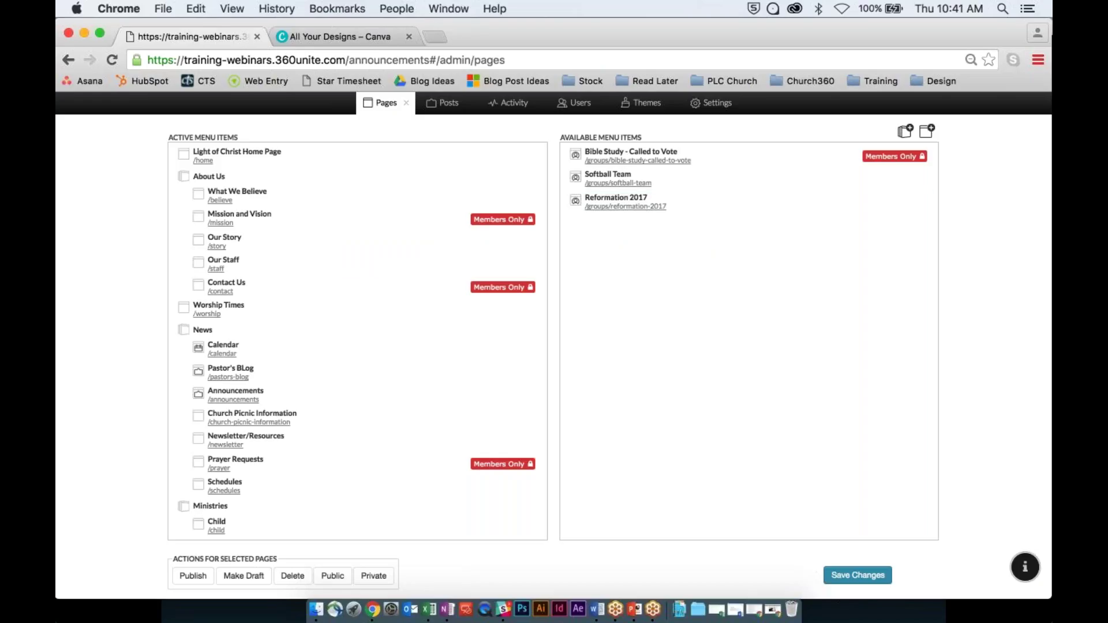
{"action": "left_click", "coordinate": [927, 132]}
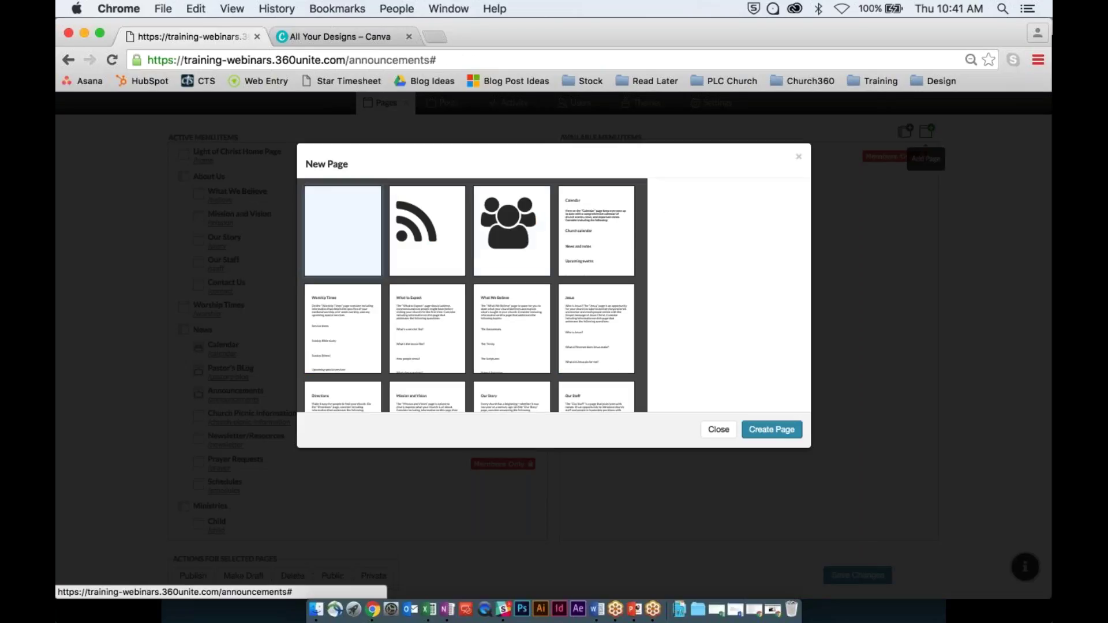
{"action": "left_click", "coordinate": [494, 236]}
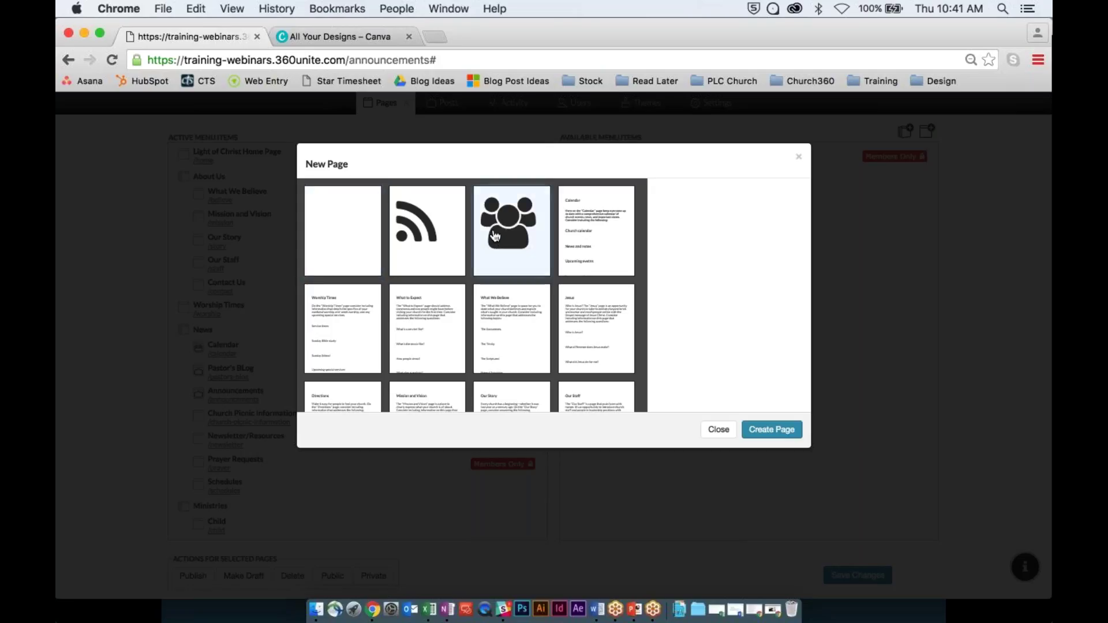
{"action": "left_click", "coordinate": [771, 430]}
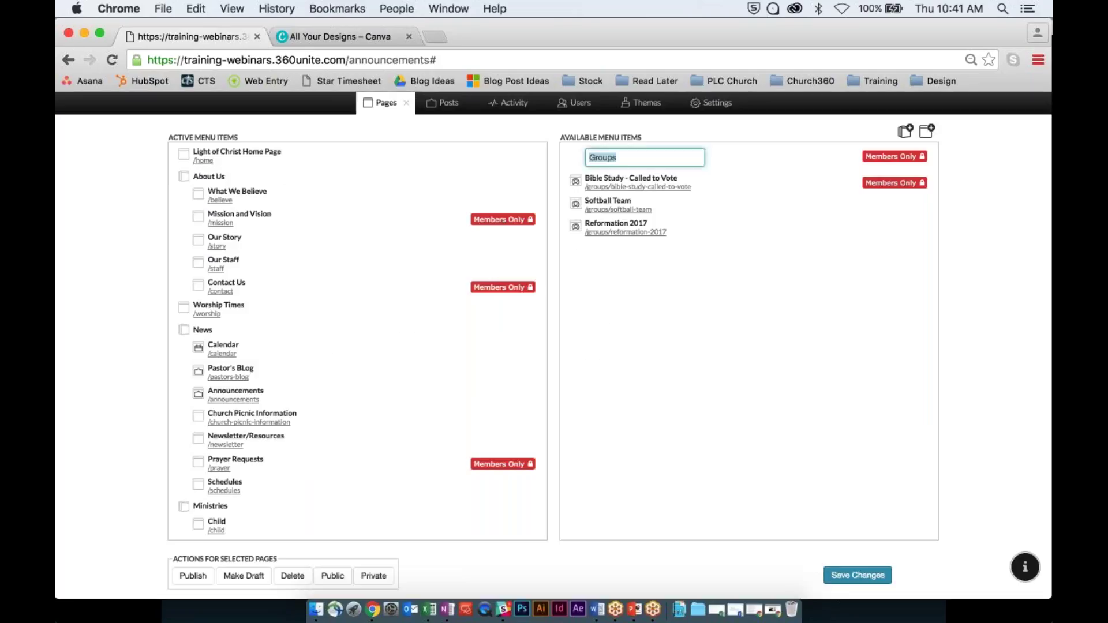
{"action": "type", "text": "Rally Day"}
{"action": "key", "text": "Return"}
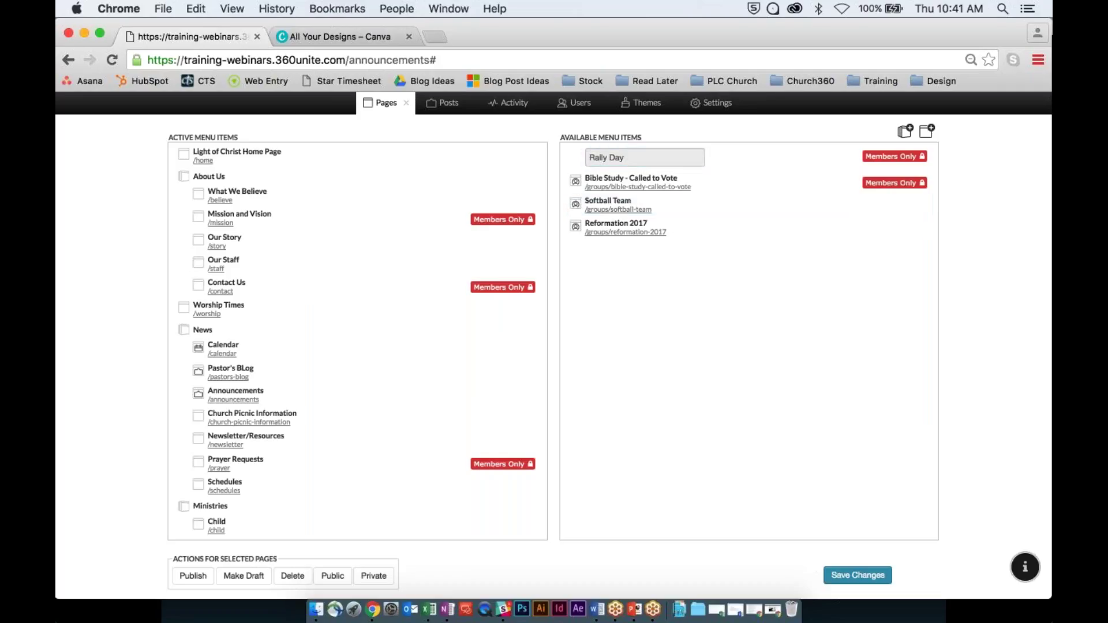
Delete the old Rally Day feed page under Ministries, put the Rally Day group page in its place above Adult, and save the menu changes.
{"action": "scroll", "coordinate": [346, 439], "scroll_direction": "down", "scroll_amount": 3}
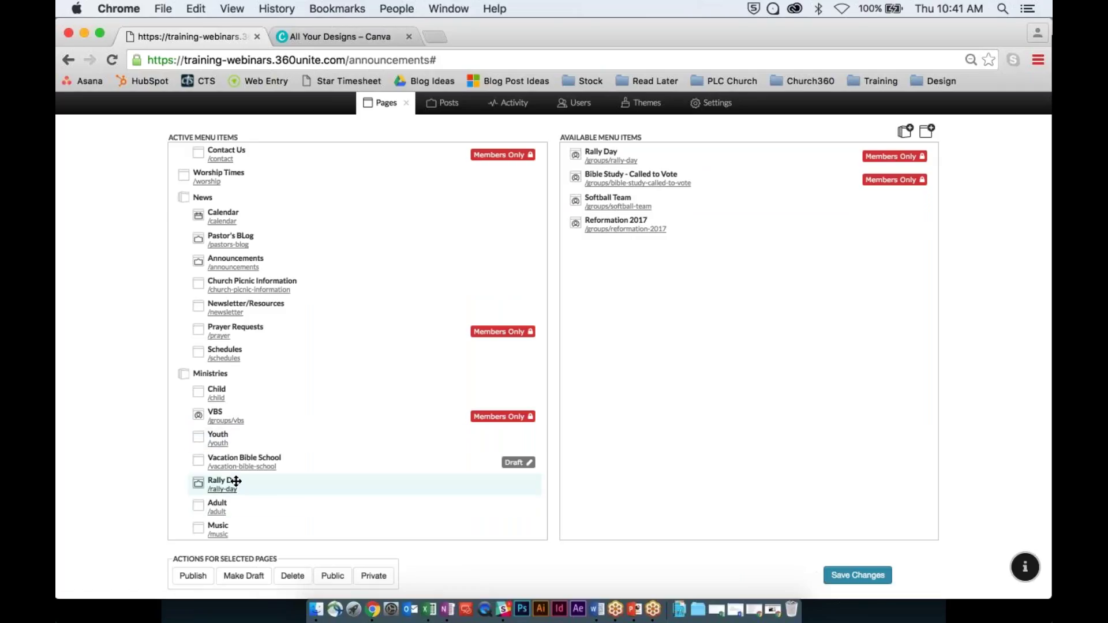
{"action": "left_click", "coordinate": [293, 576]}
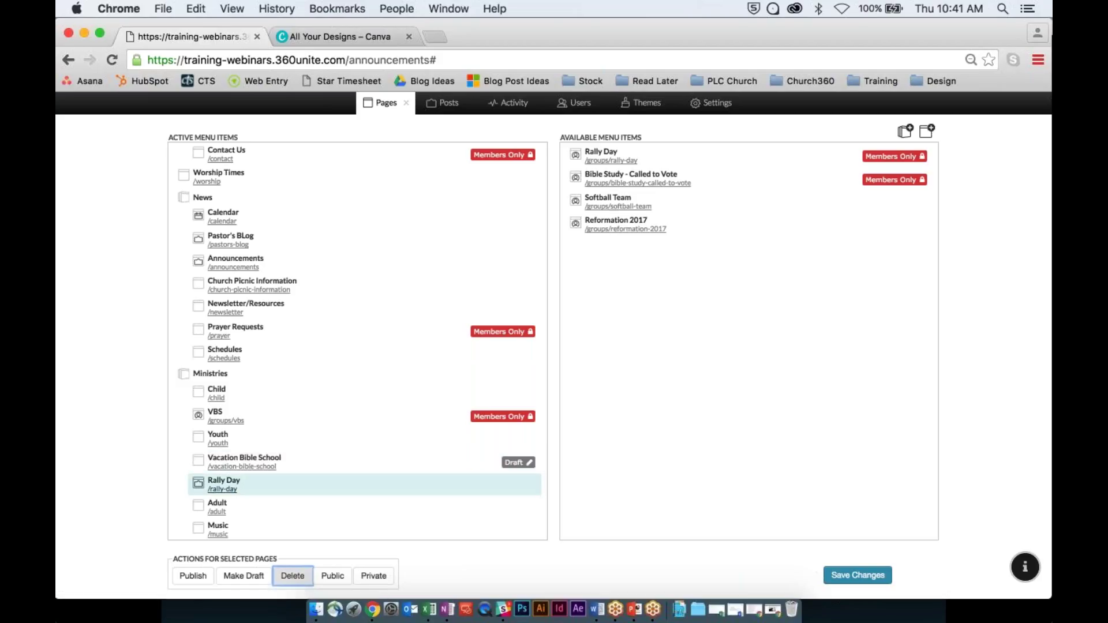
{"action": "left_click", "coordinate": [292, 576]}
{"action": "left_click", "coordinate": [680, 254]}
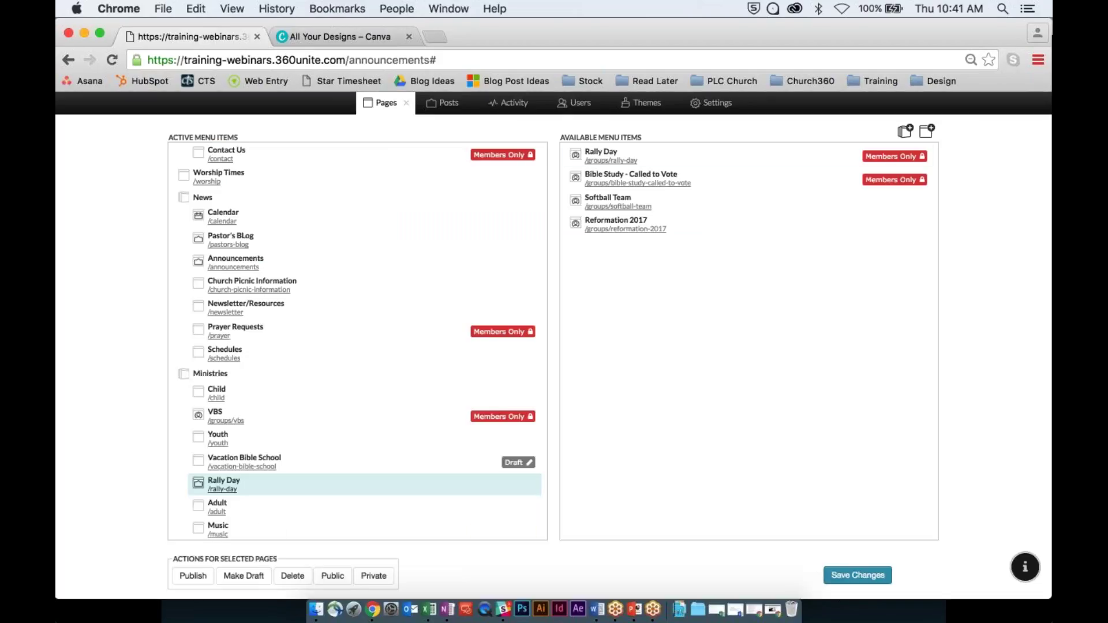
{"action": "left_click_drag", "start_coordinate": [600, 155], "coordinate": [248, 482]}
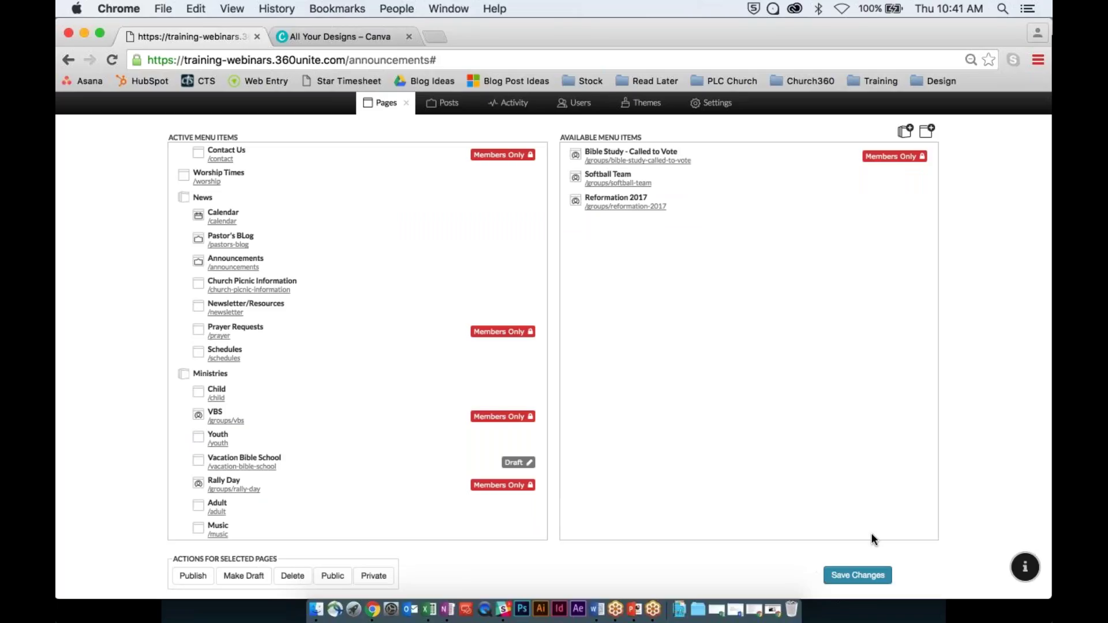
{"action": "left_click", "coordinate": [857, 575]}
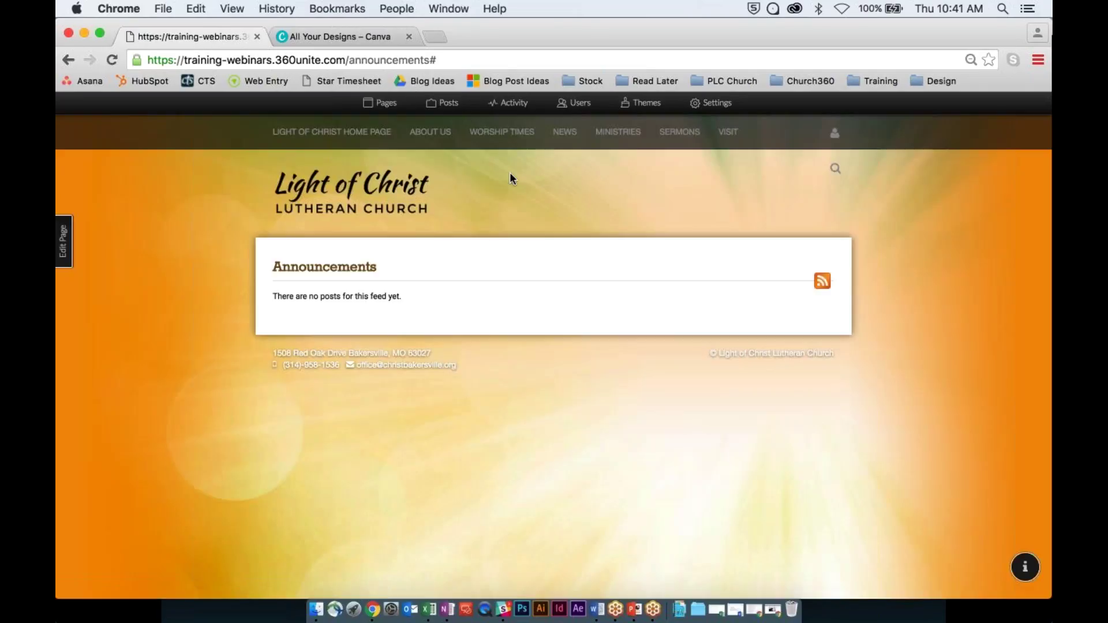
View the Rally Day group page from the Ministries menu and look over its page layout and settings, leaving without saving.
{"action": "mouse_move", "coordinate": [618, 132]}
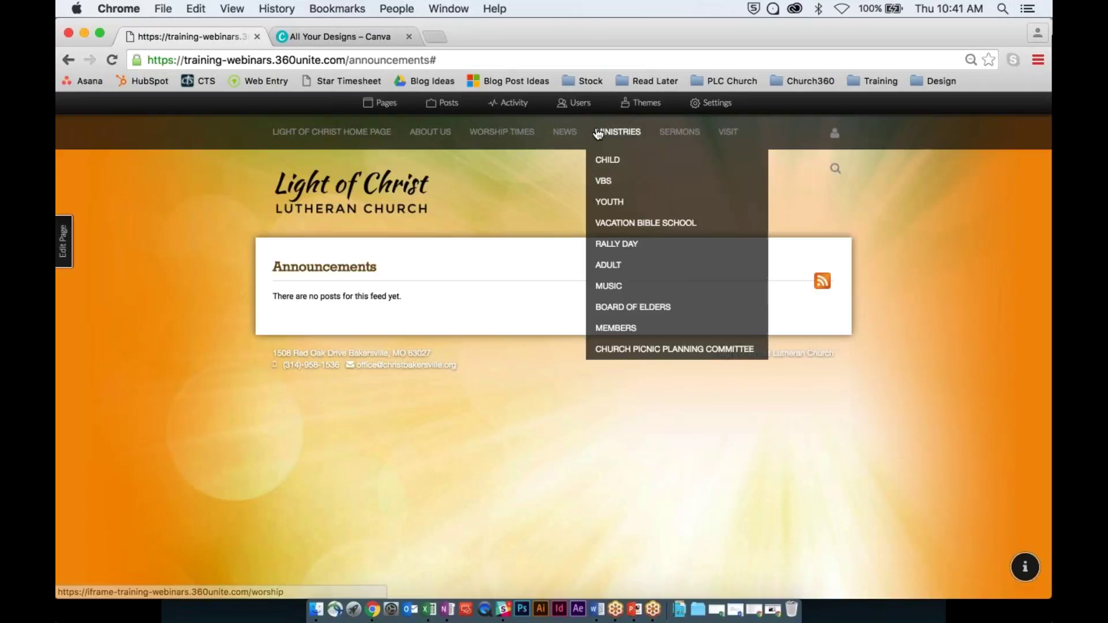
{"action": "left_click", "coordinate": [616, 254]}
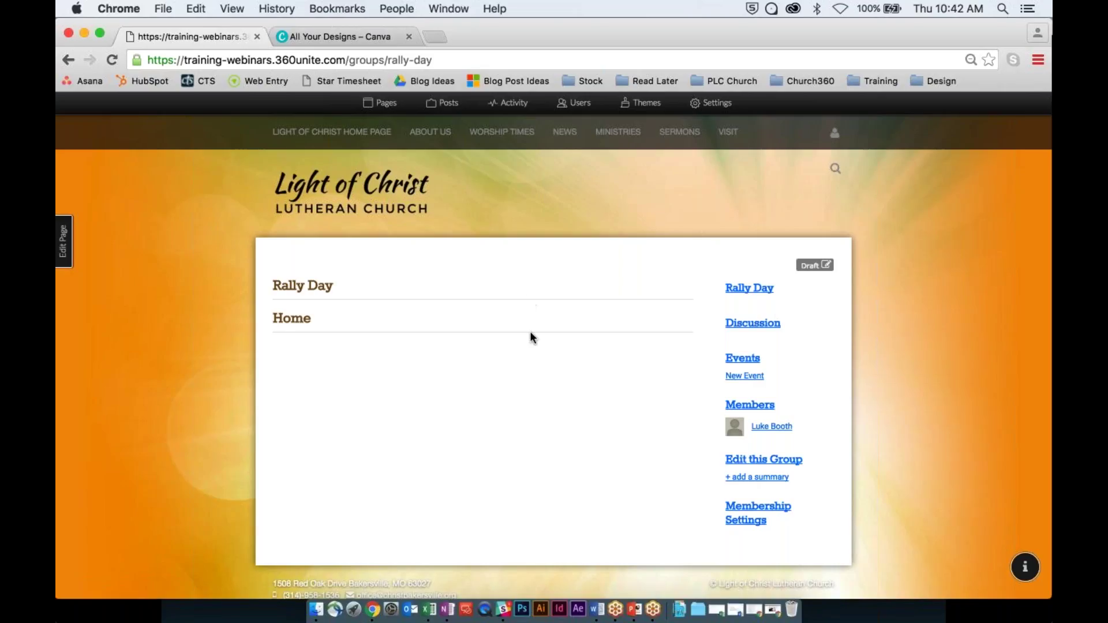
{"action": "left_click", "coordinate": [63, 241]}
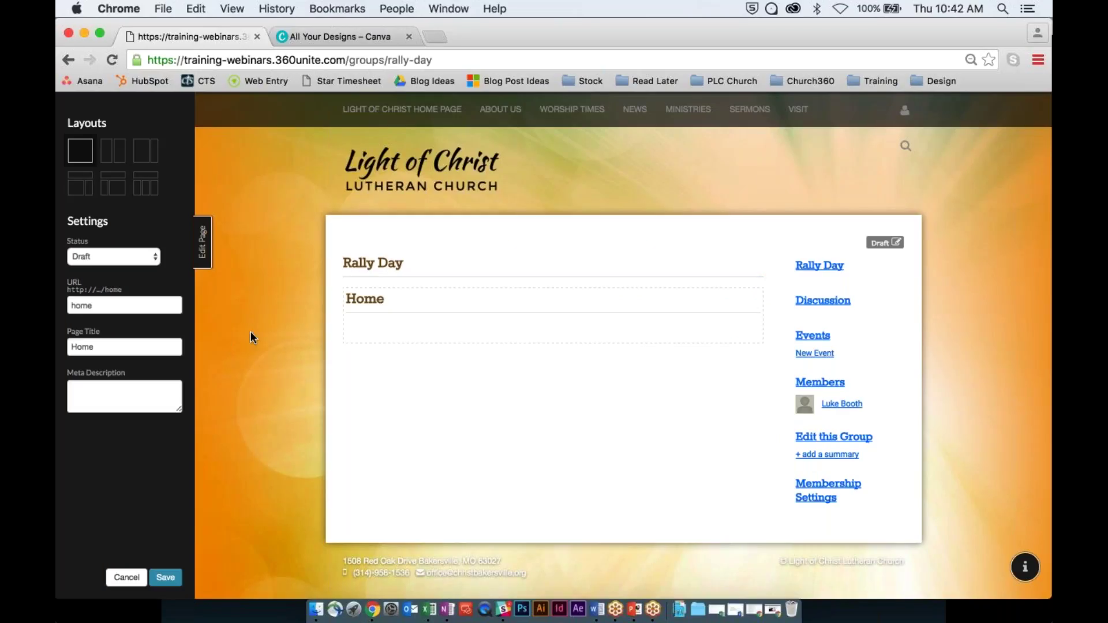
{"action": "left_click", "coordinate": [322, 307]}
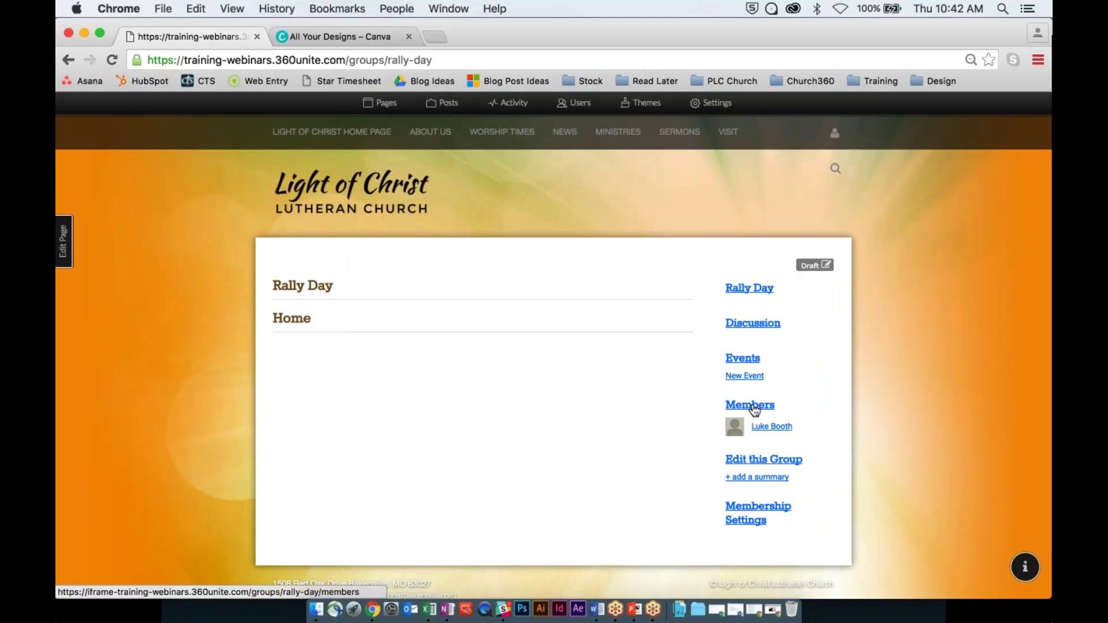
Add one existing site member to the Rally Day group from its members page.
{"action": "left_click", "coordinate": [753, 408]}
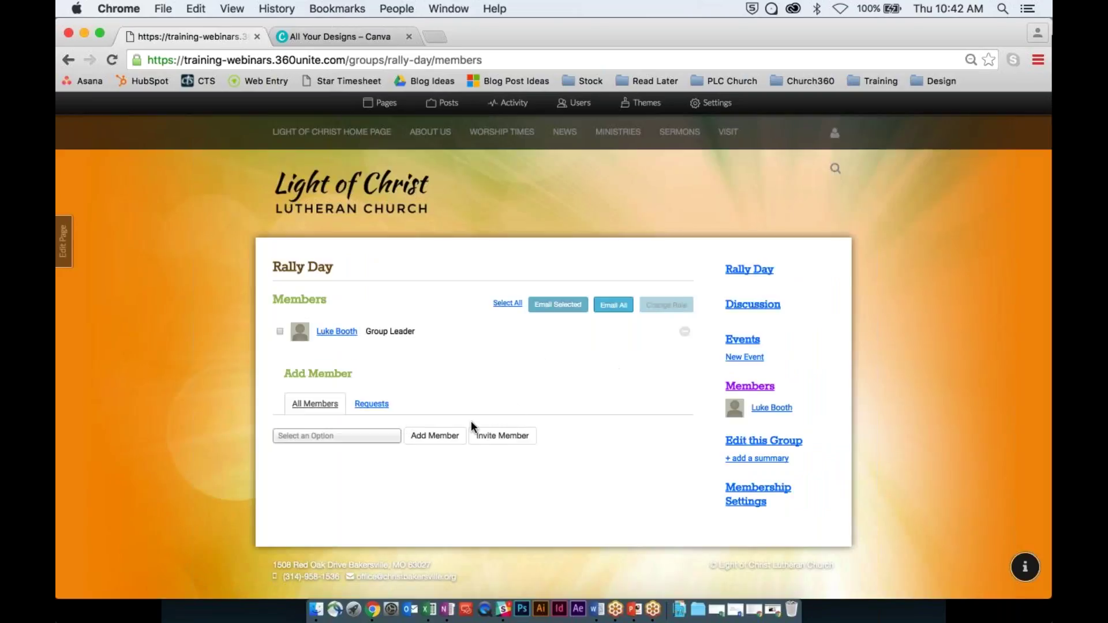
{"action": "left_click", "coordinate": [369, 437]}
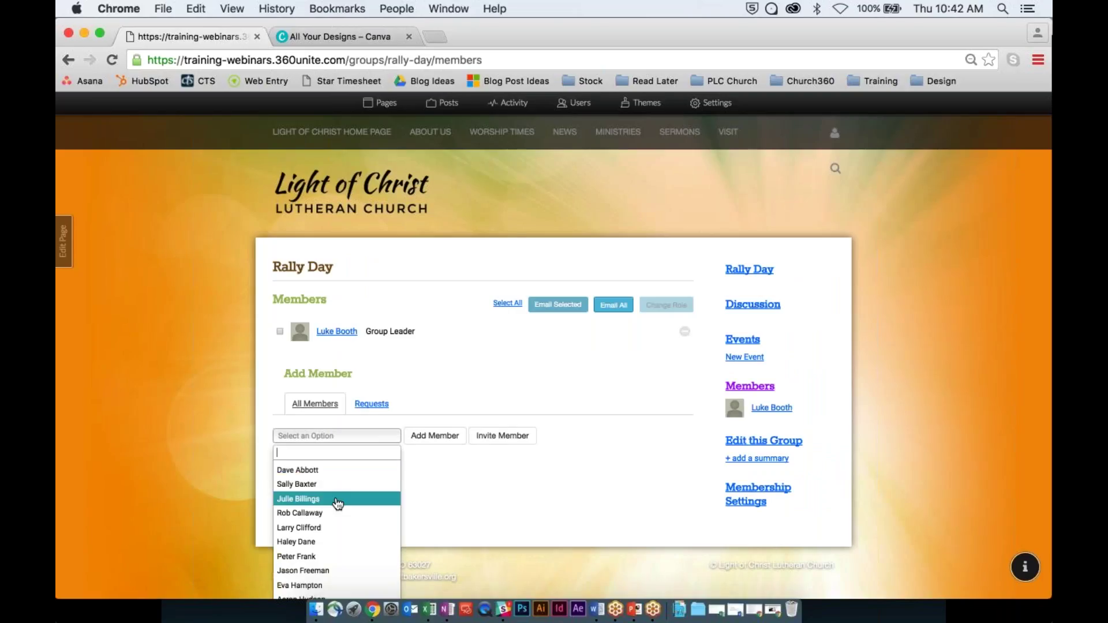
{"action": "left_click", "coordinate": [321, 514]}
{"action": "left_click", "coordinate": [448, 438]}
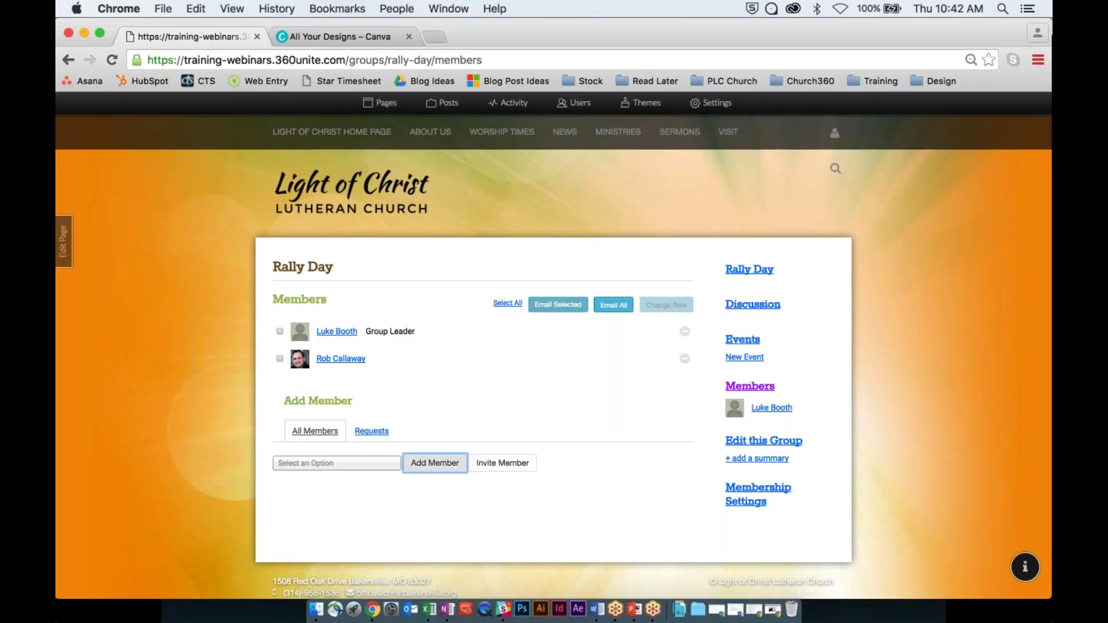
Change the newly added Rally Day member's role to Group Leader.
{"action": "left_click", "coordinate": [422, 335]}
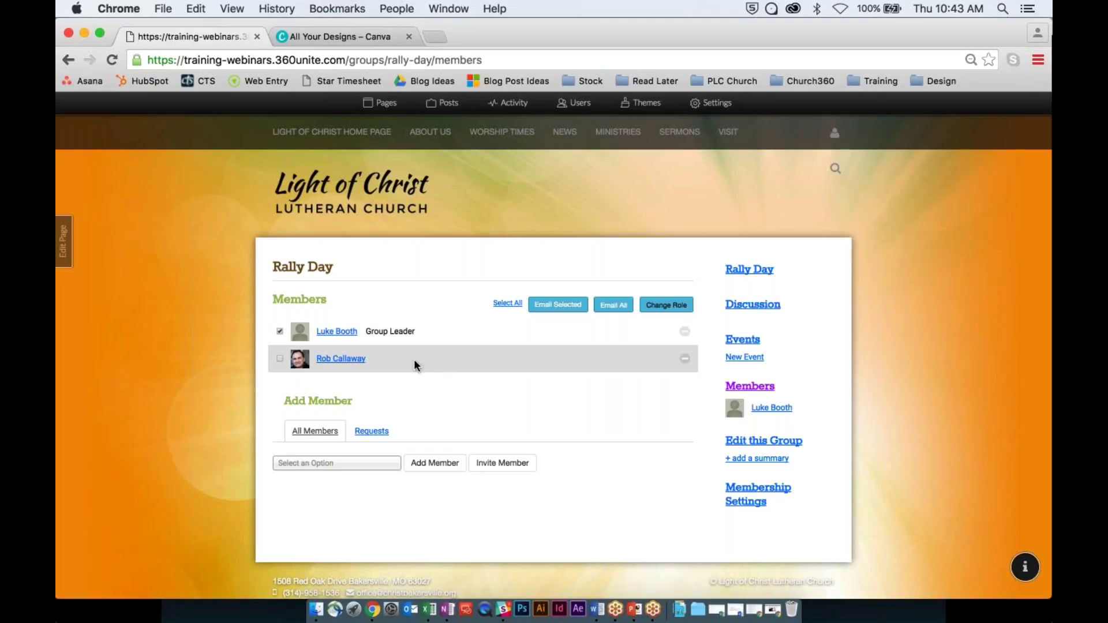
{"action": "left_click", "coordinate": [413, 359]}
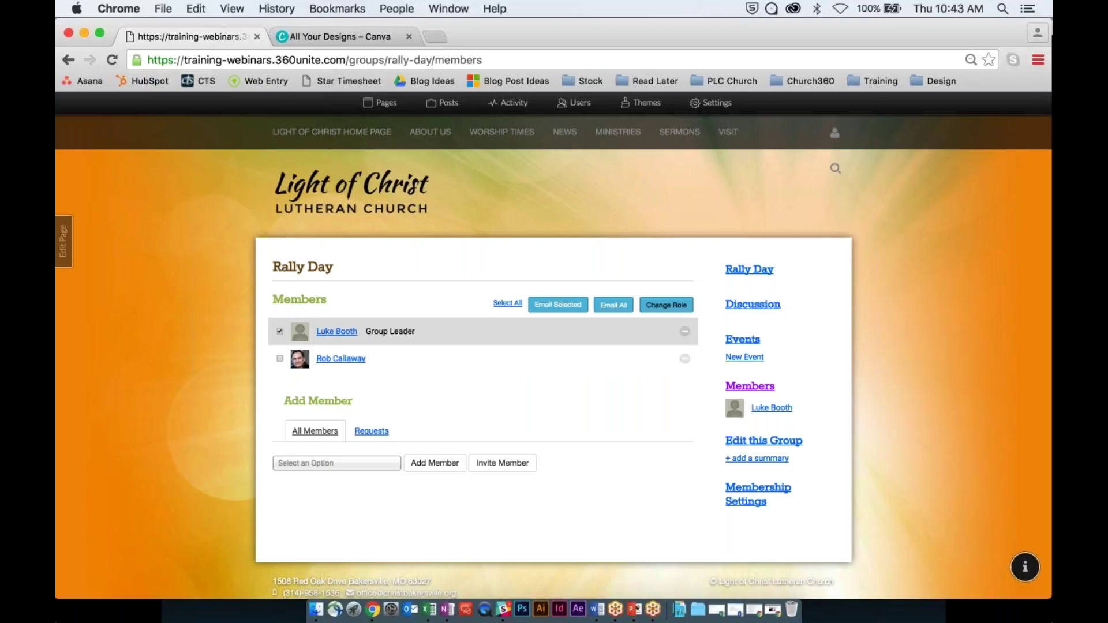
{"action": "left_click", "coordinate": [666, 305]}
{"action": "left_click", "coordinate": [641, 322]}
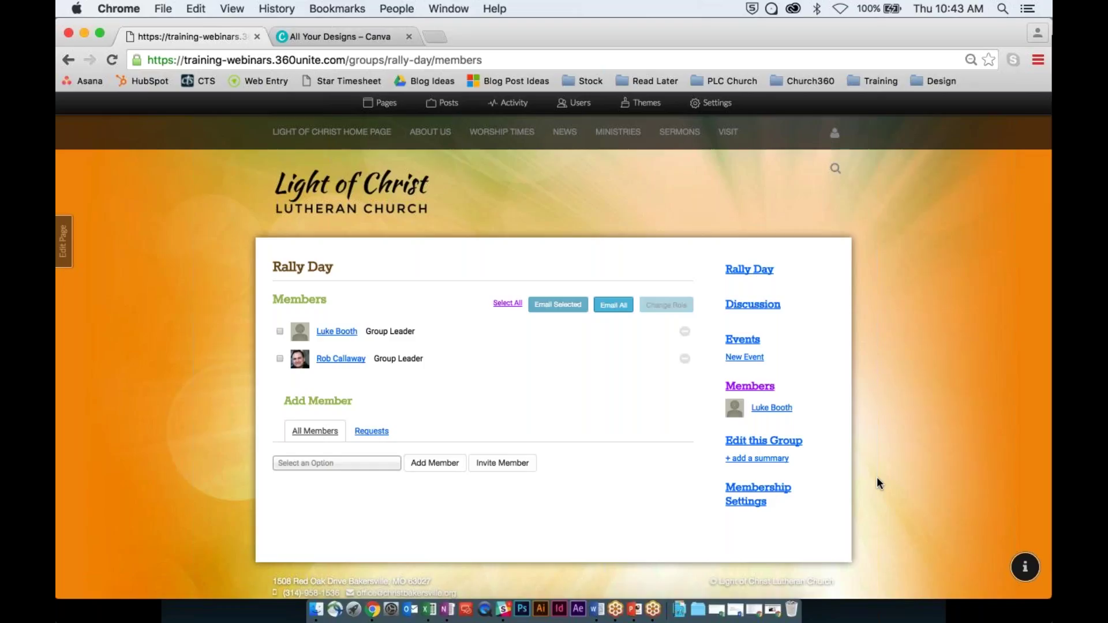
Try to log in to the site as the newly appointed group leader.
{"action": "scroll", "coordinate": [877, 483], "scroll_direction": "down", "scroll_amount": 1}
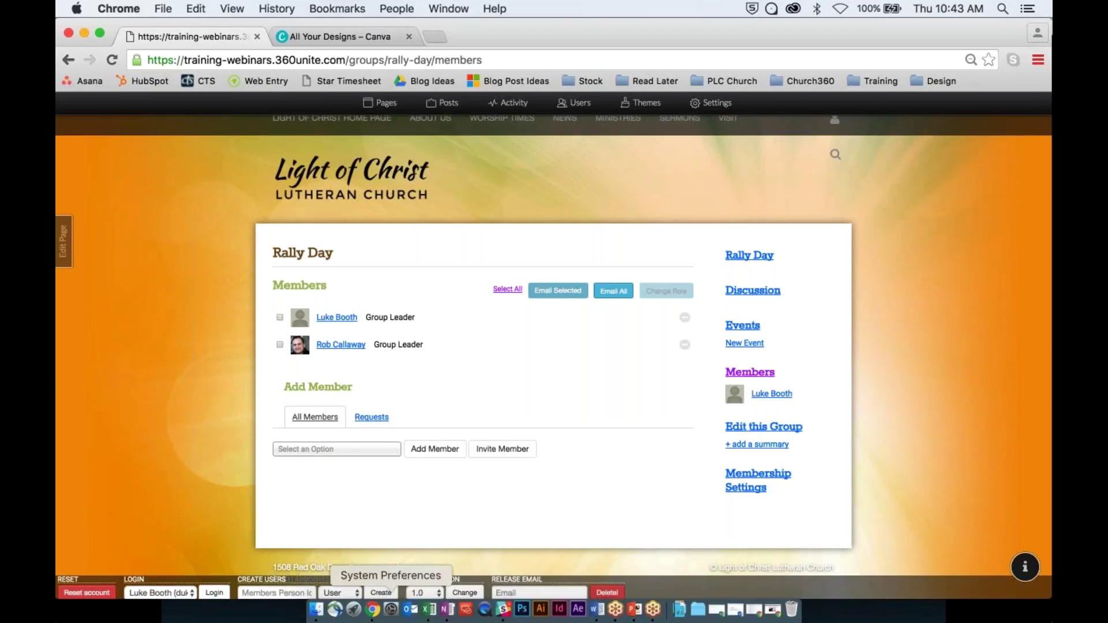
{"action": "left_click", "coordinate": [161, 592]}
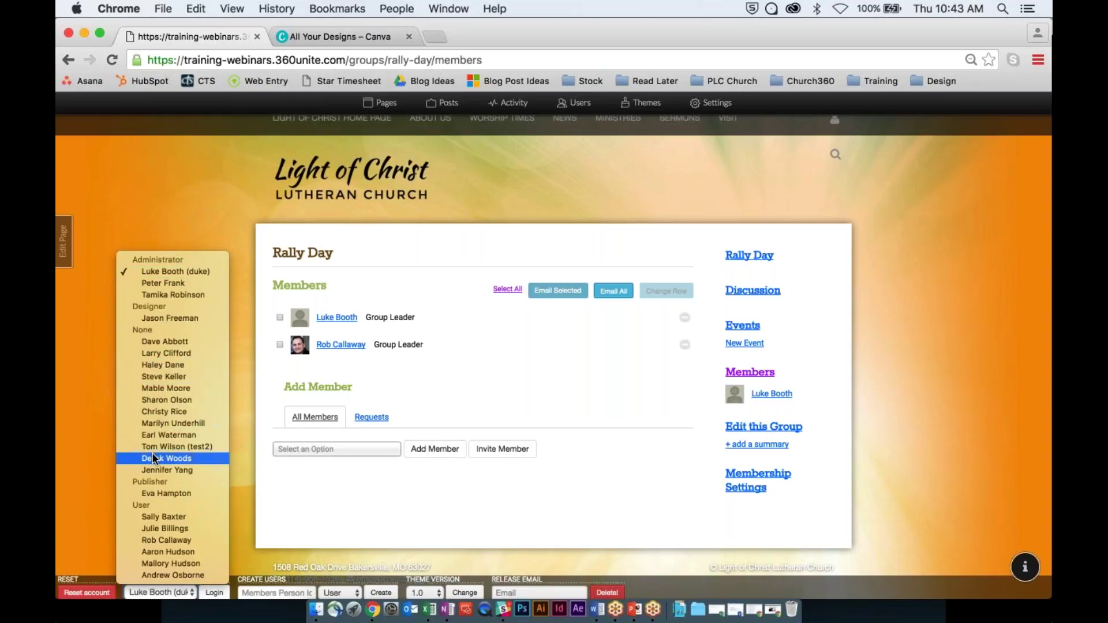
{"action": "left_click", "coordinate": [171, 542]}
{"action": "left_click", "coordinate": [214, 592]}
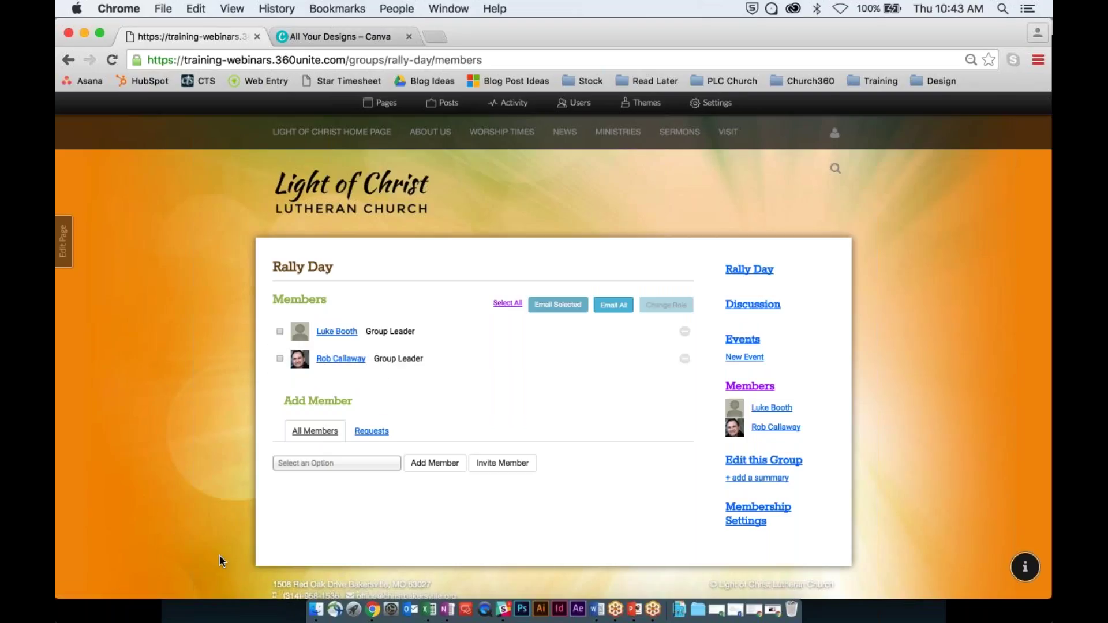
{"action": "scroll", "coordinate": [220, 555], "scroll_direction": "down", "scroll_amount": 1}
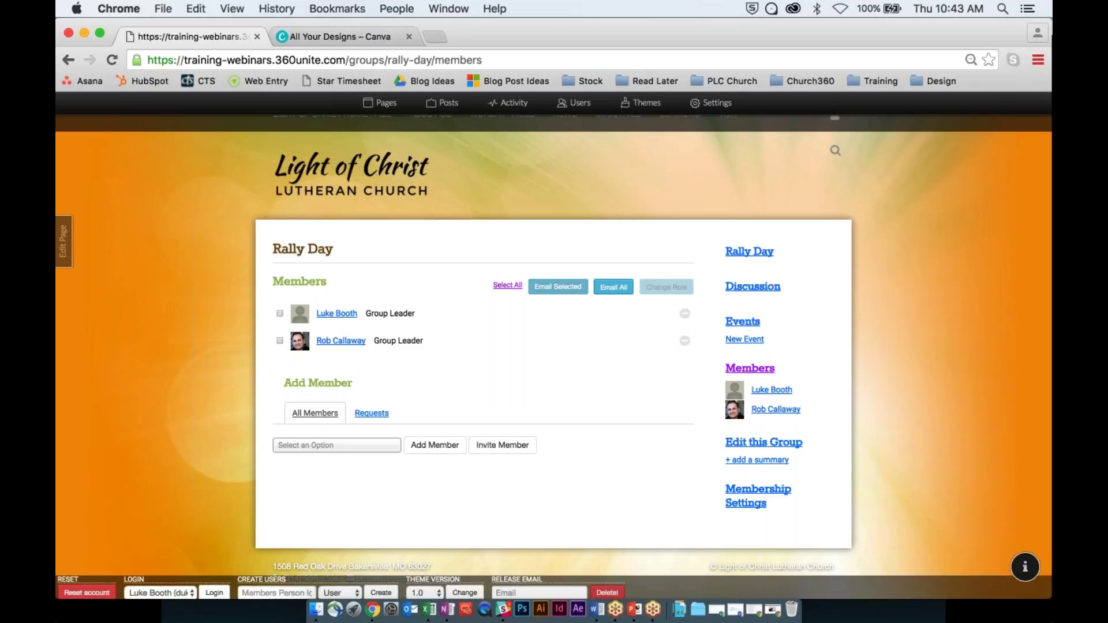
{"action": "left_click", "coordinate": [161, 593]}
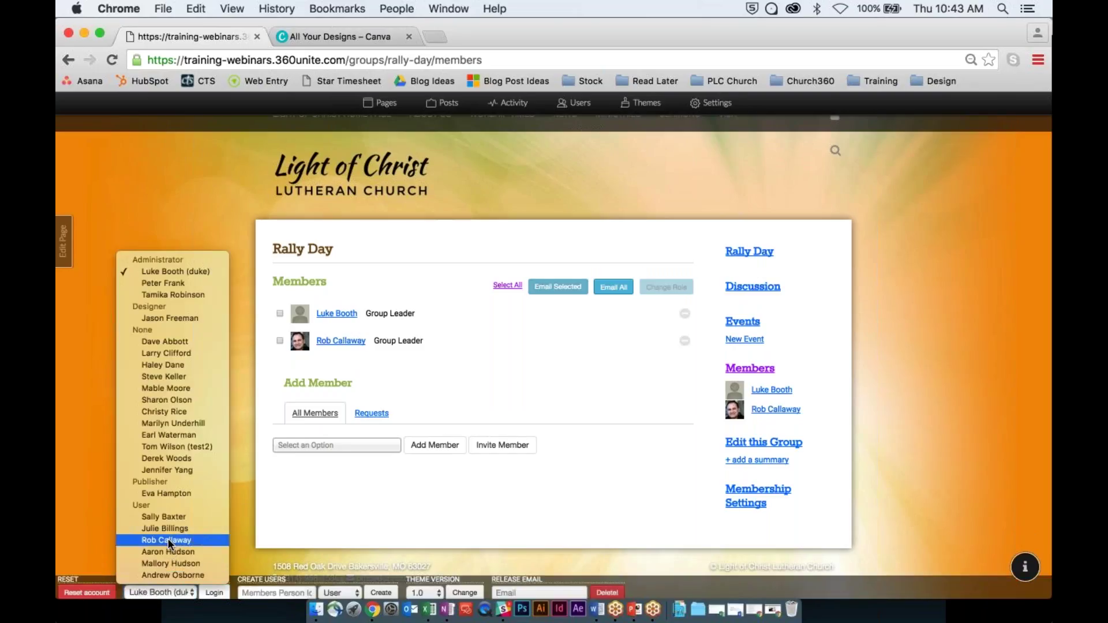
{"action": "left_click", "coordinate": [151, 541]}
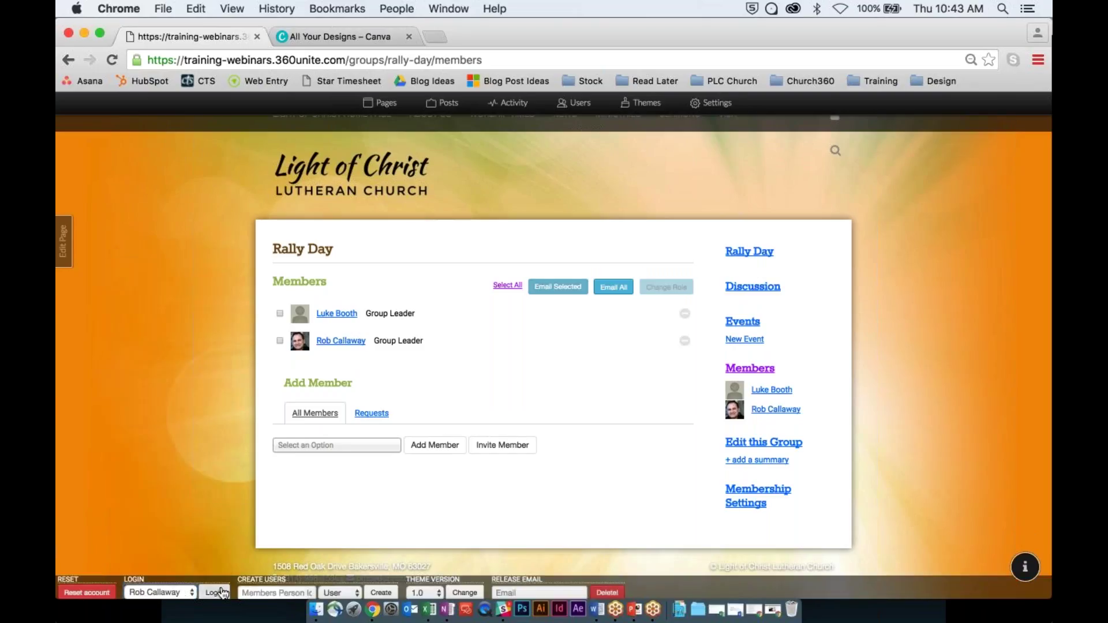
{"action": "left_click", "coordinate": [218, 592]}
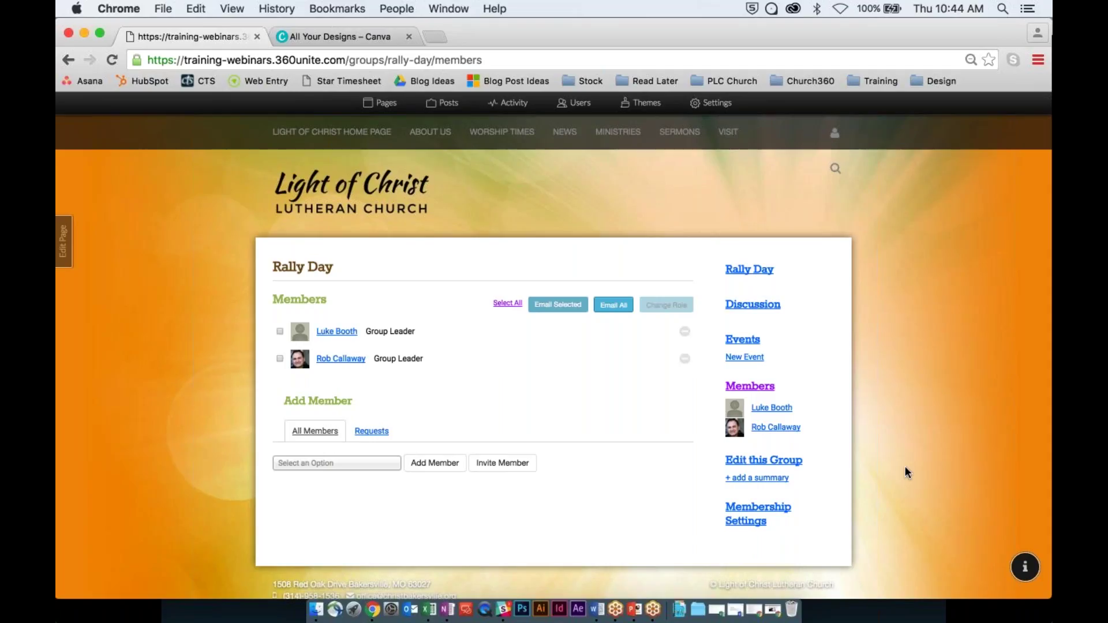
Look over the Rally Day group's editing options for title, description, pages, visibility and joining, and return to the group's home page.
{"action": "left_click", "coordinate": [781, 461]}
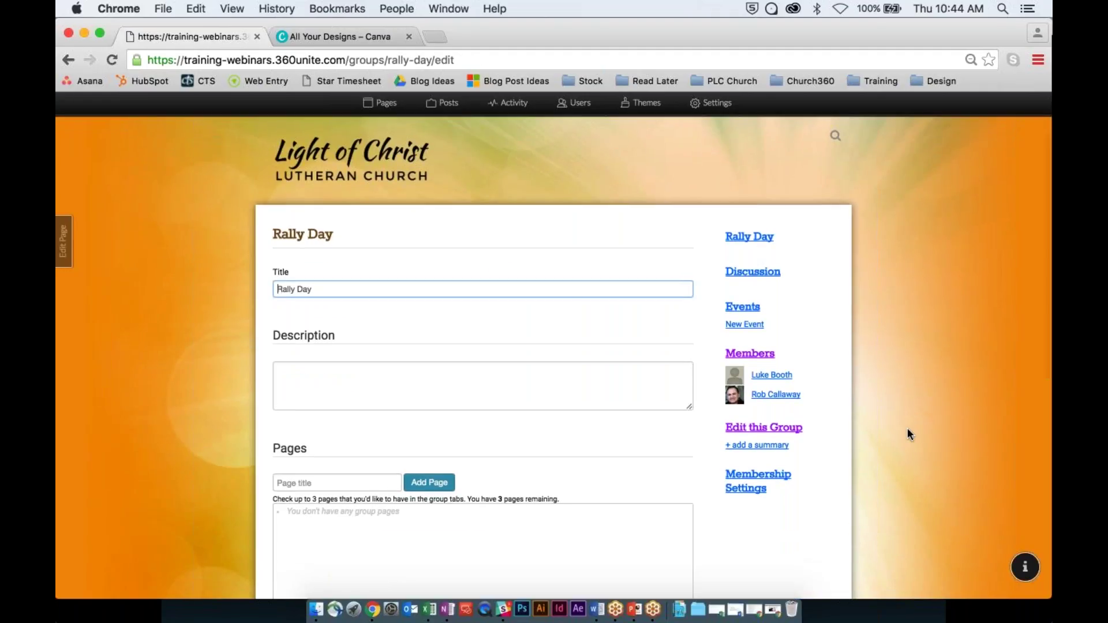
{"action": "scroll", "coordinate": [907, 430], "scroll_direction": "down", "scroll_amount": 1}
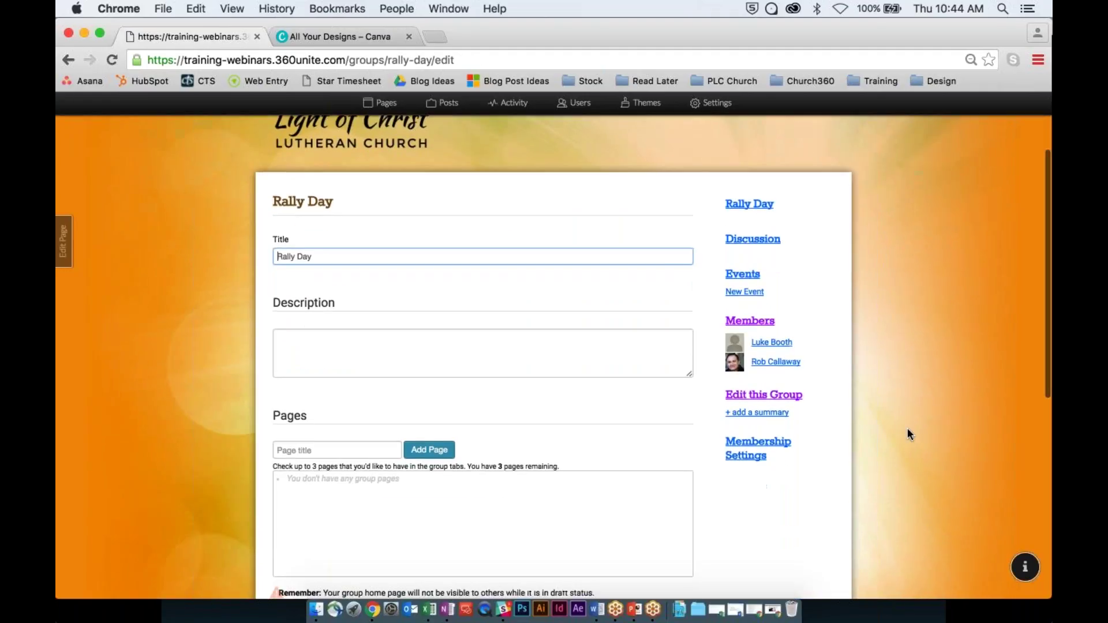
{"action": "scroll", "coordinate": [908, 430], "scroll_direction": "down", "scroll_amount": 2}
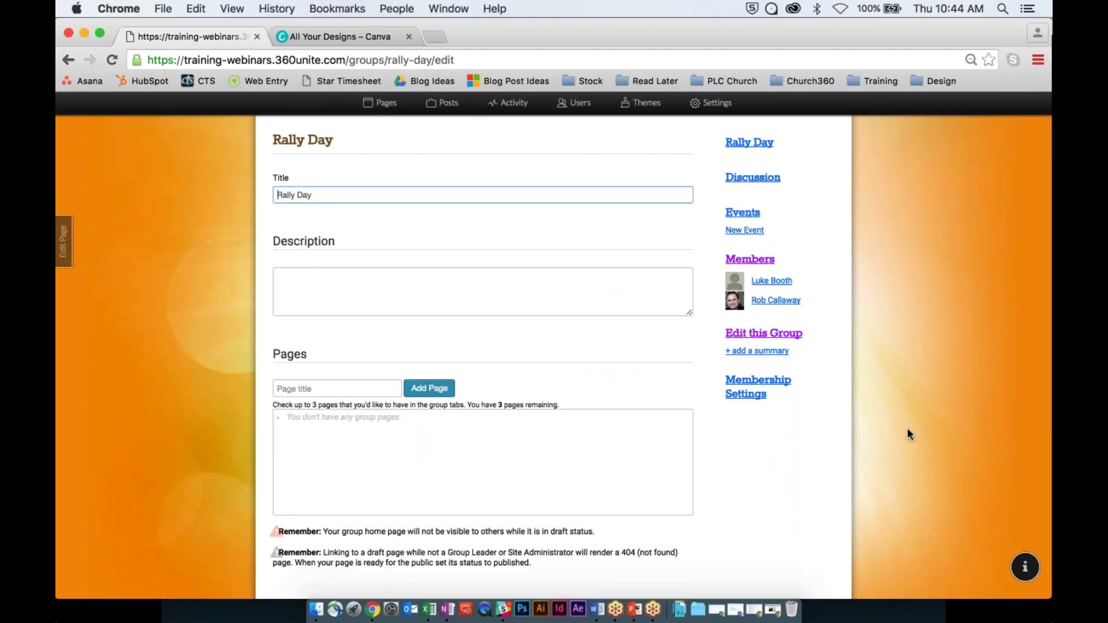
{"action": "scroll", "coordinate": [908, 430], "scroll_direction": "down", "scroll_amount": 6}
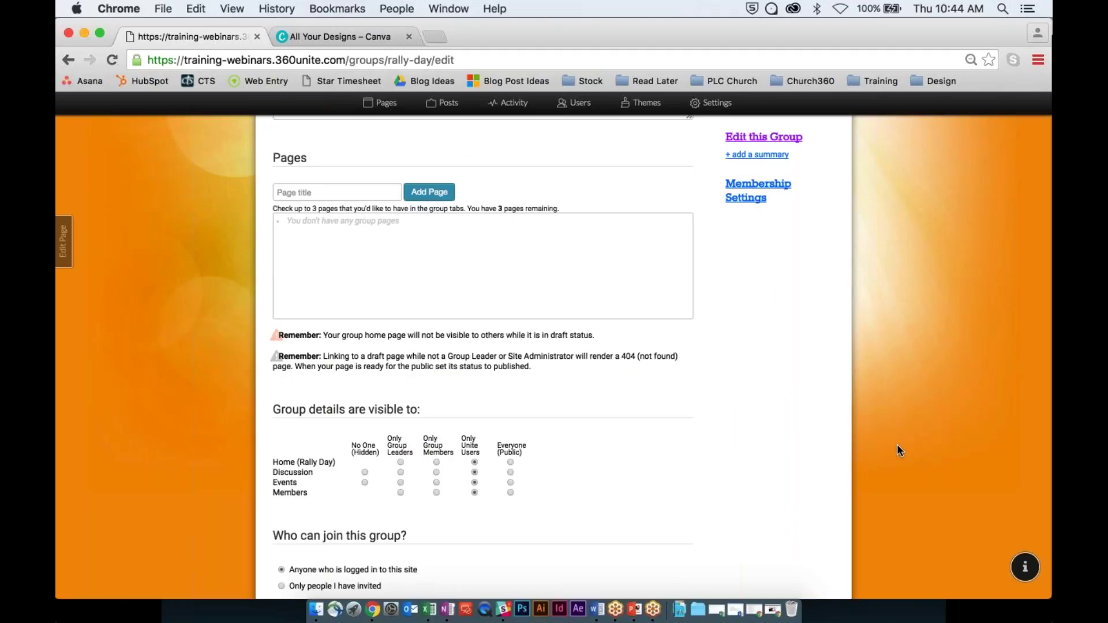
{"action": "scroll", "coordinate": [909, 445], "scroll_direction": "down", "scroll_amount": 3}
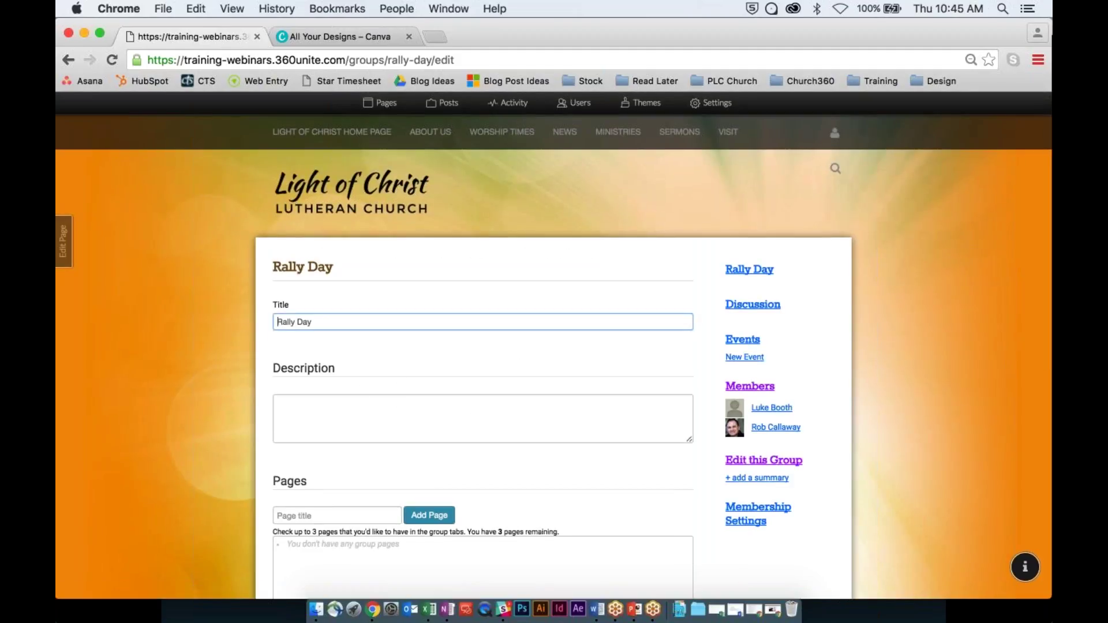
{"action": "left_click", "coordinate": [768, 270]}
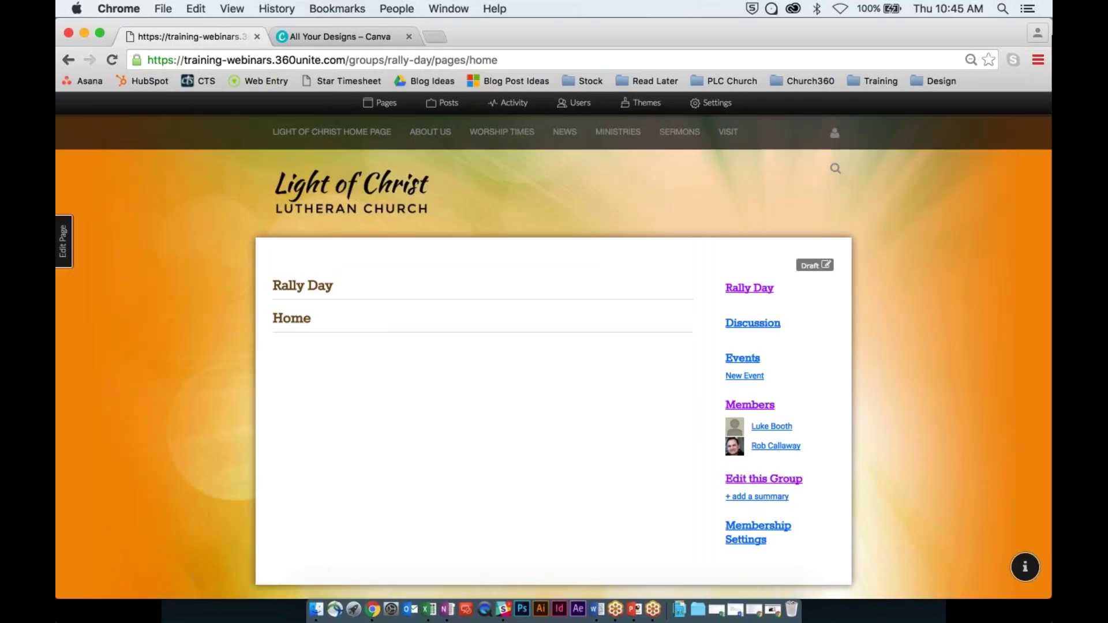
Add a page titled Notes to the Rally Day group and include it in the group tabs.
{"action": "left_click", "coordinate": [764, 478]}
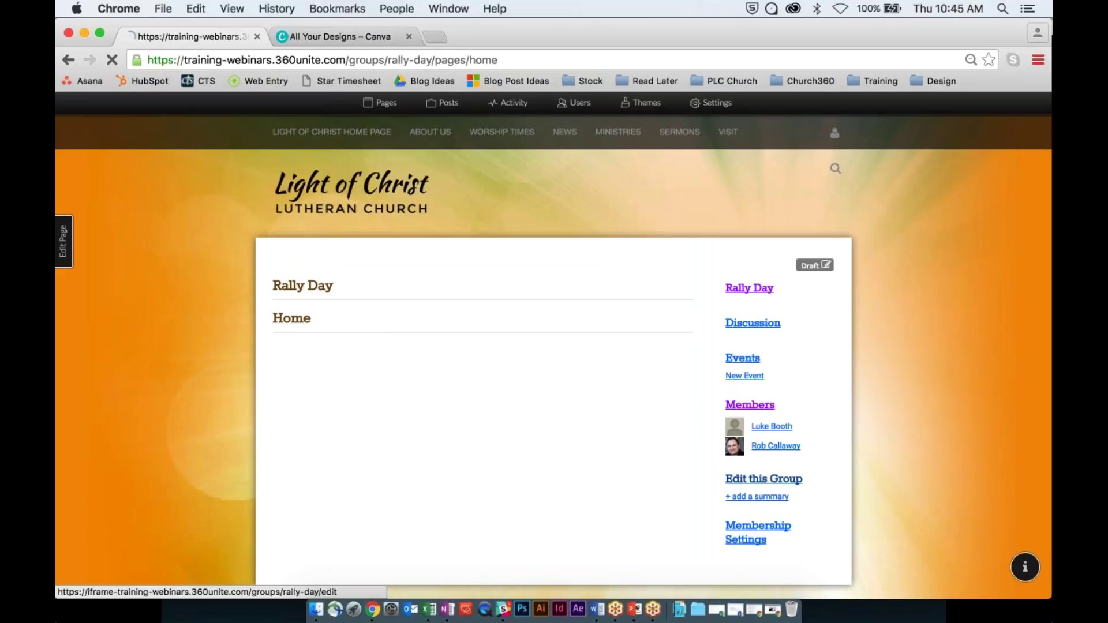
{"action": "scroll", "coordinate": [518, 477], "scroll_direction": "down", "scroll_amount": 3}
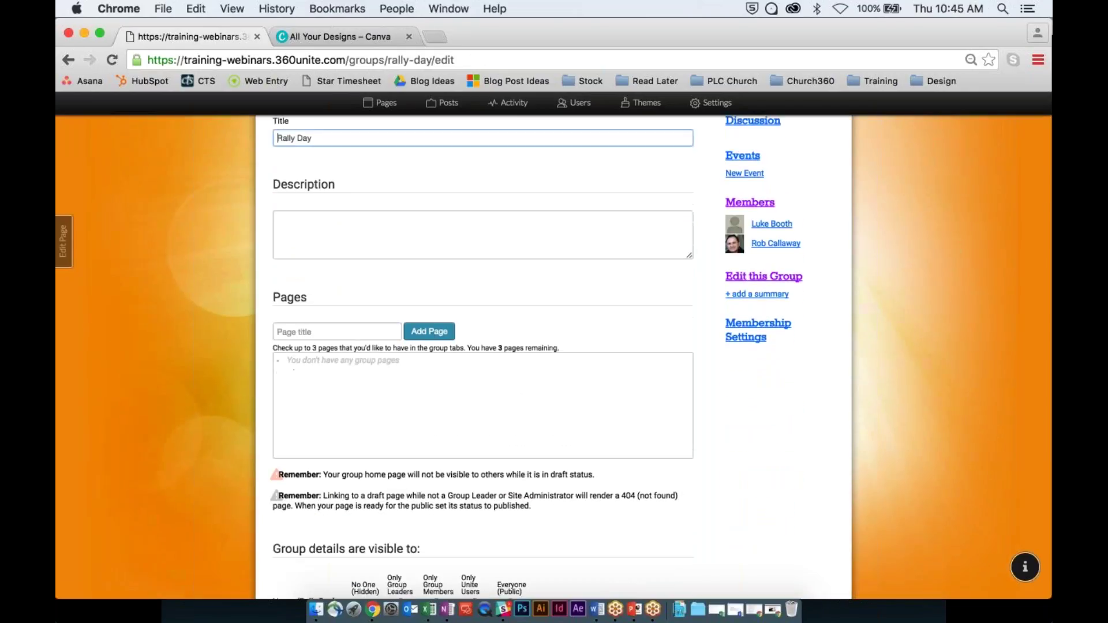
{"action": "left_click", "coordinate": [337, 332]}
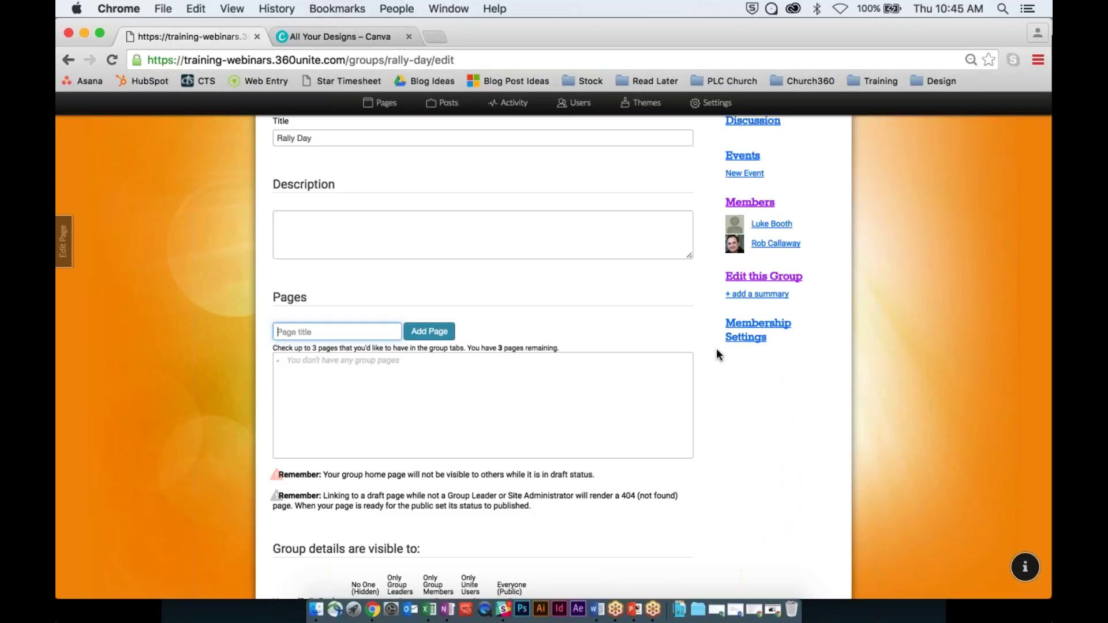
{"action": "type", "text": "Notes"}
{"action": "key", "text": "Return"}
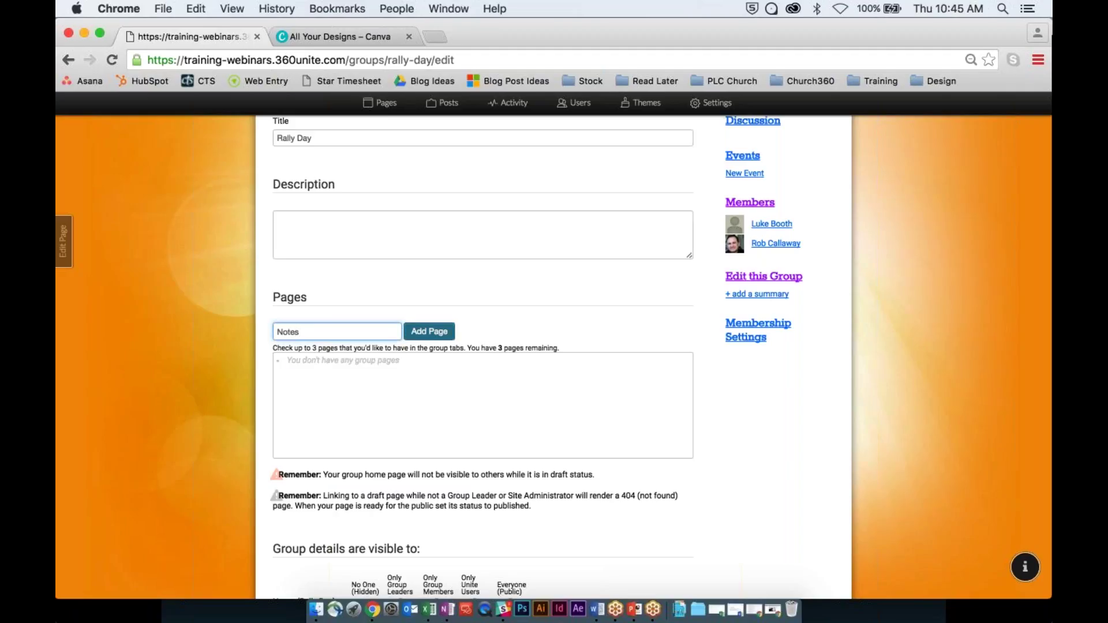
{"action": "left_click", "coordinate": [293, 363]}
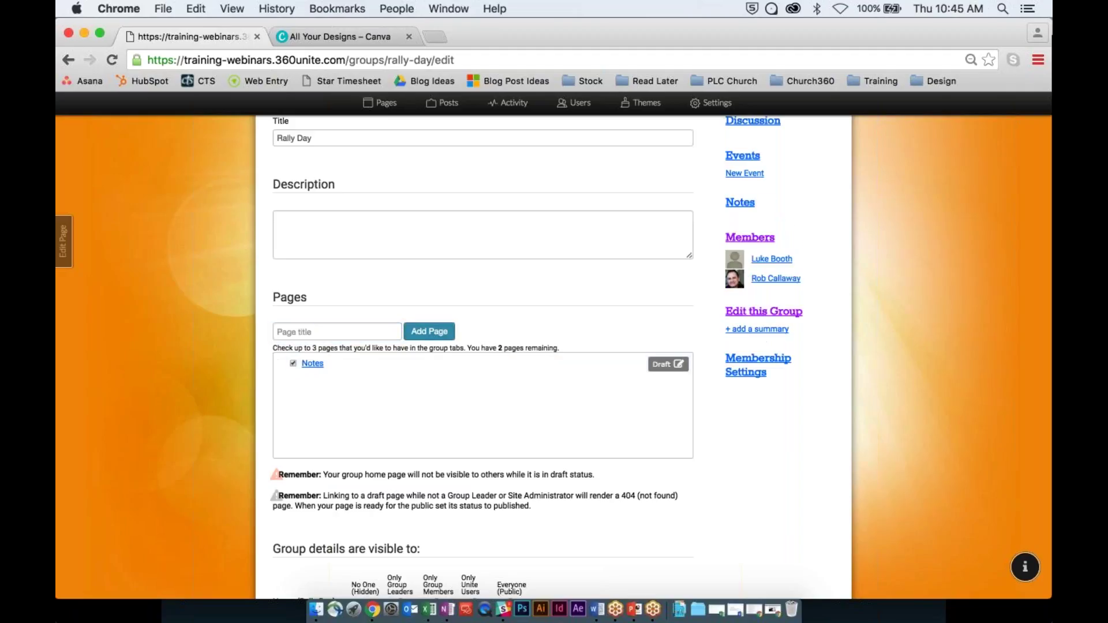
Check the Notes page's save, delete and cancel options, close them, and view the group's visibility settings.
{"action": "left_click", "coordinate": [661, 363]}
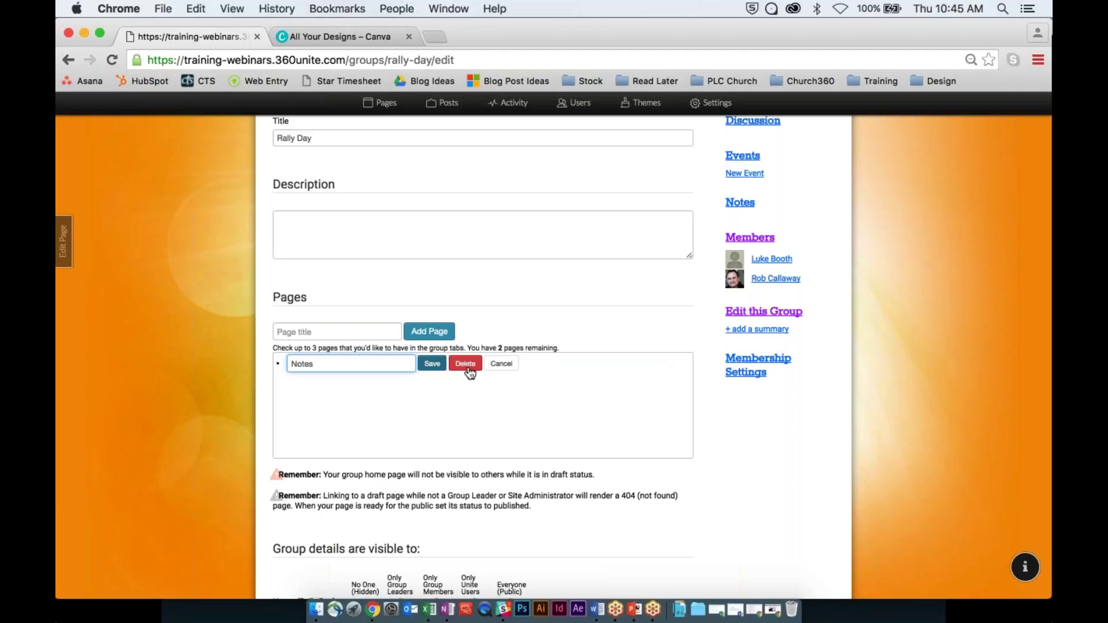
{"action": "key", "text": "Return"}
{"action": "scroll", "coordinate": [228, 448], "scroll_direction": "down", "scroll_amount": 4}
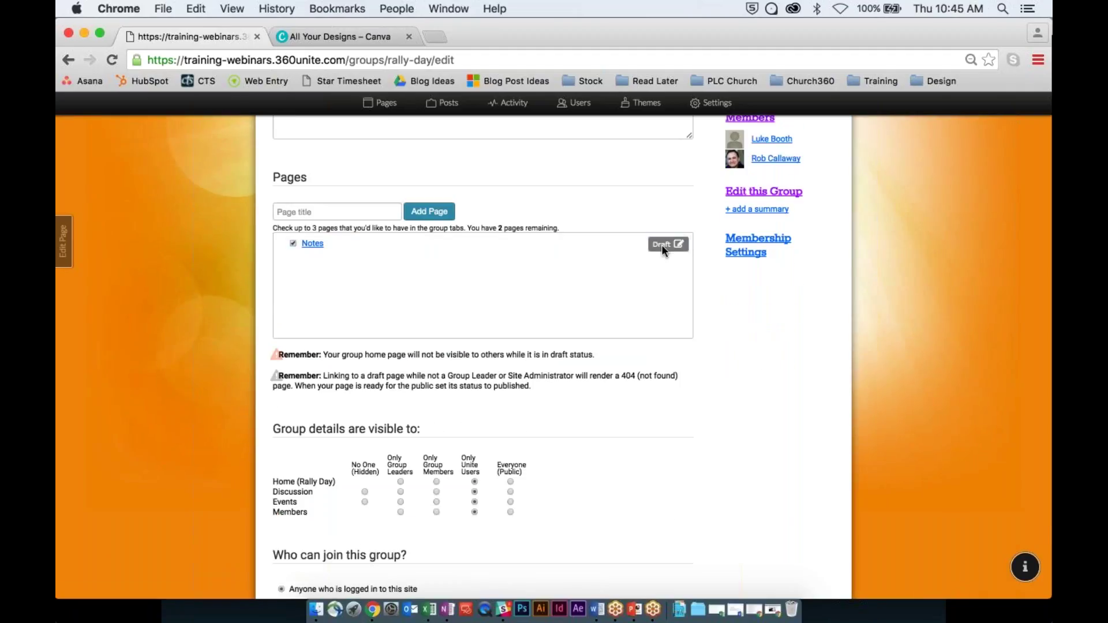
Check the Notes page's entry in the group pages list, review the visibility and joining settings, and update the Rally Day group.
{"action": "left_click", "coordinate": [662, 241]}
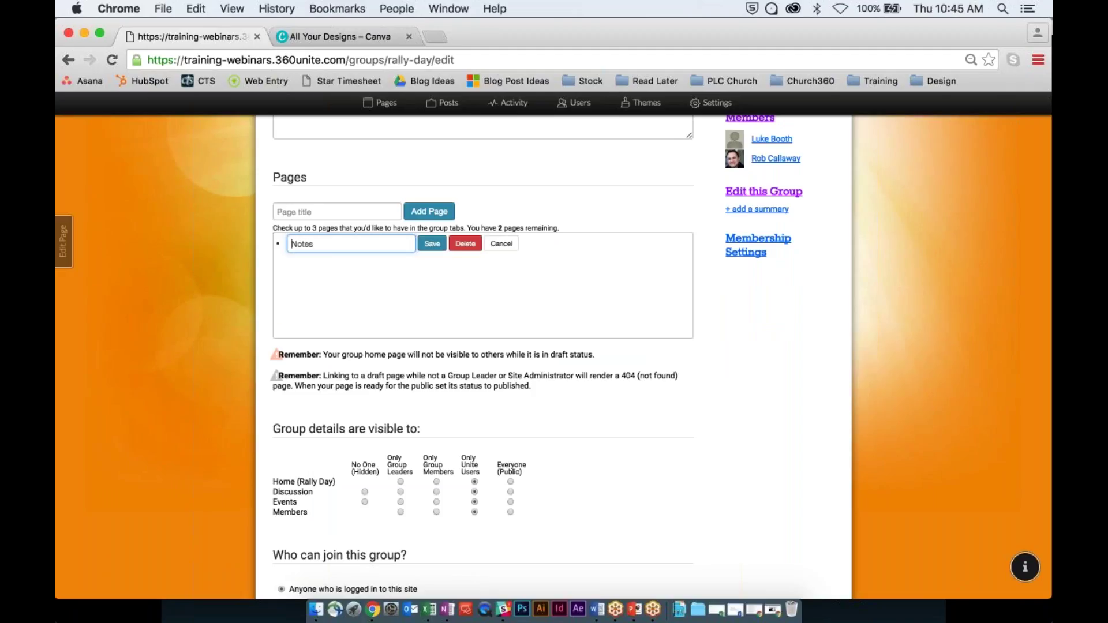
{"action": "key", "text": "Return"}
{"action": "scroll", "coordinate": [234, 392], "scroll_direction": "down", "scroll_amount": 5}
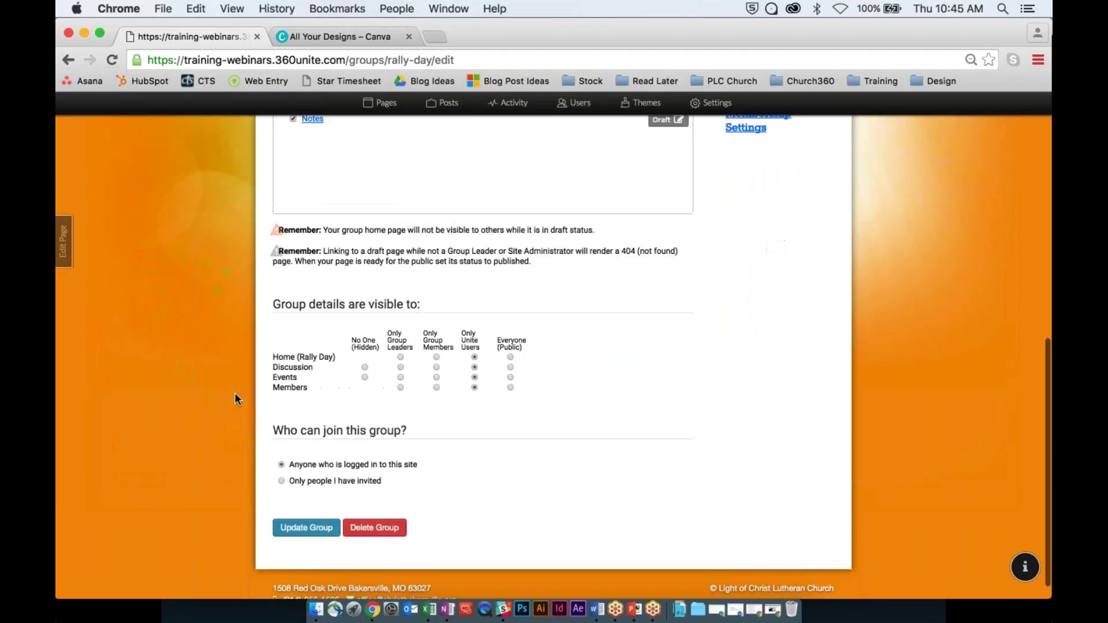
{"action": "scroll", "coordinate": [235, 393], "scroll_direction": "up", "scroll_amount": 10}
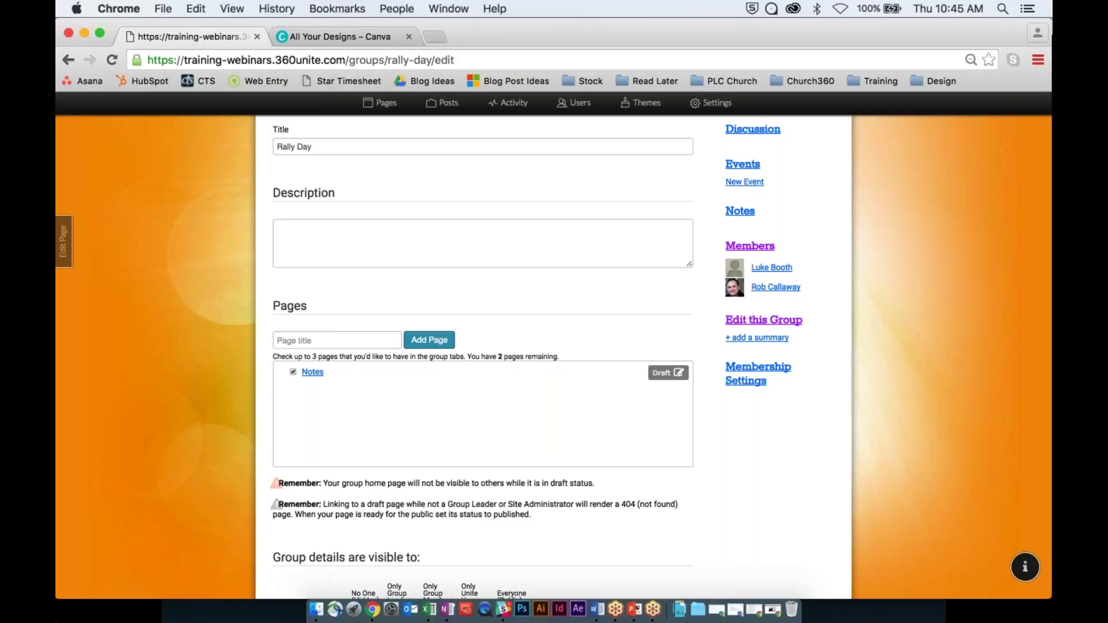
{"action": "scroll", "coordinate": [775, 219], "scroll_direction": "down", "scroll_amount": 5}
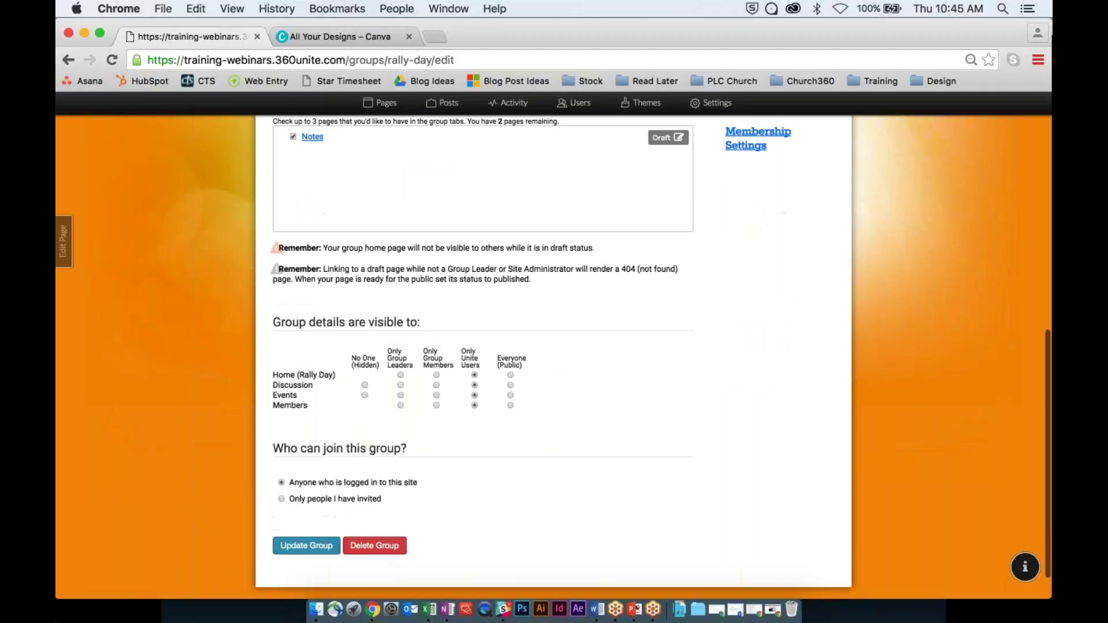
{"action": "left_click", "coordinate": [306, 545]}
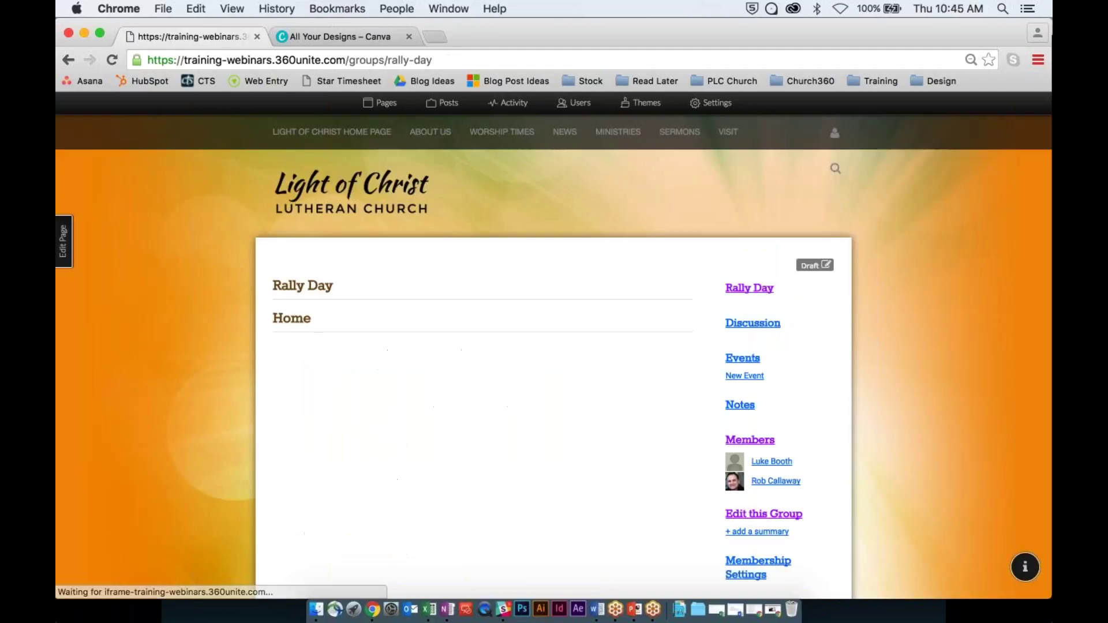
View the Rally Day group's Notes page and open it in the page editor.
{"action": "scroll", "coordinate": [188, 448], "scroll_direction": "down", "scroll_amount": 2}
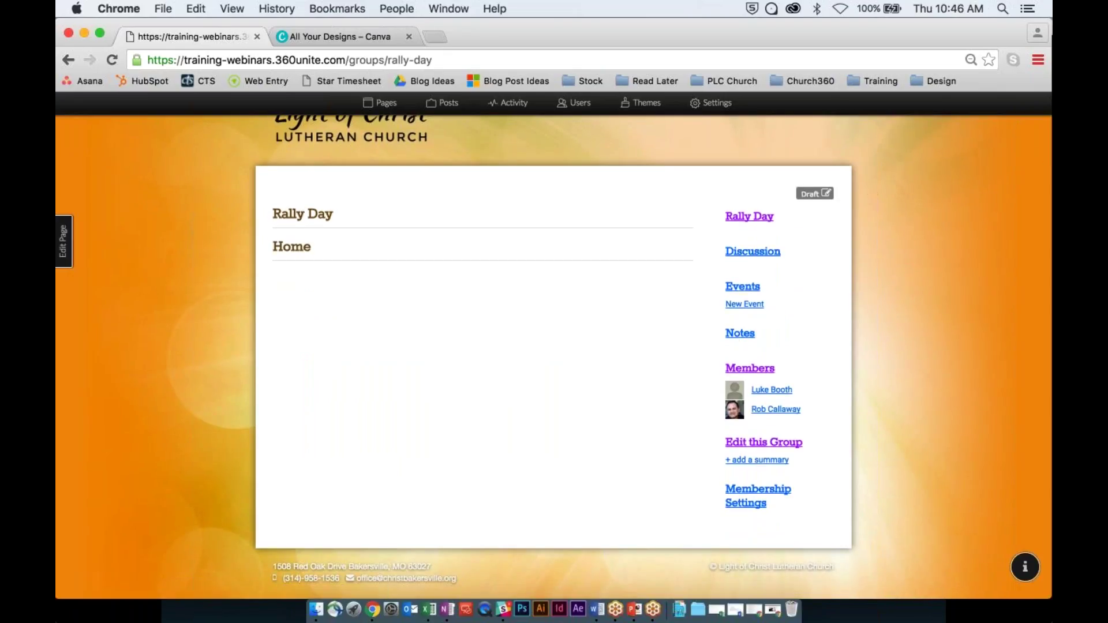
{"action": "left_click", "coordinate": [740, 333]}
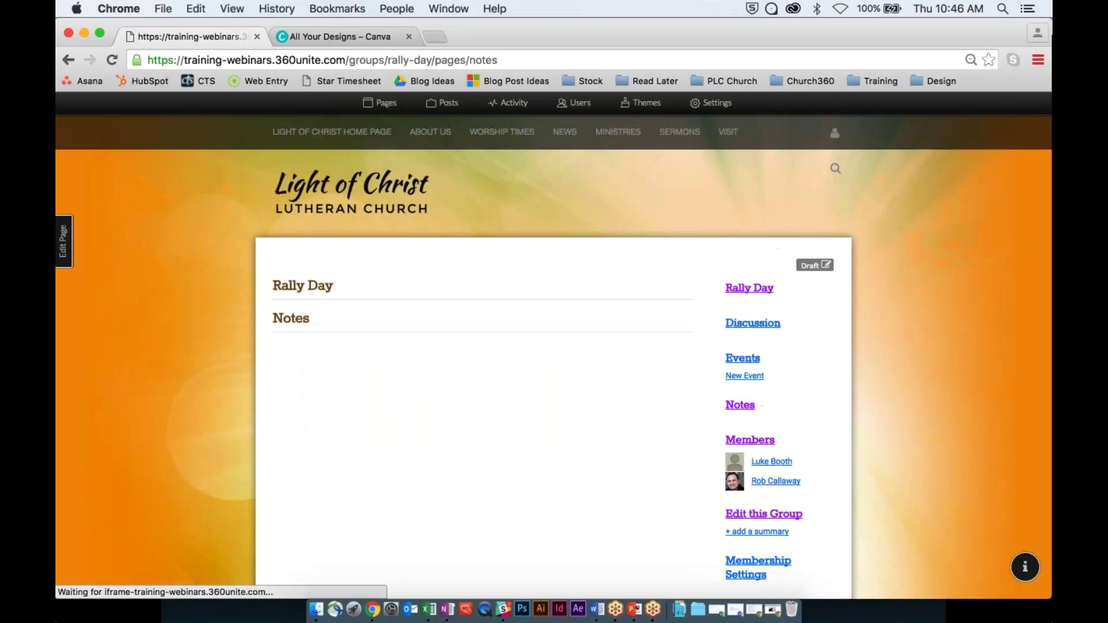
{"action": "scroll", "coordinate": [368, 363], "scroll_direction": "down", "scroll_amount": 2}
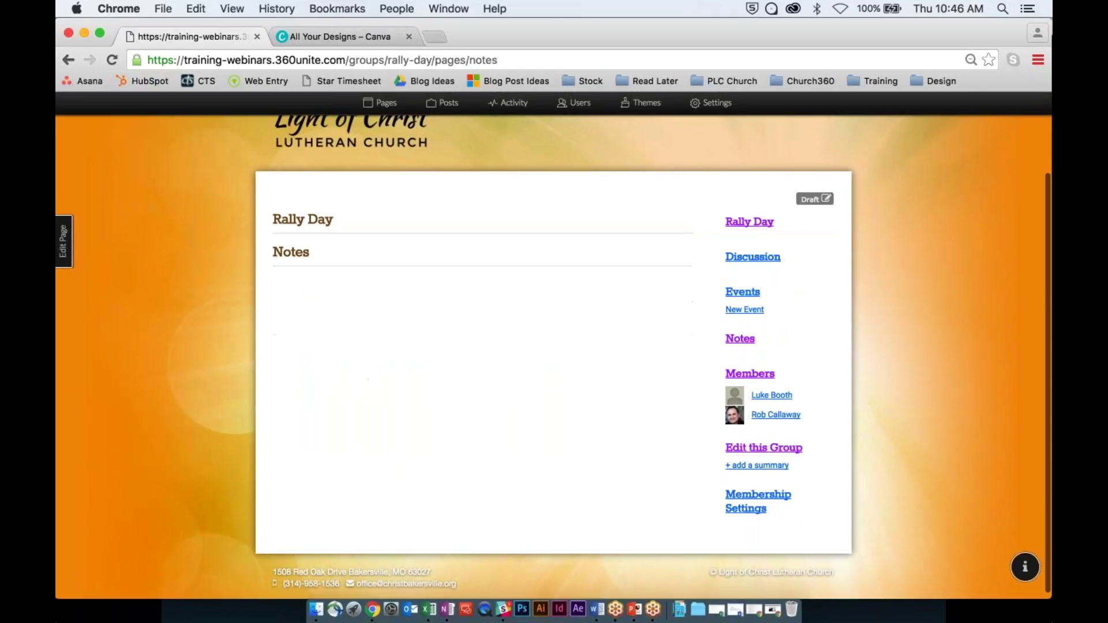
{"action": "left_click", "coordinate": [63, 241]}
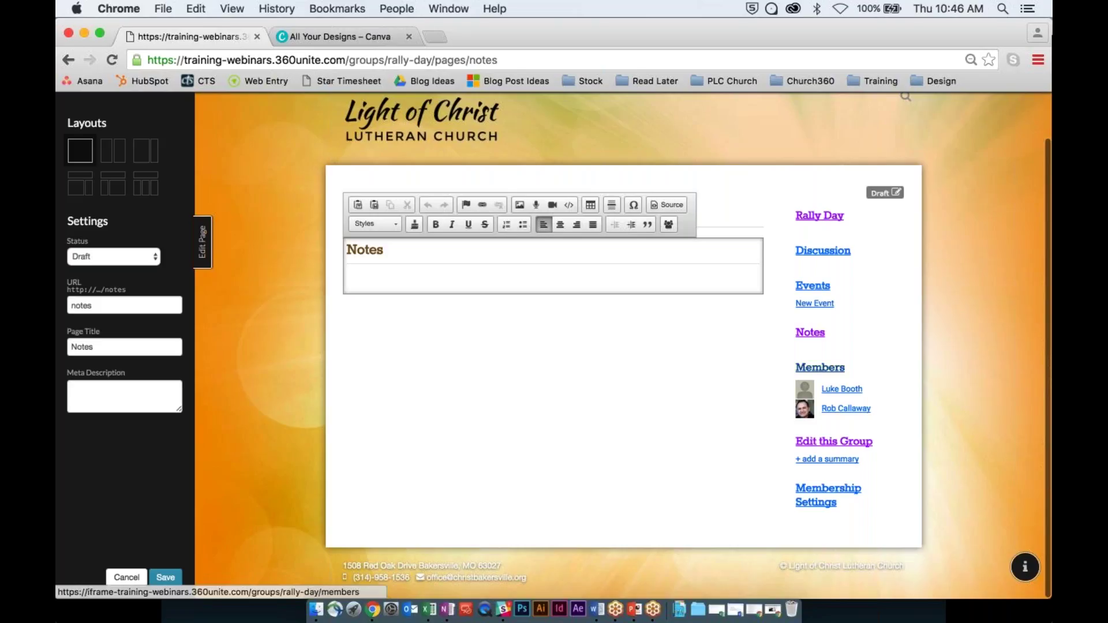
Look over the Rally Day group's members, discussion and membership notification settings.
{"action": "left_click", "coordinate": [820, 367]}
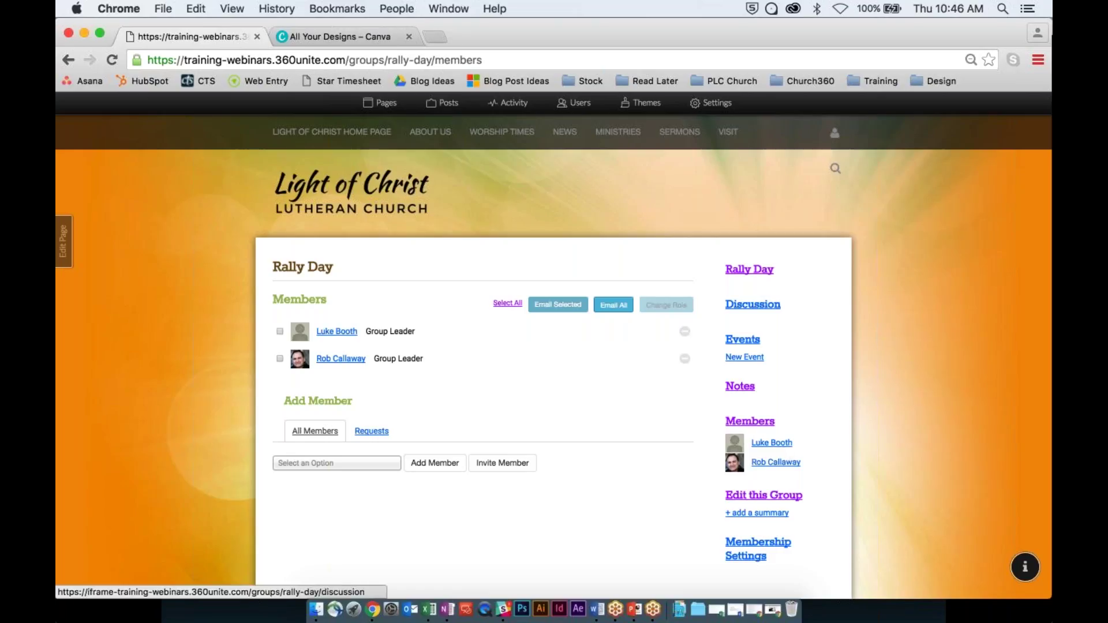
{"action": "left_click", "coordinate": [753, 304]}
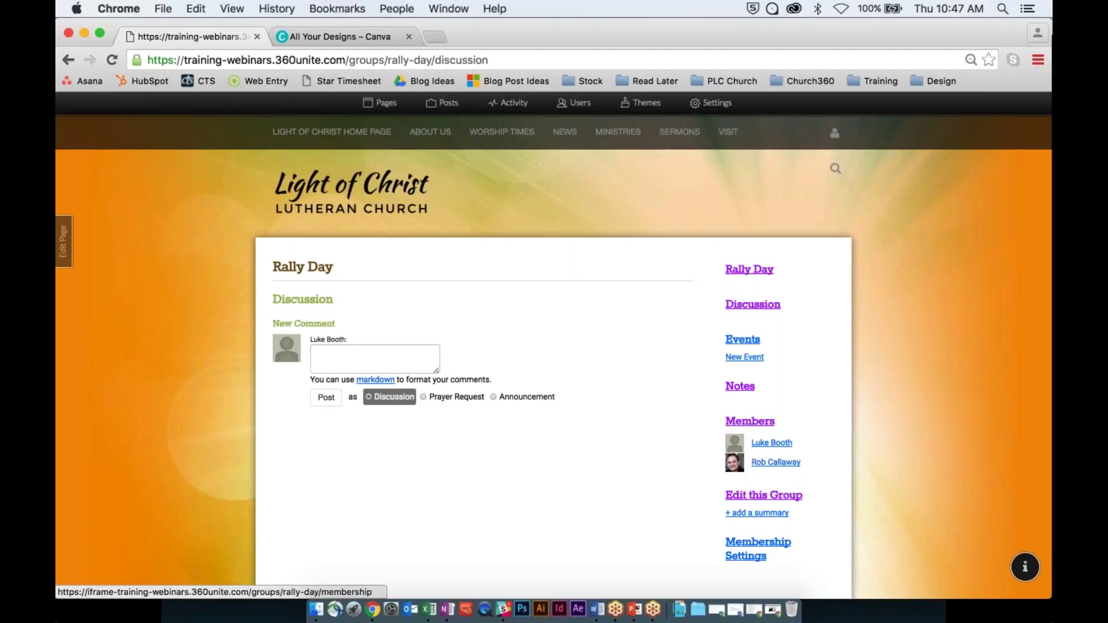
{"action": "left_click", "coordinate": [746, 554]}
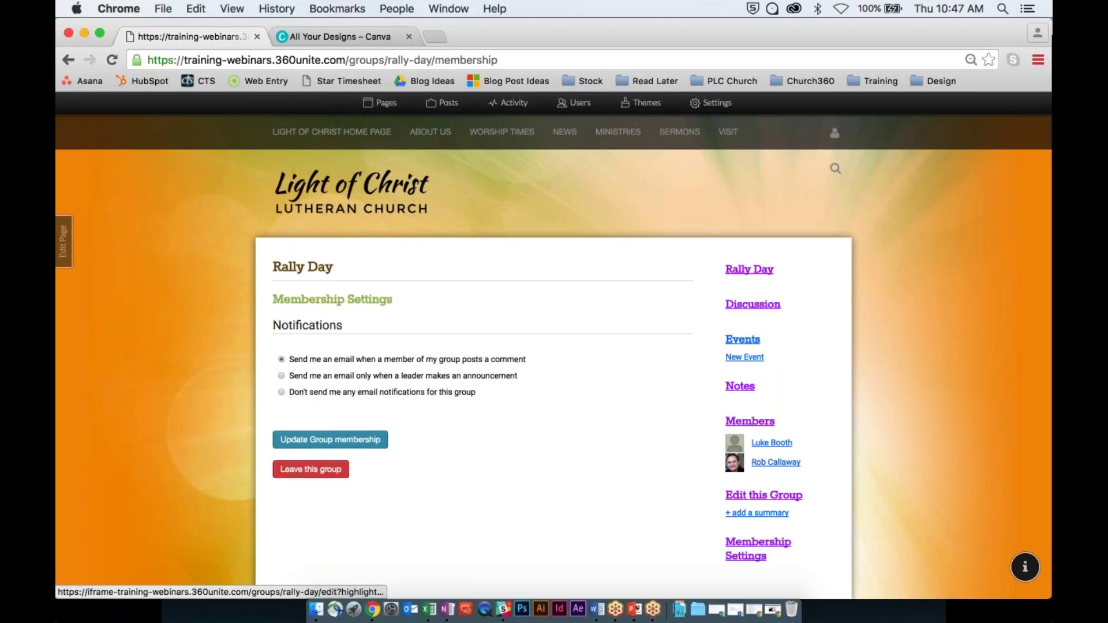
{"action": "scroll", "coordinate": [554, 346], "scroll_direction": "down", "scroll_amount": 2}
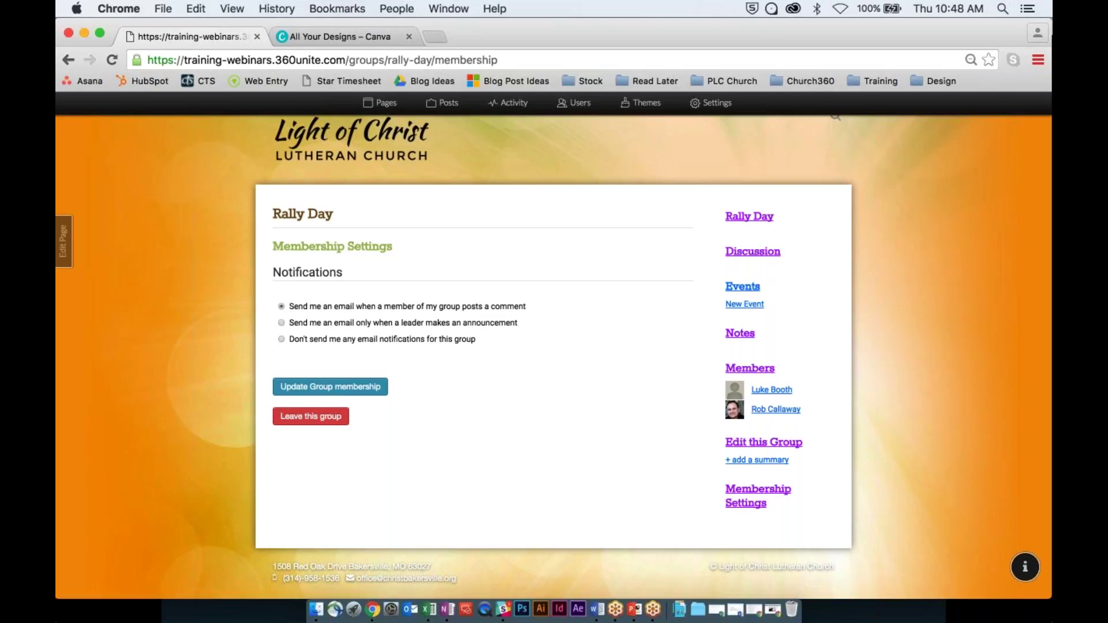
Create an event titled Rally Day Meeting on July 6, 2016 in the Rally Day group's events calendar.
{"action": "left_click", "coordinate": [745, 503]}
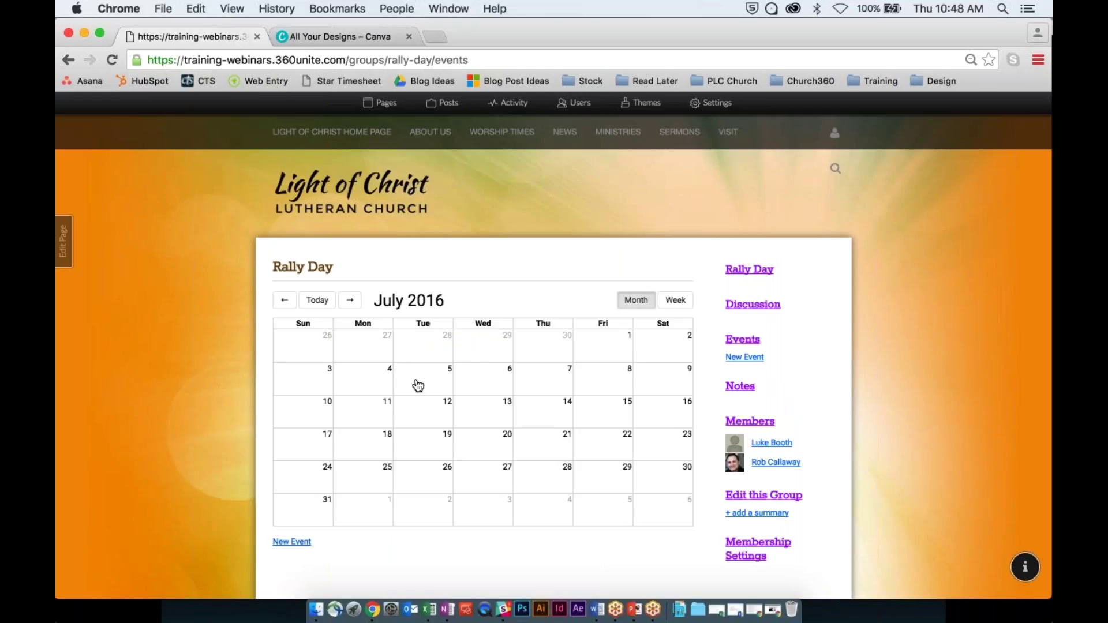
{"action": "left_click", "coordinate": [474, 373]}
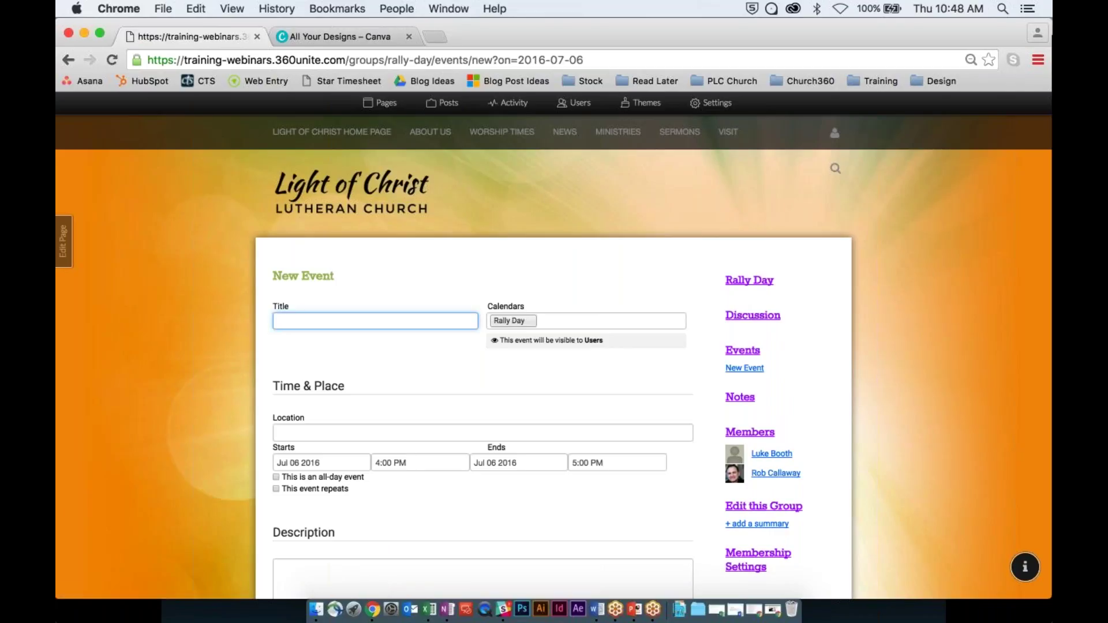
{"action": "type", "text": "Rally Day Meeting"}
{"action": "scroll", "coordinate": [264, 380], "scroll_direction": "down", "scroll_amount": 3}
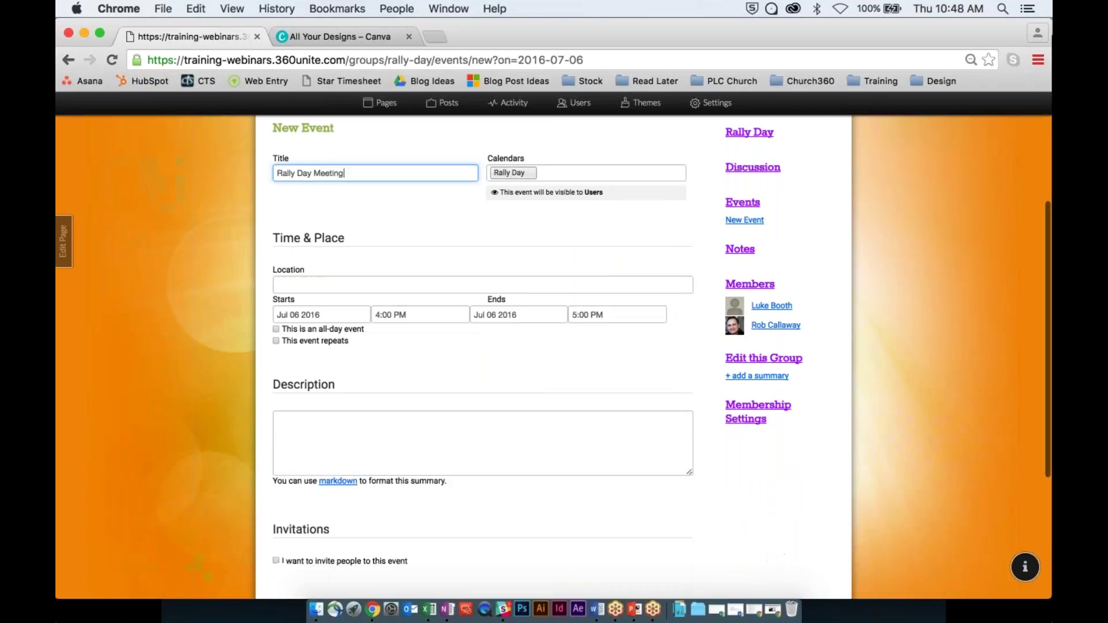
{"action": "scroll", "coordinate": [251, 442], "scroll_direction": "down", "scroll_amount": 4}
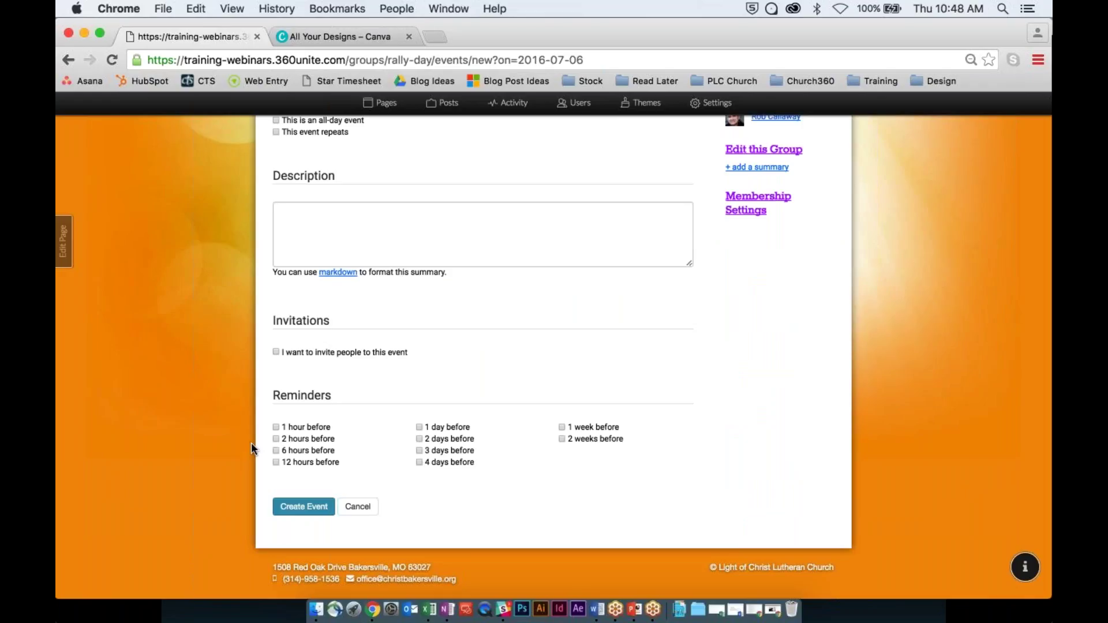
{"action": "left_click", "coordinate": [303, 507]}
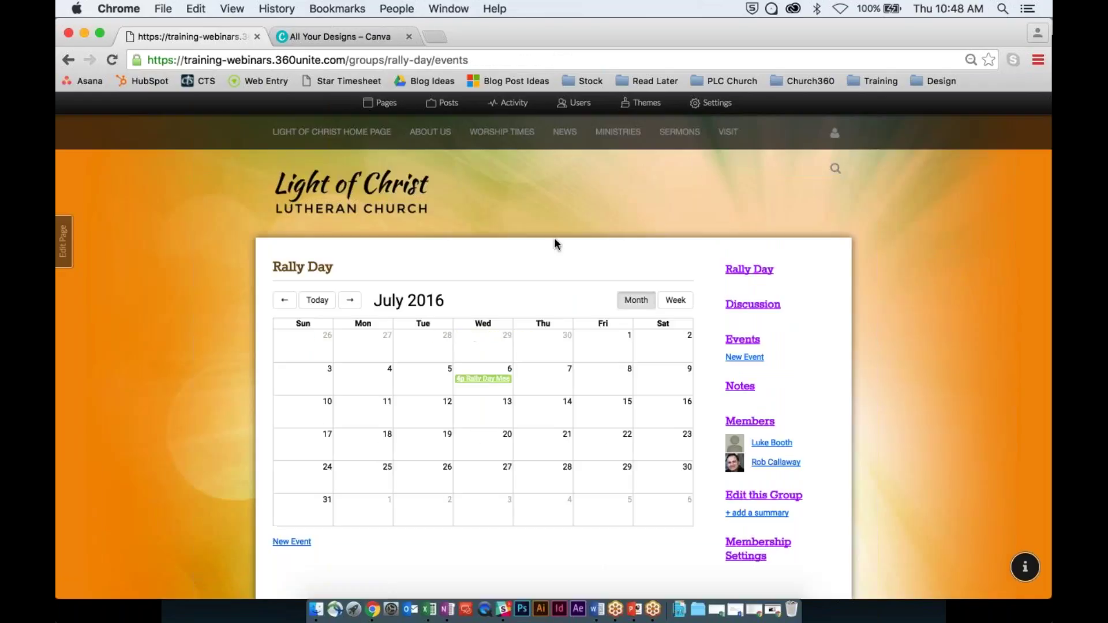
Check the Rally Day Meeting's details on the main church calendar, and return to the Rally Day group's events.
{"action": "mouse_move", "coordinate": [575, 143]}
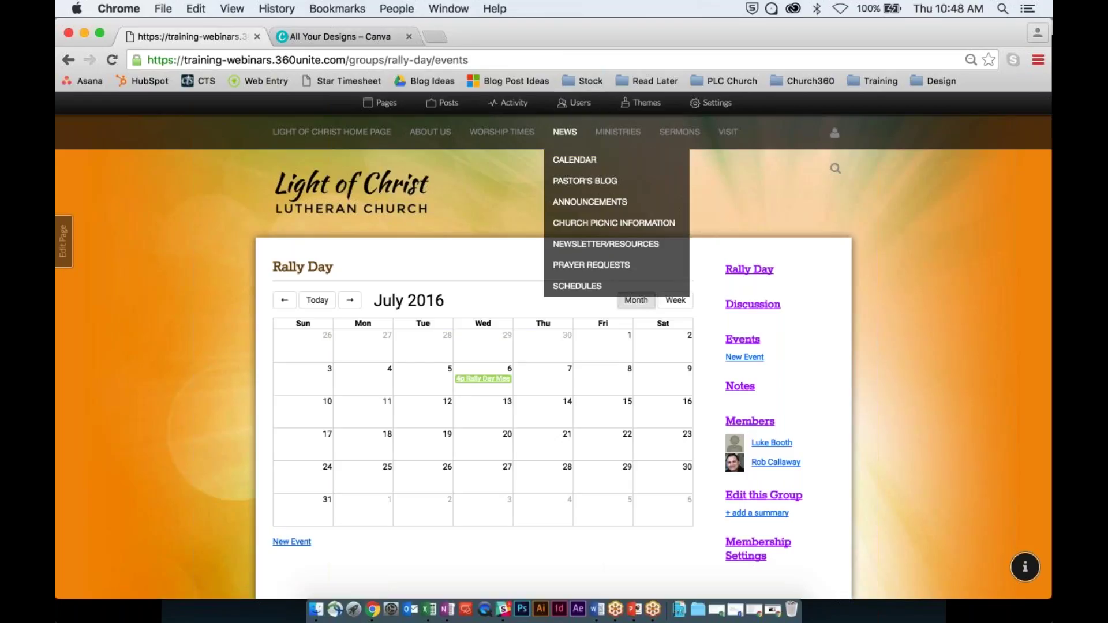
{"action": "left_click", "coordinate": [576, 161]}
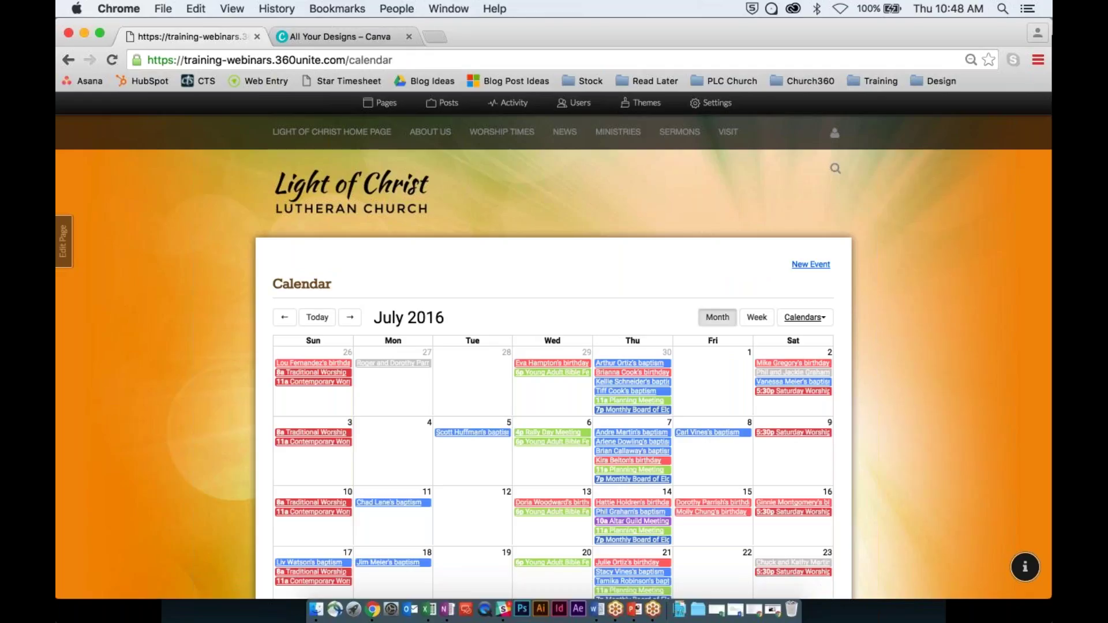
{"action": "mouse_move", "coordinate": [544, 434]}
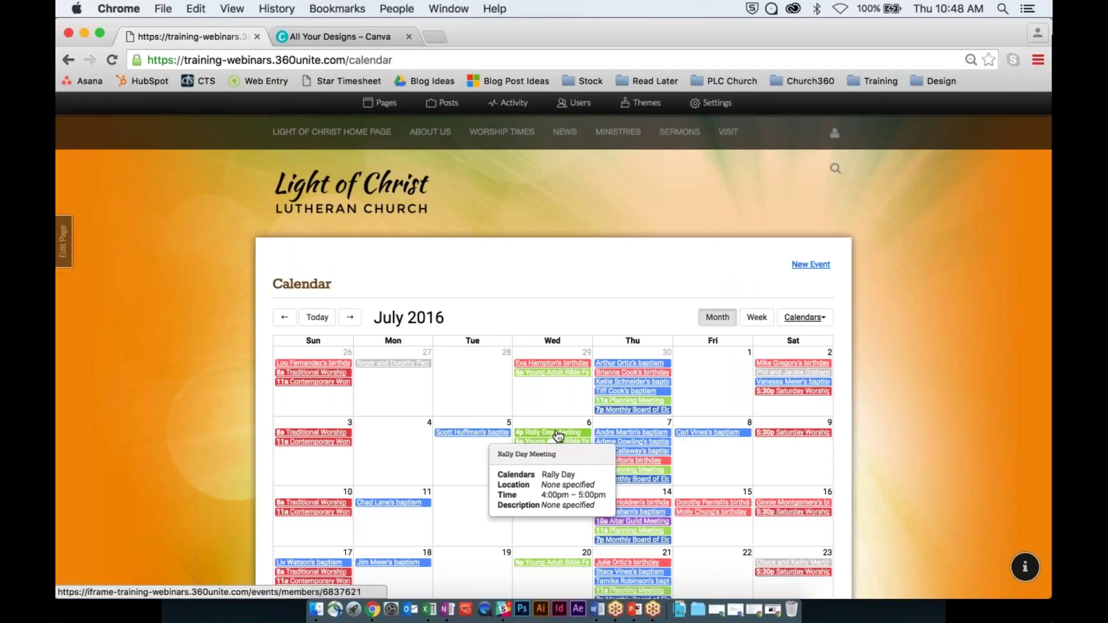
{"action": "mouse_move", "coordinate": [430, 131]}
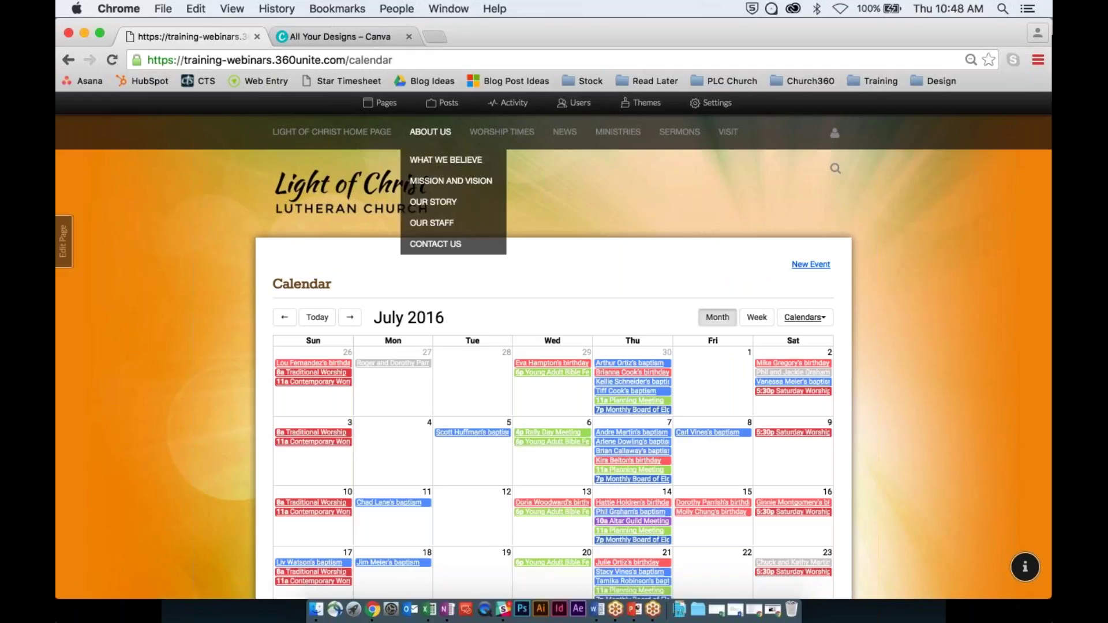
{"action": "mouse_move", "coordinate": [617, 132]}
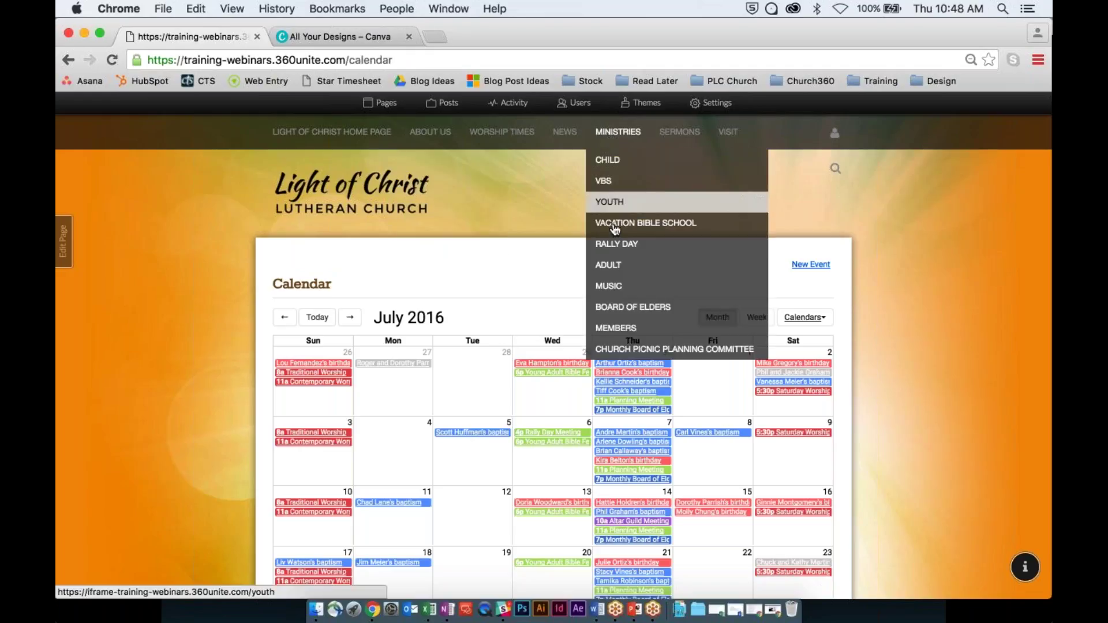
{"action": "left_click", "coordinate": [613, 241]}
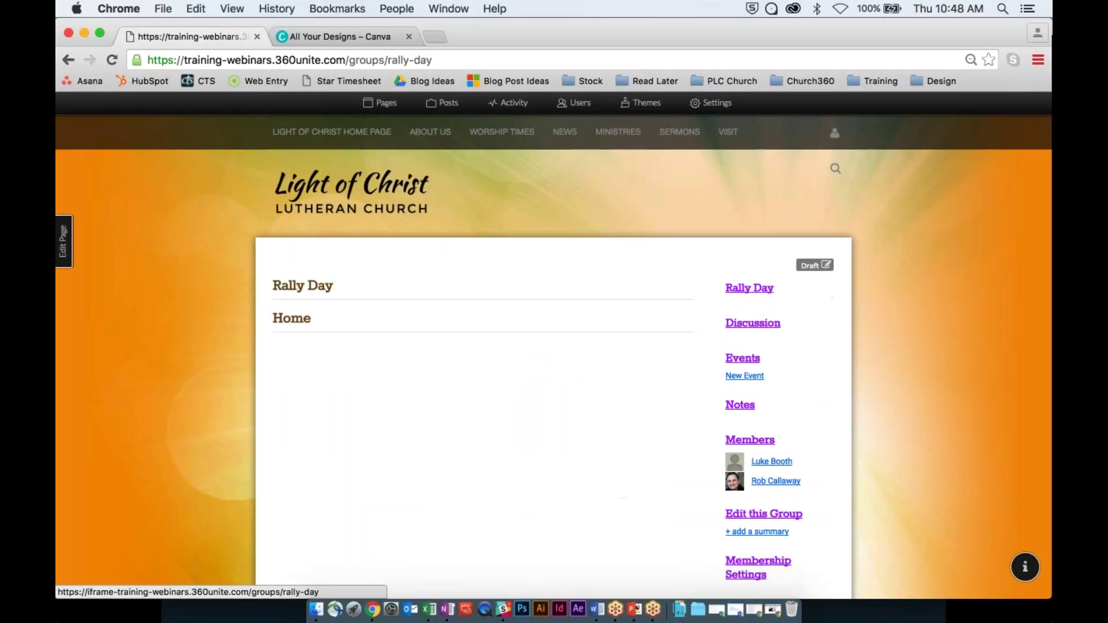
{"action": "left_click", "coordinate": [744, 359]}
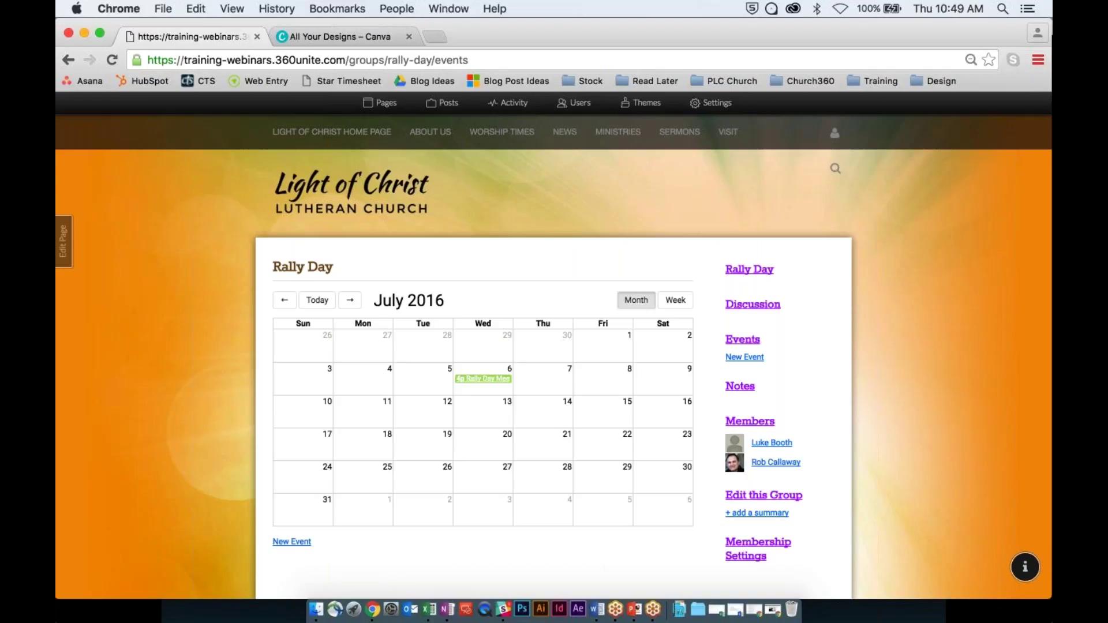
Hide the Church Picnic Planning Committee calendar from the main church calendar.
{"action": "mouse_move", "coordinate": [564, 132]}
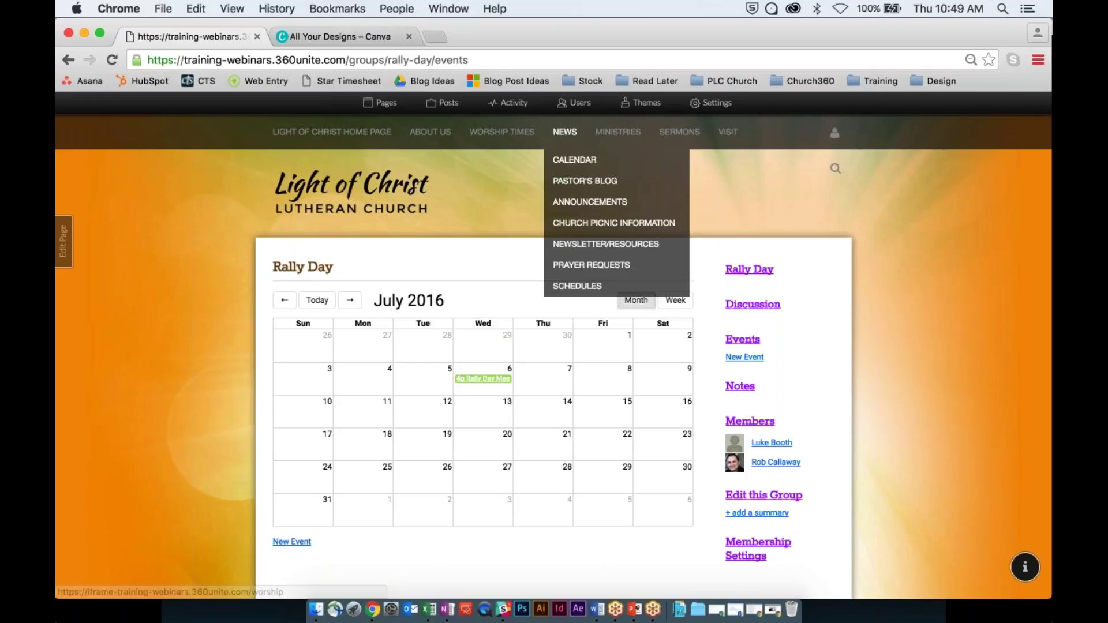
{"action": "left_click", "coordinate": [584, 164]}
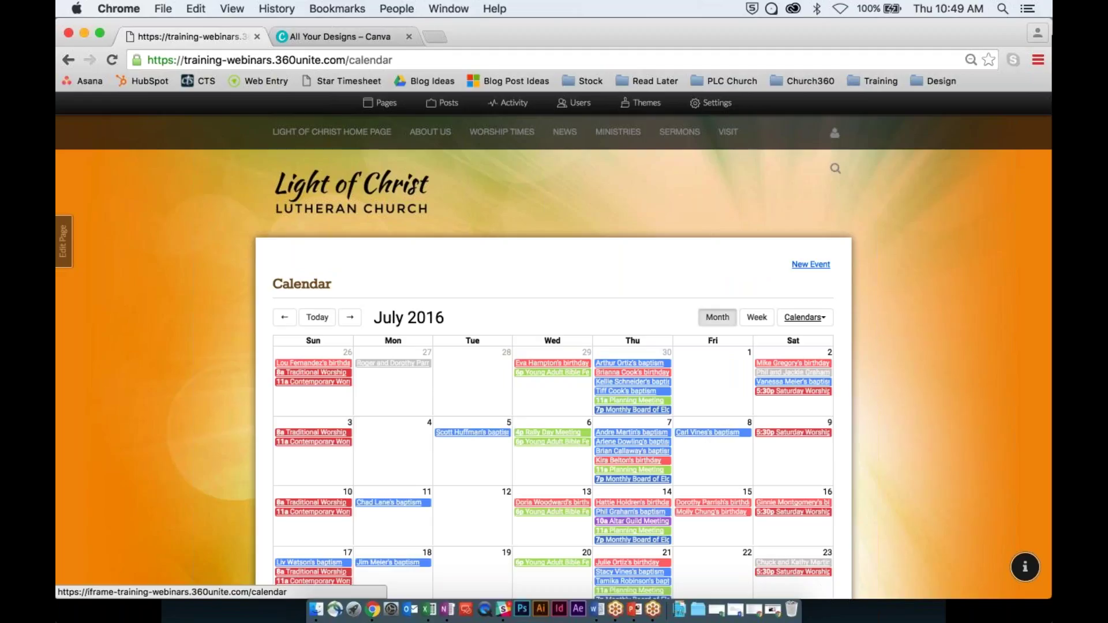
{"action": "scroll", "coordinate": [250, 377], "scroll_direction": "down", "scroll_amount": 5}
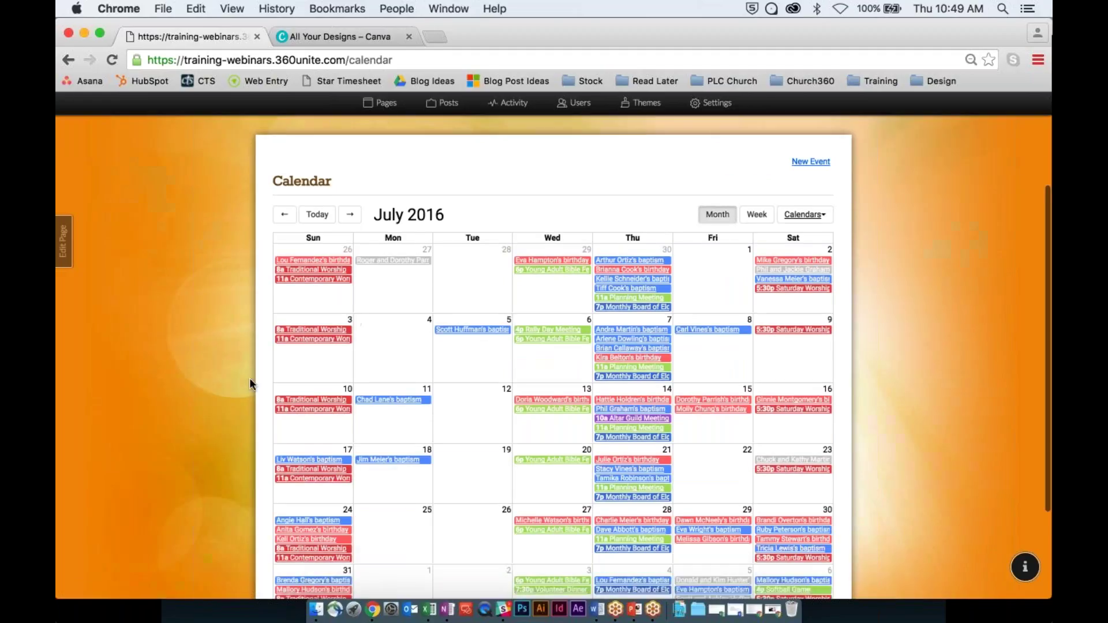
{"action": "left_click", "coordinate": [805, 190]}
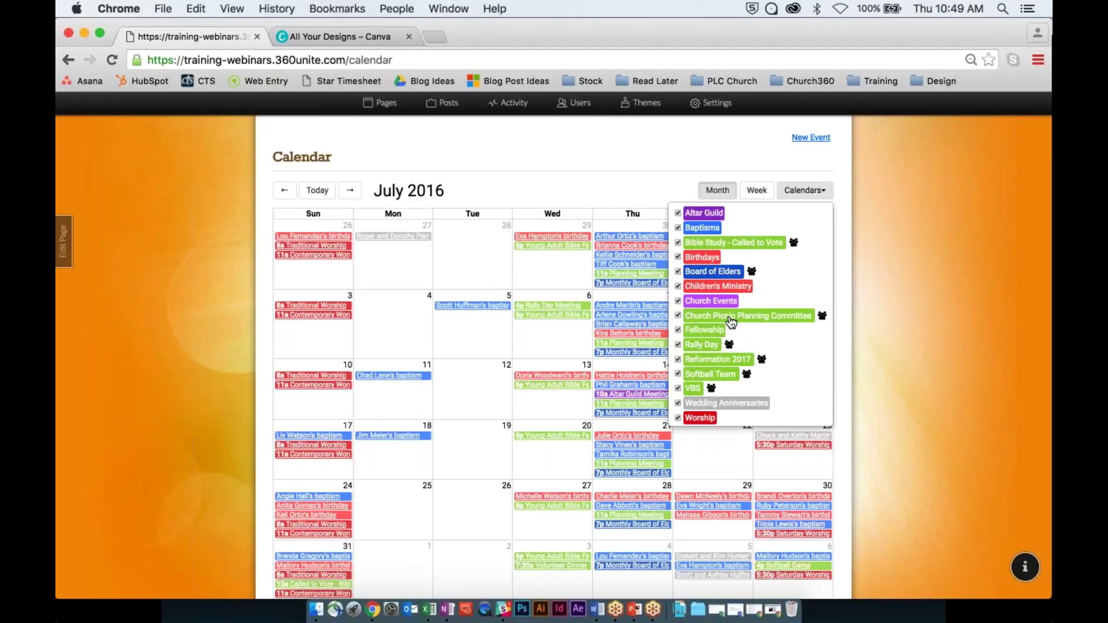
{"action": "left_click", "coordinate": [679, 316]}
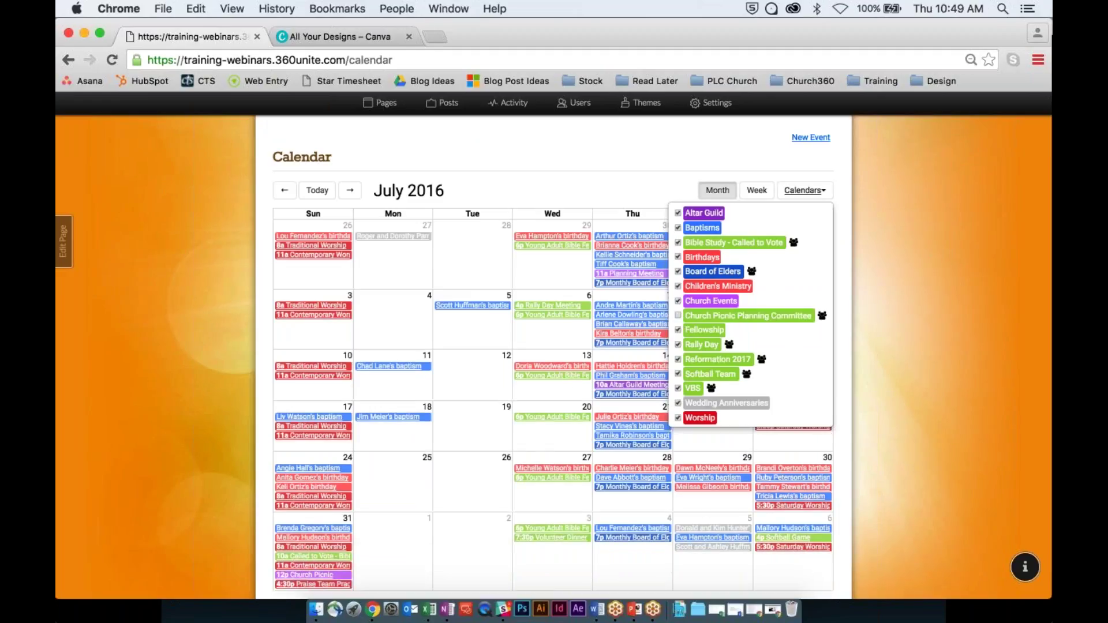
{"action": "scroll", "coordinate": [737, 264], "scroll_direction": "up", "scroll_amount": 3}
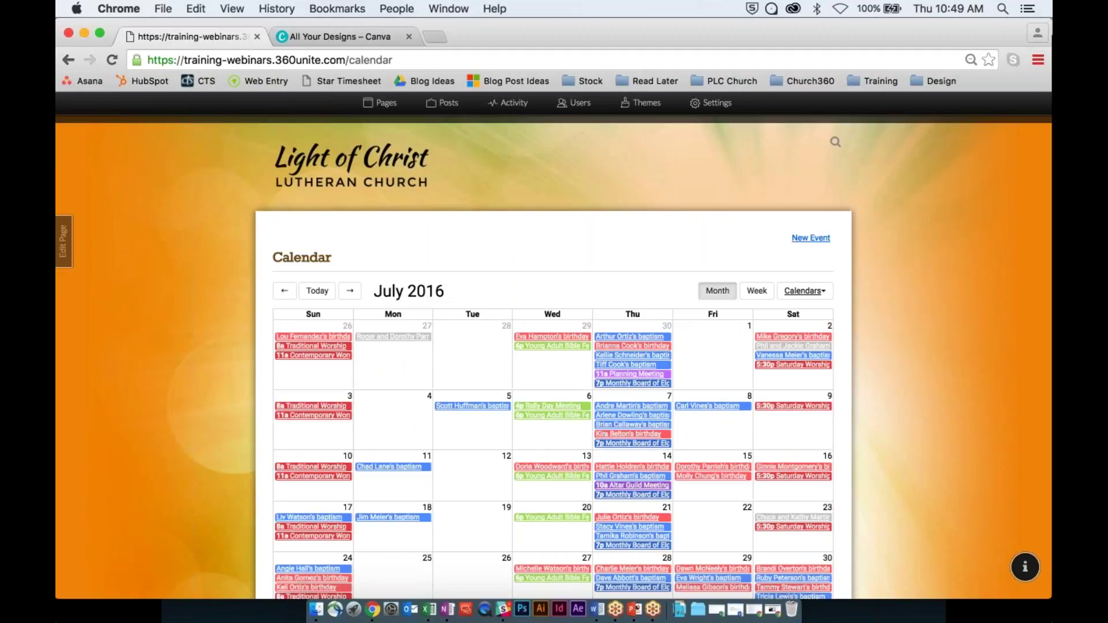
{"action": "scroll", "coordinate": [554, 358], "scroll_direction": "down", "scroll_amount": 3}
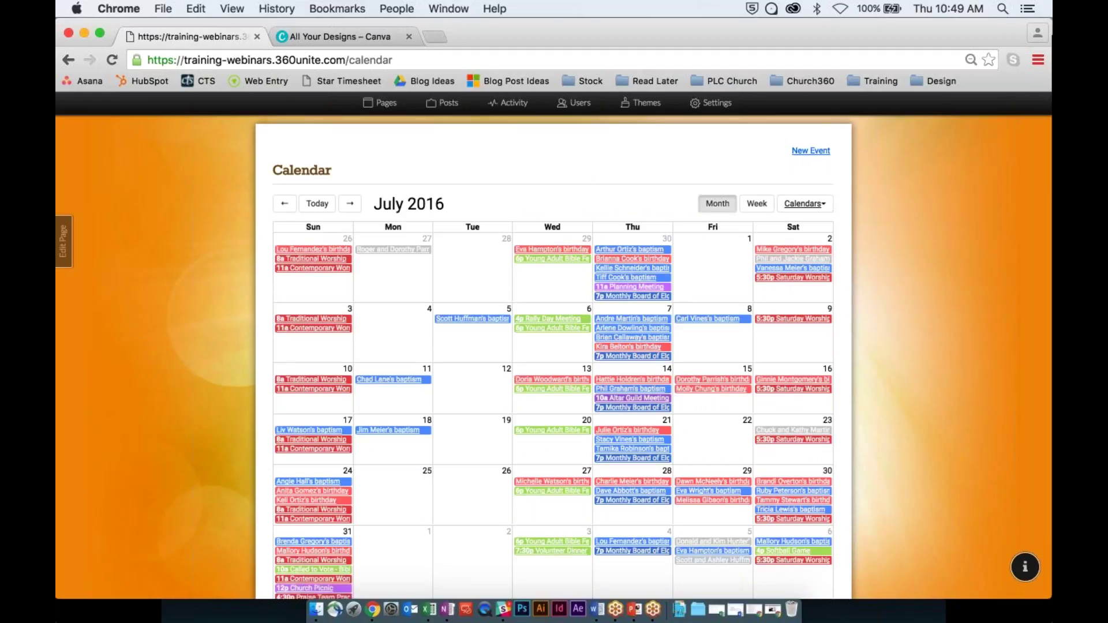
Show the church calendar by week and look over the listed events.
{"action": "left_click", "coordinate": [756, 203]}
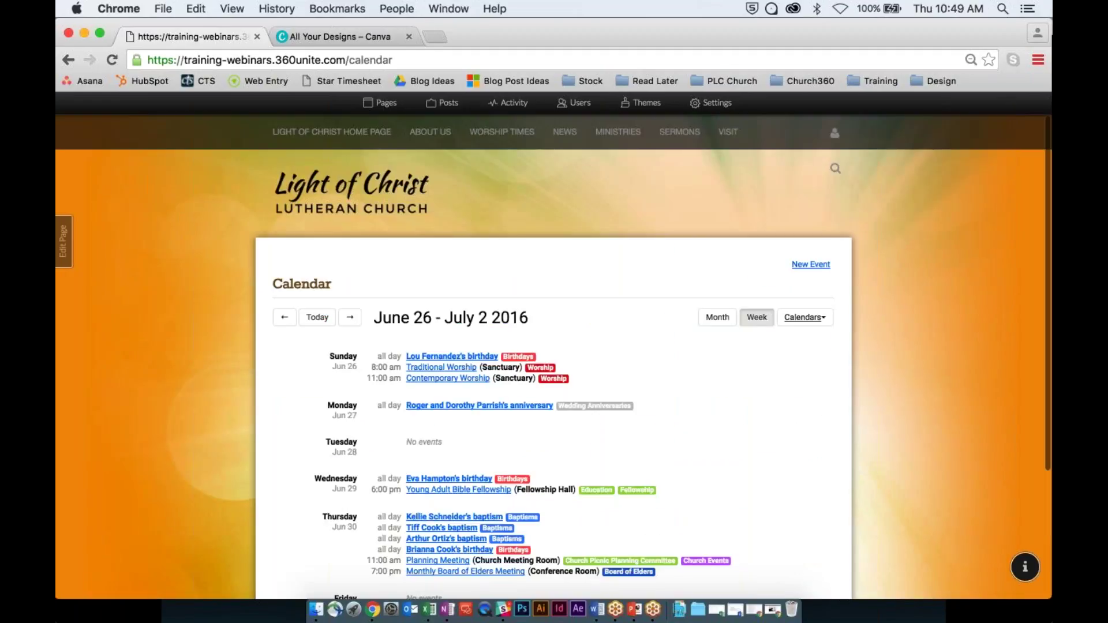
{"action": "scroll", "coordinate": [757, 203], "scroll_direction": "down", "scroll_amount": 3}
{"action": "scroll", "coordinate": [747, 265], "scroll_direction": "down", "scroll_amount": 1}
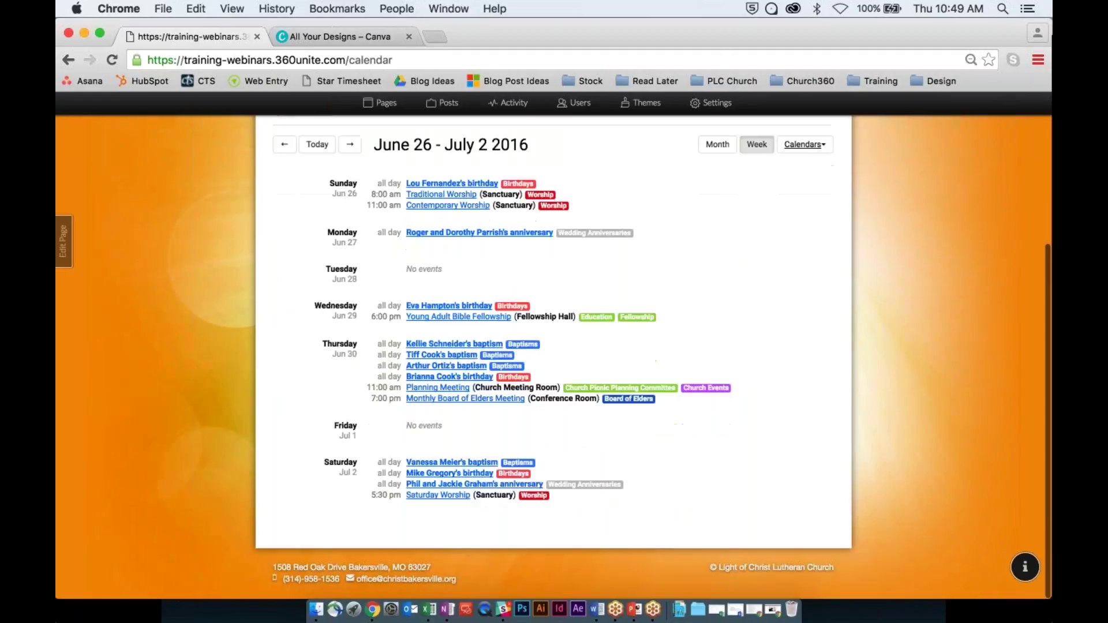
{"action": "scroll", "coordinate": [747, 265], "scroll_direction": "up", "scroll_amount": 1}
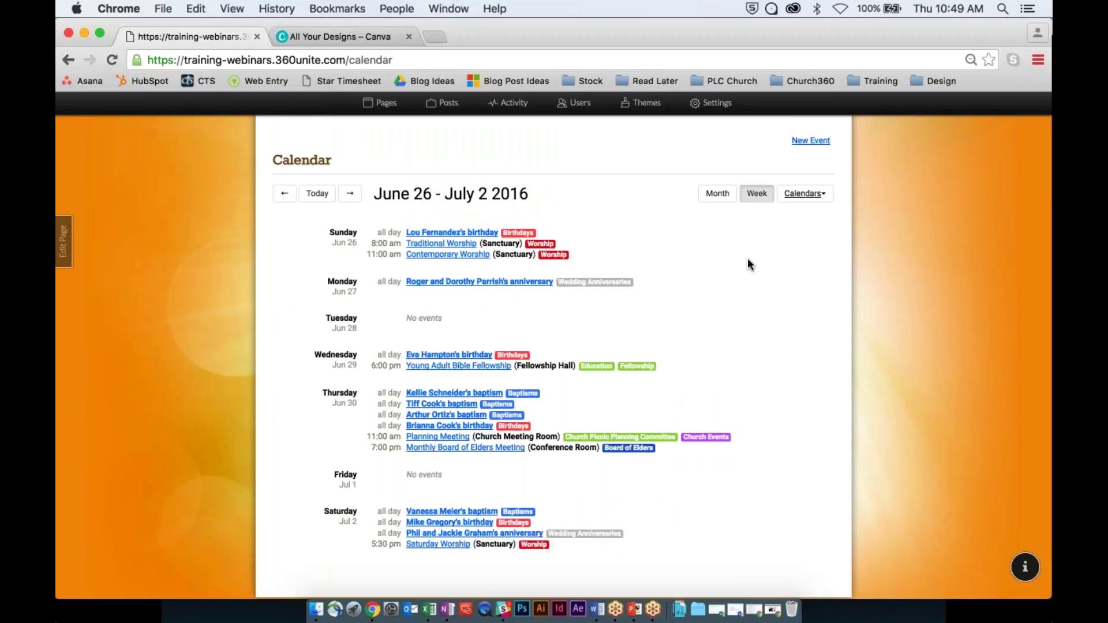
Show the church calendar by month, start a new event on July 10, 2016, and review the form's options.
{"action": "left_click", "coordinate": [718, 194]}
{"action": "scroll", "coordinate": [474, 411], "scroll_direction": "down", "scroll_amount": 2}
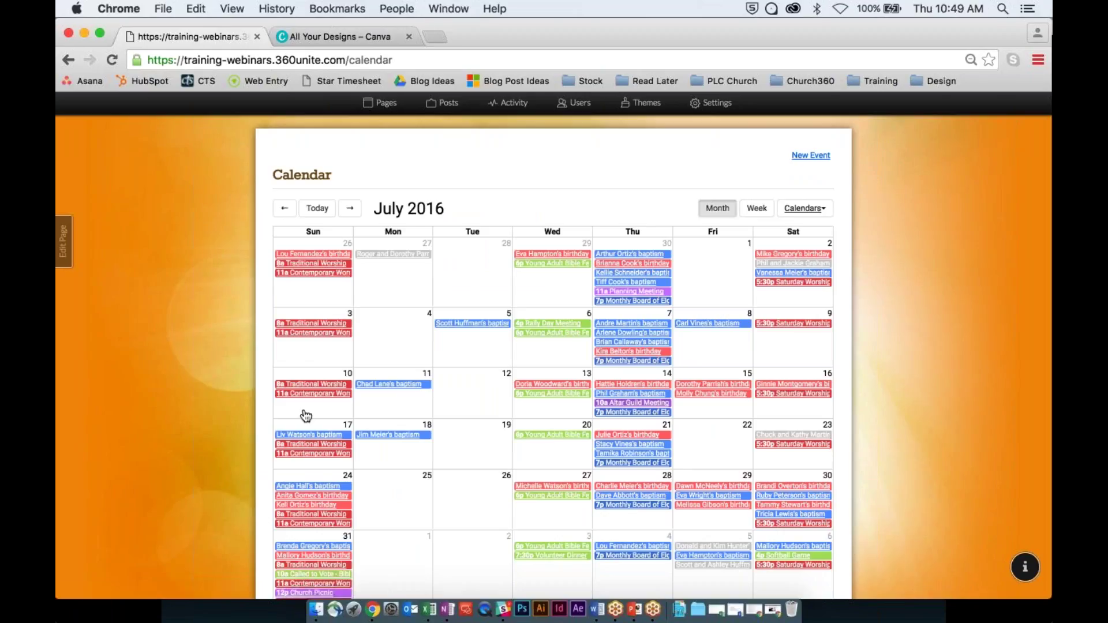
{"action": "left_click", "coordinate": [329, 413]}
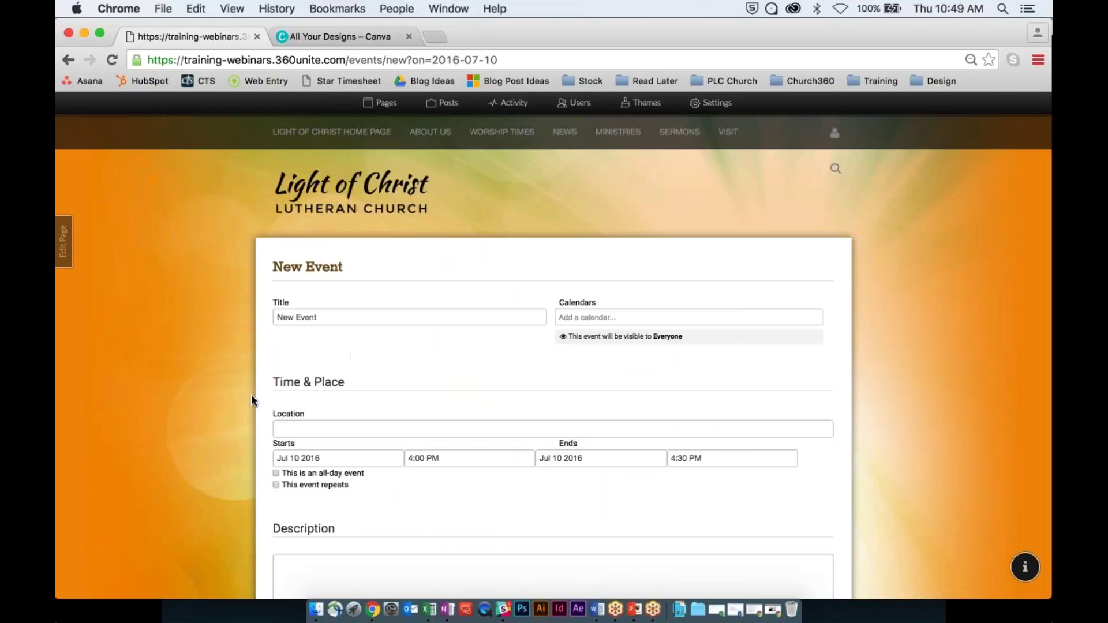
{"action": "scroll", "coordinate": [251, 394], "scroll_direction": "down", "scroll_amount": 2}
{"action": "scroll", "coordinate": [250, 393], "scroll_direction": "down", "scroll_amount": 4}
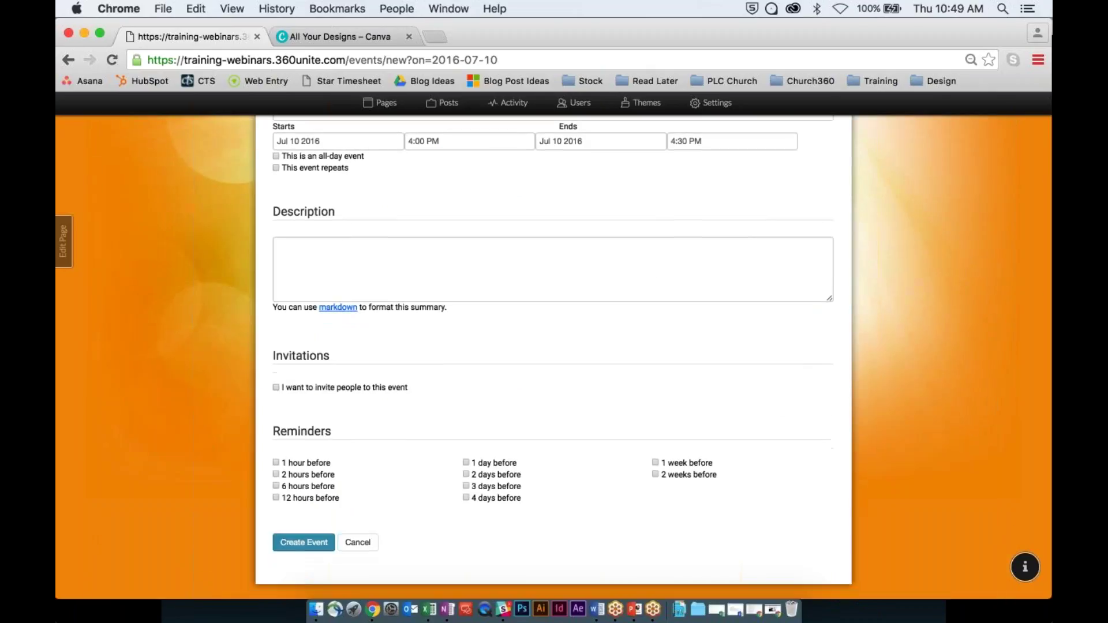
{"action": "scroll", "coordinate": [553, 358], "scroll_direction": "up", "scroll_amount": 2}
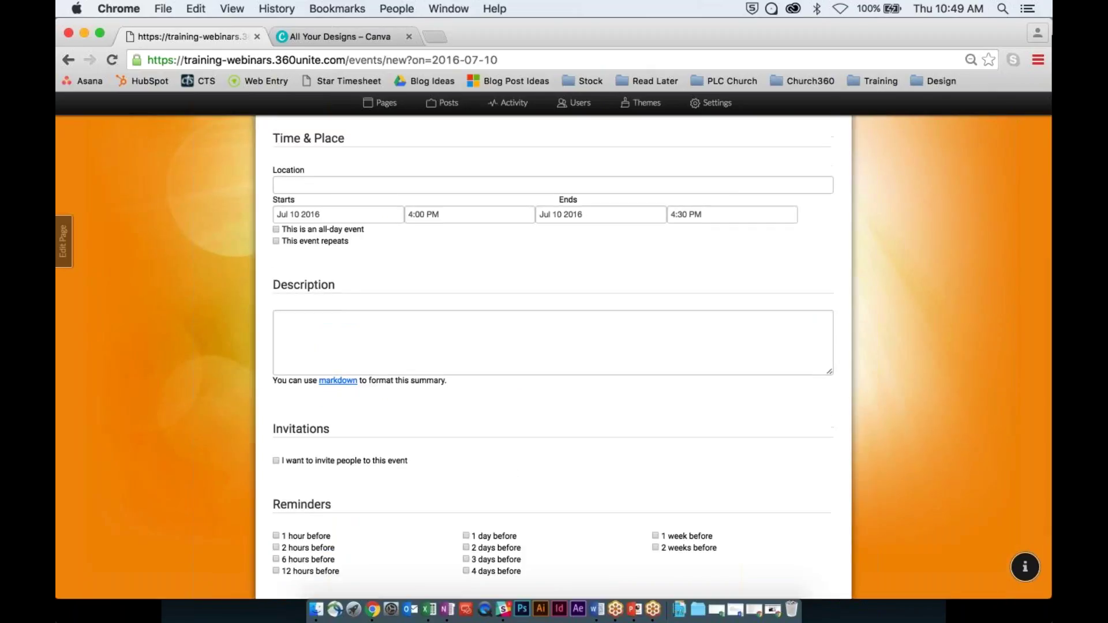
{"action": "scroll", "coordinate": [552, 358], "scroll_direction": "up", "scroll_amount": 3}
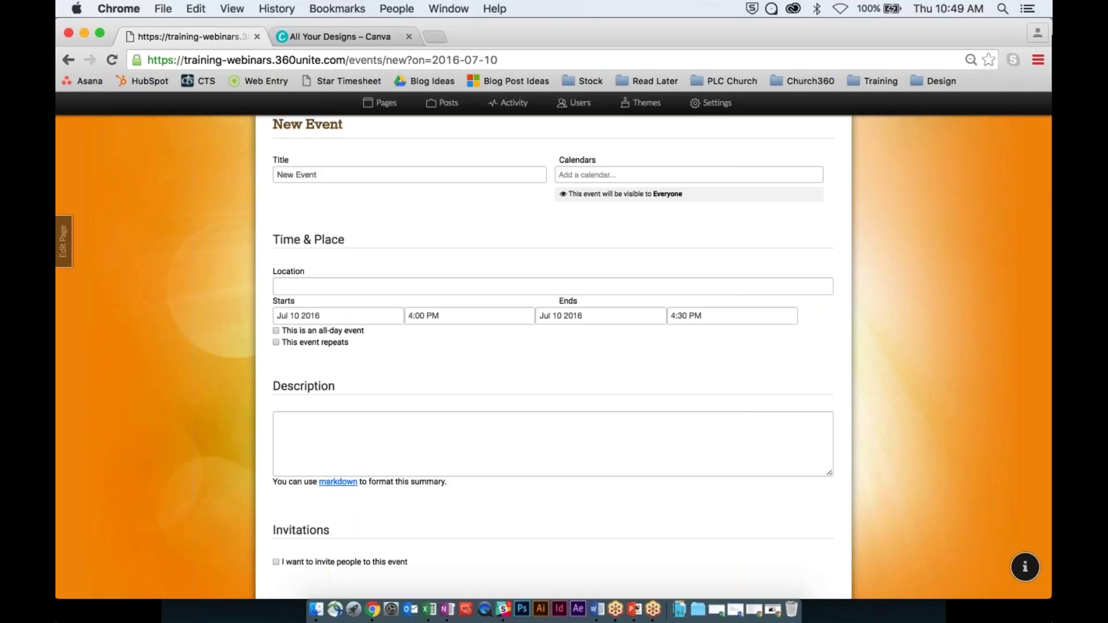
Make the new event repeating to view its schedule options, and discard the event without creating it.
{"action": "left_click", "coordinate": [276, 342]}
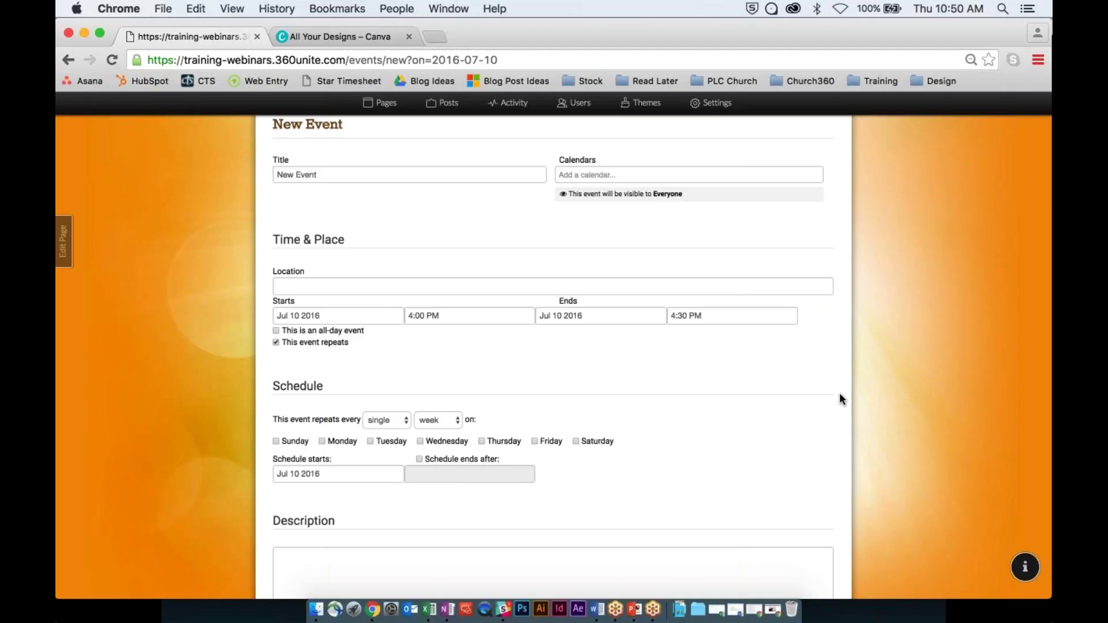
{"action": "scroll", "coordinate": [839, 399], "scroll_direction": "down", "scroll_amount": 3}
{"action": "scroll", "coordinate": [839, 398], "scroll_direction": "down", "scroll_amount": 3}
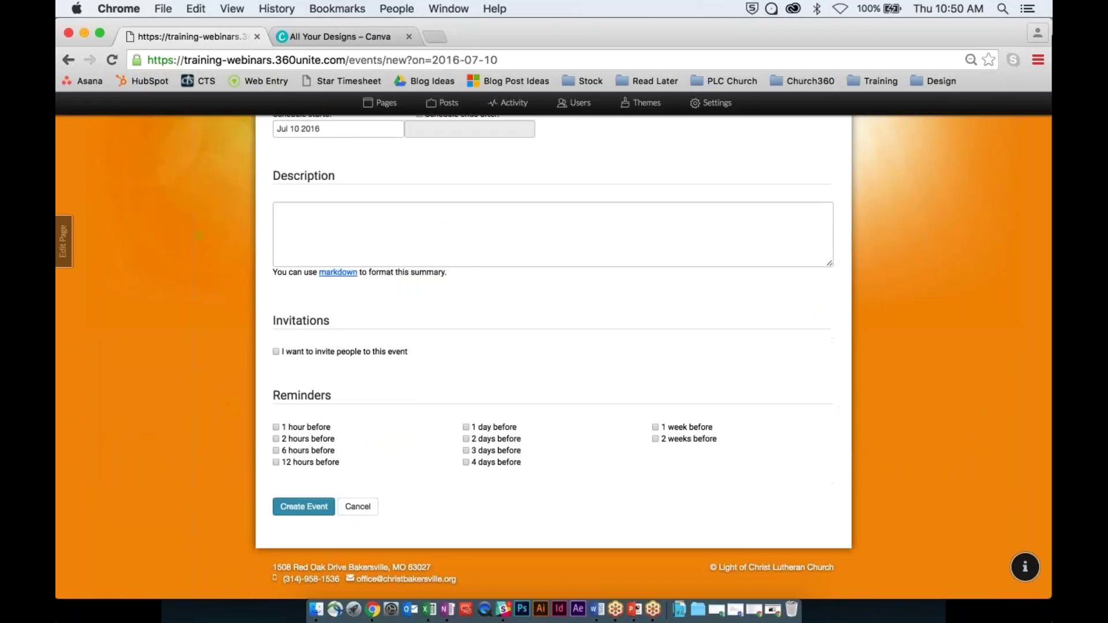
{"action": "left_click", "coordinate": [358, 507]}
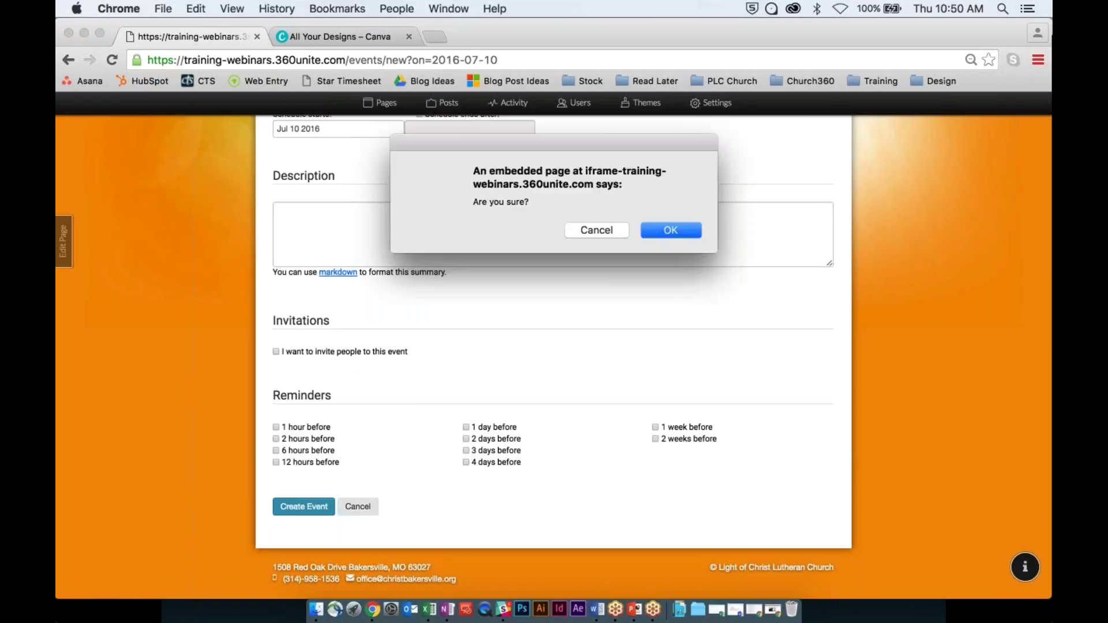
{"action": "key", "text": "Return"}
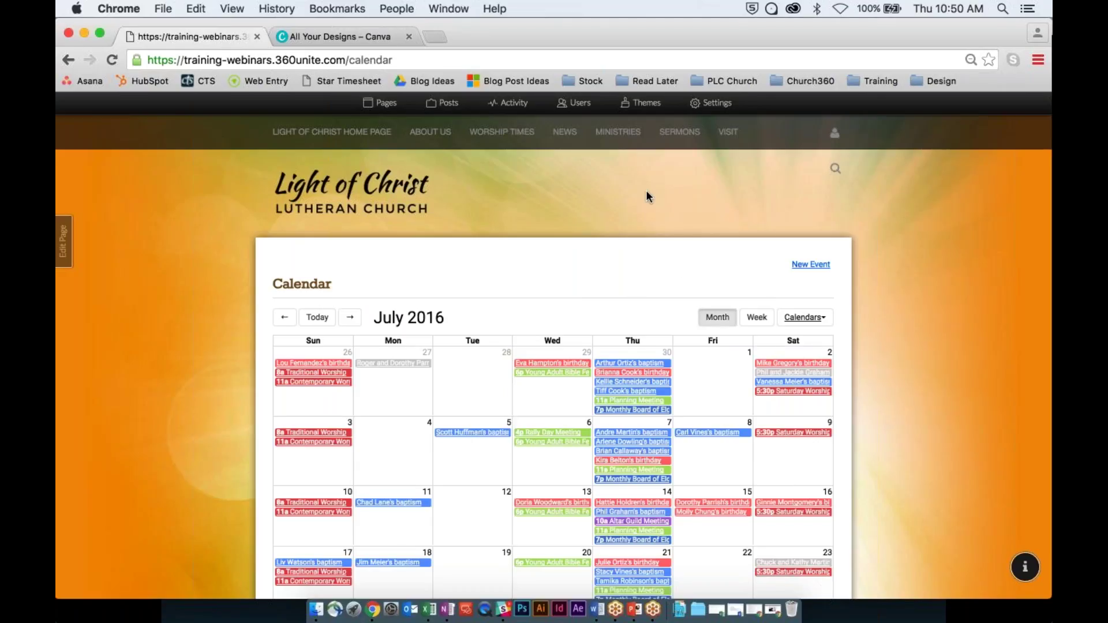
Open the Members directory from the Ministries section and look through the listed households' contact details.
{"action": "mouse_move", "coordinate": [600, 138]}
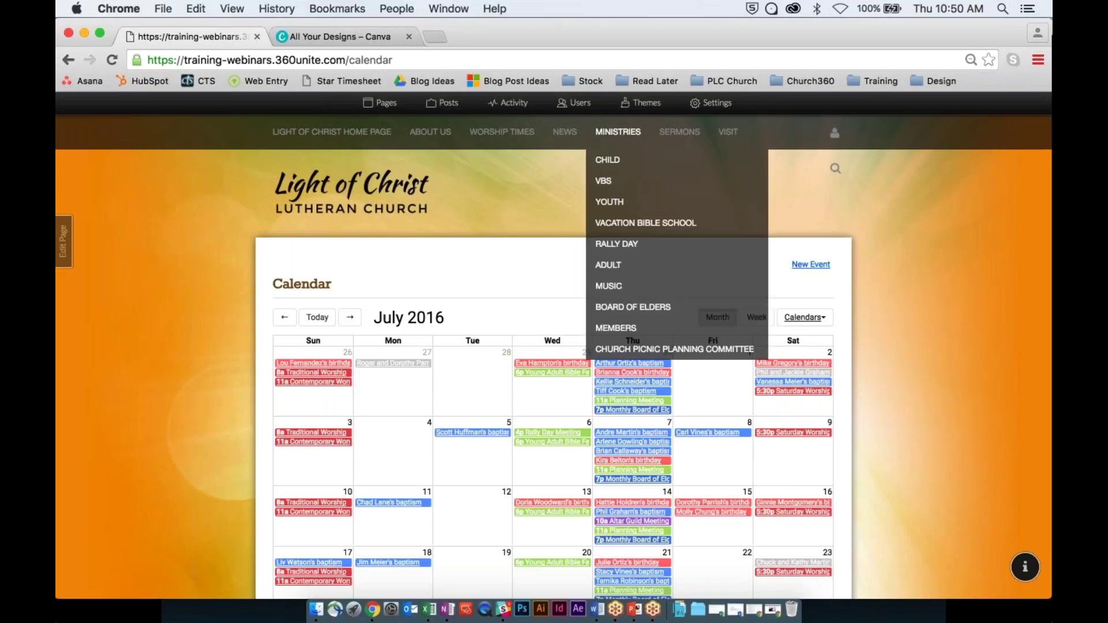
{"action": "left_click", "coordinate": [616, 329]}
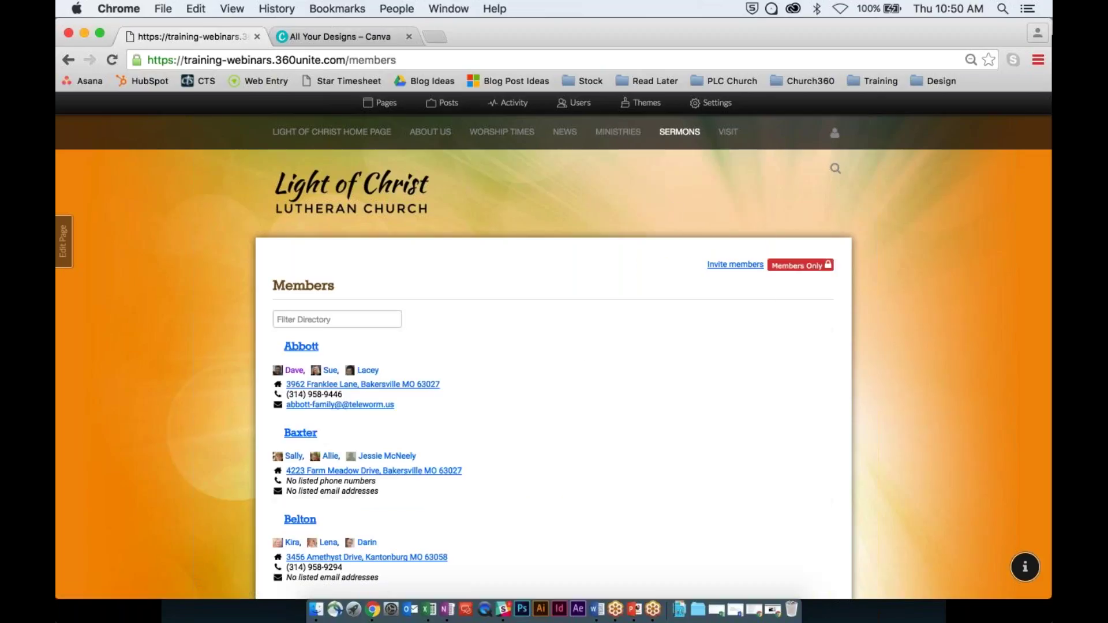
{"action": "mouse_move", "coordinate": [623, 144]}
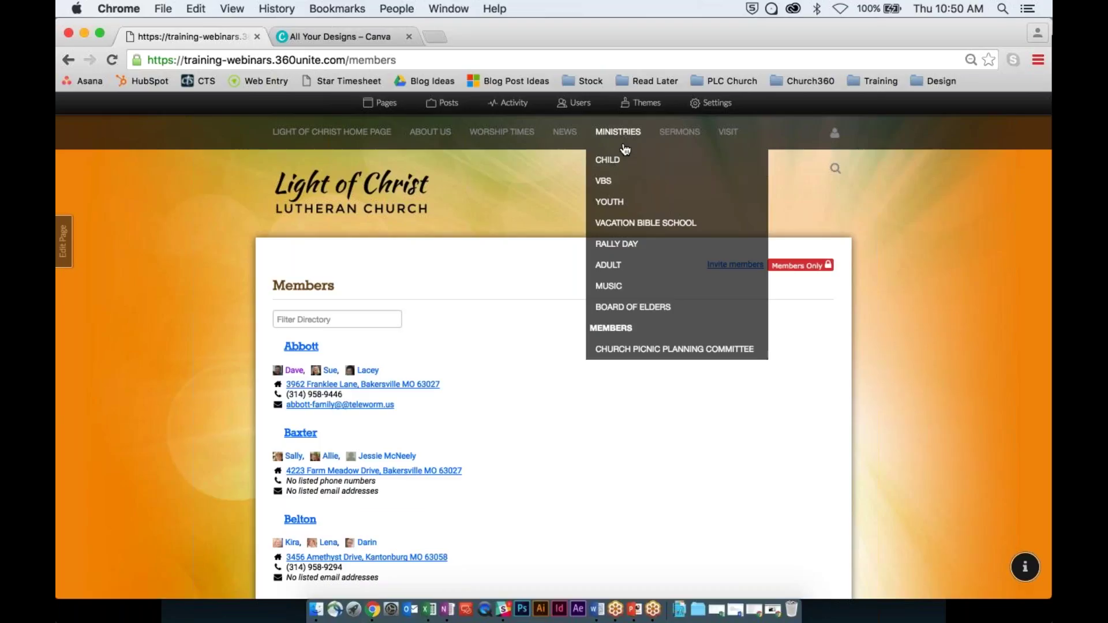
{"action": "left_click", "coordinate": [611, 328]}
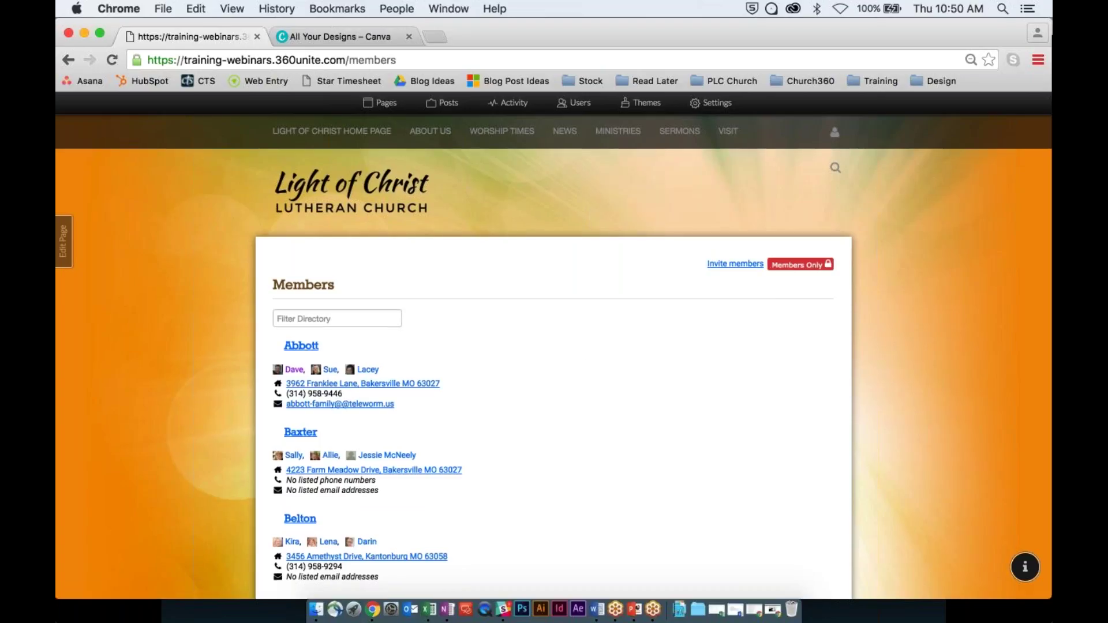
{"action": "scroll", "coordinate": [554, 357], "scroll_direction": "down", "scroll_amount": 5}
{"action": "scroll", "coordinate": [554, 358], "scroll_direction": "down", "scroll_amount": 10}
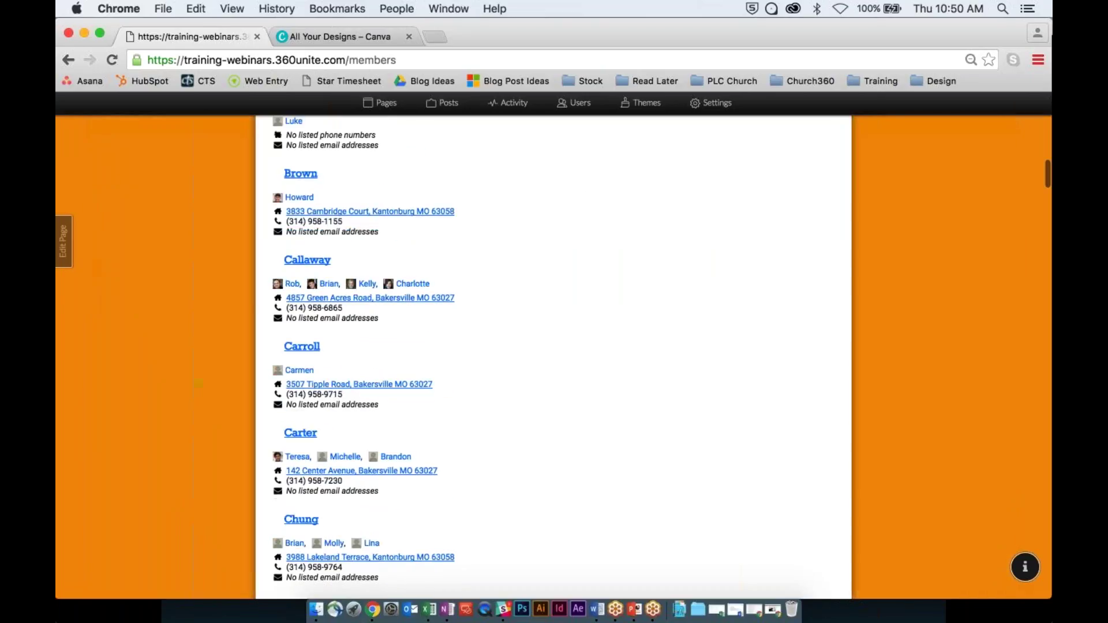
{"action": "scroll", "coordinate": [554, 358], "scroll_direction": "down", "scroll_amount": 10}
{"action": "scroll", "coordinate": [554, 358], "scroll_direction": "up", "scroll_amount": 20}
{"action": "scroll", "coordinate": [554, 358], "scroll_direction": "left", "scroll_amount": 3}
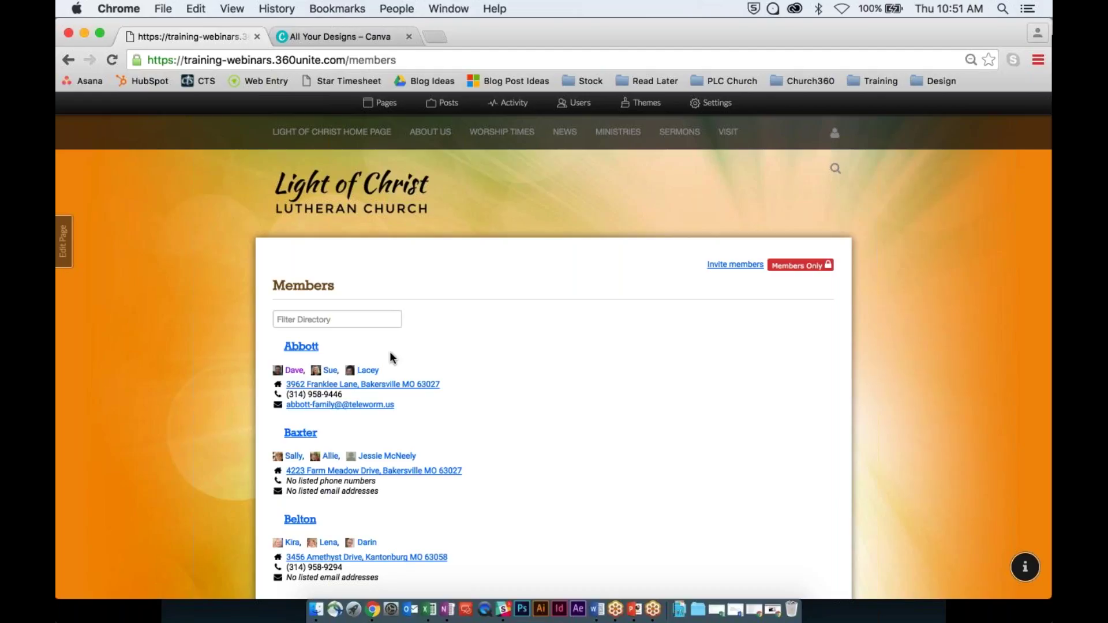
Open the first household in the Members directory and view its first member's profile.
{"action": "left_click", "coordinate": [304, 353]}
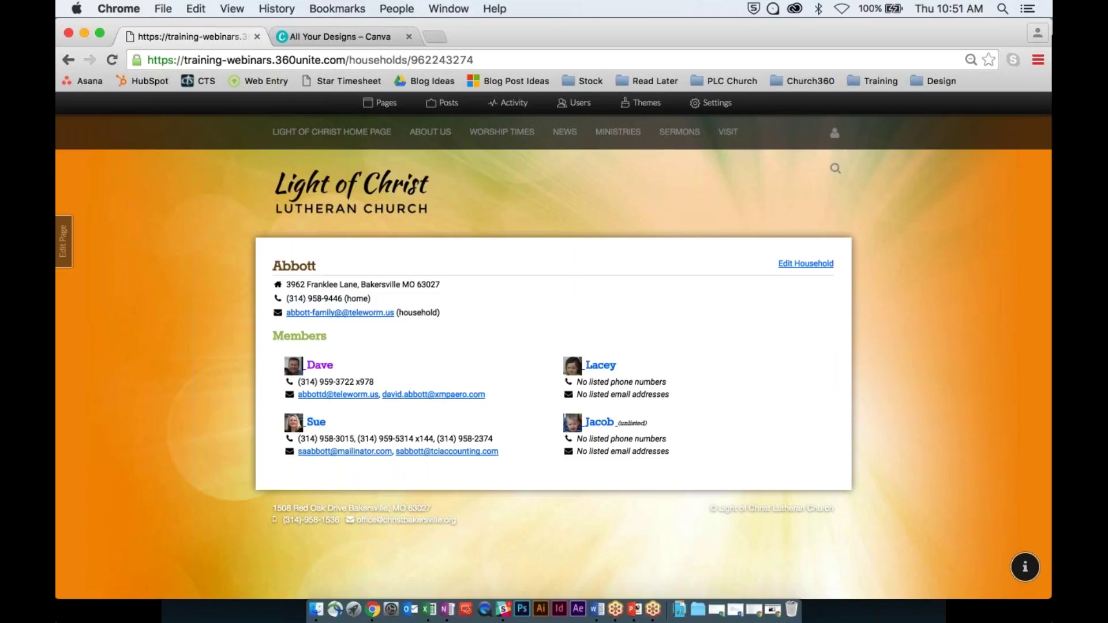
{"action": "left_click", "coordinate": [319, 365]}
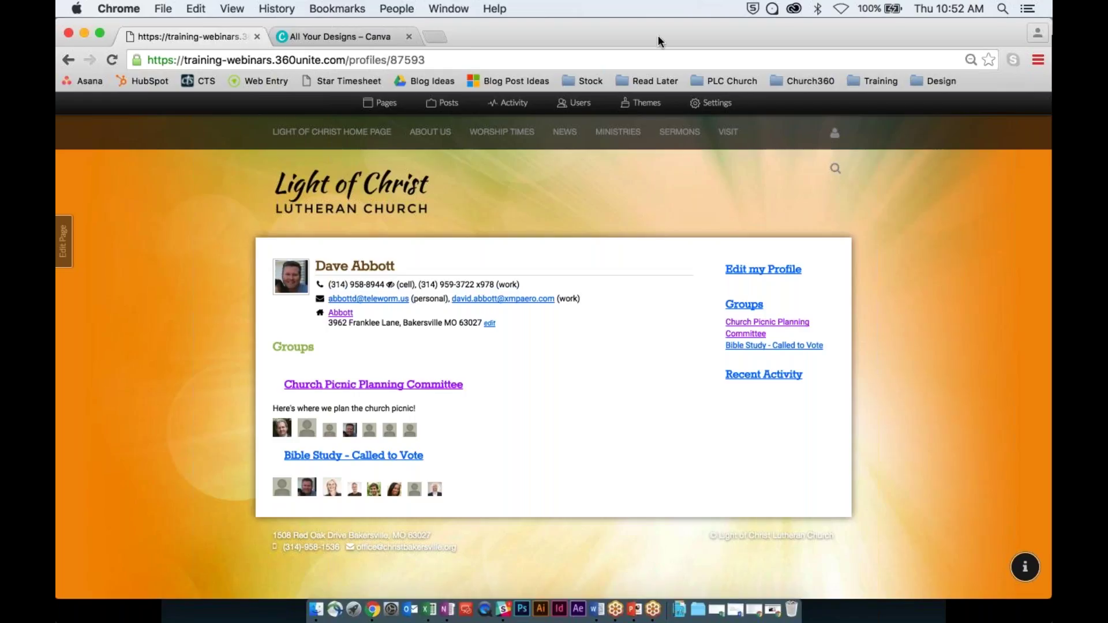
Switch to the PowerPoint slide show and advance to the slide promoting the free 30-day trial at 360Unite.com.
{"action": "key", "text": "super+m"}
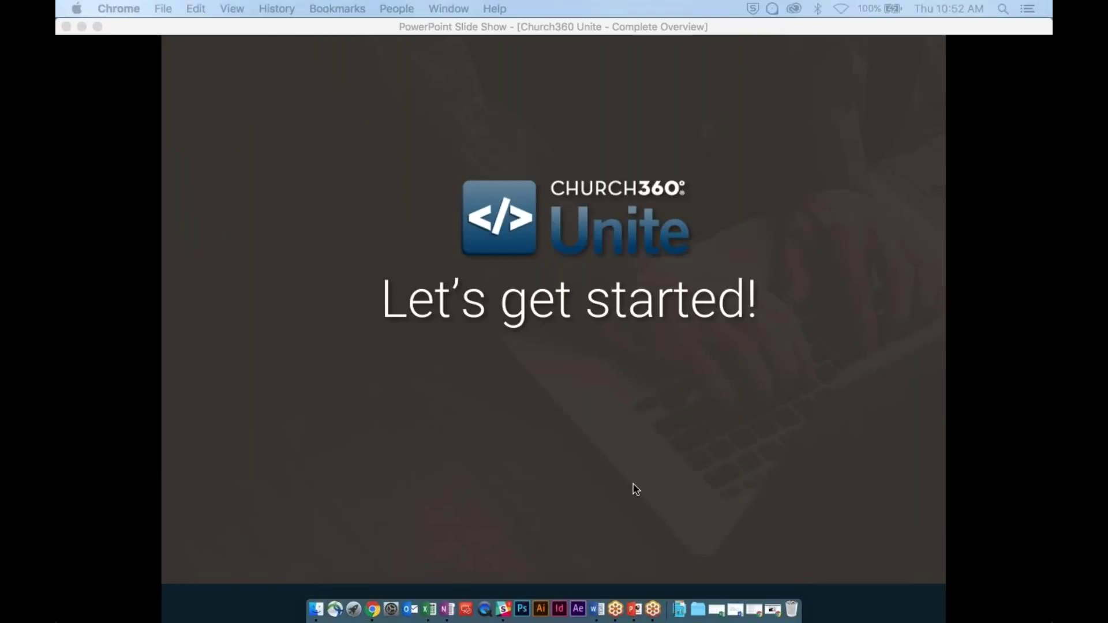
{"action": "left_click", "coordinate": [634, 489]}
{"action": "left_click", "coordinate": [634, 489]}
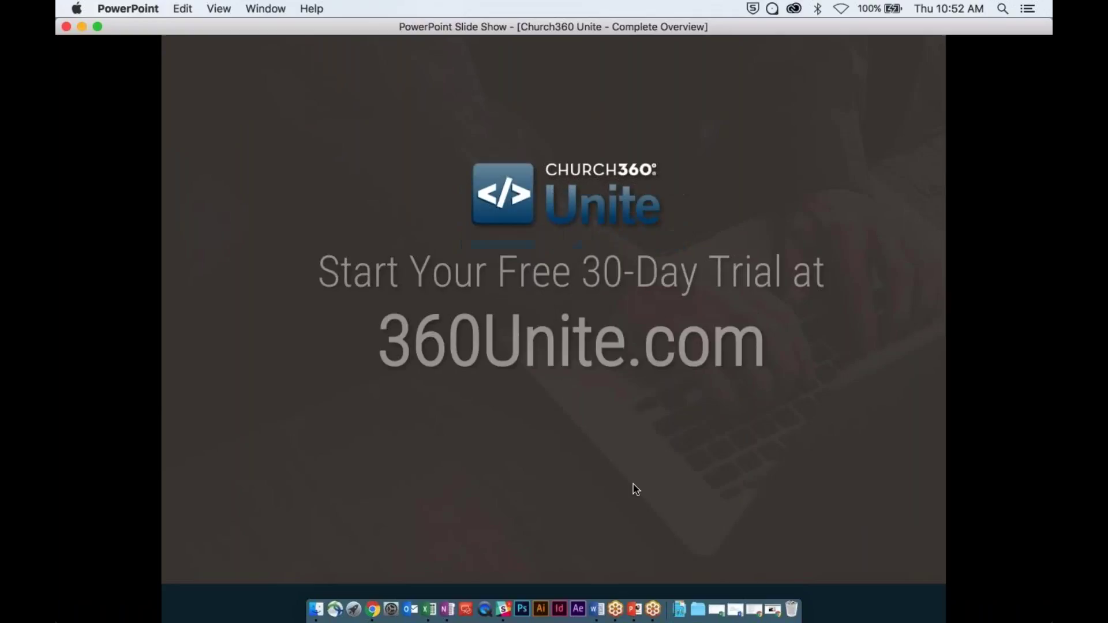